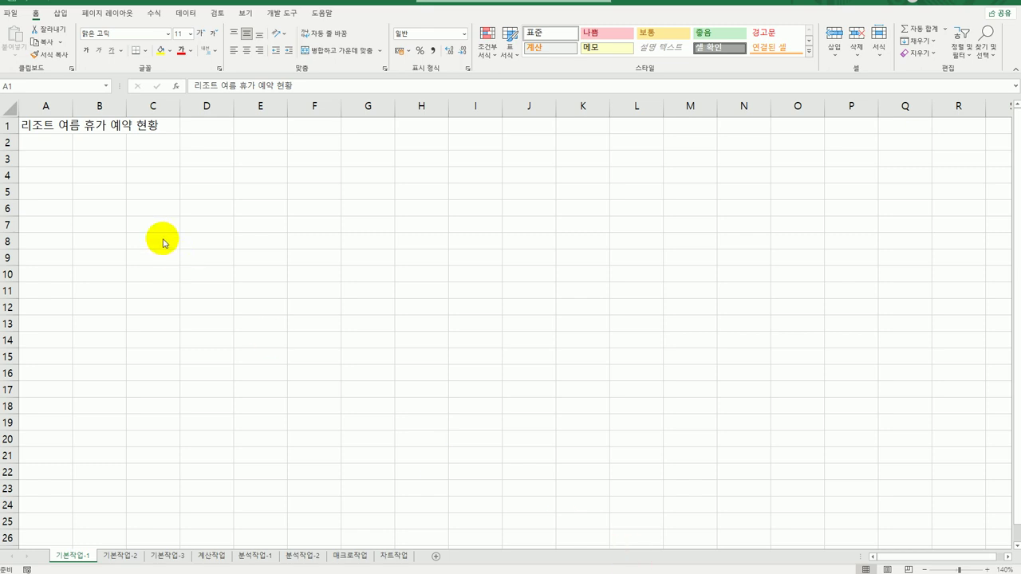
pyautogui.moveTo(47, 159); pyautogui.dragTo(359, 316)
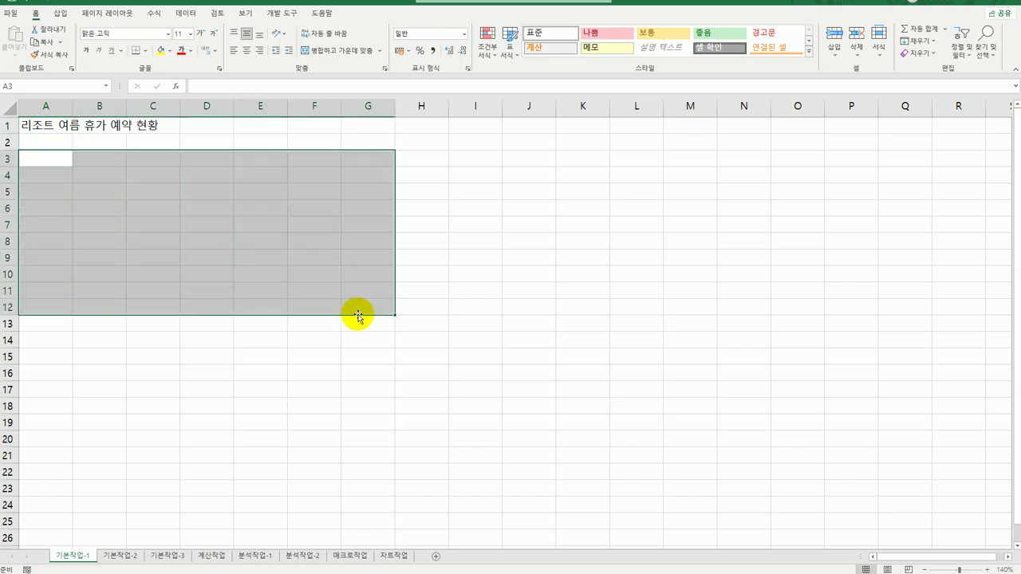
pyautogui.click(360, 306)
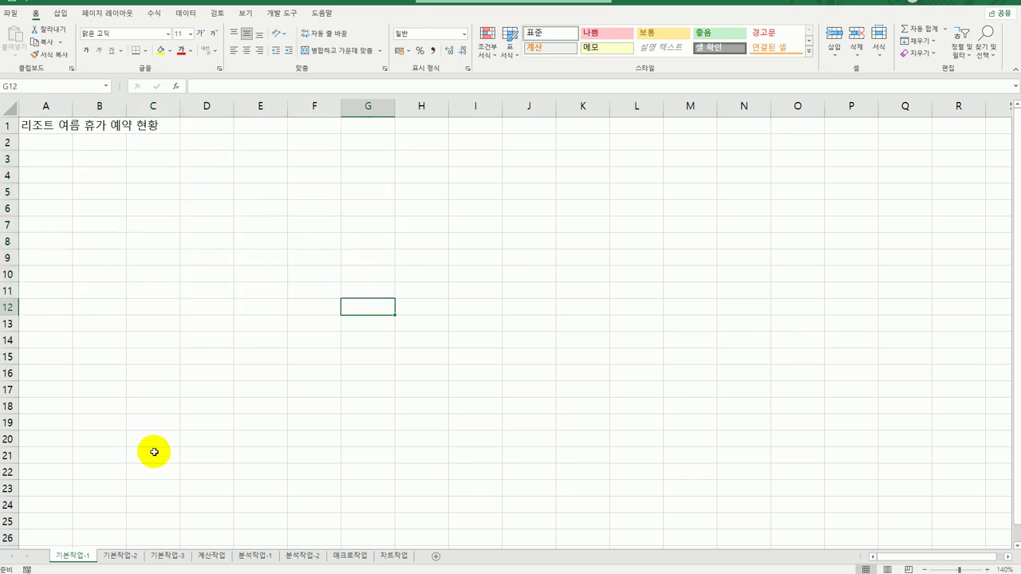
# - On the 기본작업-2 sheet, merge and center the title across A1:G1
pyautogui.click(128, 556)
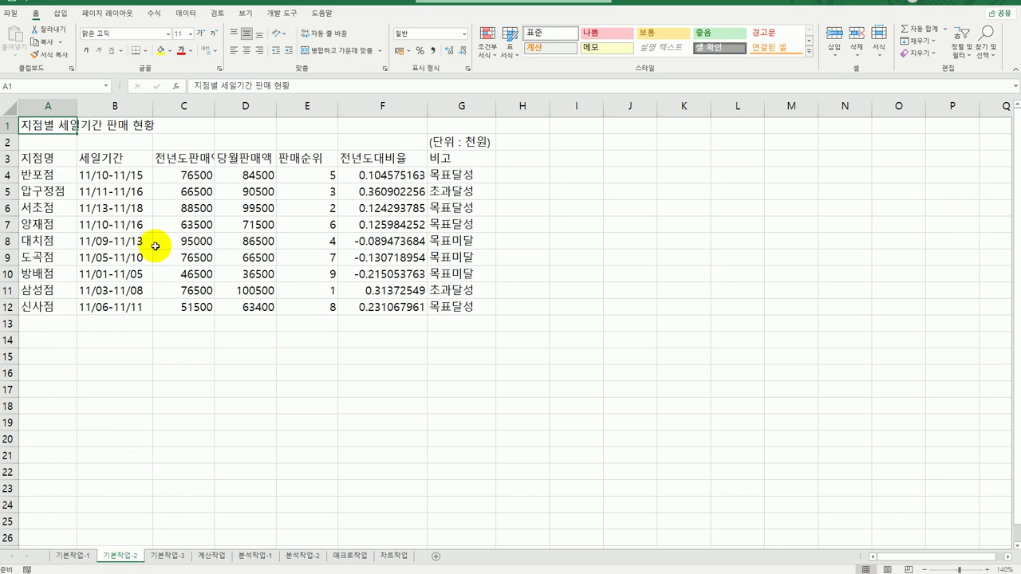
pyautogui.moveTo(60, 126); pyautogui.dragTo(449, 134)
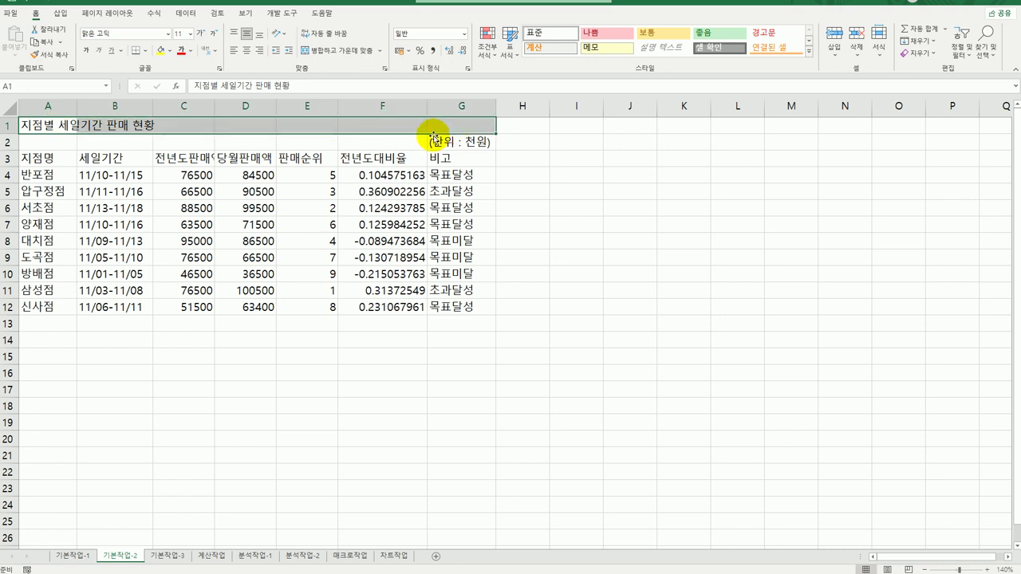
pyautogui.click(356, 54)
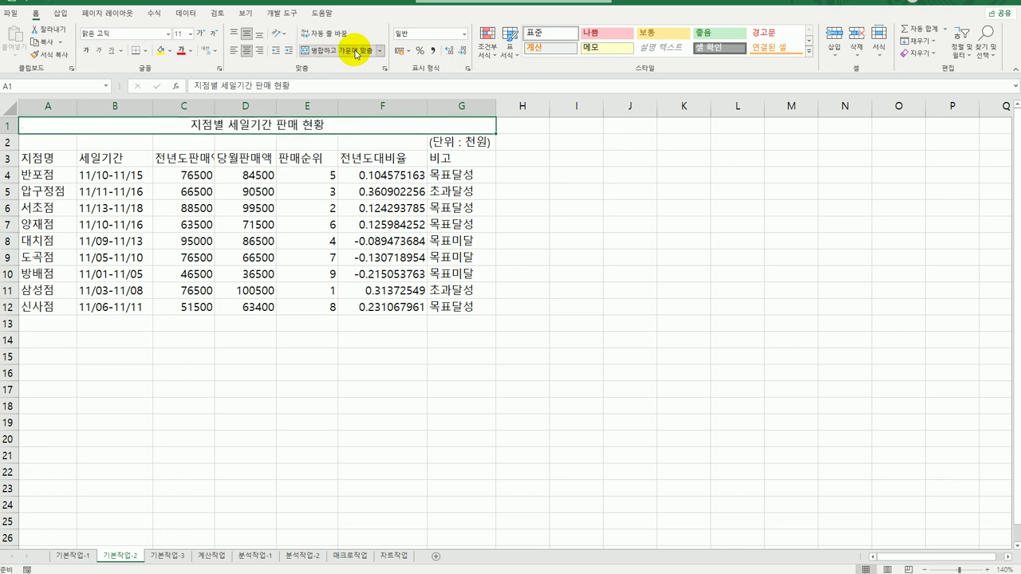
# - Format the merged title in A1 with the 굴림체 font, size 18, bold
pyautogui.click(169, 35)
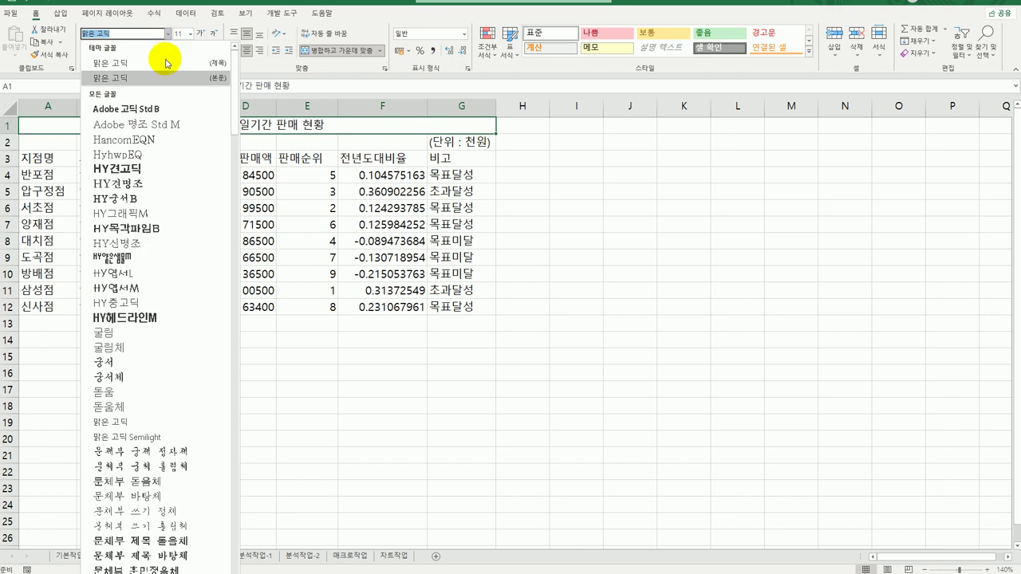
pyautogui.click(133, 350)
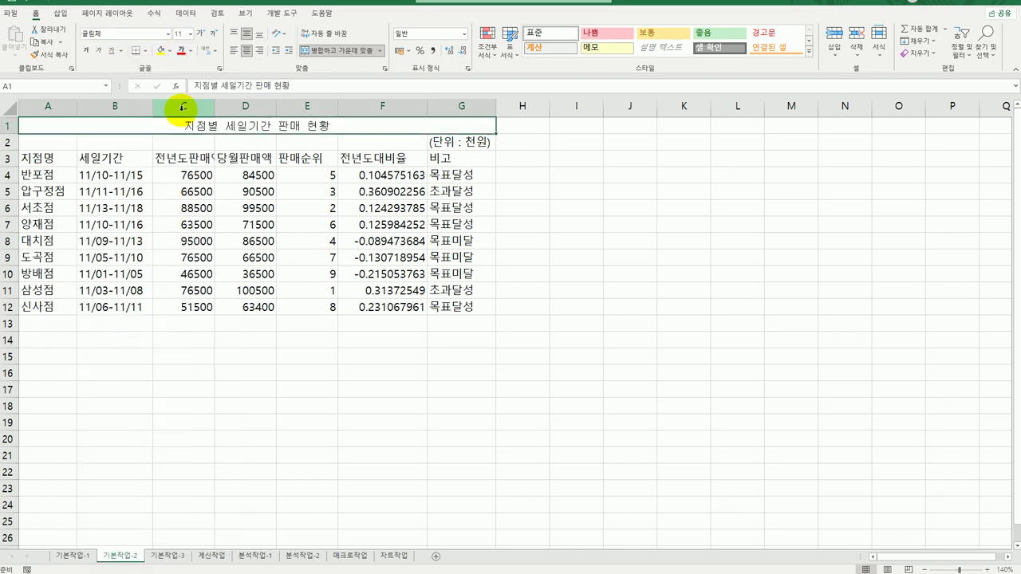
pyautogui.click(189, 34)
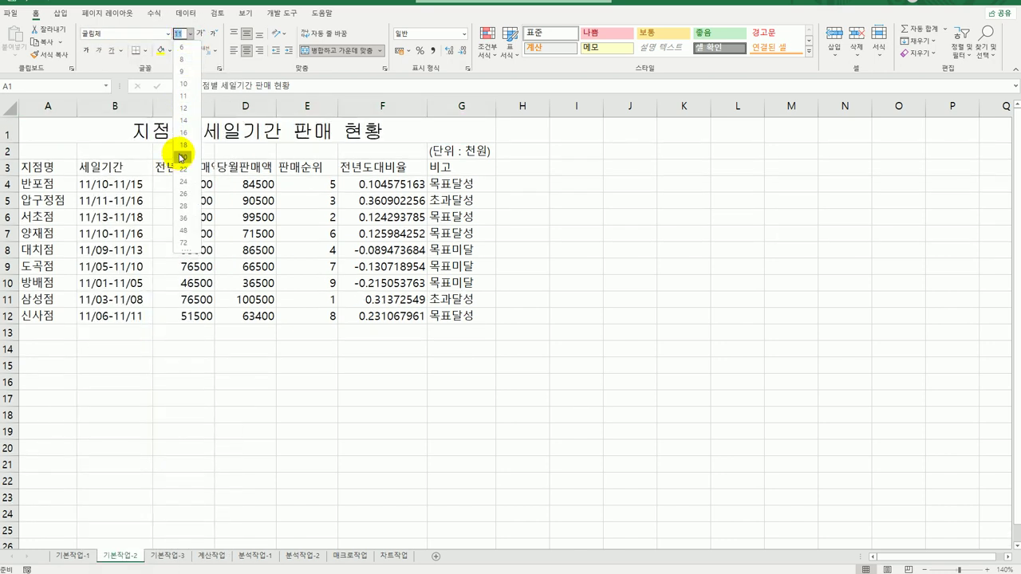
pyautogui.click(183, 147)
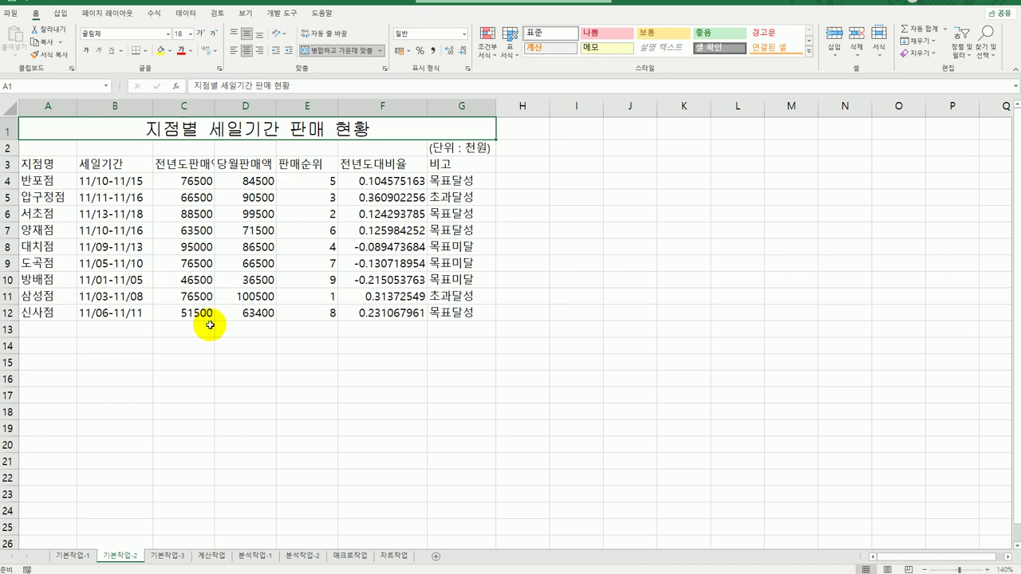
pyautogui.click(86, 53)
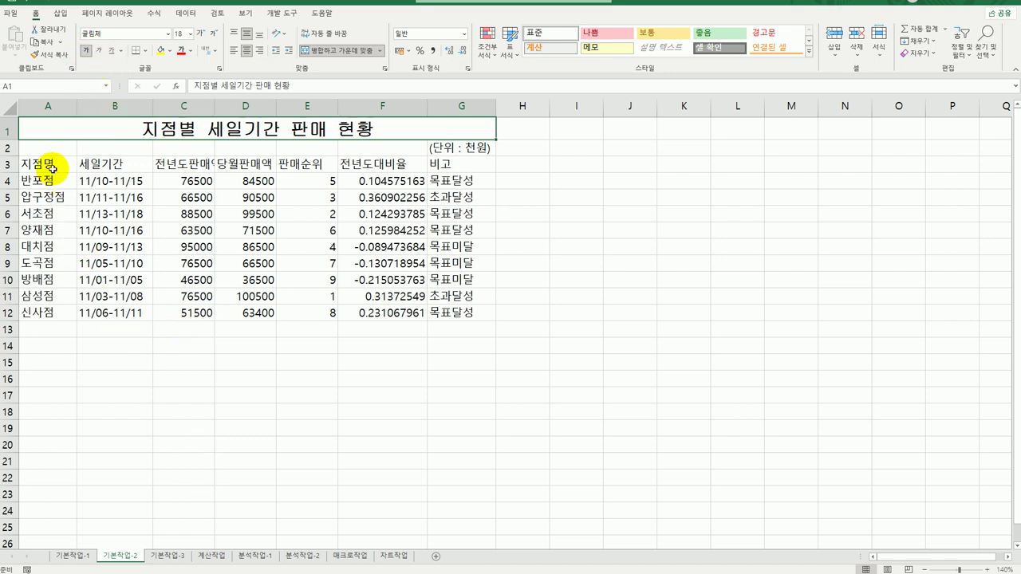
# - Apply the 강조색1 cell style to the header row A3:G3 and center its text horizontally
pyautogui.moveTo(52, 168); pyautogui.dragTo(453, 165)
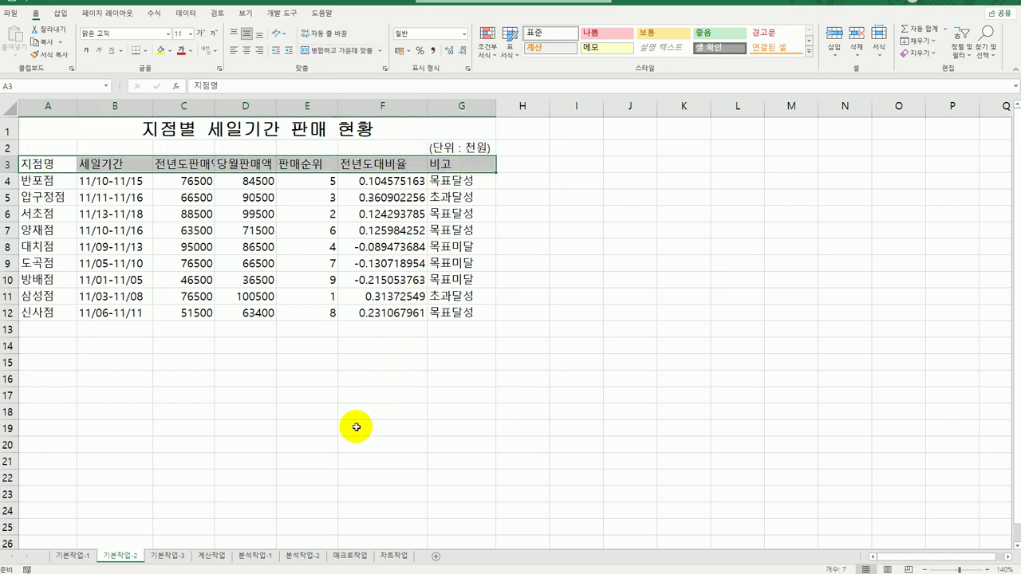
pyautogui.click(808, 53)
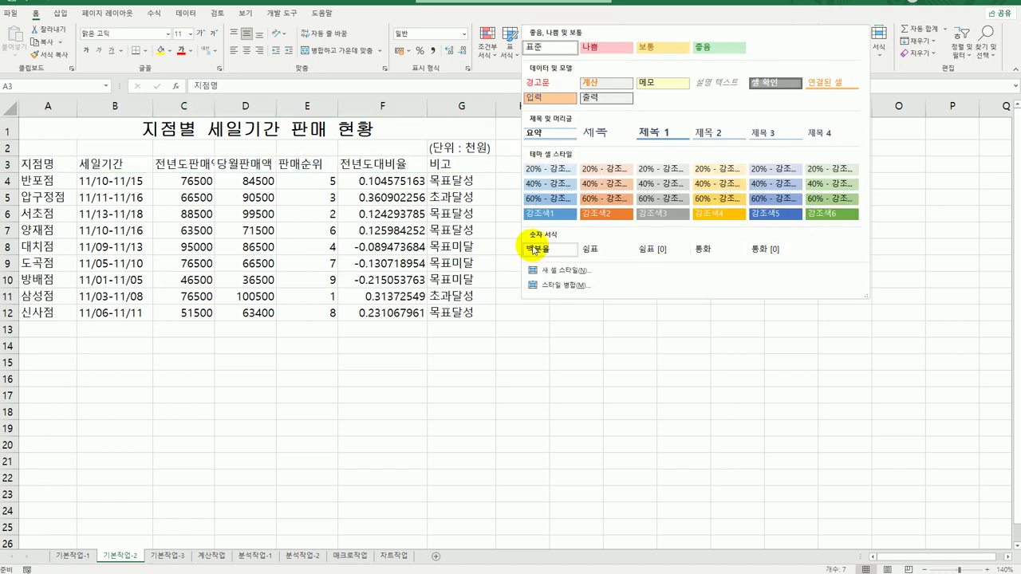
pyautogui.click(529, 213)
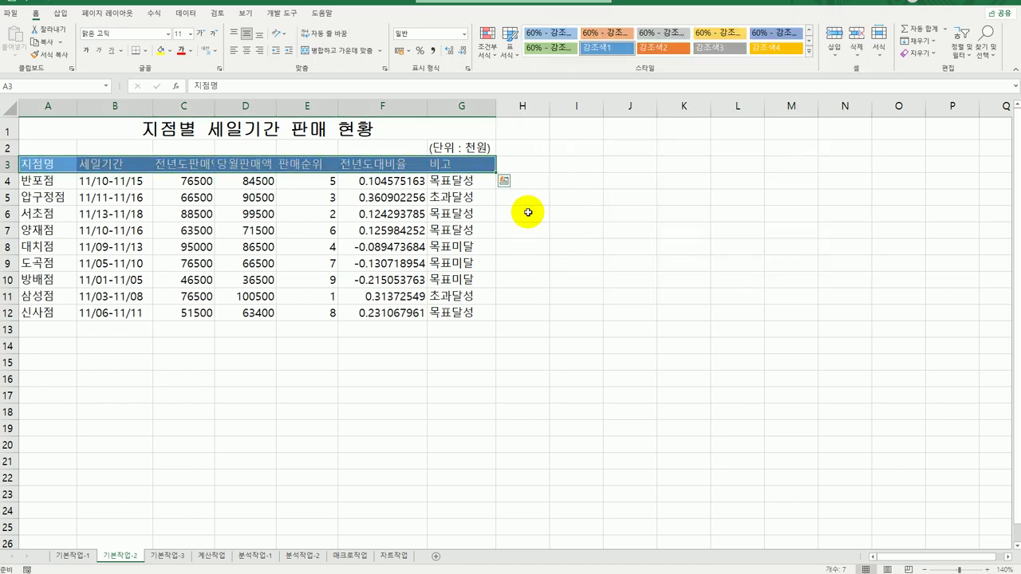
pyautogui.click(246, 51)
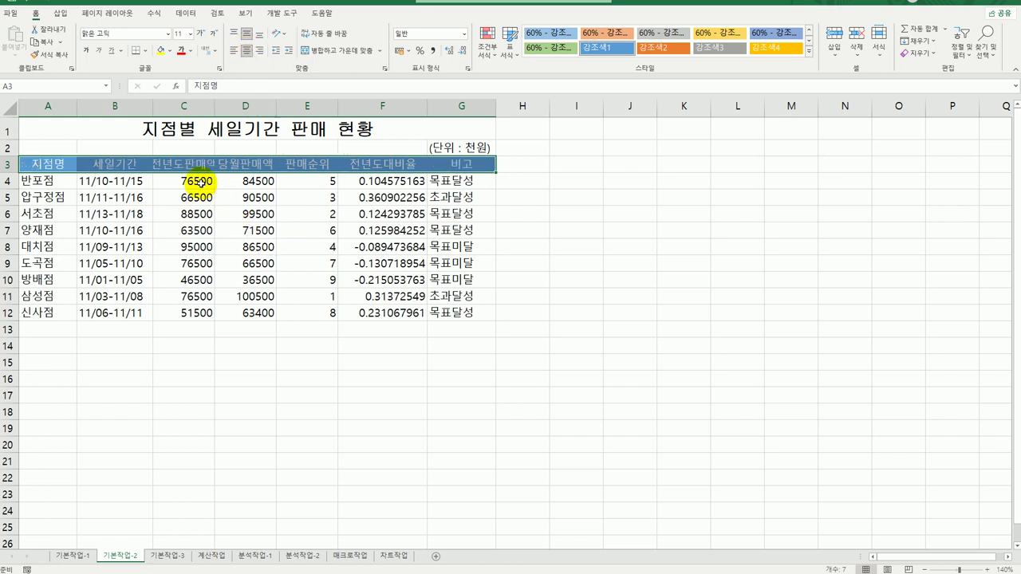
# - Apply the comma style to the previous-year sales in C4:C12 and the percent style to the ratios in F4:F12
pyautogui.moveTo(196, 177); pyautogui.dragTo(185, 306)
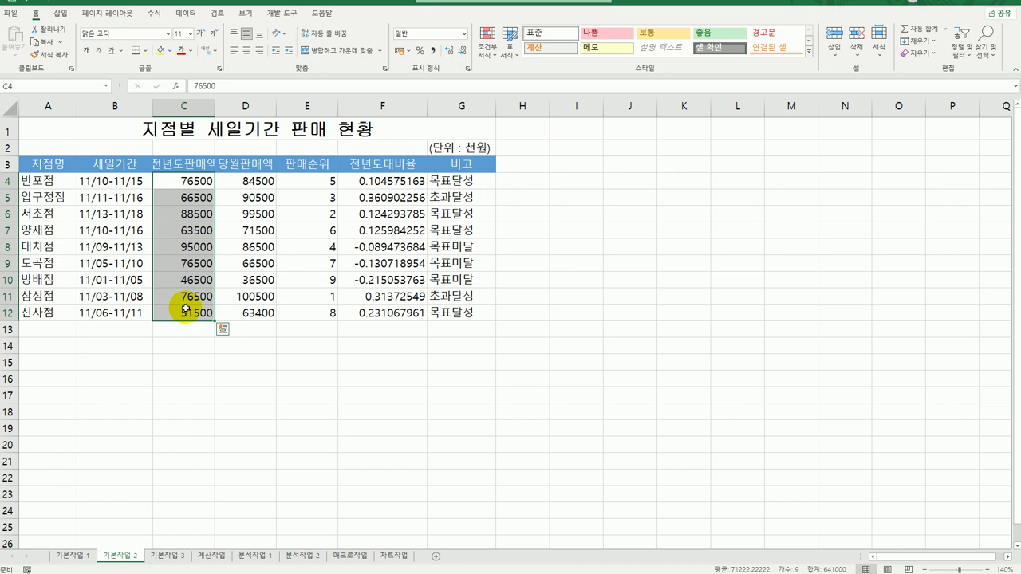
pyautogui.click(433, 51)
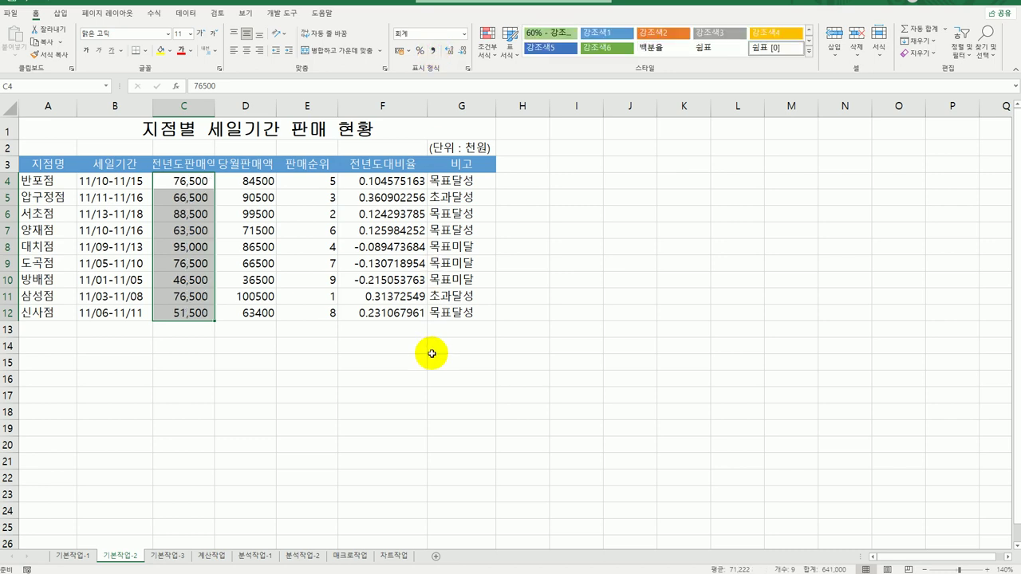
pyautogui.moveTo(372, 175); pyautogui.dragTo(371, 312)
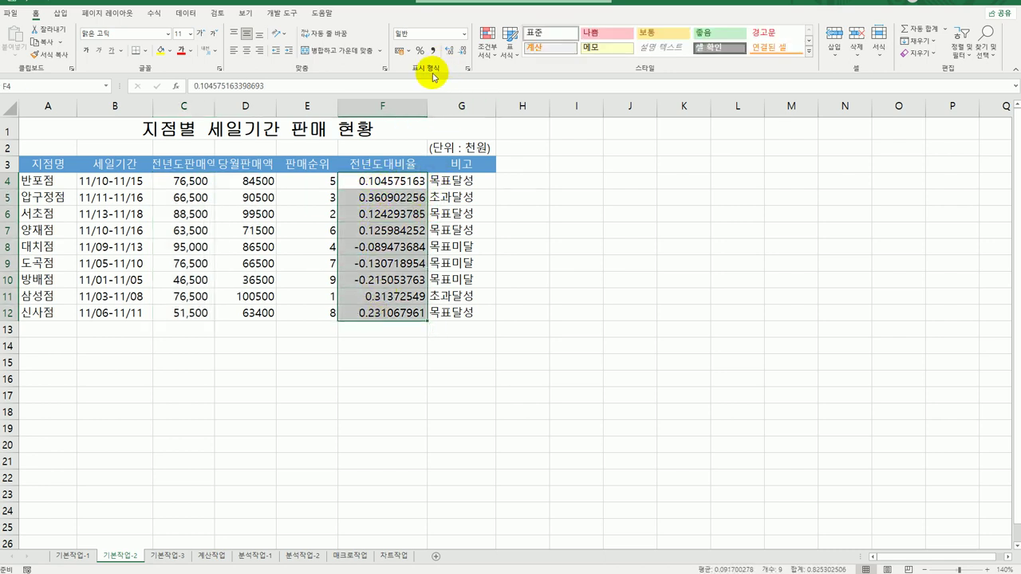
pyautogui.click(422, 50)
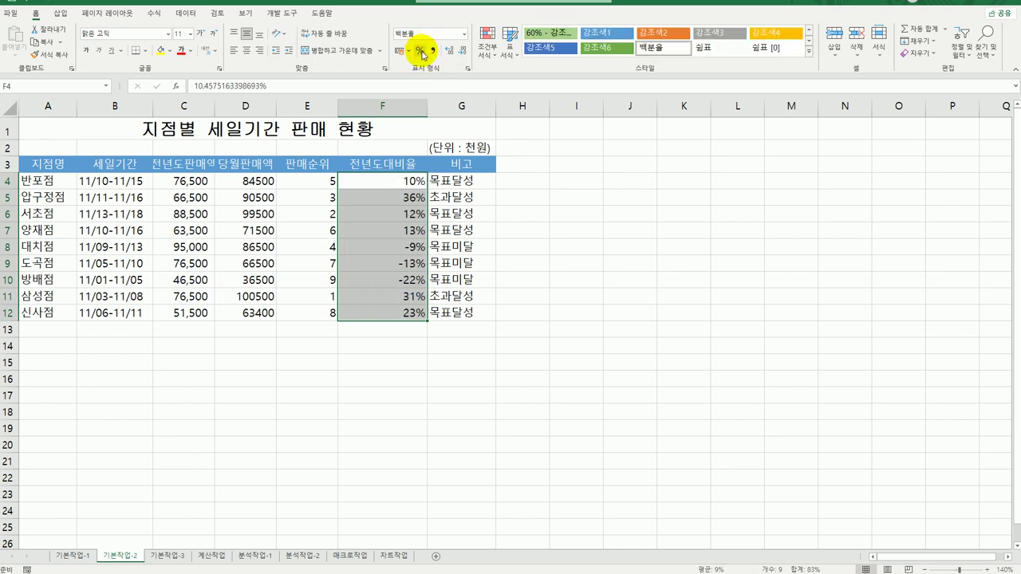
pyautogui.click(563, 462)
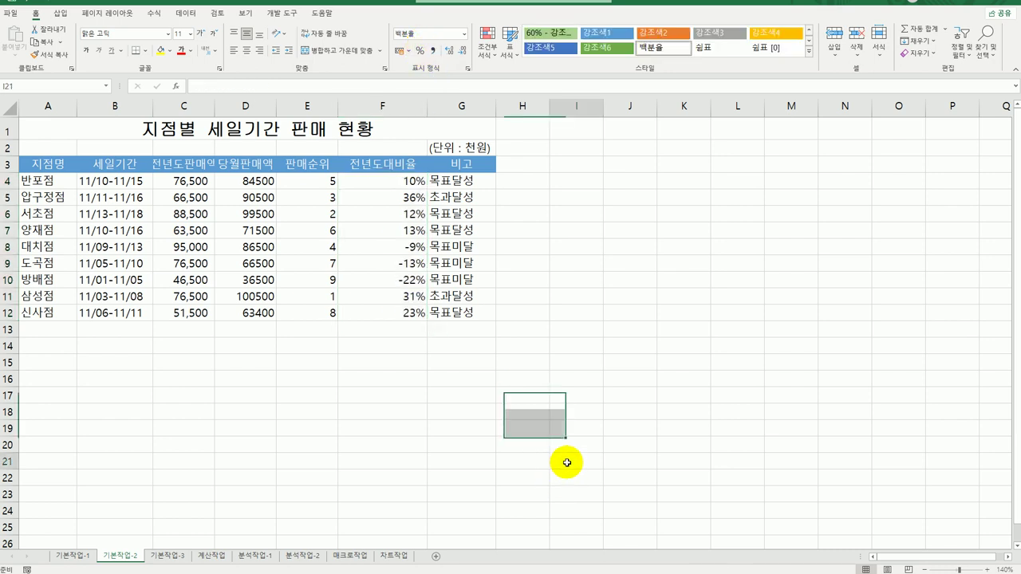
# - Give the current-month sales in D4:D12 the custom number format #,##0원
pyautogui.moveTo(255, 180); pyautogui.dragTo(241, 315)
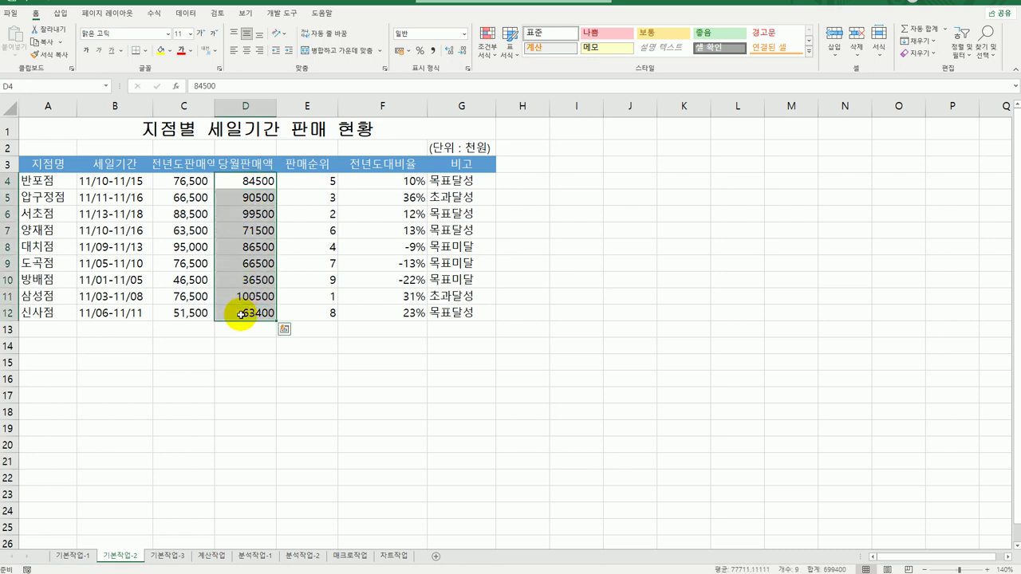
pyautogui.rightClick(244, 178)
pyautogui.click(325, 417)
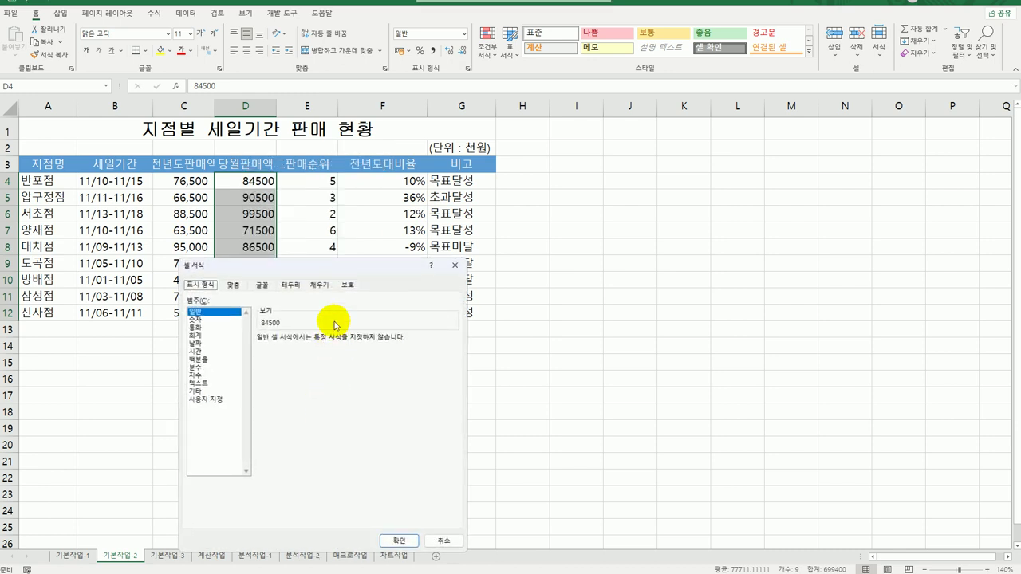
pyautogui.moveTo(339, 254); pyautogui.dragTo(703, 140)
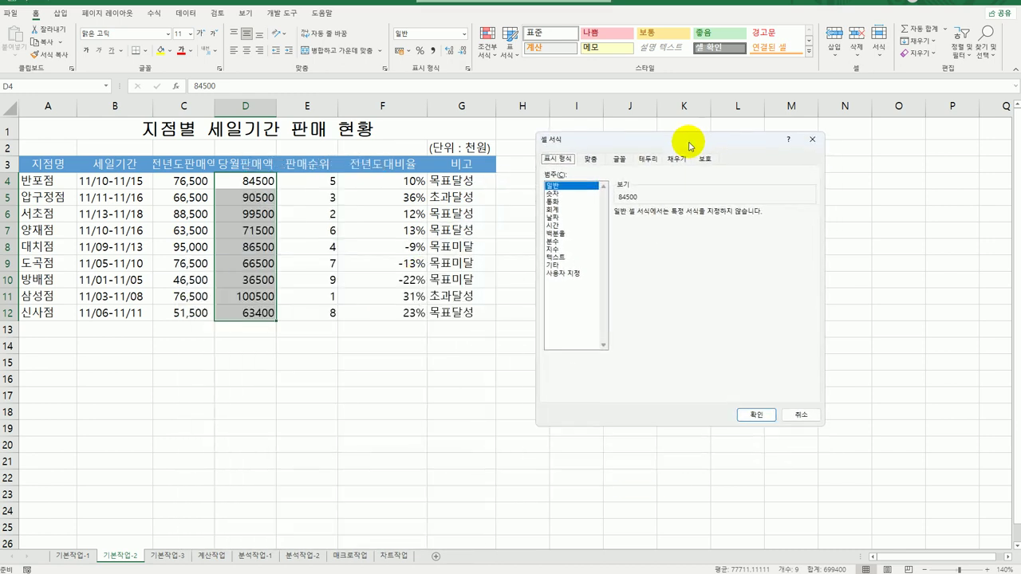
pyautogui.click(571, 274)
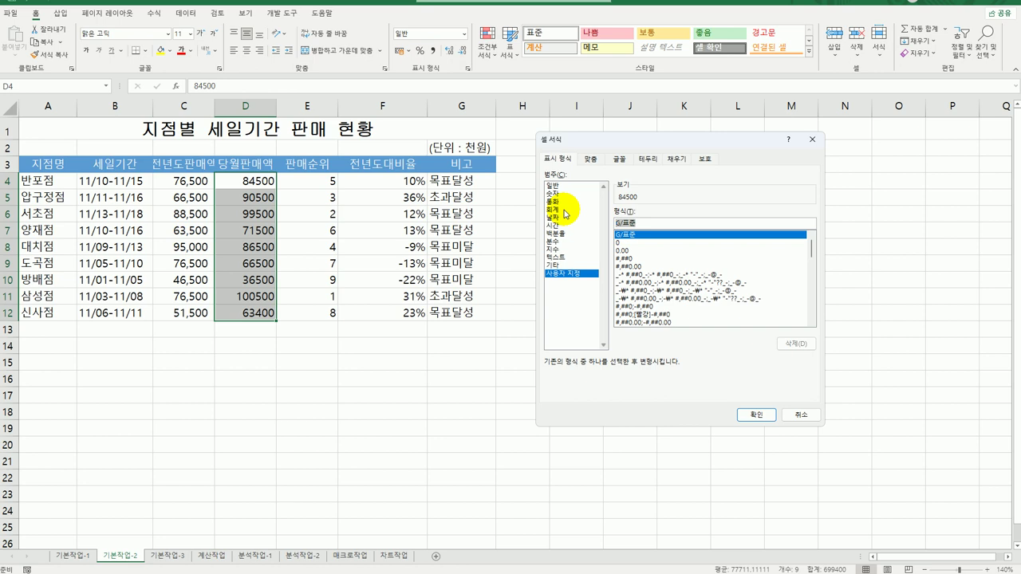
pyautogui.write('#,##')
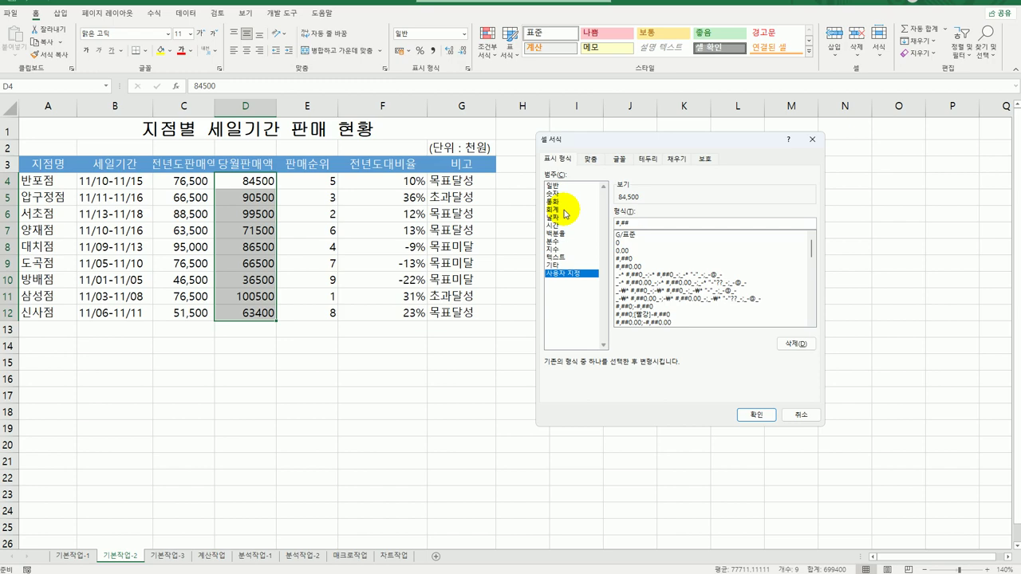
pyautogui.write('0원')
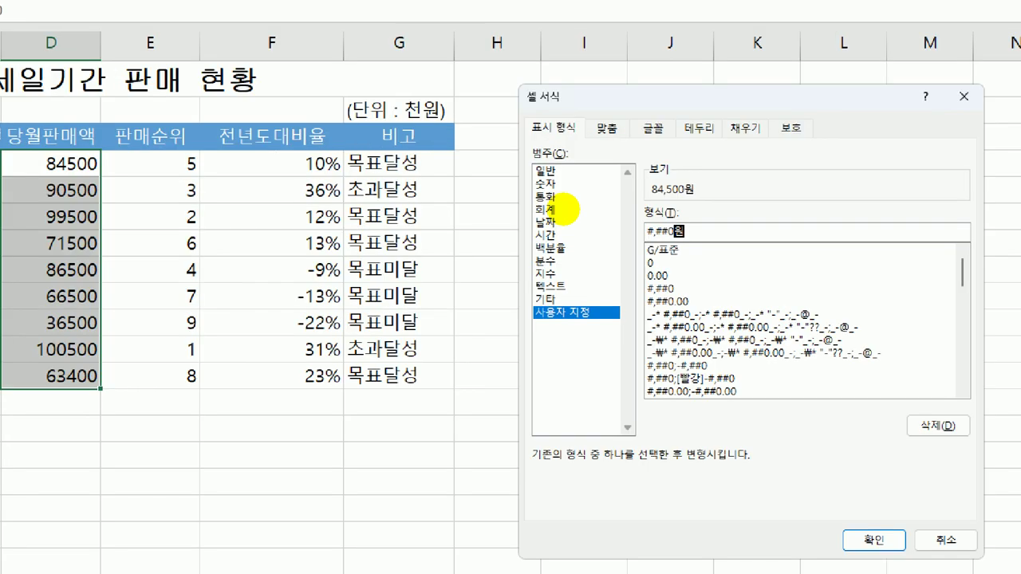
pyautogui.hotkey('shift', 'Left')
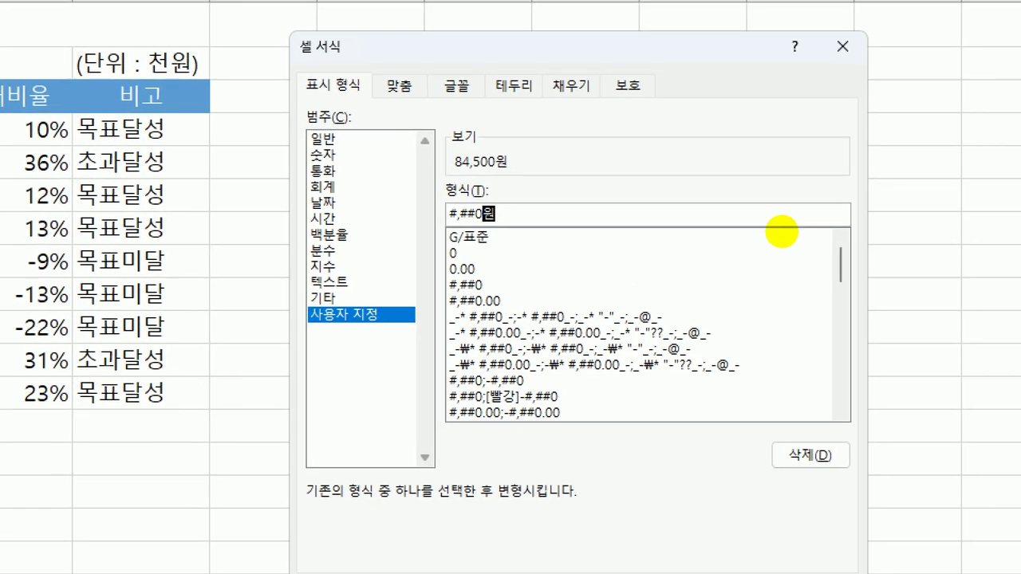
pyautogui.moveTo(526, 234)
pyautogui.mouseDown()
pyautogui.moveTo(419, 223)
pyautogui.moveTo(533, 199)
pyautogui.mouseUp()
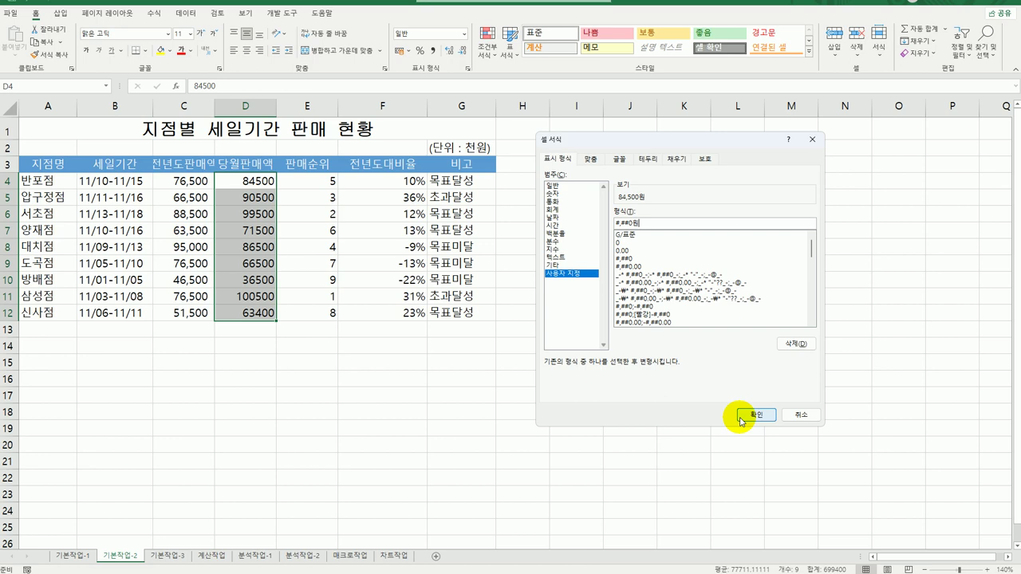
pyautogui.click(739, 416)
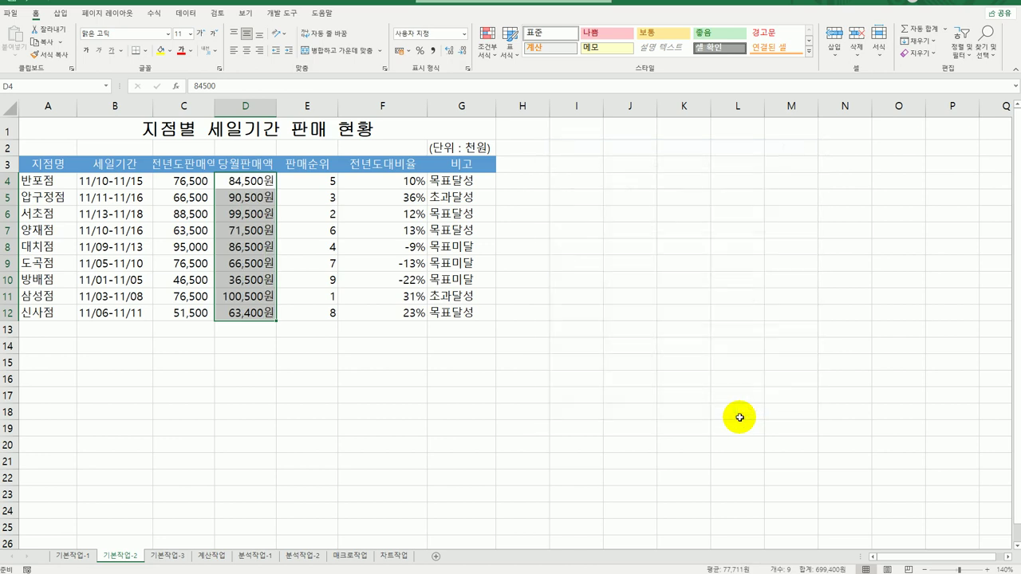
pyautogui.click(739, 416)
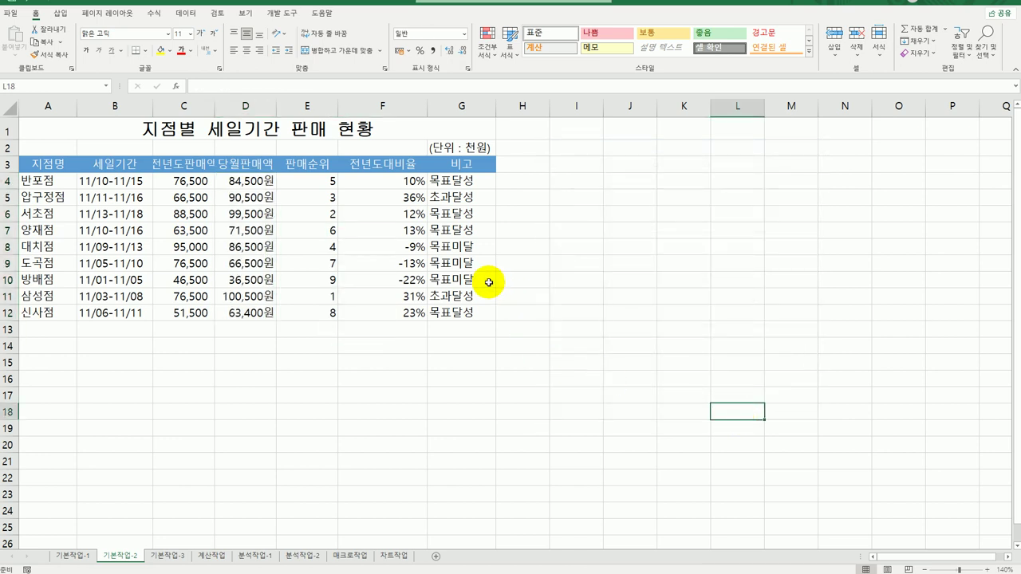
# - Insert a note containing only 우수지점 on cell F5 and keep it always displayed
pyautogui.click(377, 200)
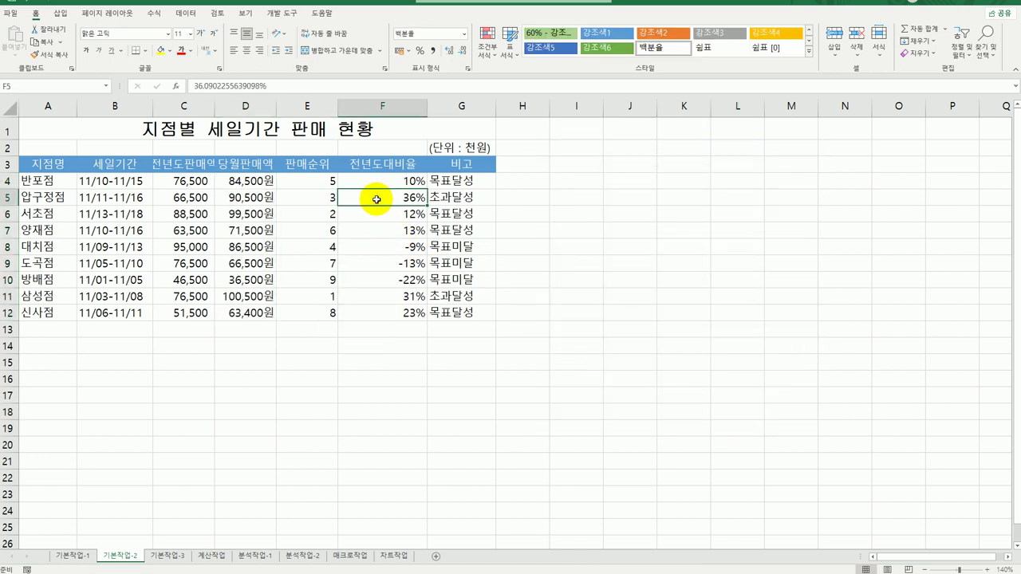
pyautogui.rightClick(377, 199)
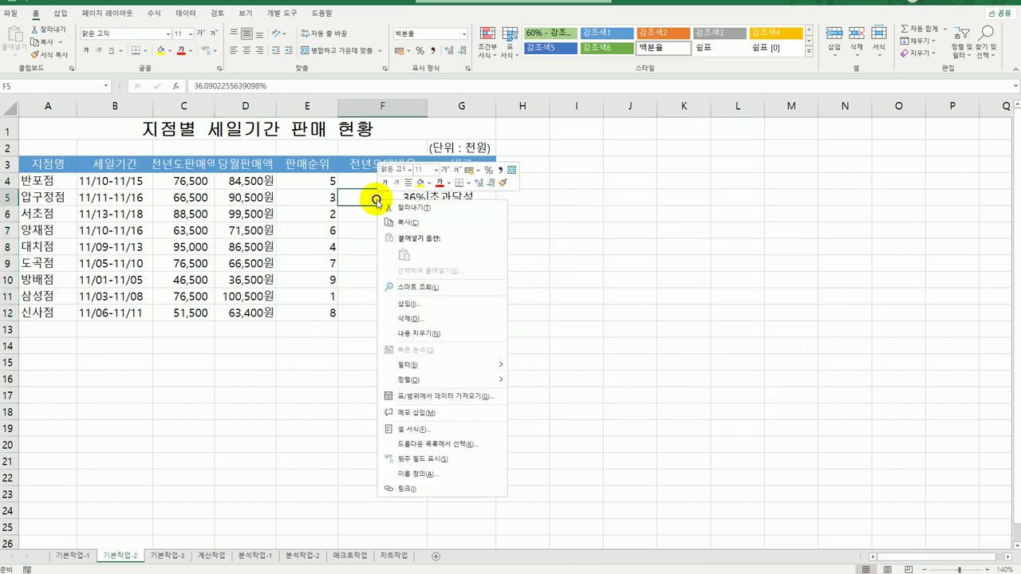
pyautogui.click(451, 414)
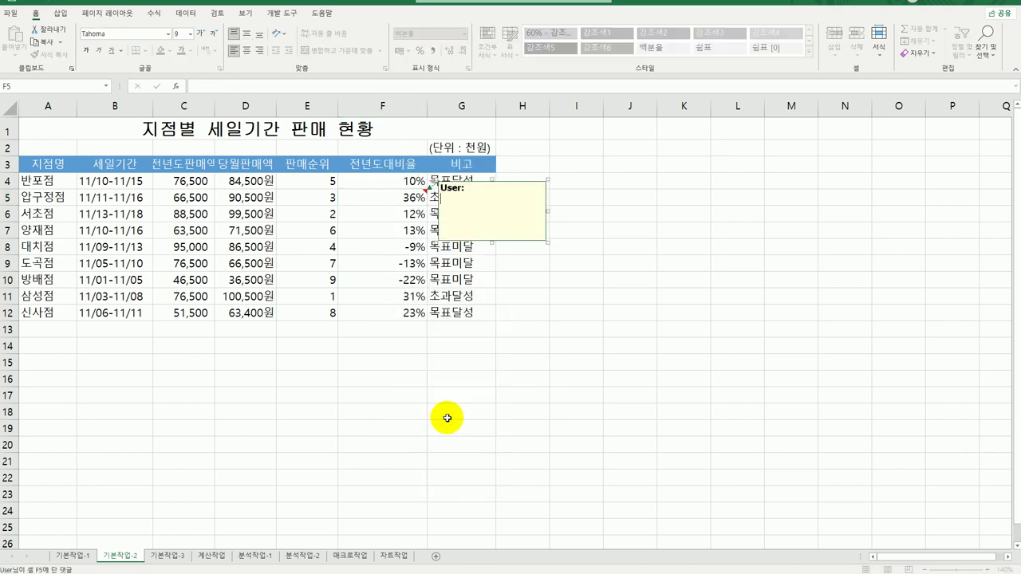
pyautogui.hotkey('ctrl', 'a')
pyautogui.write('우수지점')
pyautogui.click(375, 196)
pyautogui.rightClick(375, 195)
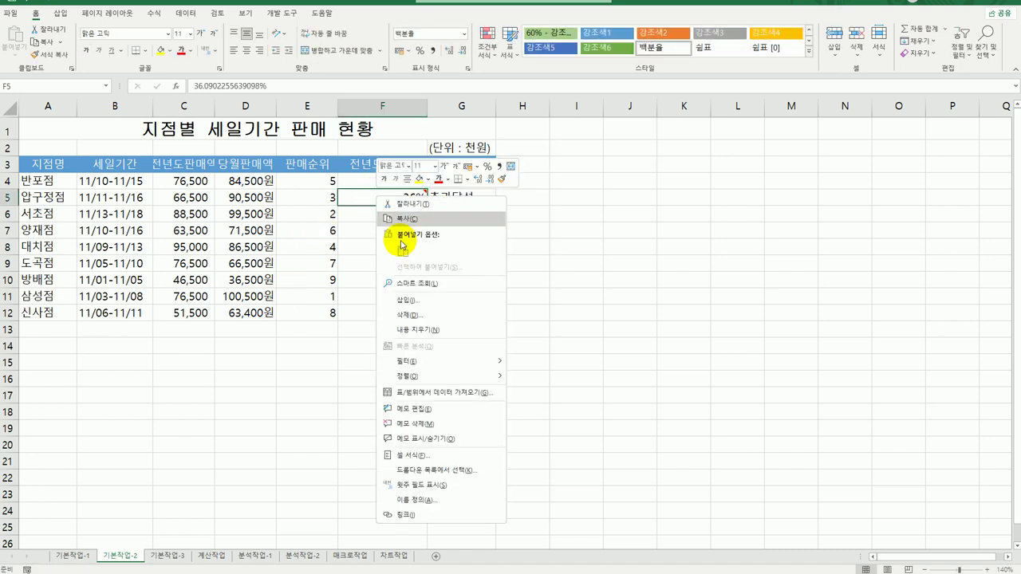
pyautogui.click(432, 441)
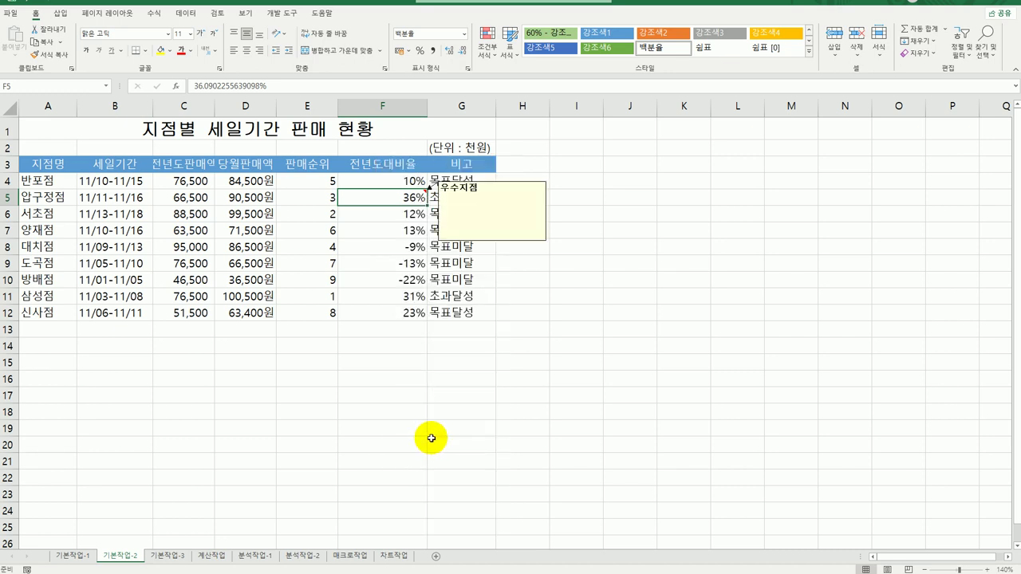
# - Turn on automatic sizing (자동 크기) for the 우수지점 note on cell F5
pyautogui.click(476, 183)
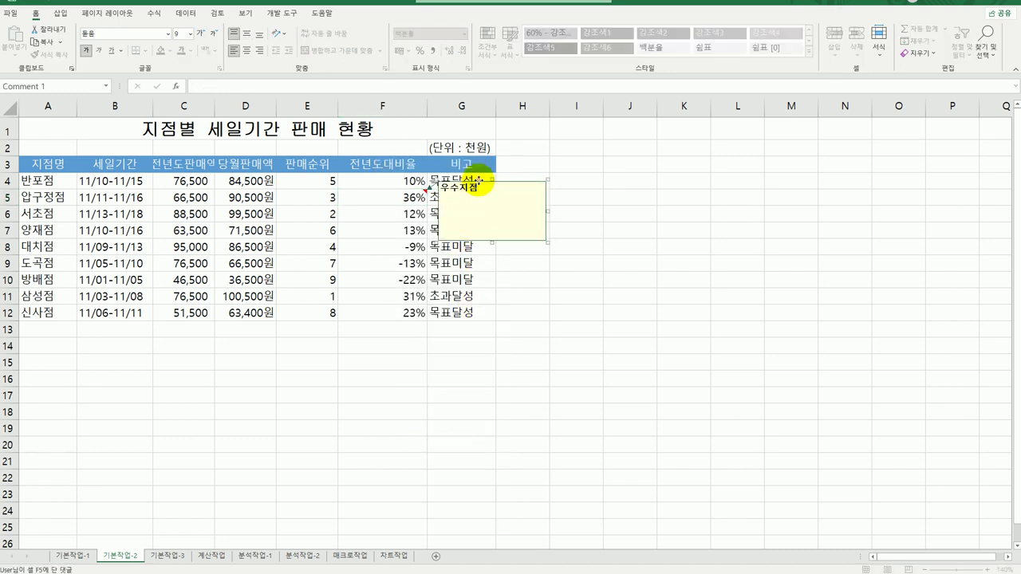
pyautogui.rightClick(476, 183)
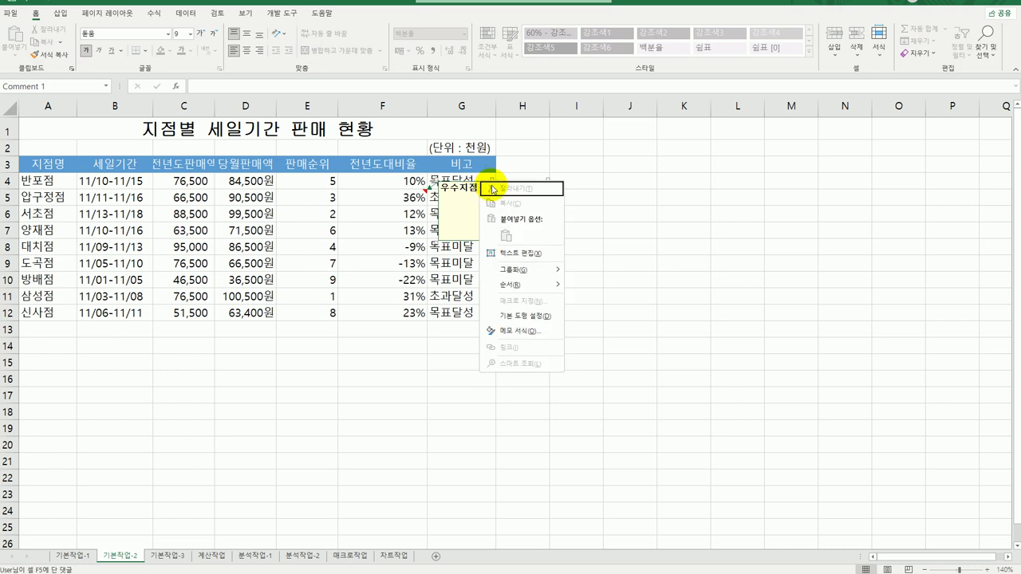
pyautogui.click(539, 335)
pyautogui.click(635, 128)
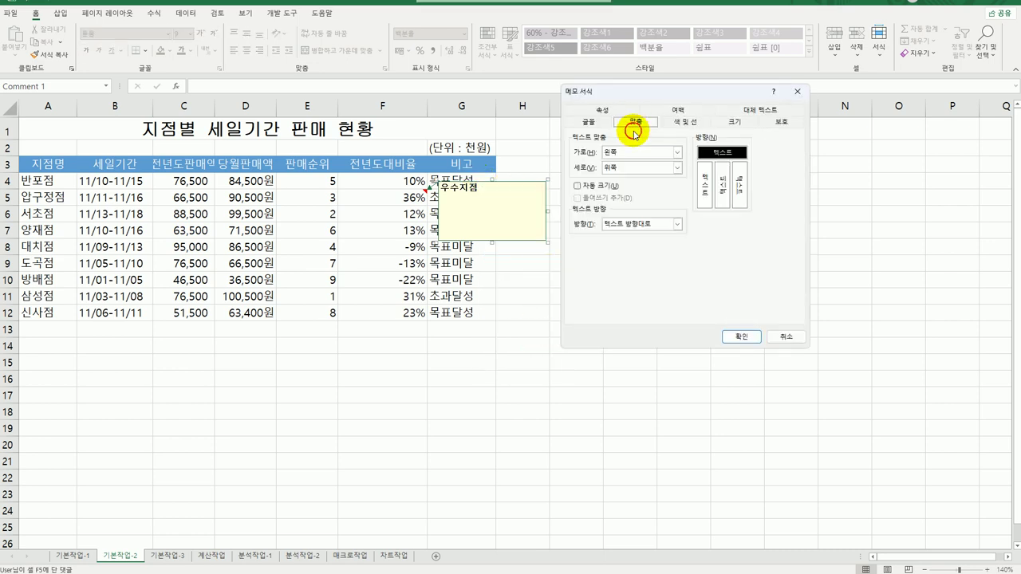
pyautogui.click(601, 190)
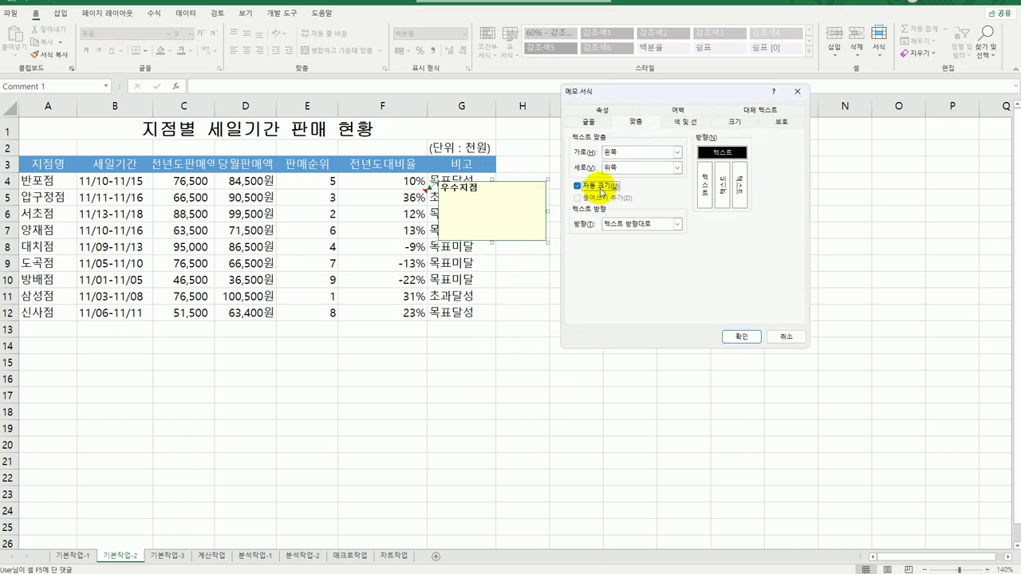
pyautogui.click(728, 335)
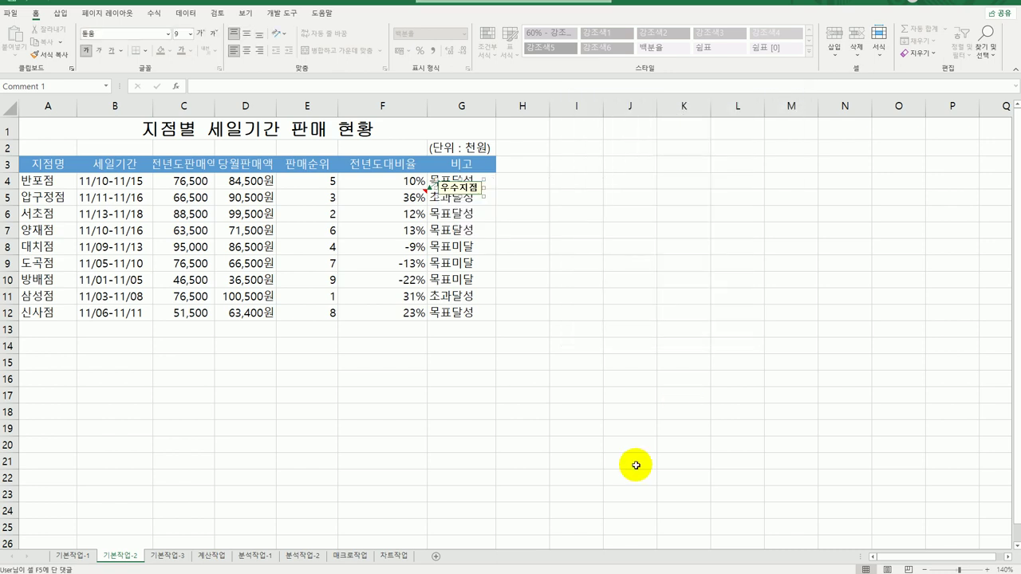
pyautogui.click(635, 465)
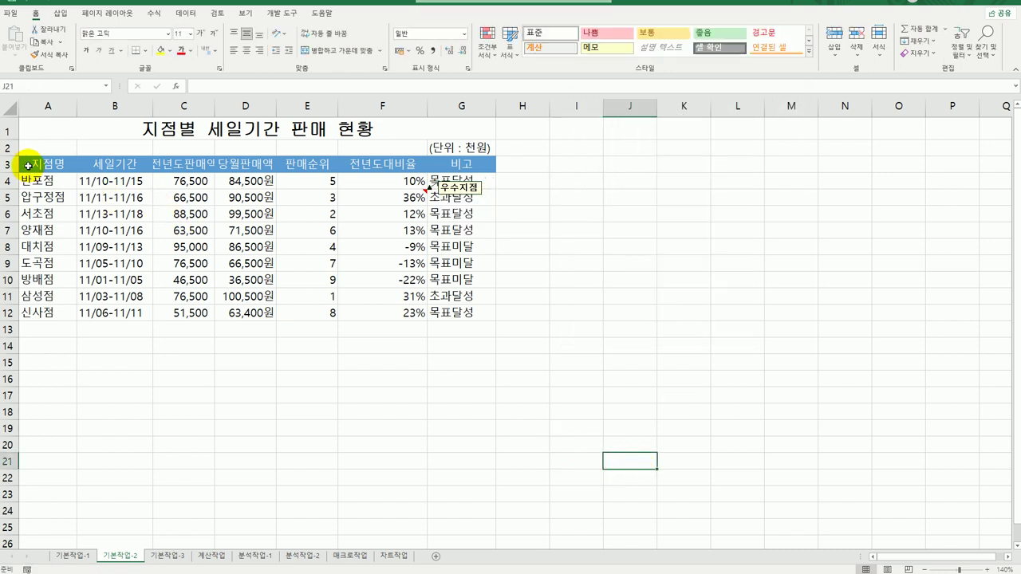
# - Apply all borders (모든 테두리) to the sales table range A3:G12
pyautogui.moveTo(28, 165); pyautogui.dragTo(459, 320)
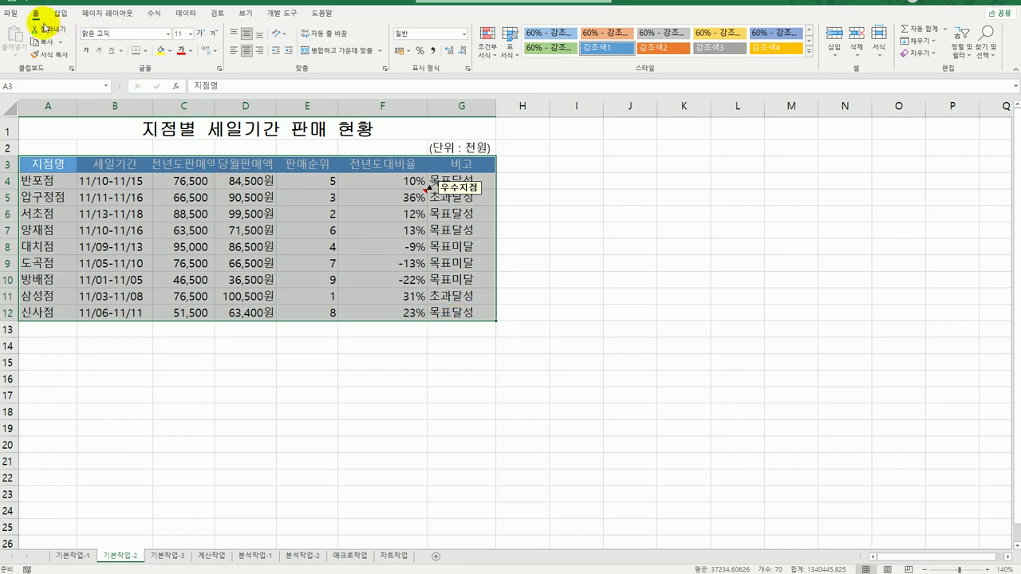
pyautogui.click(144, 50)
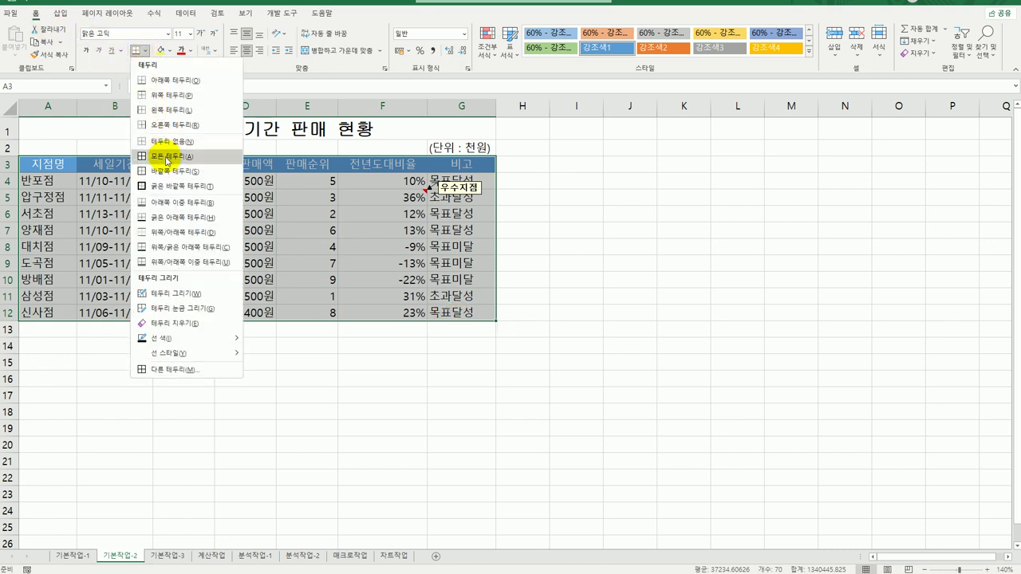
pyautogui.click(172, 154)
pyautogui.click(581, 391)
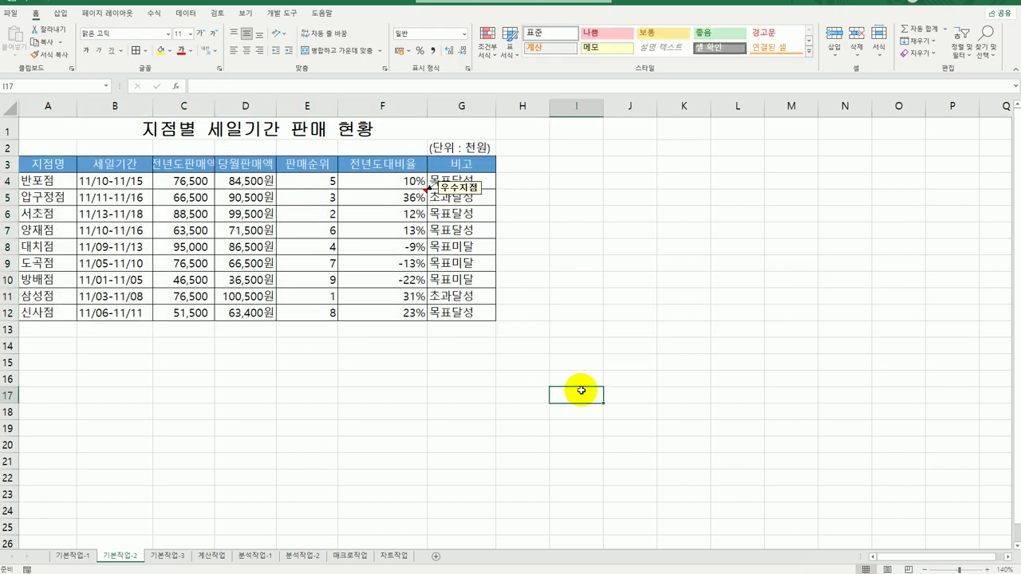
# - On the 기본작업-3 sheet, copy the headers 인사고과 (D3) and 상여비율 (F3) into A17:B17
pyautogui.click(172, 555)
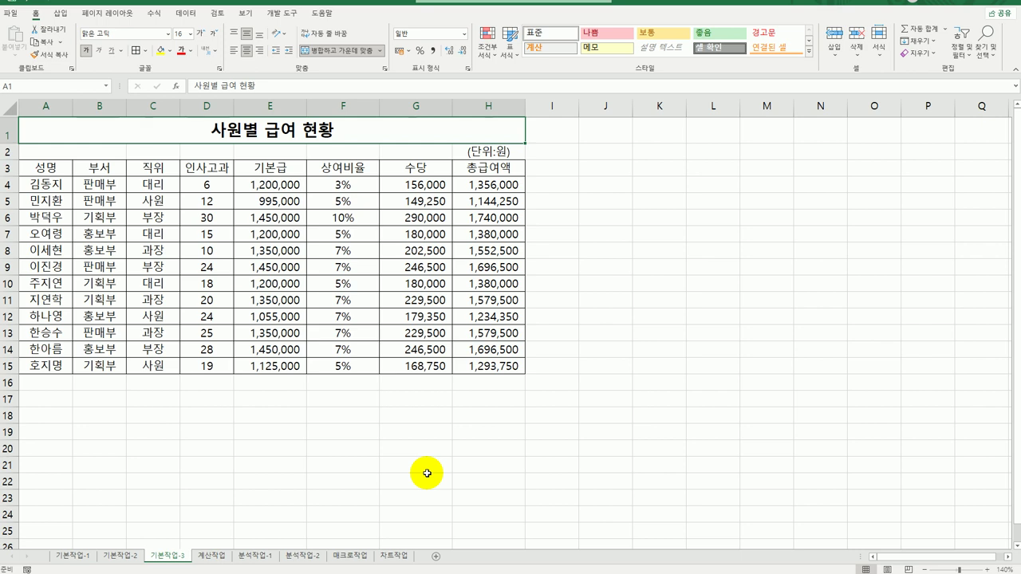
pyautogui.click(221, 168)
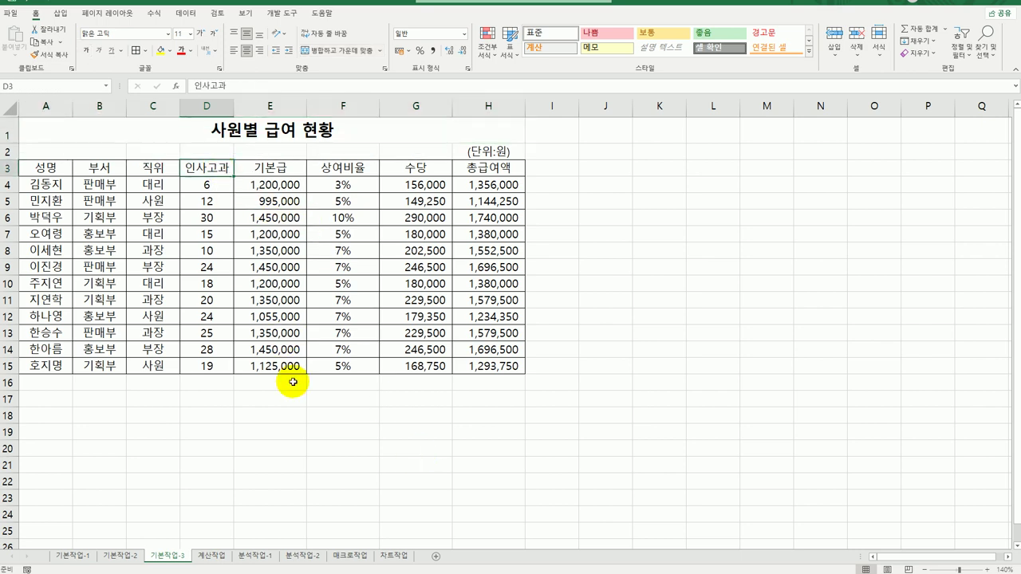
pyautogui.keyDown('ctrl'); pyautogui.click(358, 169); pyautogui.keyUp('ctrl')
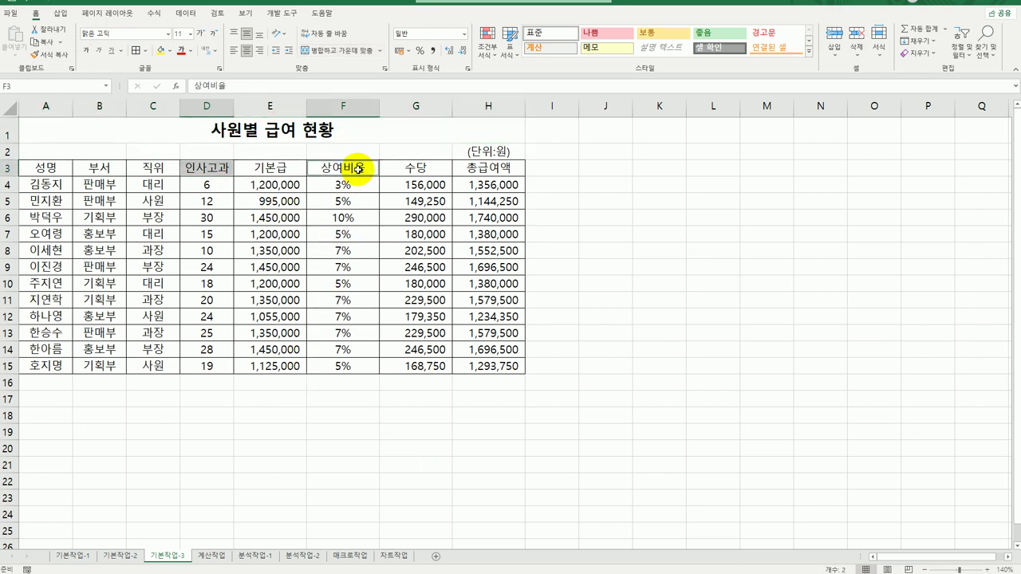
pyautogui.hotkey('ctrl', 'c')
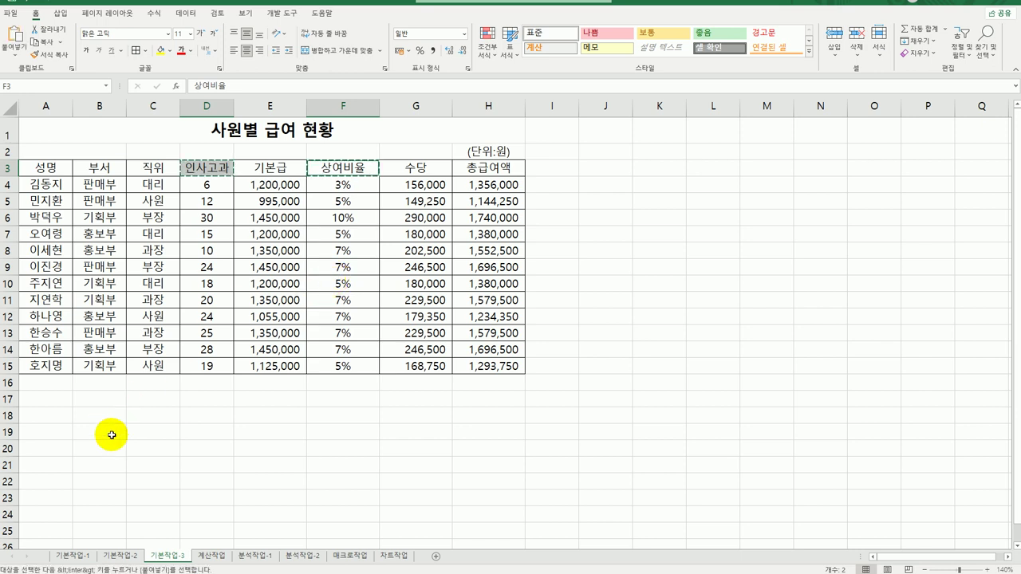
pyautogui.click(41, 398)
pyautogui.hotkey('ctrl', 'v')
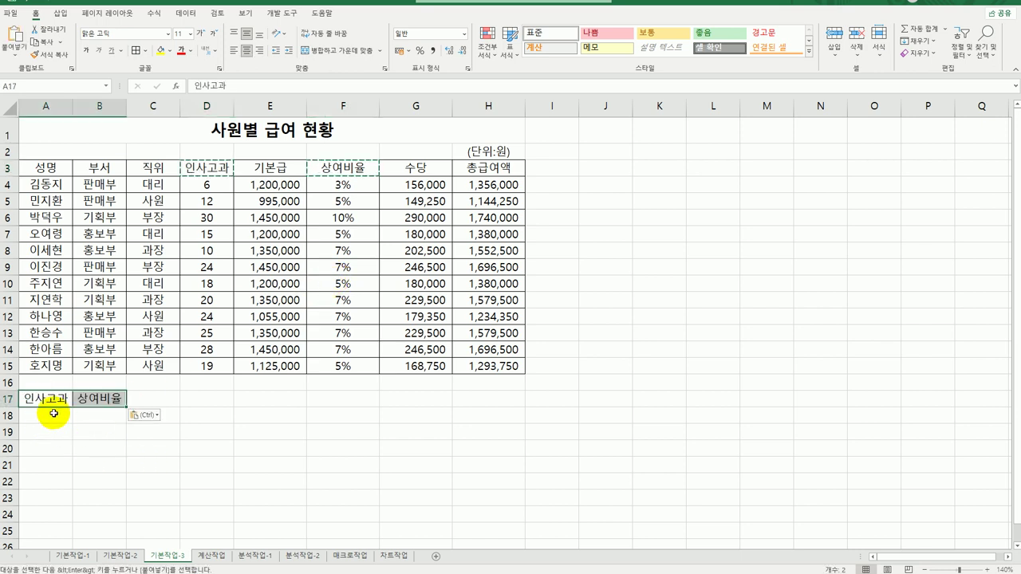
# - Enter the filter criteria >=20 under 인사고과 in A18 and >=7% under 상여비율 in B18
pyautogui.click(48, 415)
pyautogui.write('>=20')
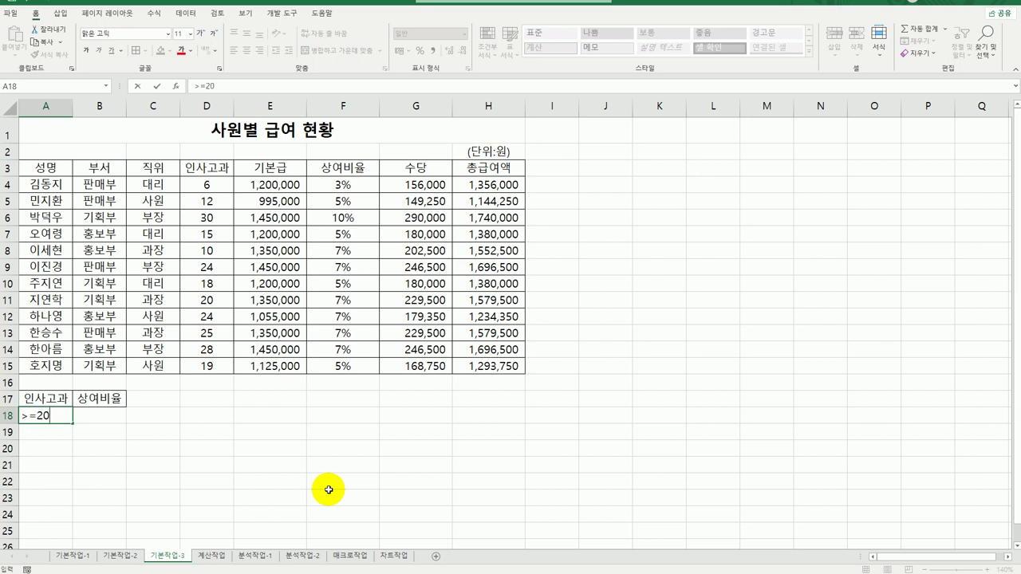
pyautogui.press('Tab')
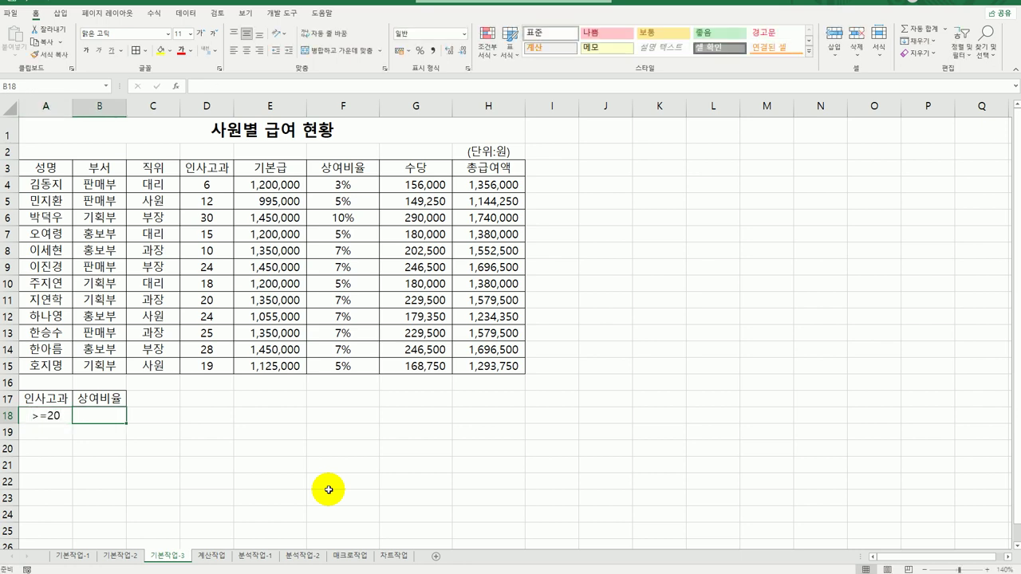
pyautogui.write('>=7')
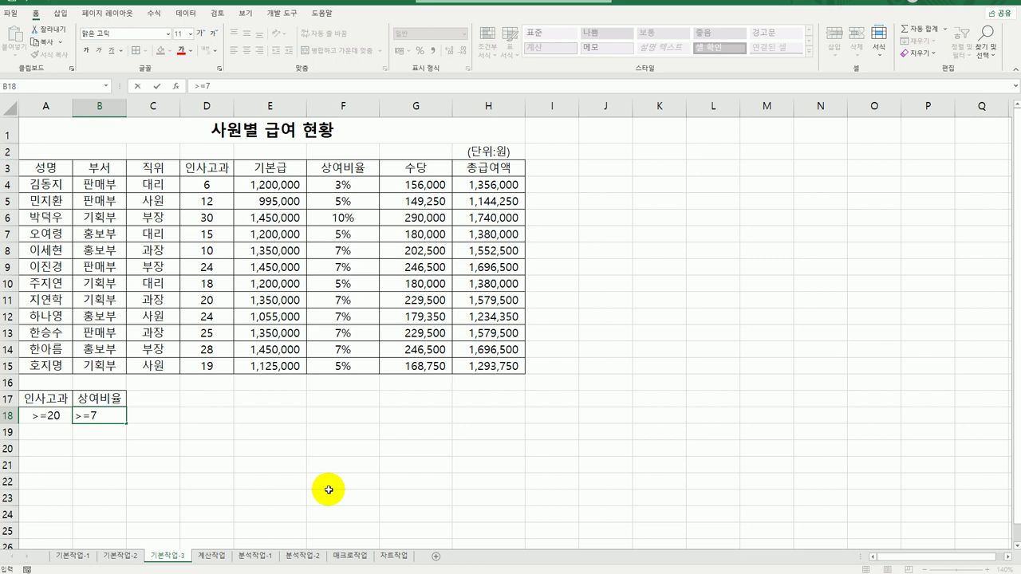
pyautogui.write('%')
pyautogui.press('Return')
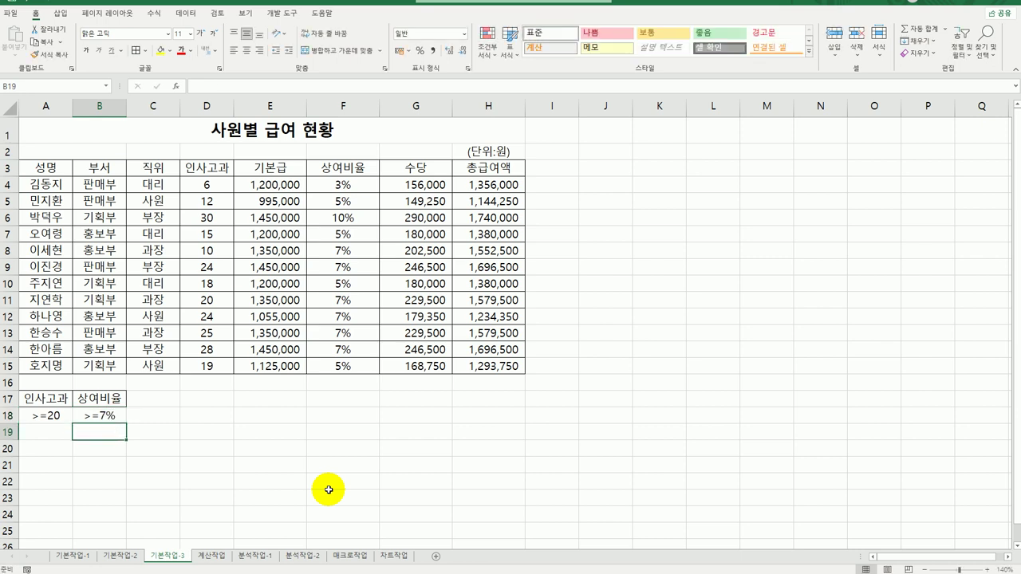
pyautogui.moveTo(57, 416); pyautogui.dragTo(90, 418)
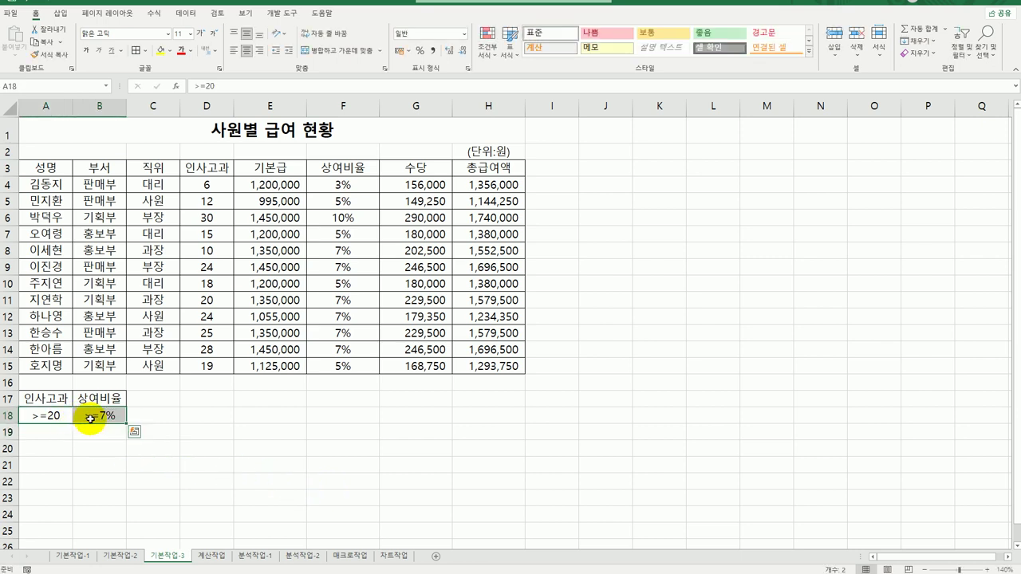
pyautogui.click(190, 442)
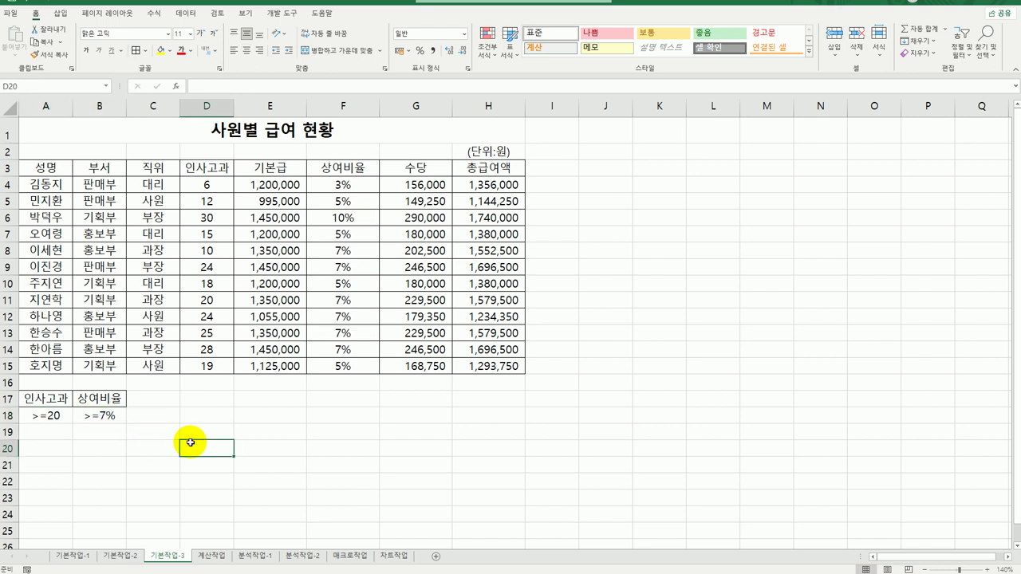
pyautogui.click(38, 448)
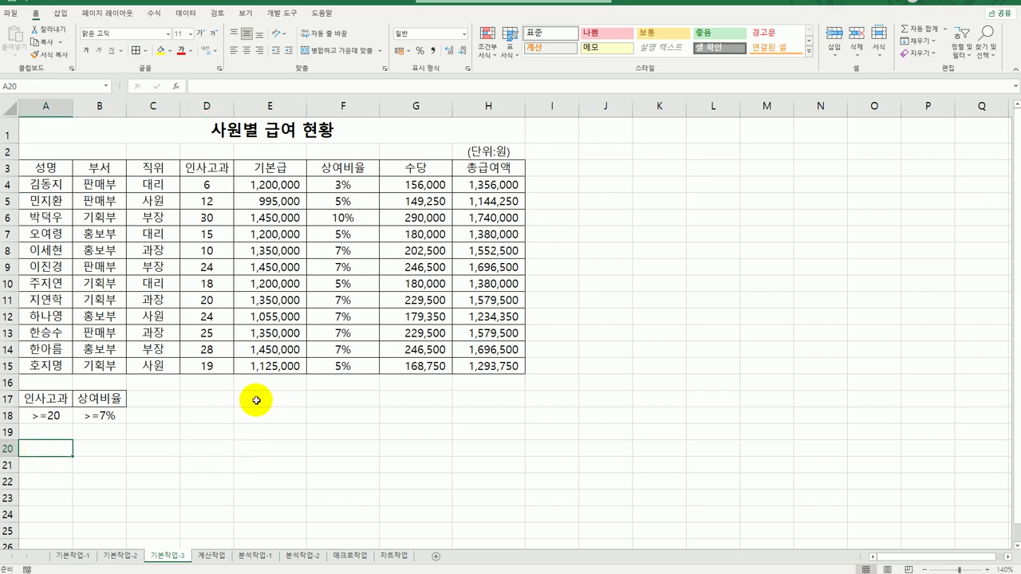
pyautogui.click(251, 235)
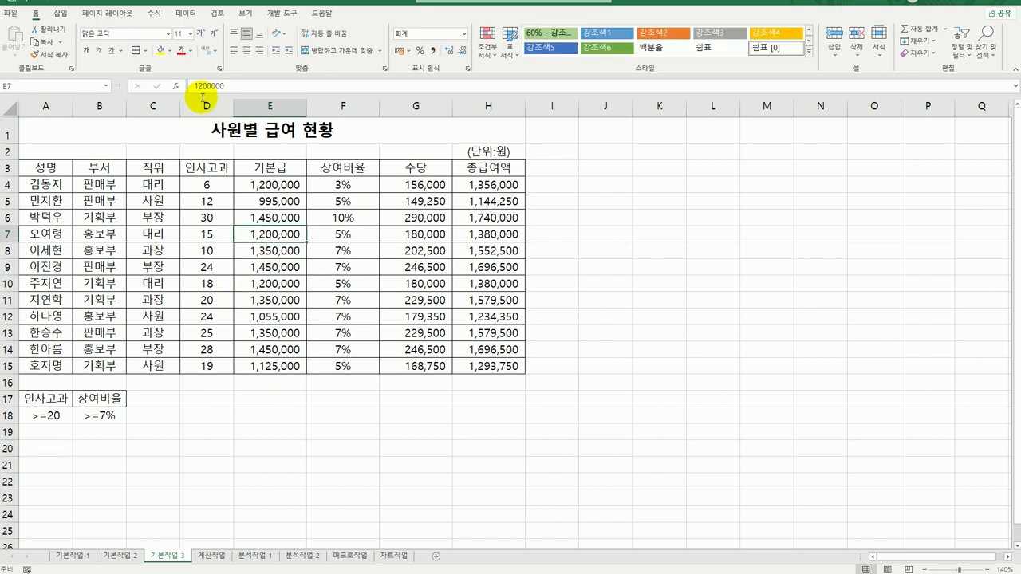
pyautogui.click(186, 13)
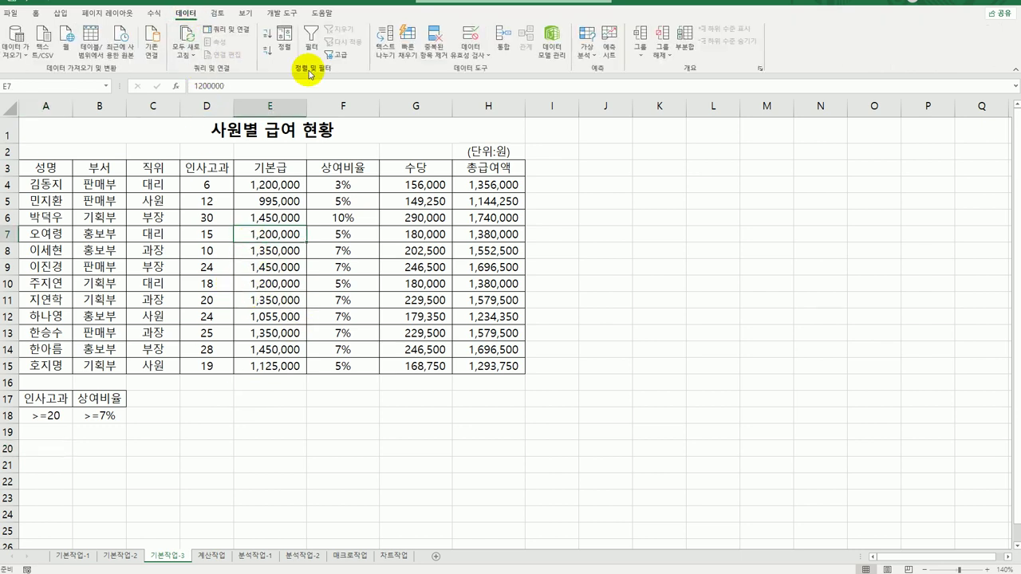
pyautogui.click(333, 55)
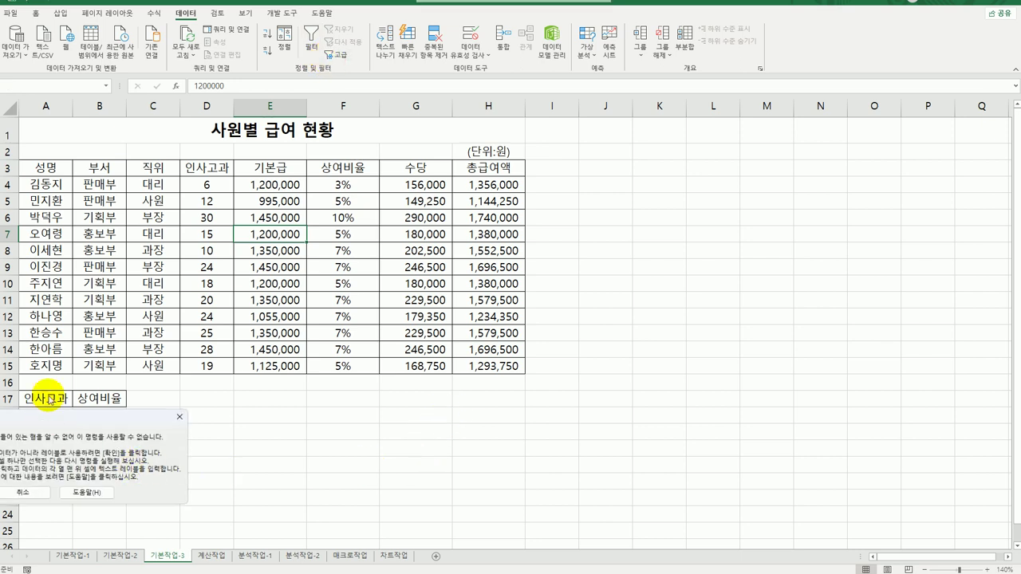
pyautogui.moveTo(44, 417); pyautogui.dragTo(401, 406)
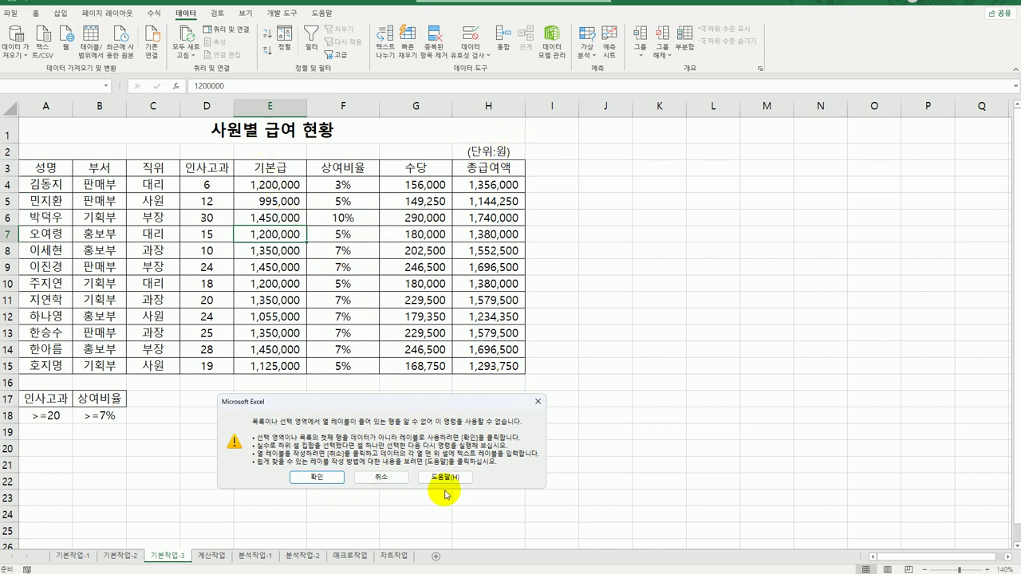
pyautogui.click(378, 478)
# - Run an Advanced Filter on the list A3:H15 with criteria range A17:B18, copying the results to another location starting at A20
pyautogui.moveTo(59, 166); pyautogui.dragTo(456, 377)
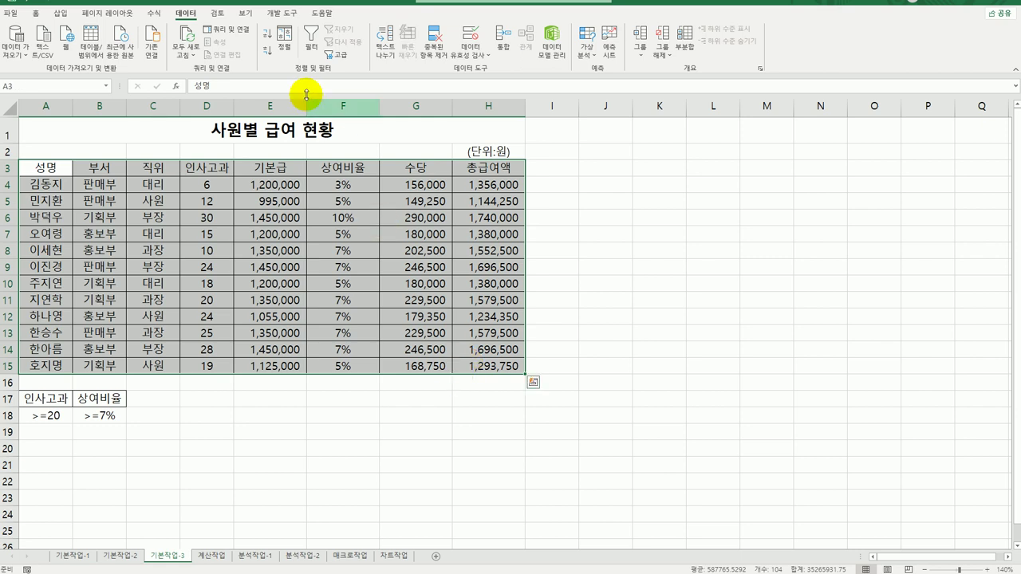
pyautogui.click(337, 54)
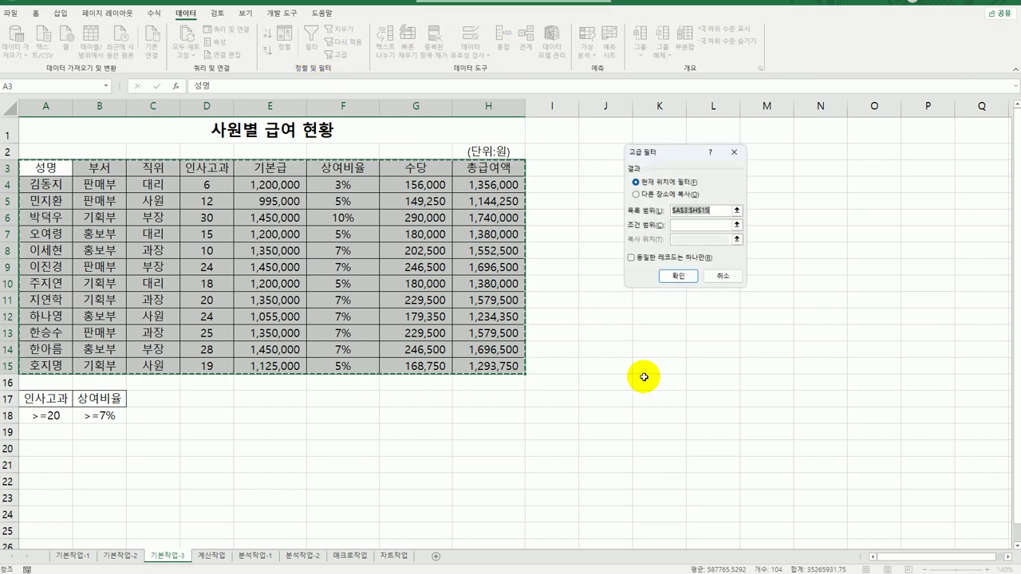
pyautogui.moveTo(665, 154); pyautogui.dragTo(601, 192)
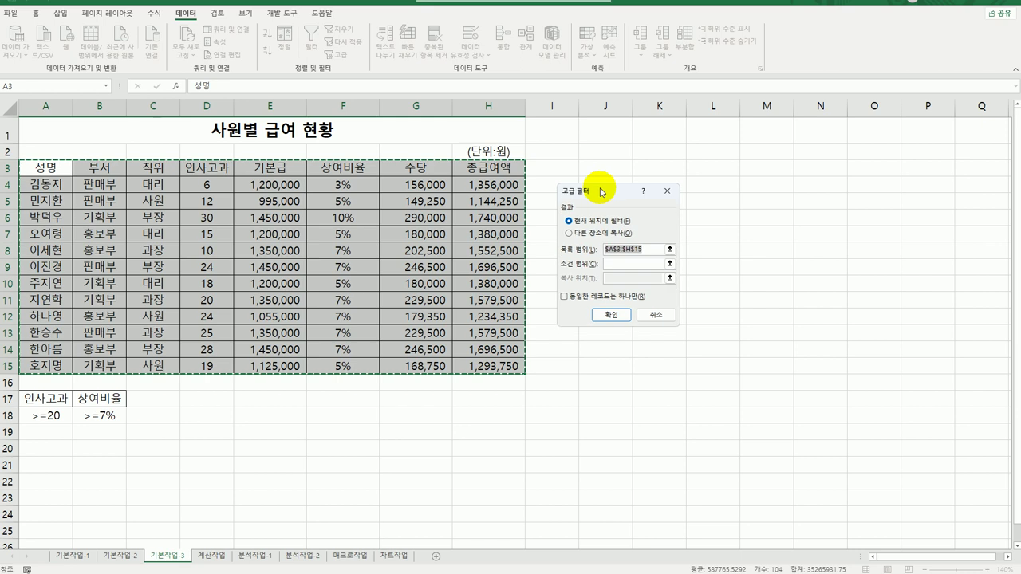
pyautogui.click(636, 265)
pyautogui.moveTo(50, 393); pyautogui.dragTo(98, 416)
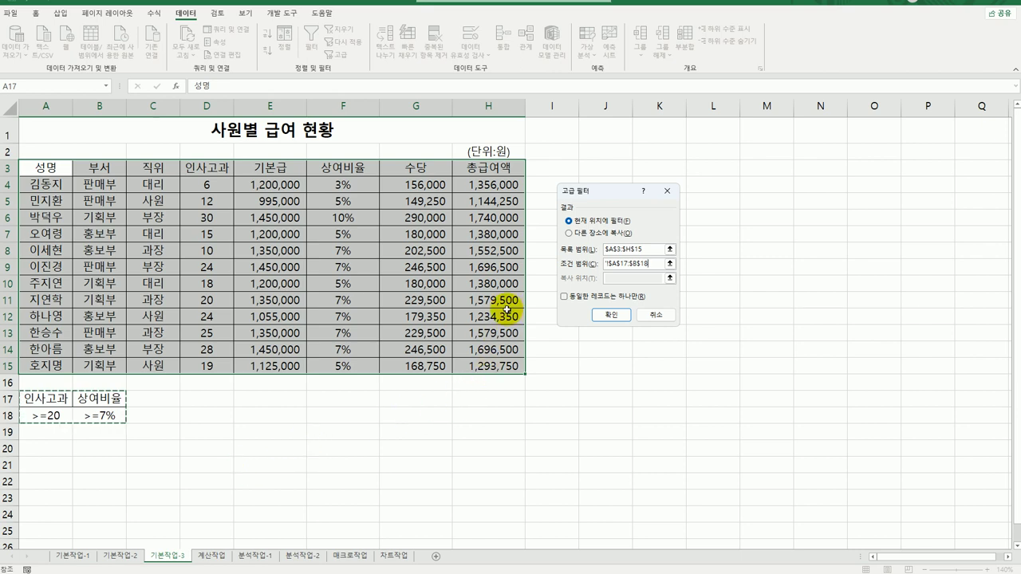
pyautogui.click(569, 233)
pyautogui.click(626, 279)
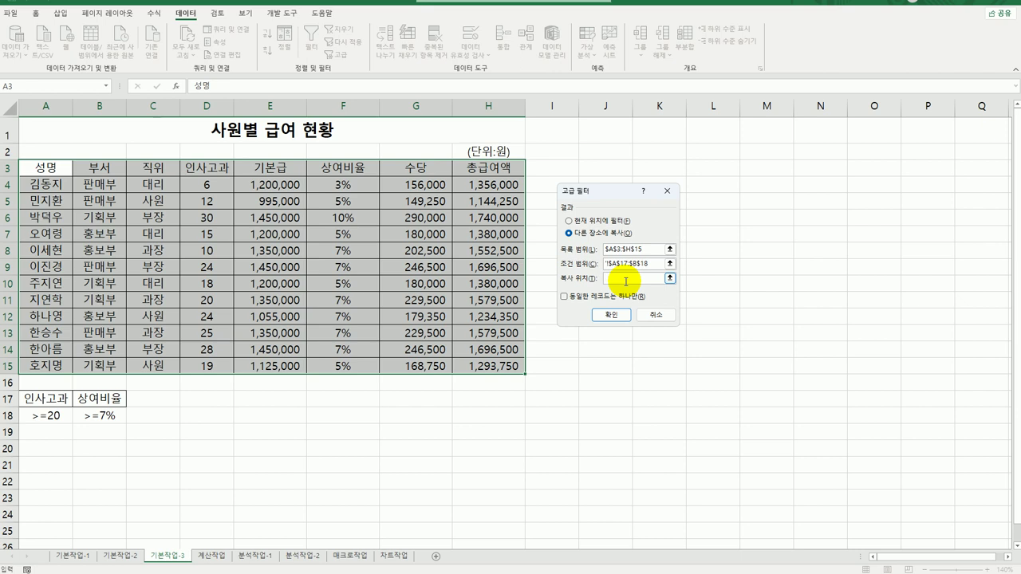
pyautogui.click(41, 446)
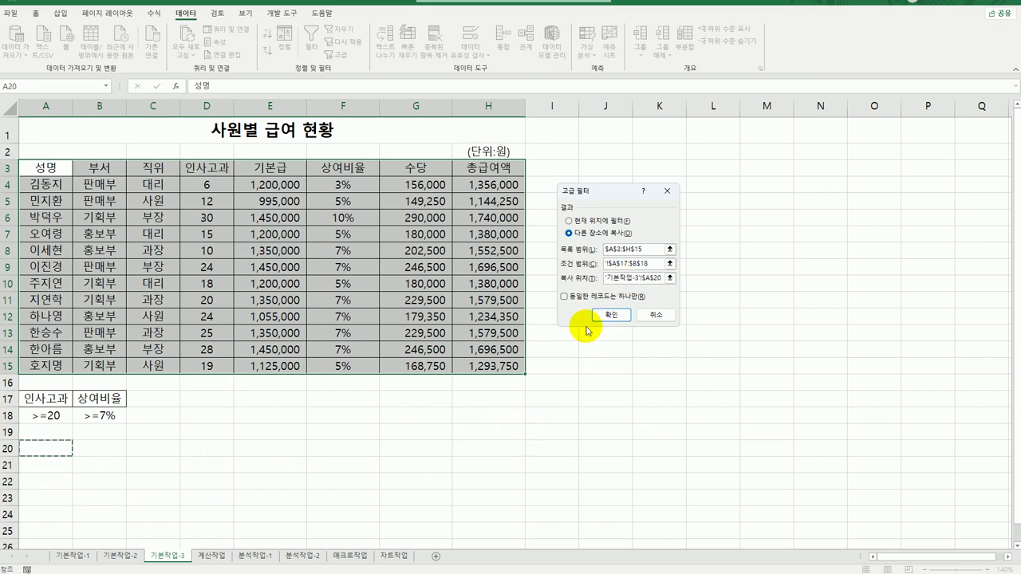
pyautogui.click(611, 314)
pyautogui.scroll(-2, 630, 422)
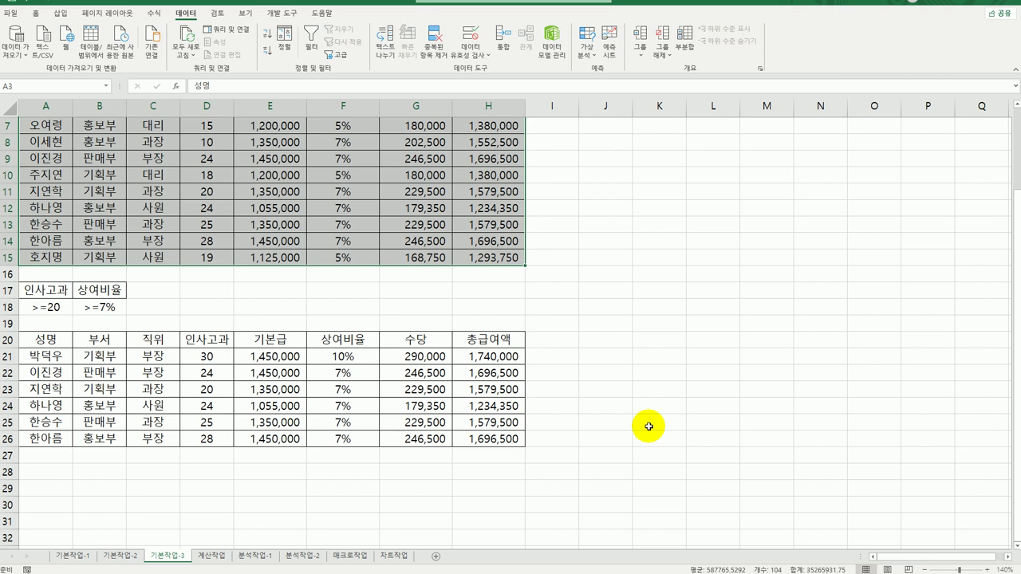
# - On the 계산작업 sheet, start a COUNTIFS formula in B11 with first criteria range B3:B10 and criterion >=80
pyautogui.click(211, 556)
pyautogui.scroll(1, 215, 491)
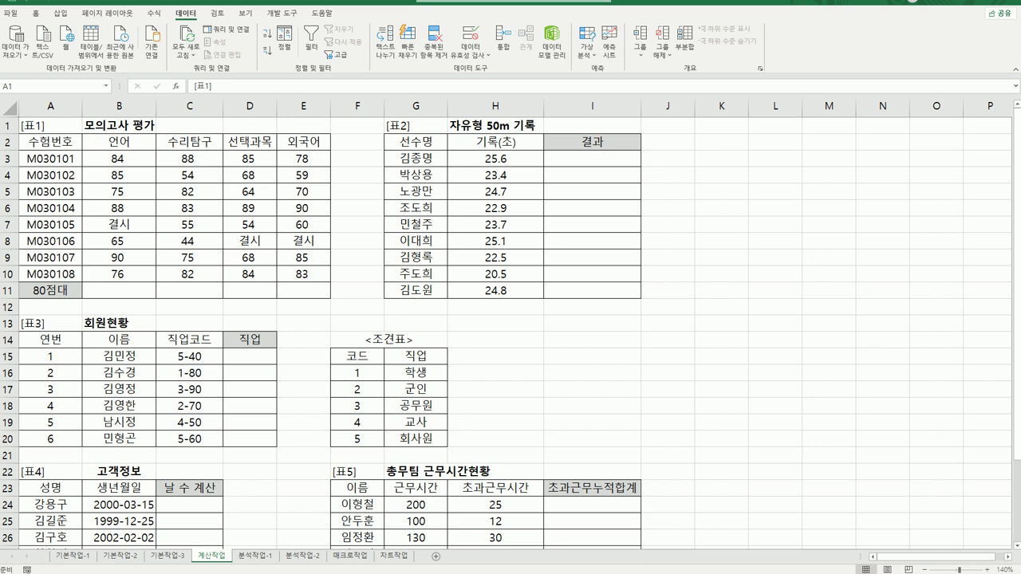
pyautogui.click(95, 294)
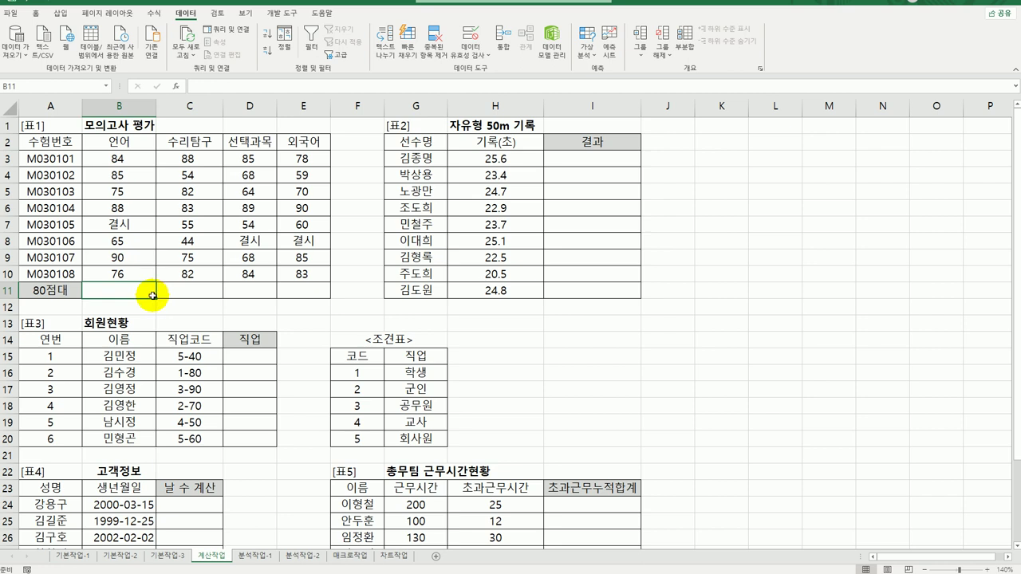
pyautogui.write('=')
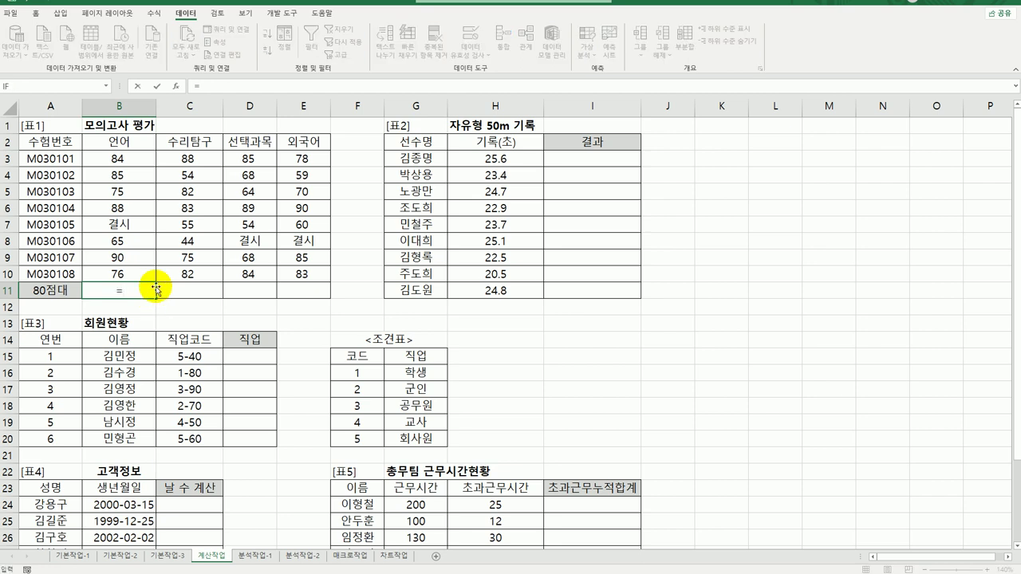
pyautogui.write('c')
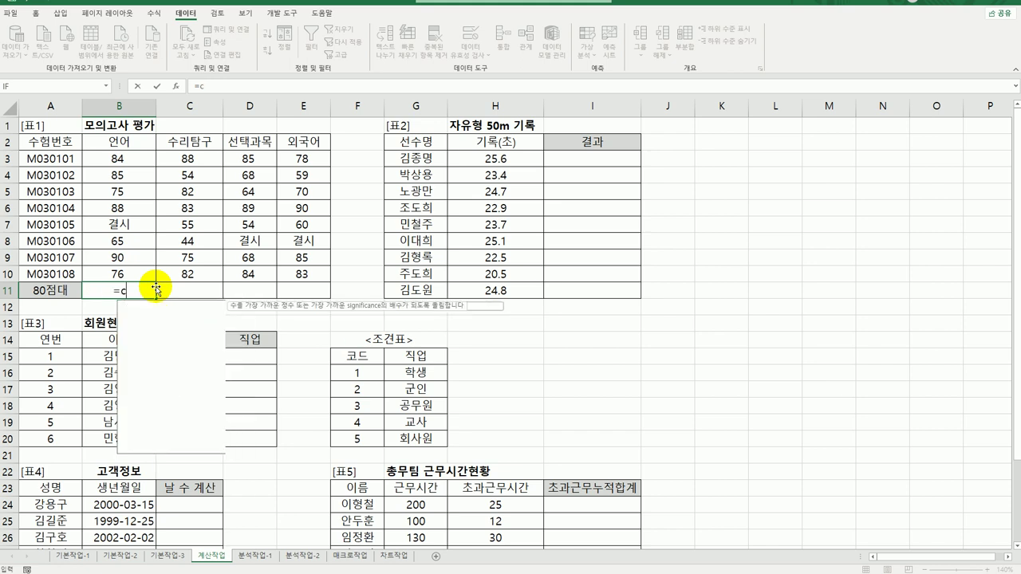
pyautogui.write('ountifs')
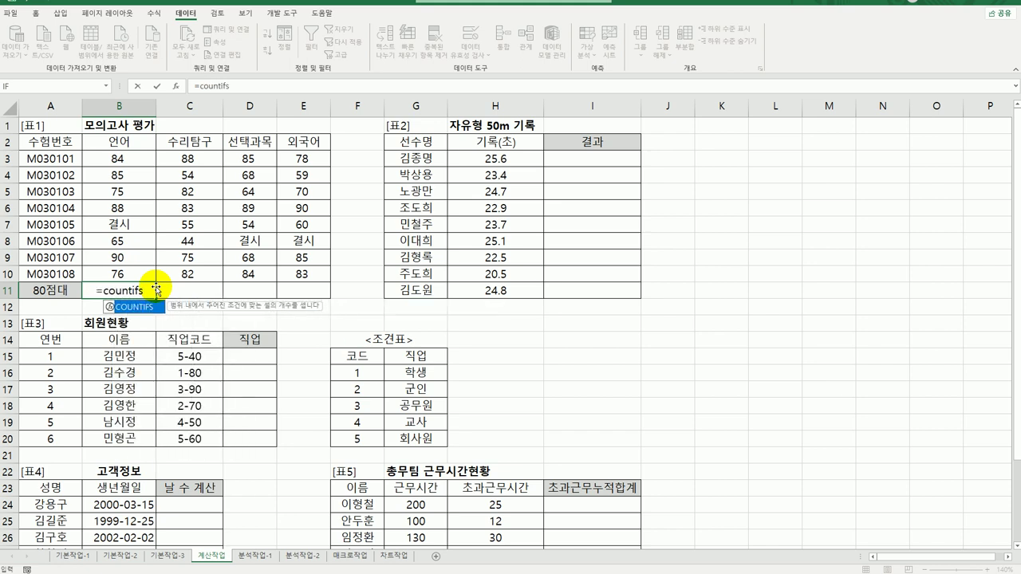
pyautogui.doubleClick(142, 307)
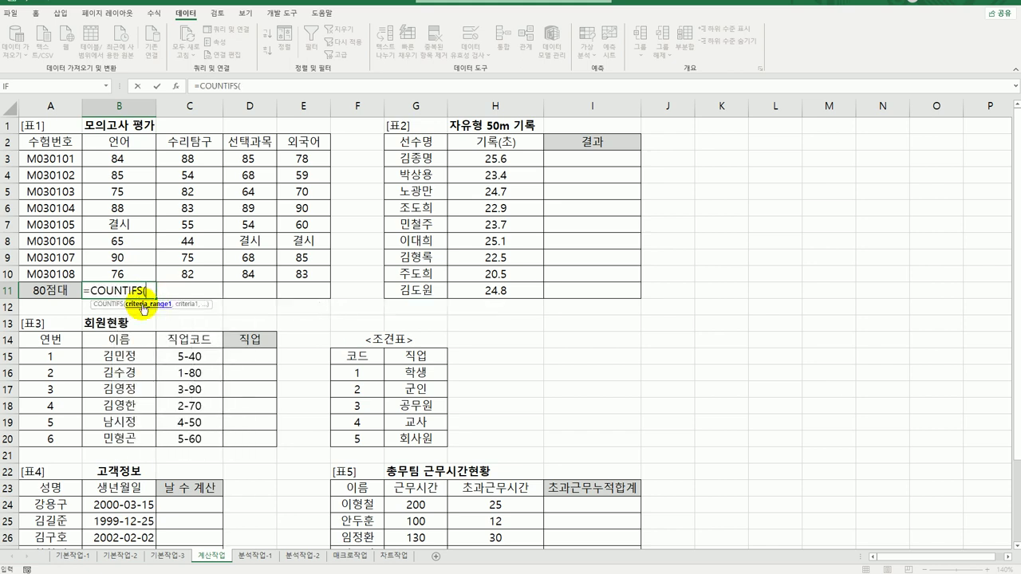
pyautogui.click(175, 87)
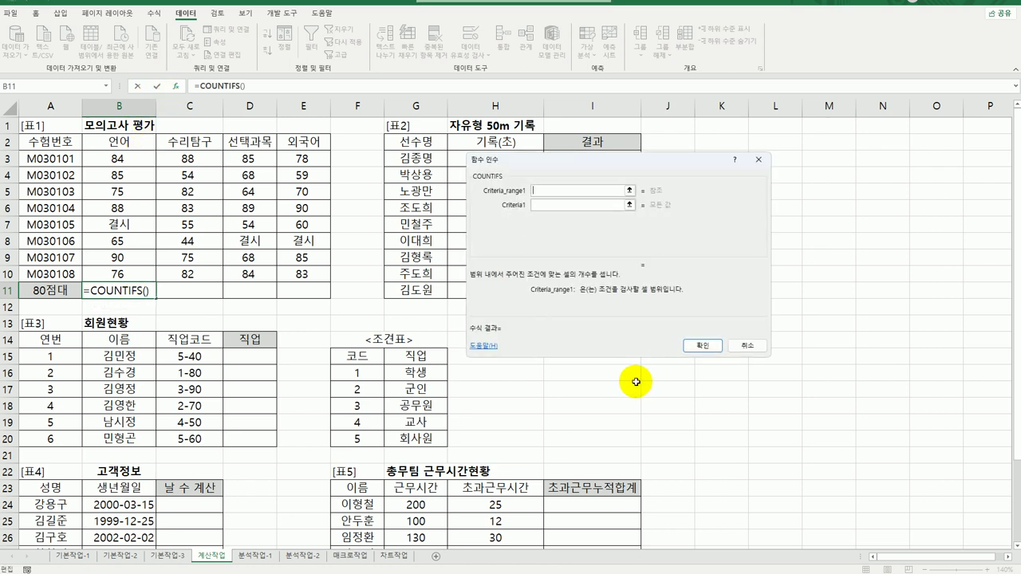
pyautogui.moveTo(126, 160); pyautogui.dragTo(121, 273)
pyautogui.click(581, 205)
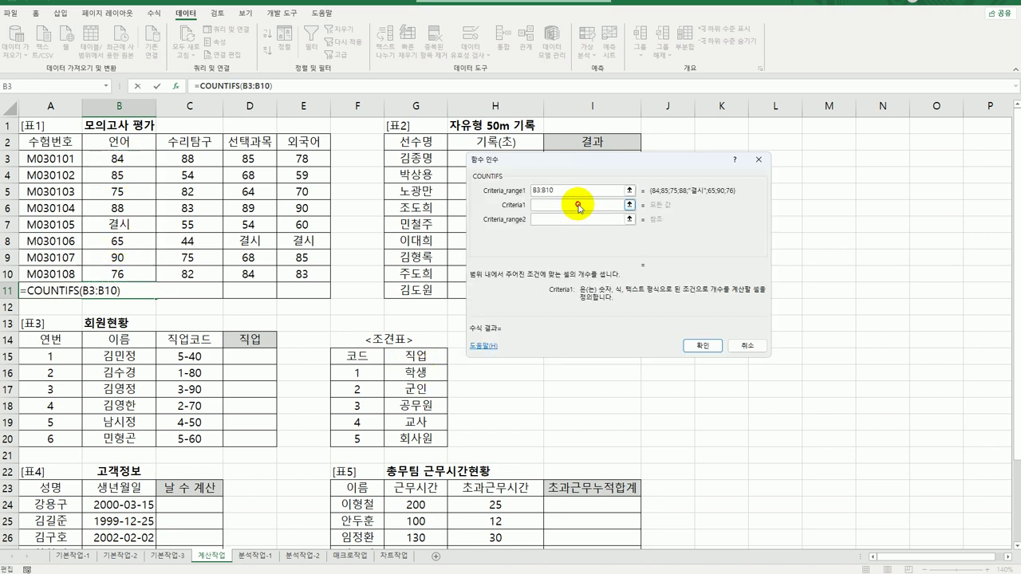
pyautogui.write('>=80')
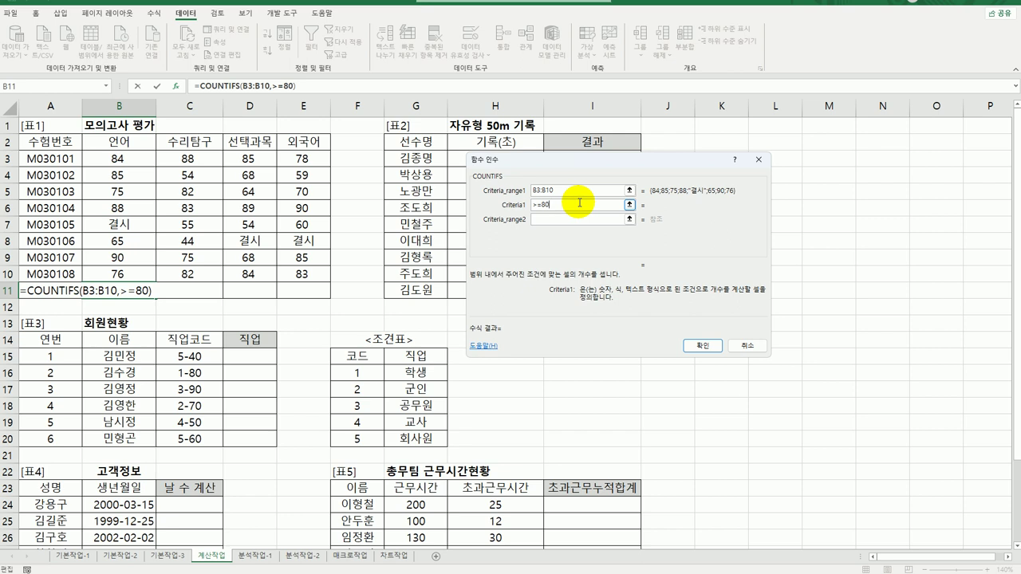
# - Add B3:B10 as the second COUNTIFS criteria range with criterion <90 and complete the formula in B11
pyautogui.click(576, 218)
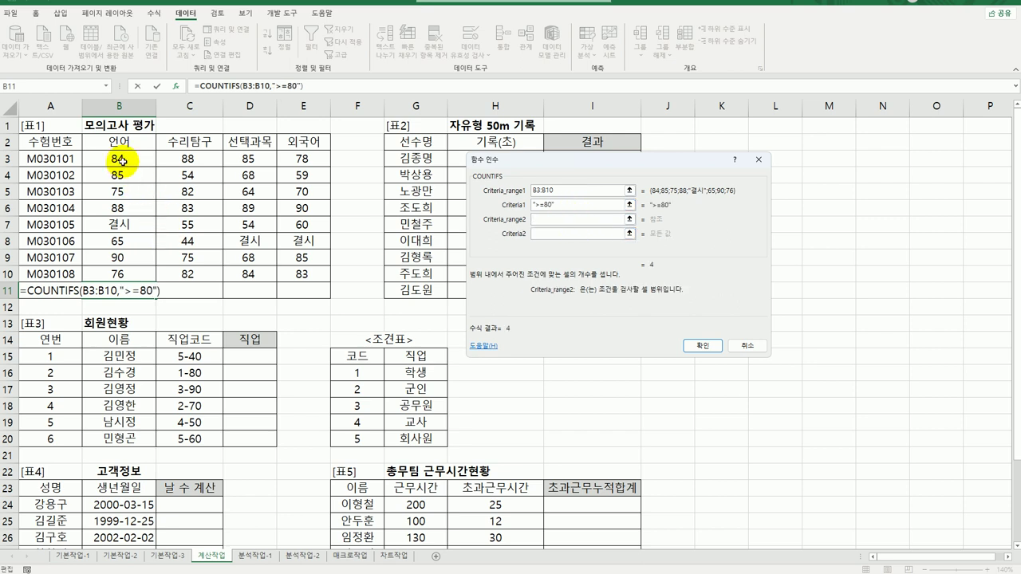
pyautogui.moveTo(121, 161); pyautogui.dragTo(118, 276)
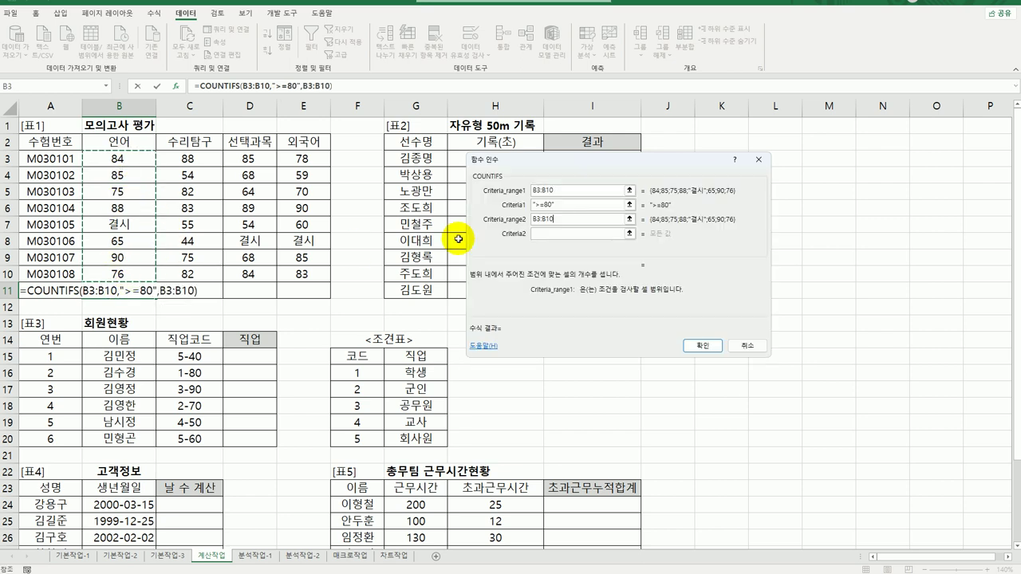
pyautogui.click(566, 233)
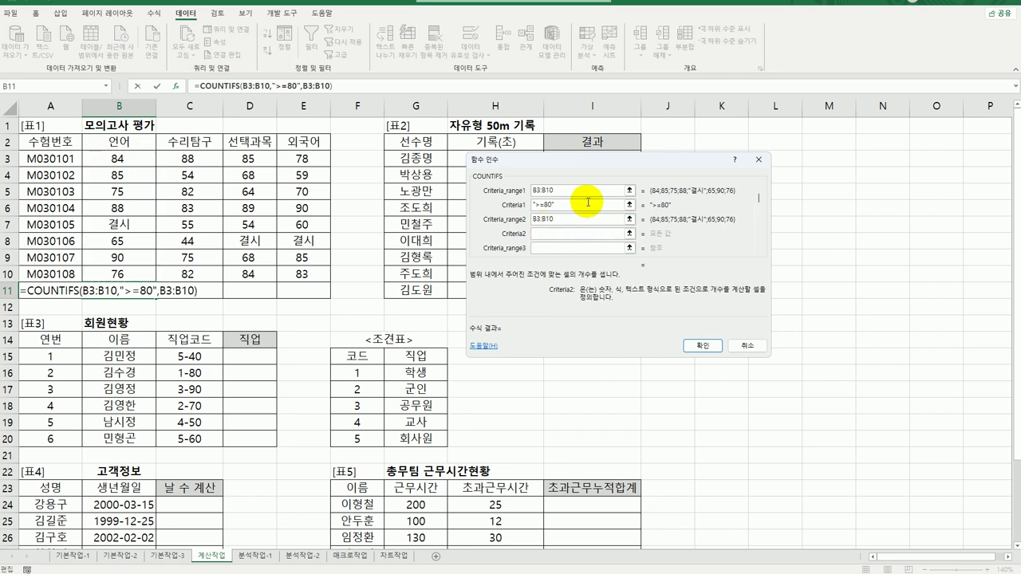
pyautogui.write('<90')
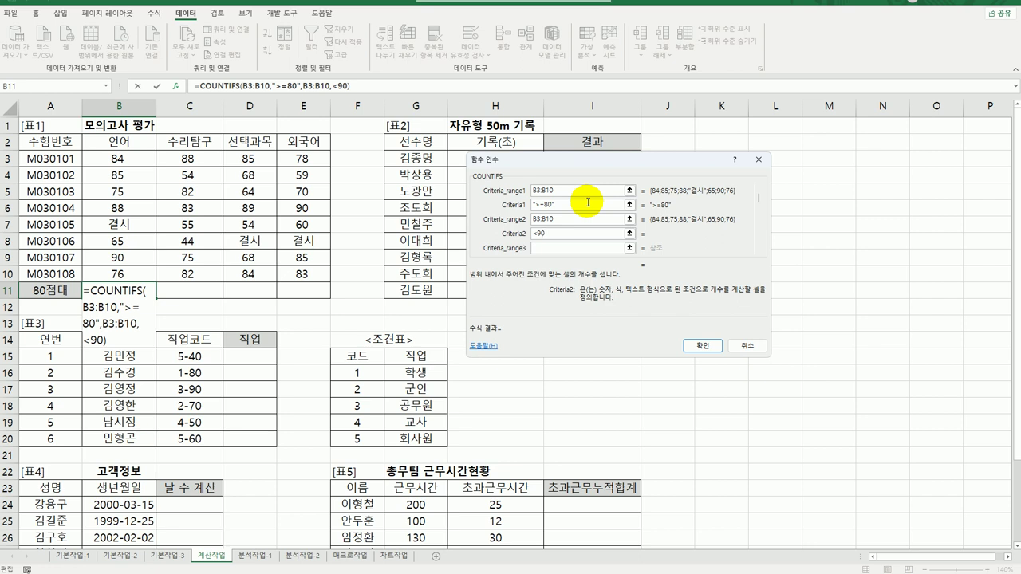
pyautogui.click(689, 347)
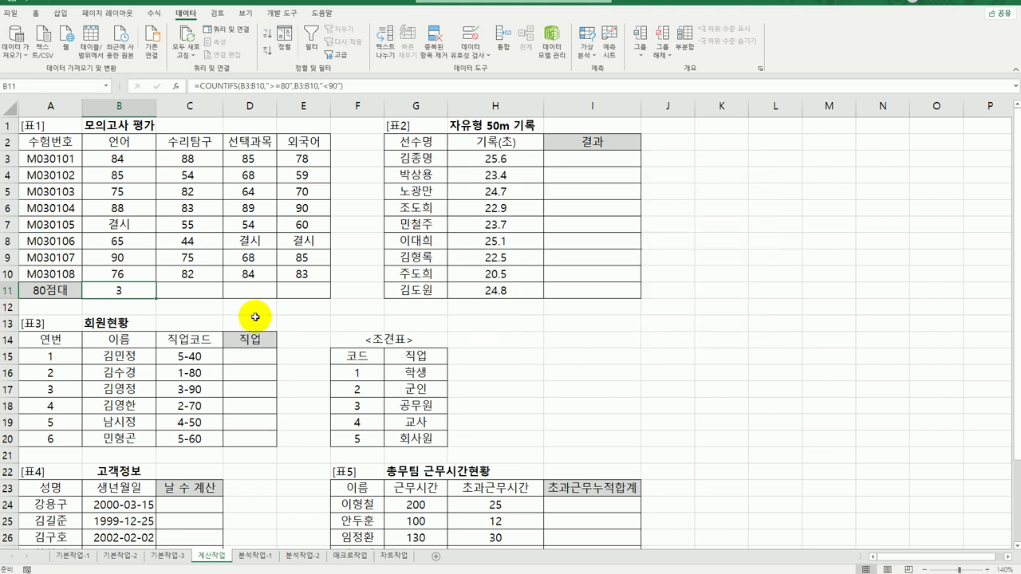
pyautogui.click(126, 159)
pyautogui.click(121, 176)
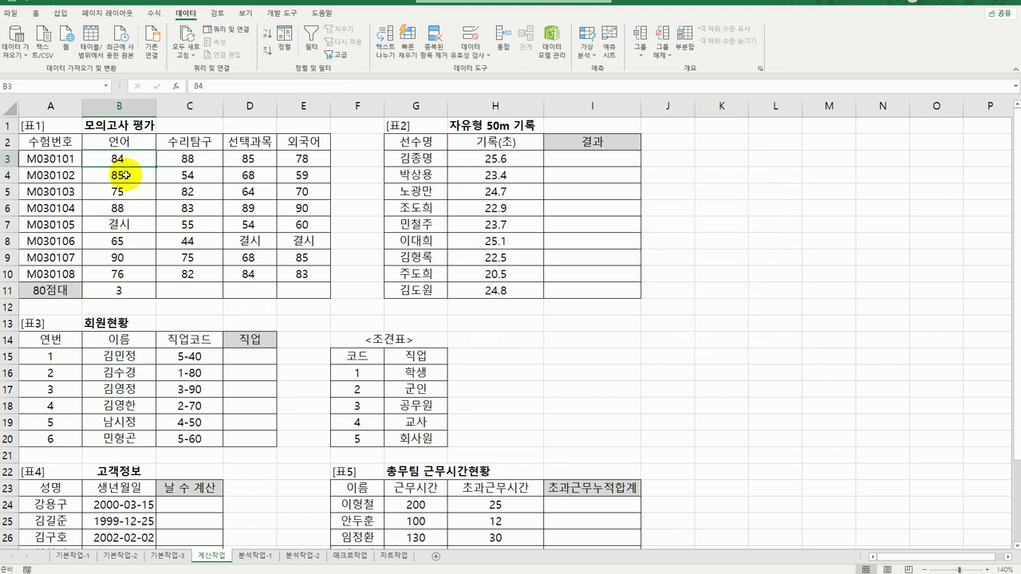
pyautogui.click(132, 209)
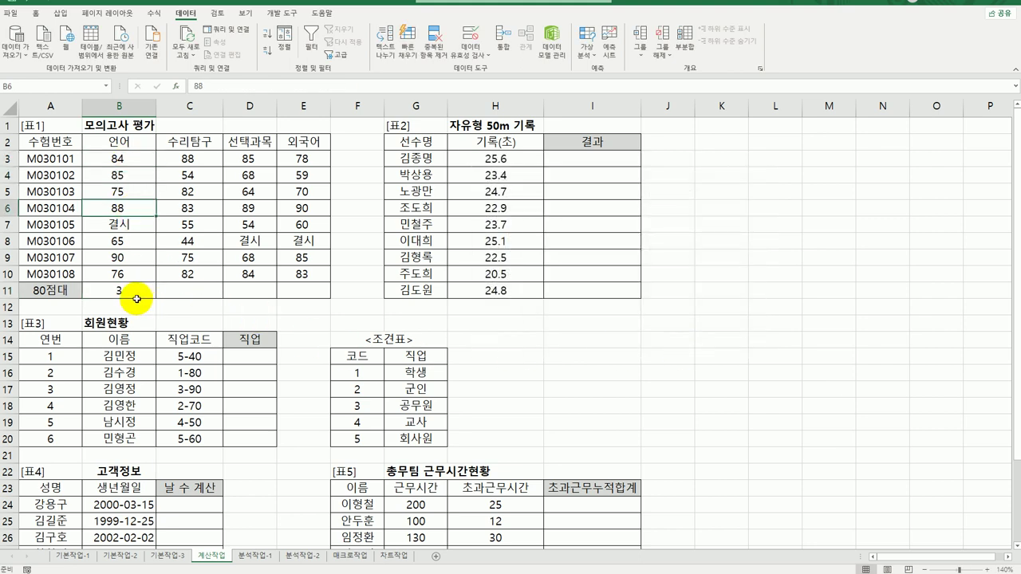
# - Append &"명" to the COUNTIFS formula in B11 and fill the formula across to E11
pyautogui.click(130, 294)
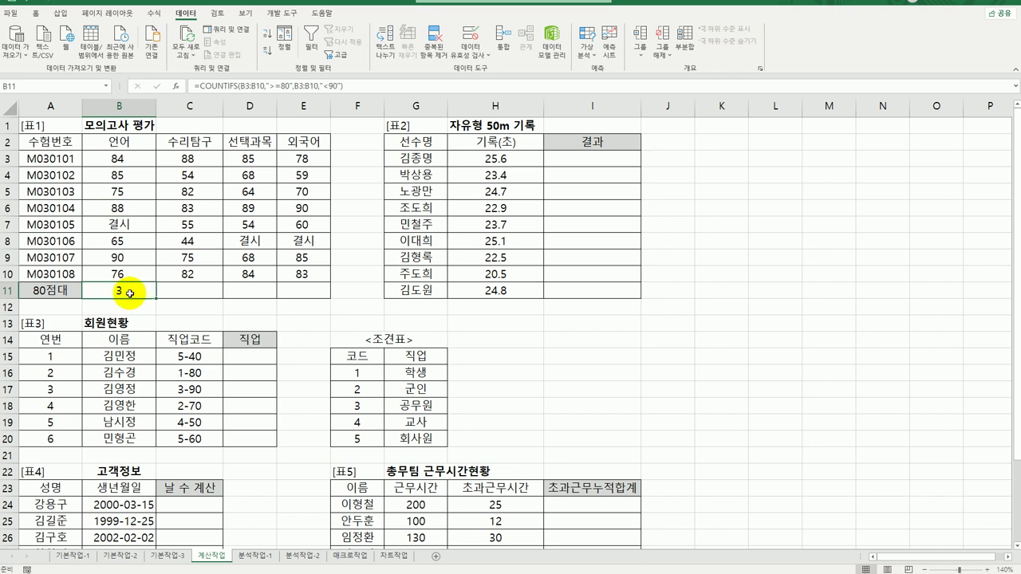
pyautogui.doubleClick(129, 293)
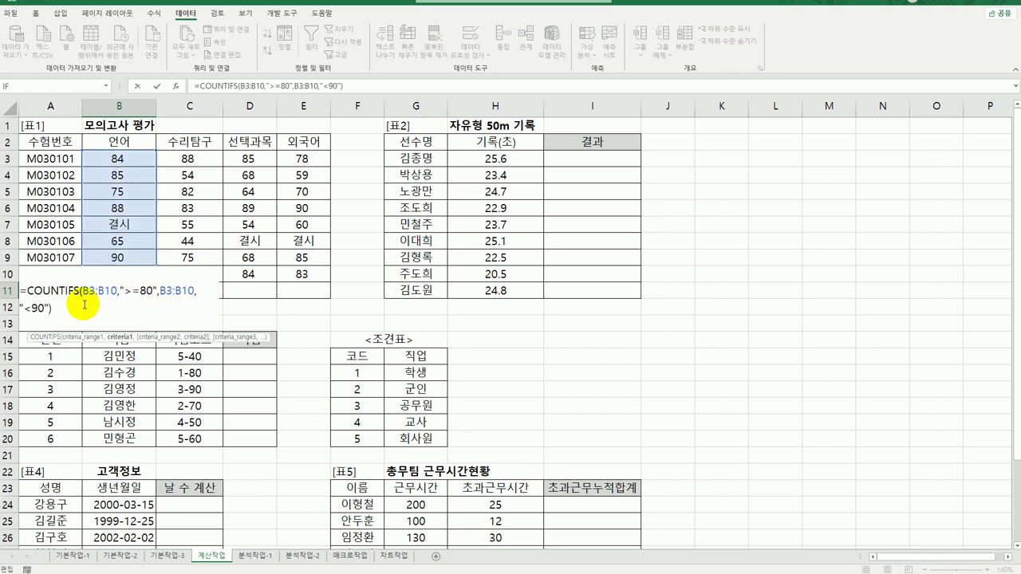
pyautogui.press('End')
pyautogui.write('&')
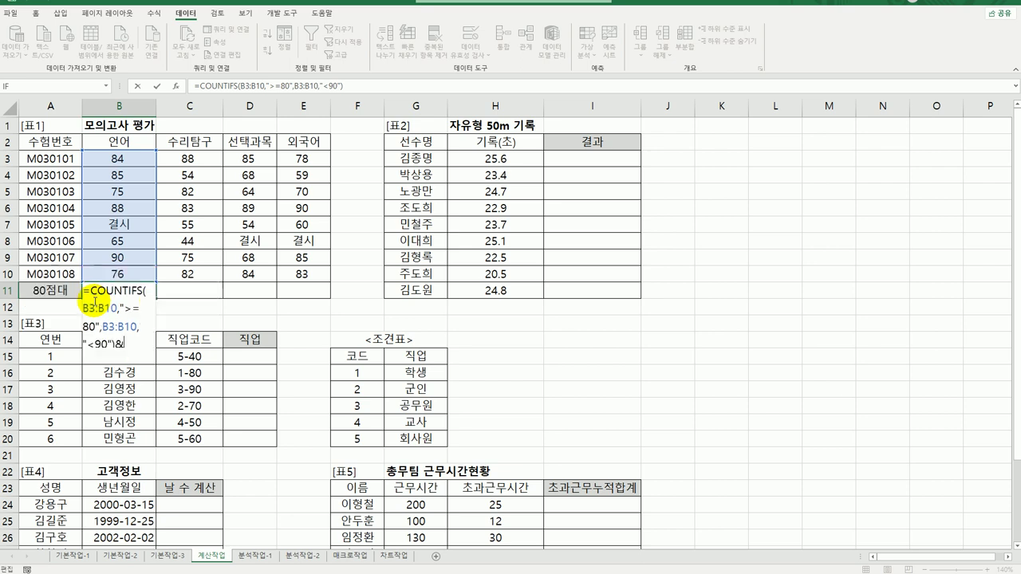
pyautogui.write('"ㅁ명"')
pyautogui.press('Return')
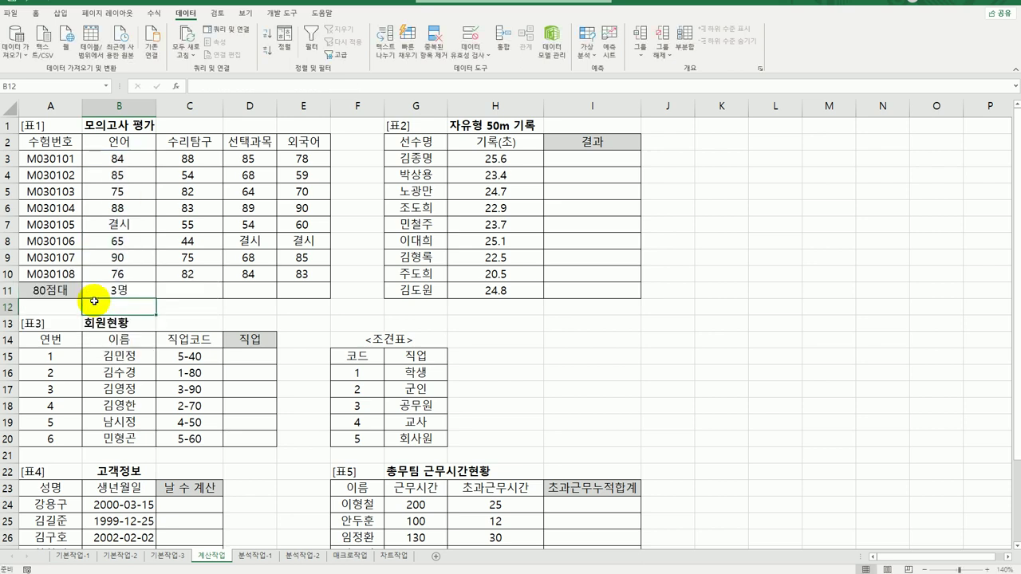
pyautogui.click(112, 292)
pyautogui.moveTo(150, 298); pyautogui.dragTo(327, 300)
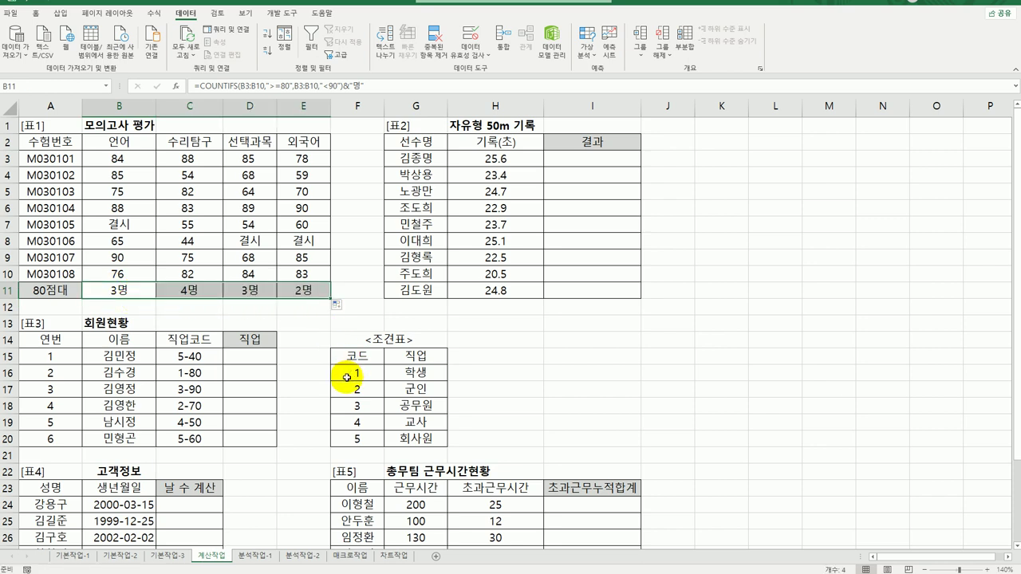
# - Enter =SMALL($H$3:$H$11,5) in I3 under 결과 and fill the formula down to I11
pyautogui.click(629, 153)
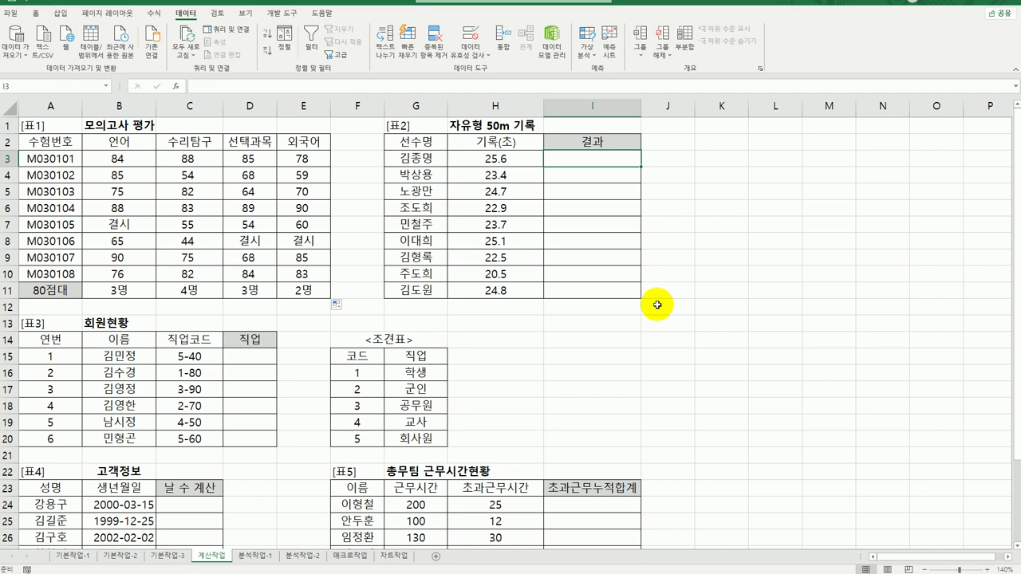
pyautogui.write('=')
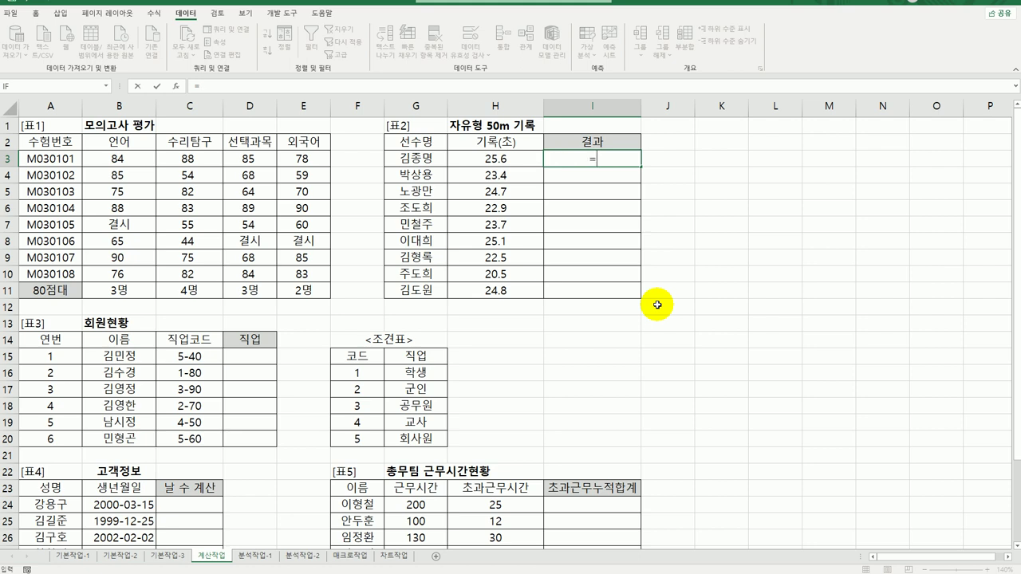
pyautogui.write('sm')
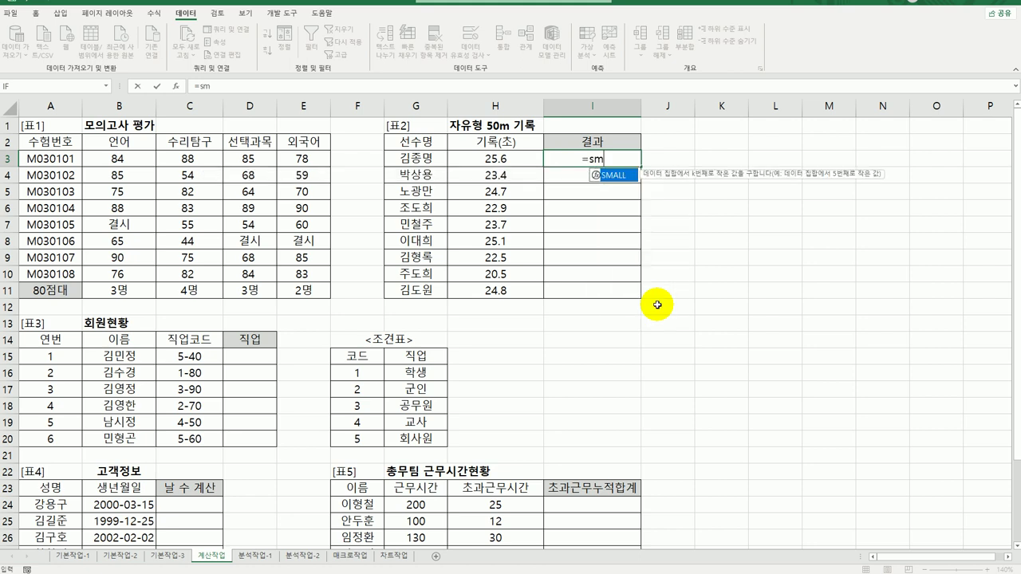
pyautogui.press('Tab')
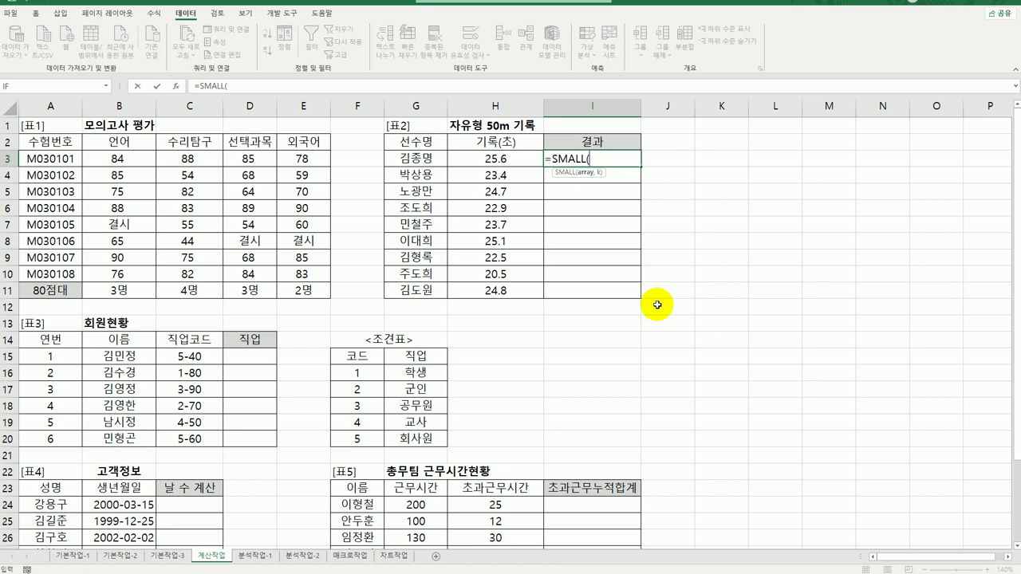
pyautogui.moveTo(495, 160); pyautogui.dragTo(487, 290)
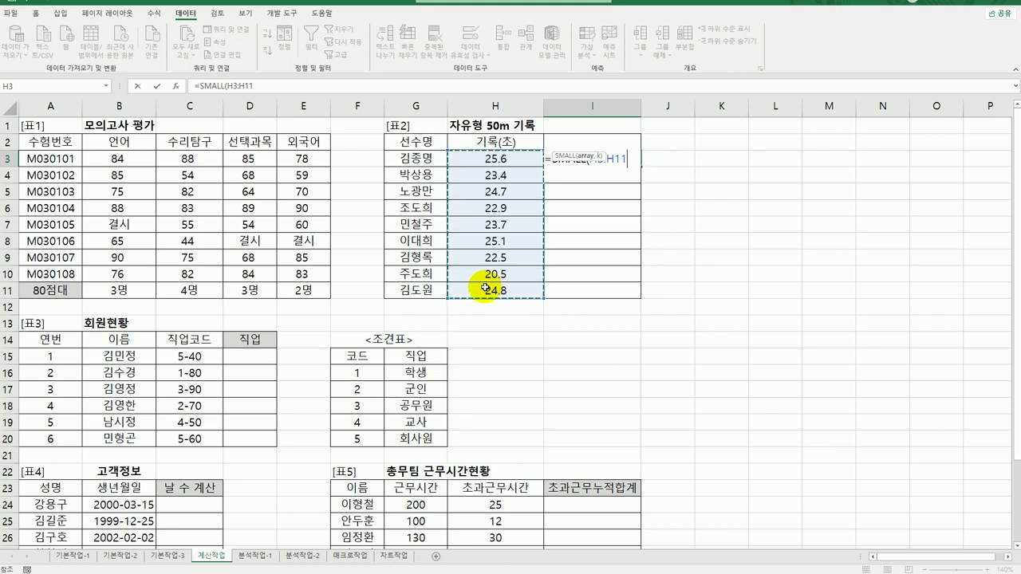
pyautogui.press('F4')
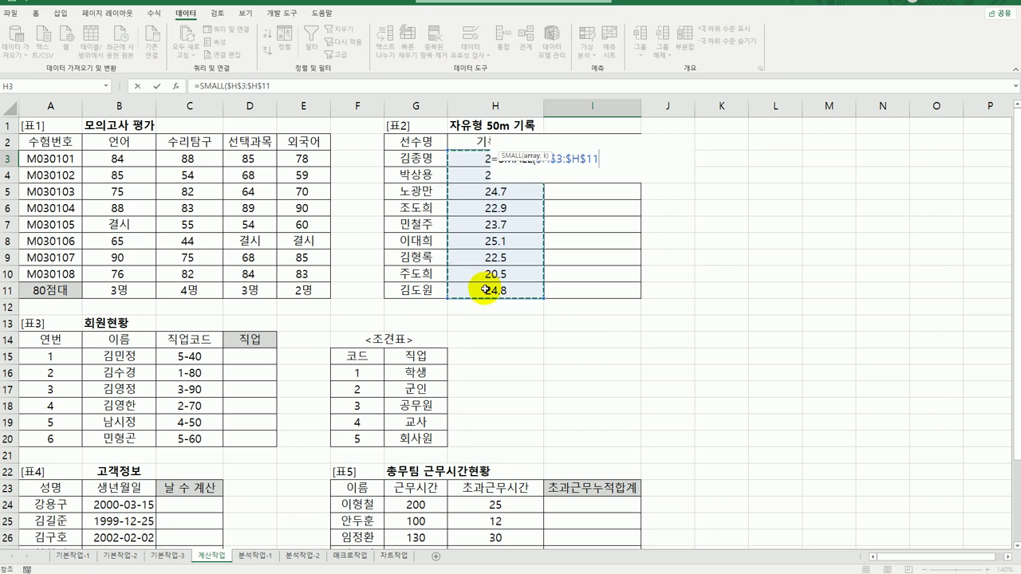
pyautogui.write(',')
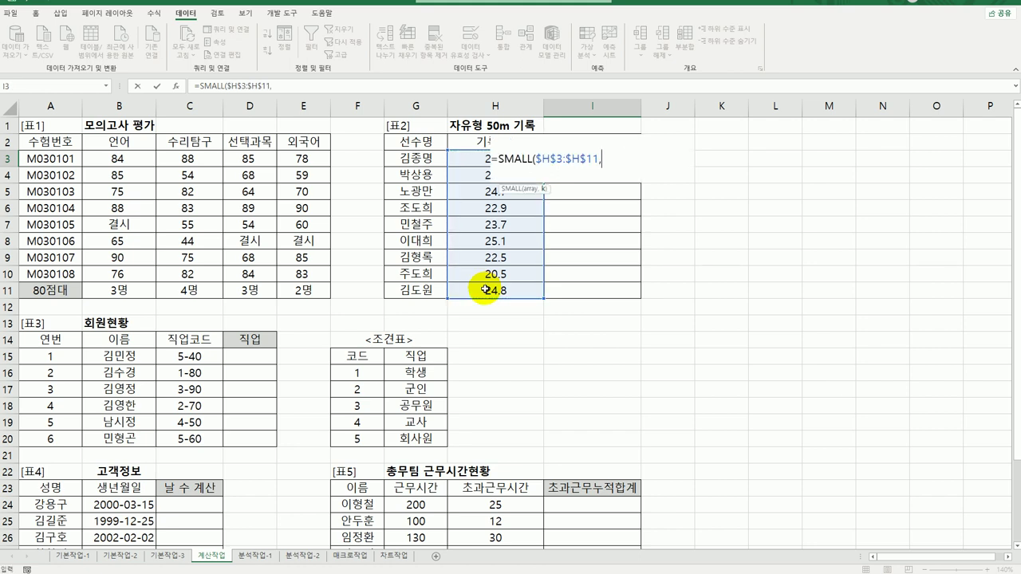
pyautogui.write('5)')
pyautogui.press('Return')
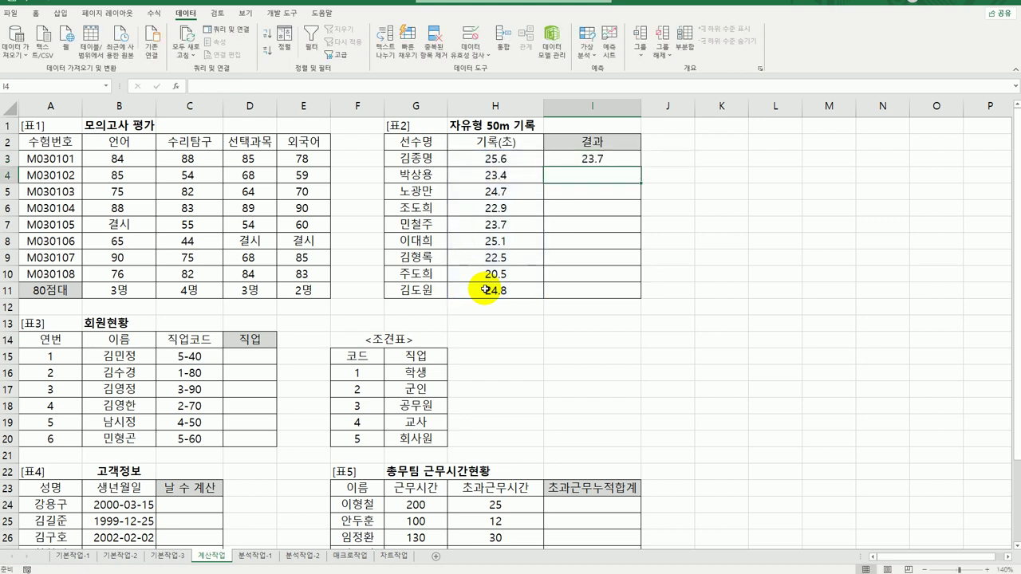
pyautogui.click(614, 159)
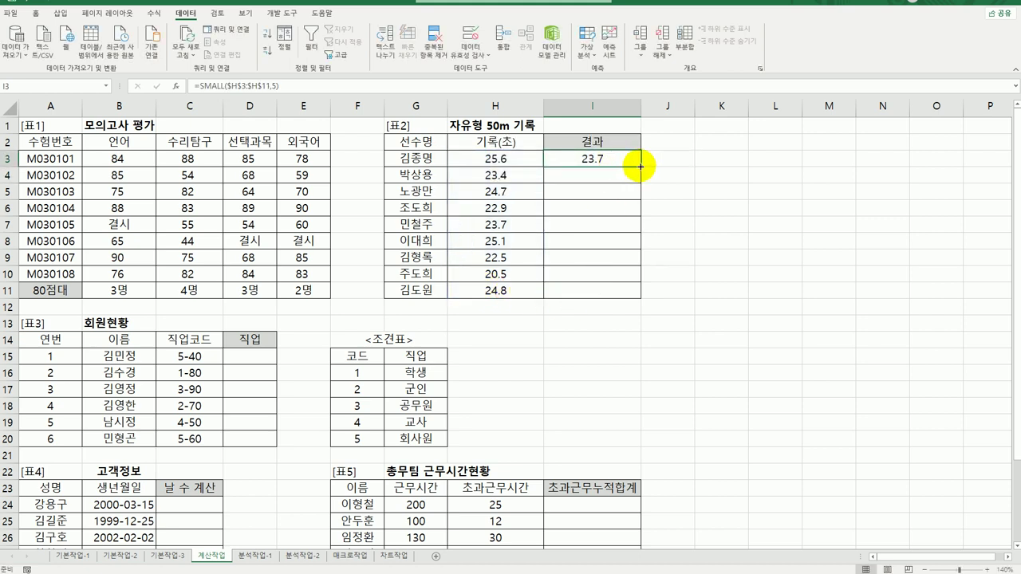
pyautogui.moveTo(640, 166); pyautogui.dragTo(625, 293)
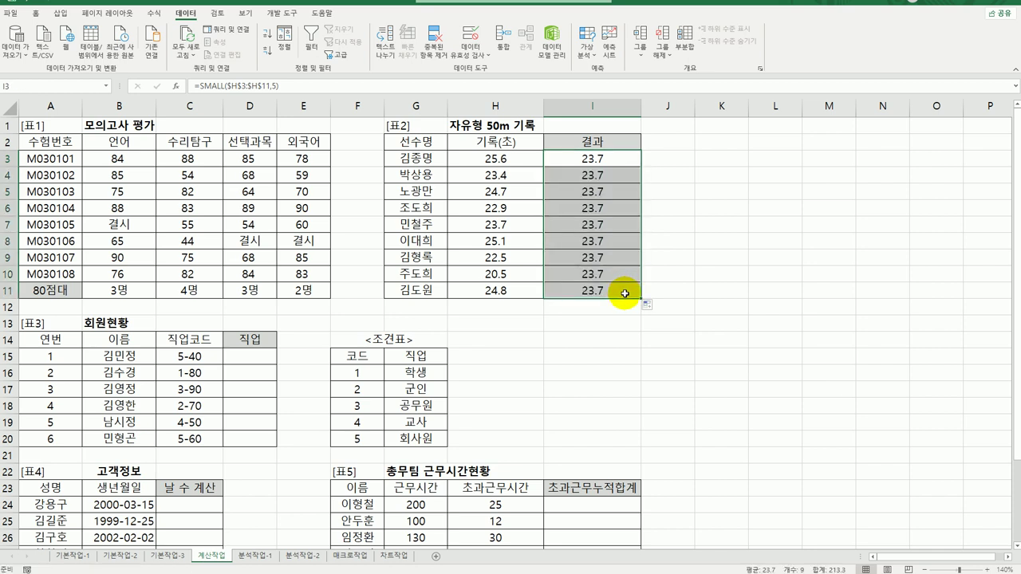
# - Wrap the SMALL formula in I3 under 결과 in an IF function and open its function arguments
pyautogui.click(597, 158)
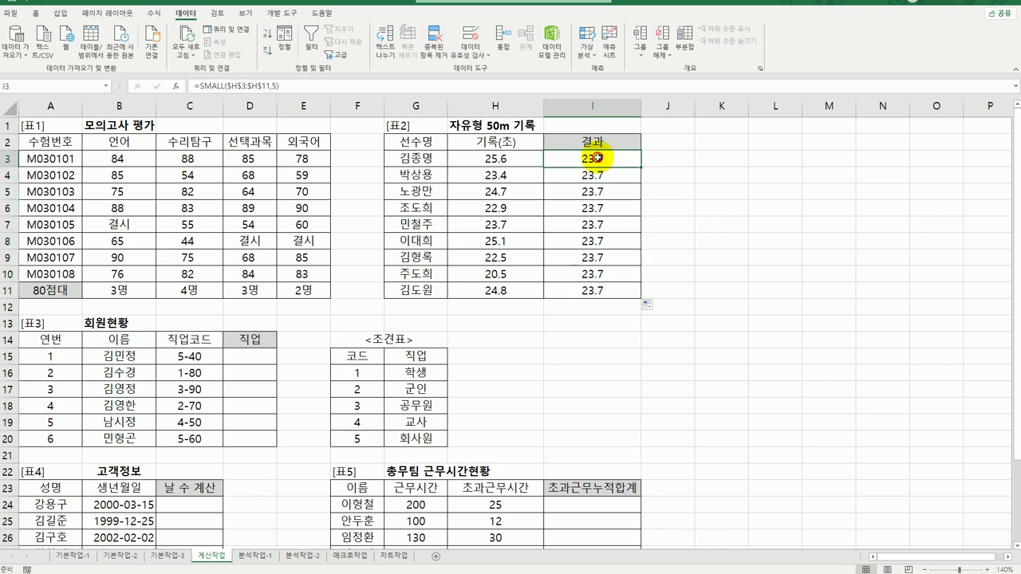
pyautogui.click(503, 163)
pyautogui.click(583, 153)
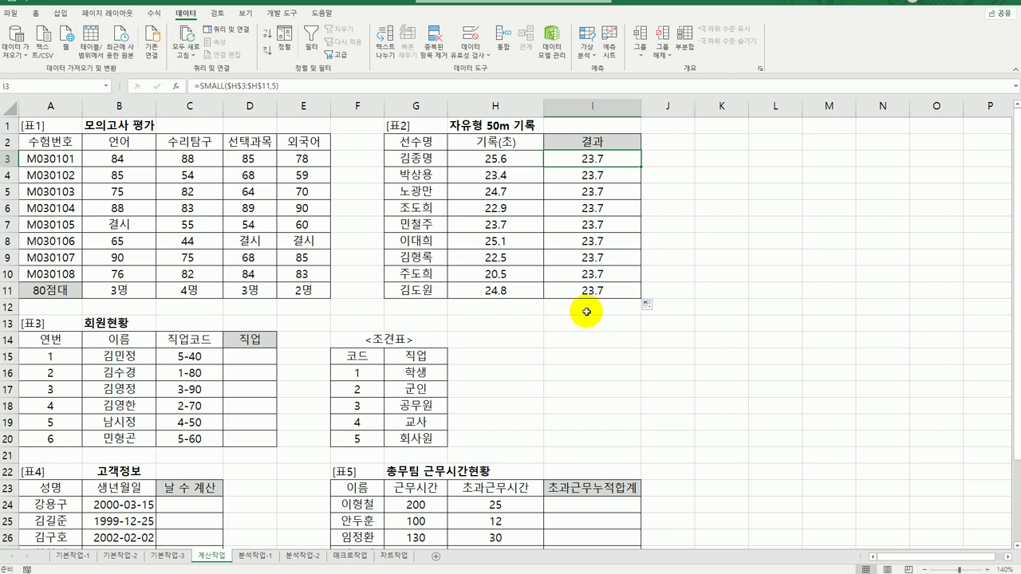
pyautogui.doubleClick(596, 158)
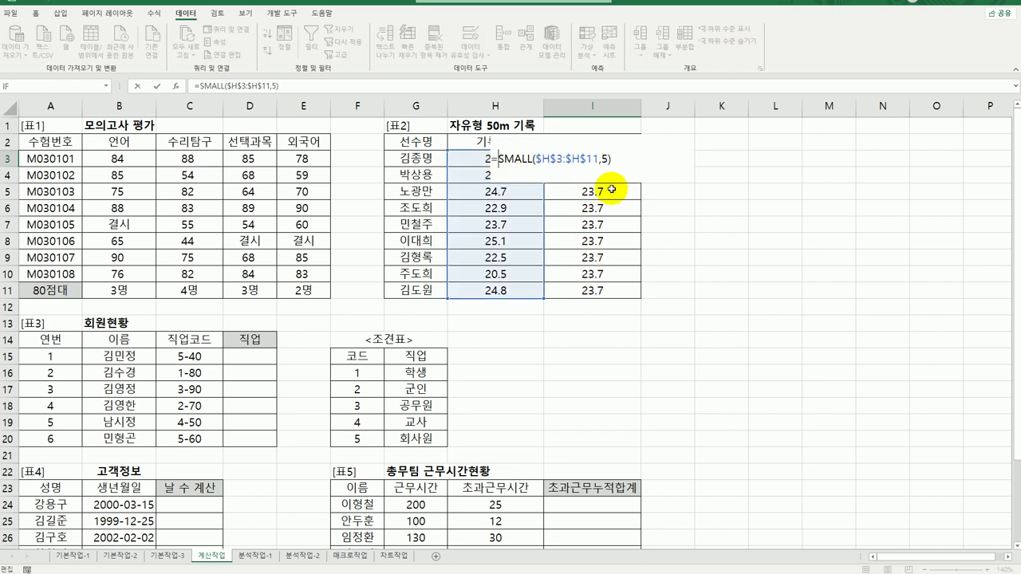
pyautogui.write('if')
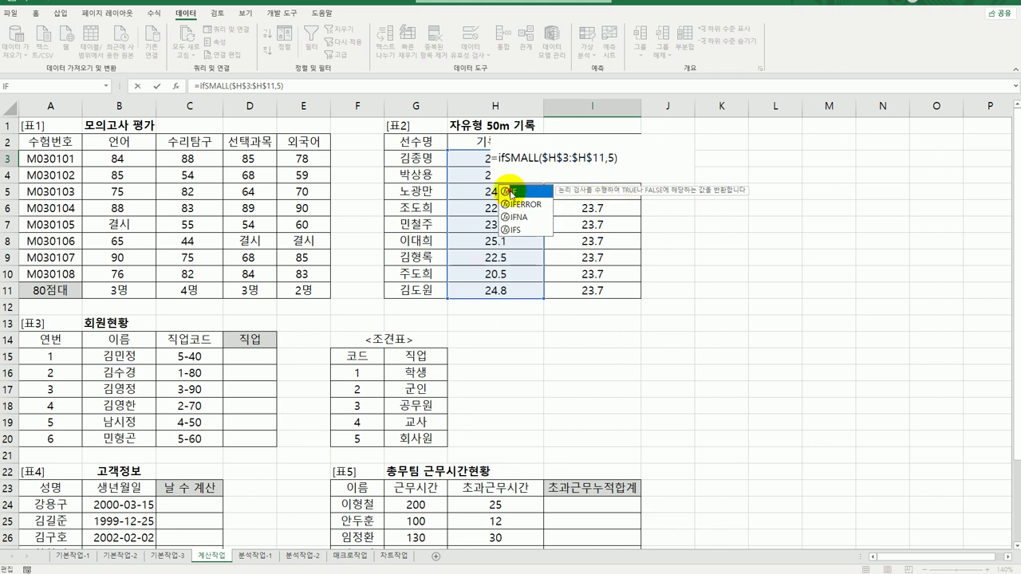
pyautogui.doubleClick(514, 192)
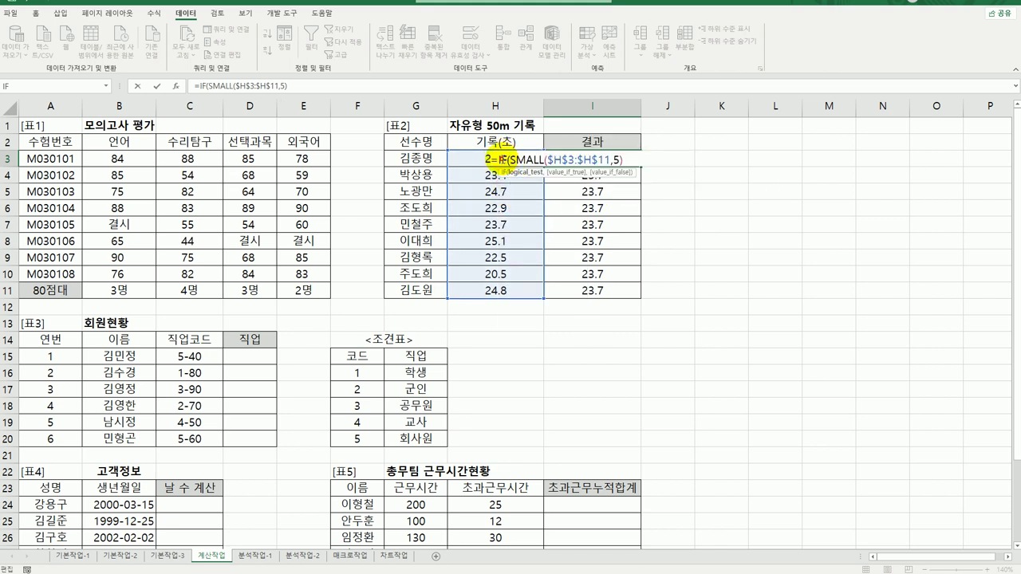
pyautogui.click(179, 85)
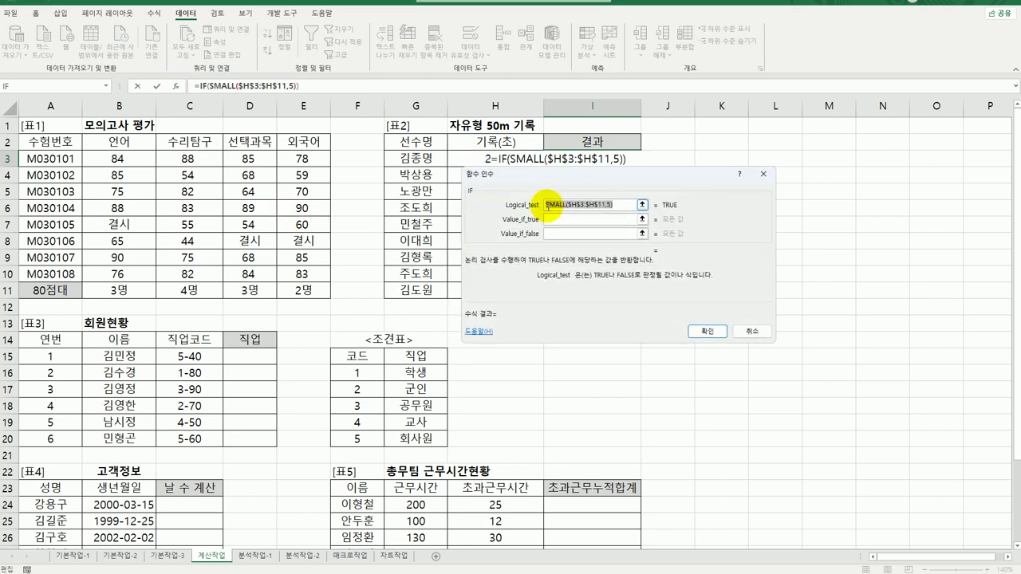
pyautogui.click(545, 205)
pyautogui.moveTo(577, 177); pyautogui.dragTo(580, 297)
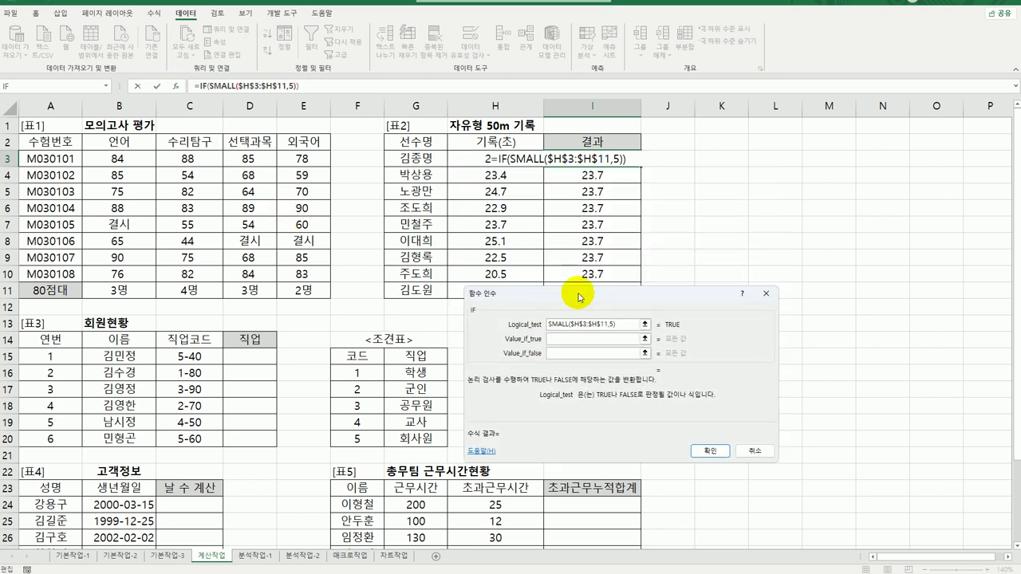
pyautogui.click(470, 161)
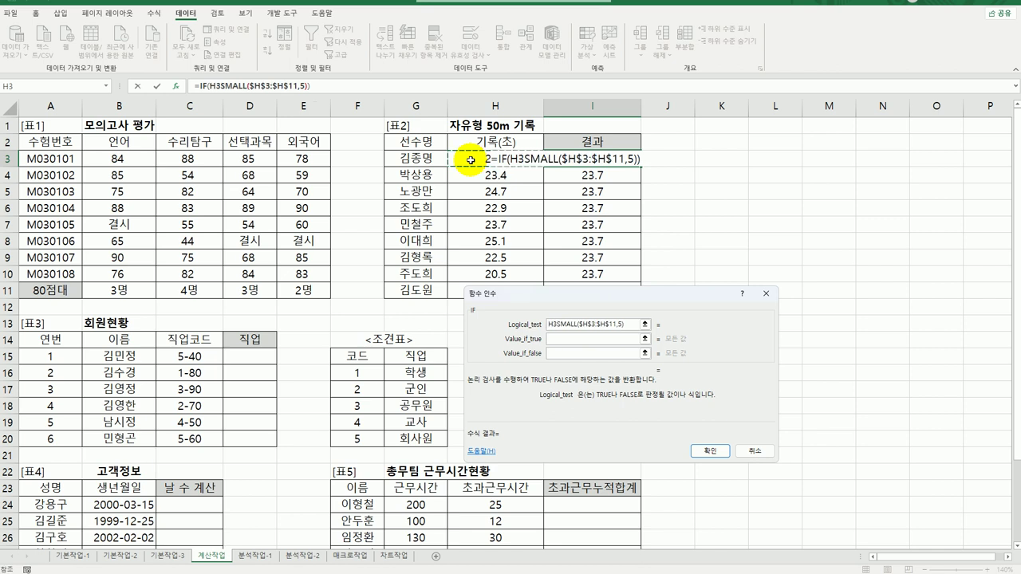
pyautogui.write('<=')
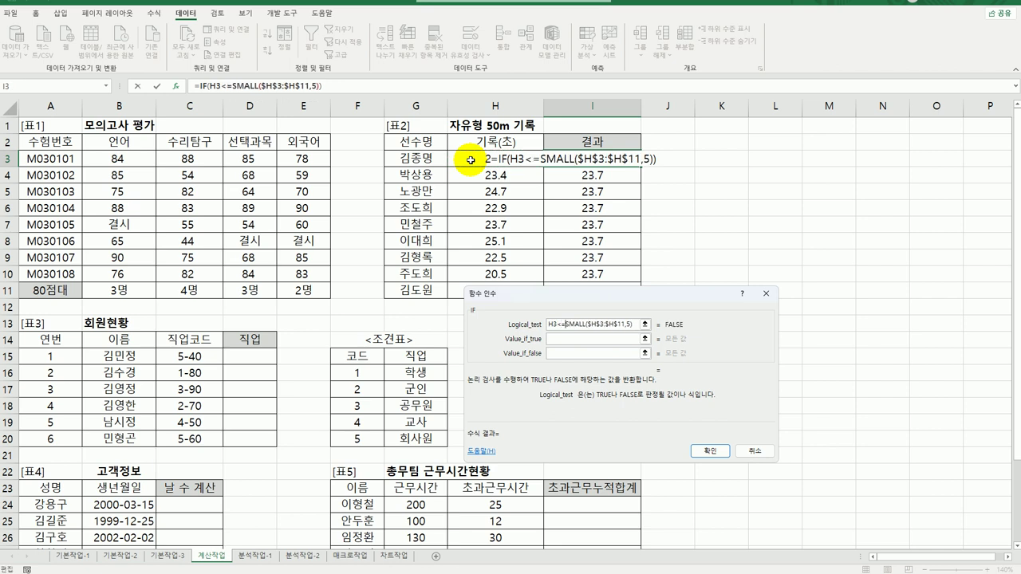
pyautogui.moveTo(624, 287); pyautogui.dragTo(669, 252)
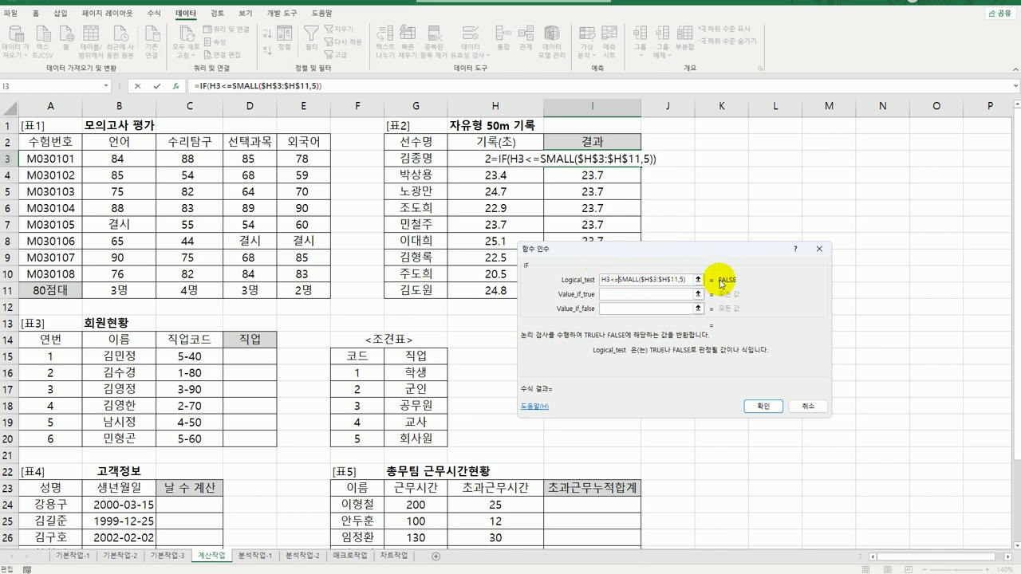
pyautogui.press('BackSpace')
pyautogui.press('BackSpace')
pyautogui.press('BackSpace')
pyautogui.press('BackSpace')
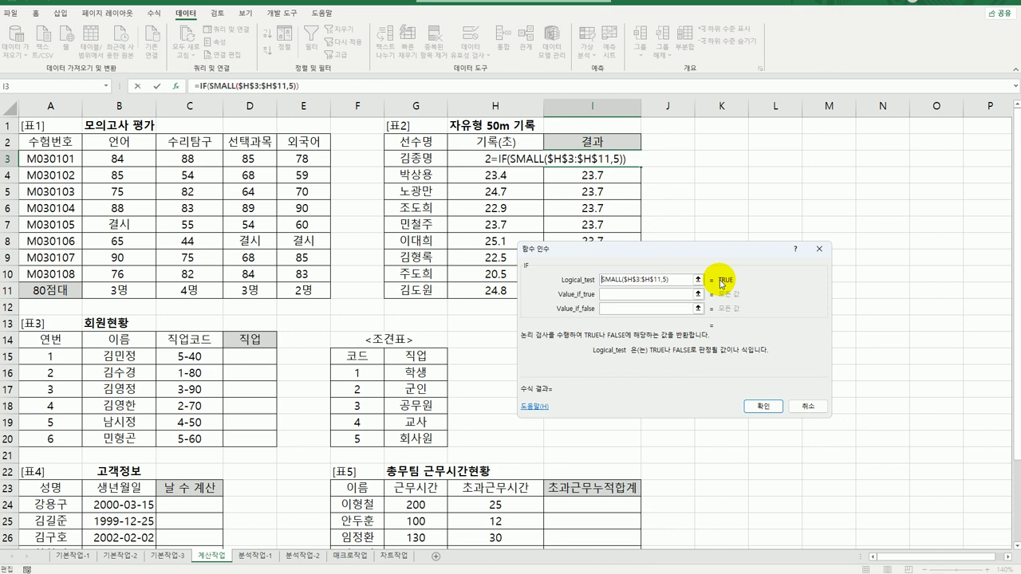
# - Complete the IF logical test in I3 as SMALL($H$3:$H$11,5)>=H3
pyautogui.click(681, 281)
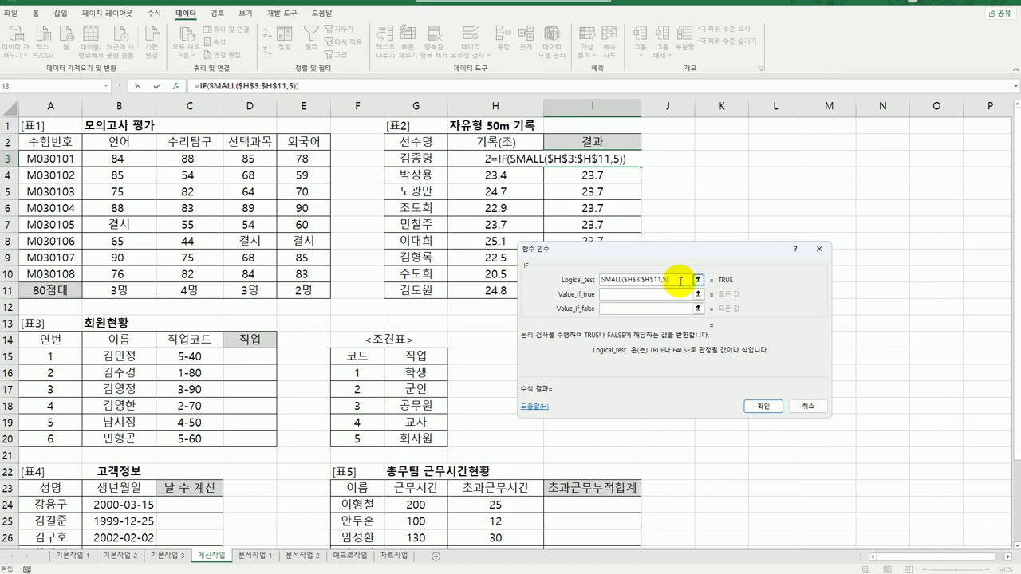
pyautogui.write('>=')
pyautogui.click(483, 161)
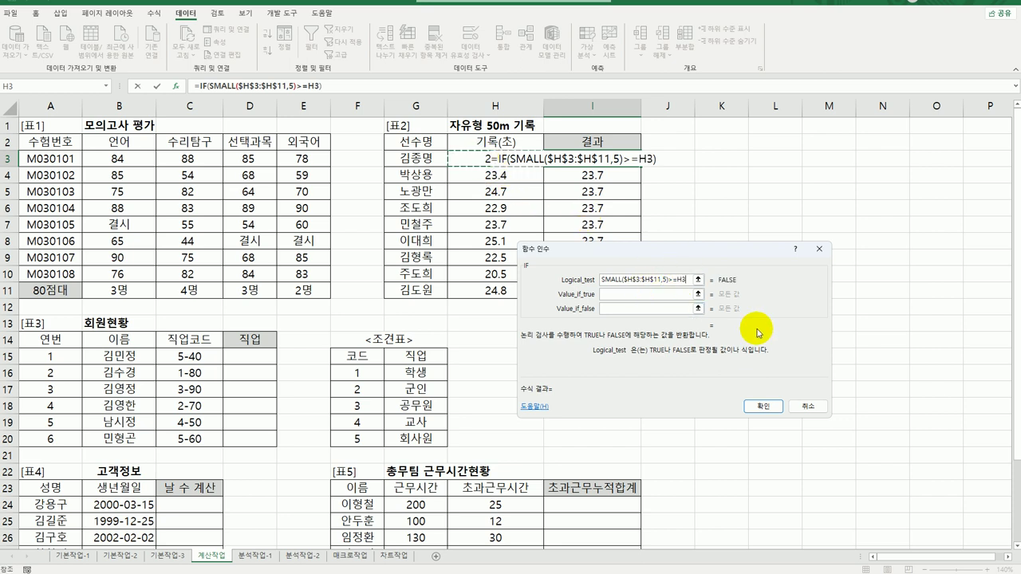
# - Return "결승진출" when the IF test is true and "" when false, and fill the formula from I3 down to I11
pyautogui.click(654, 294)
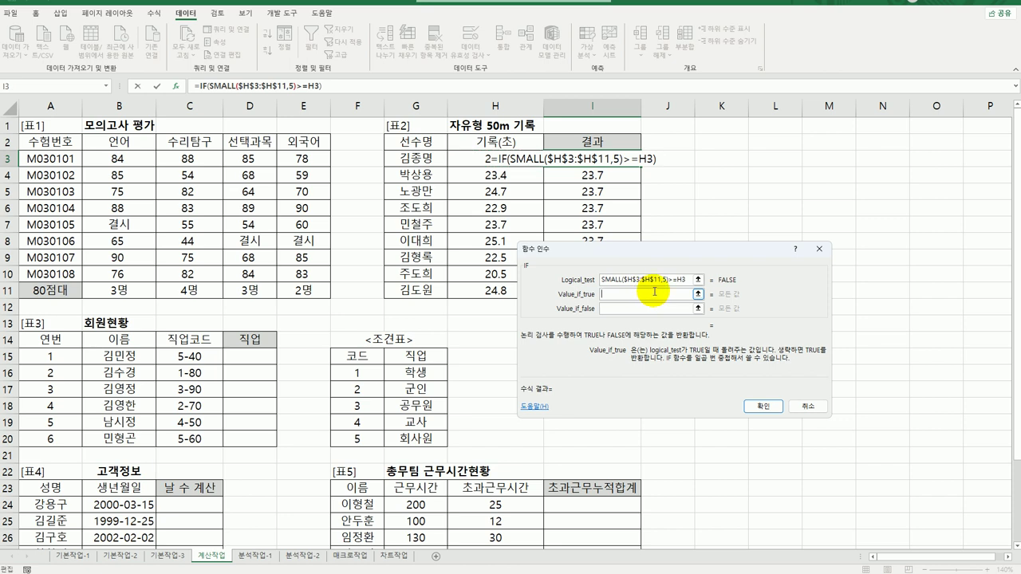
pyautogui.write('결승진출')
pyautogui.press('Tab')
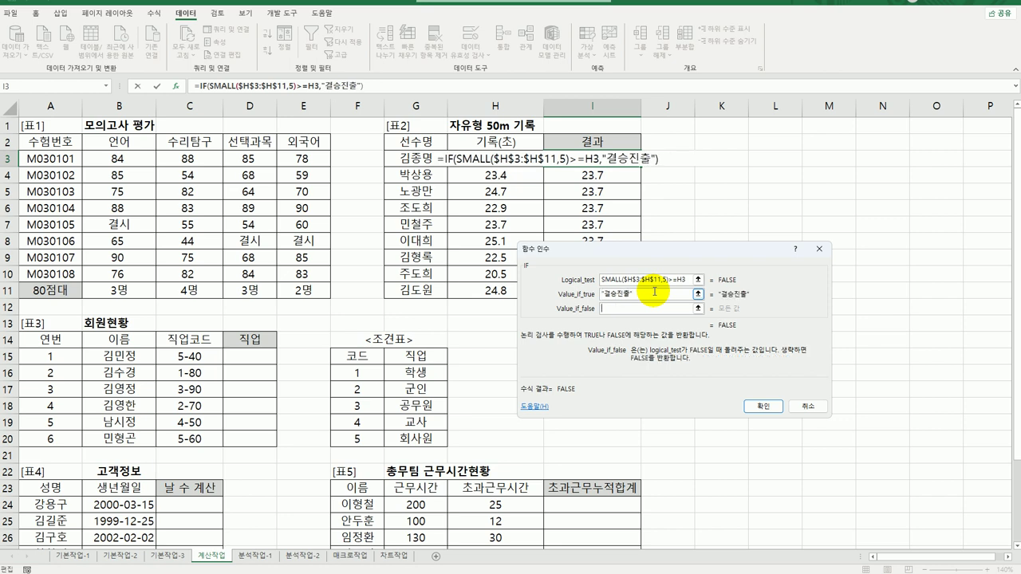
pyautogui.write('""')
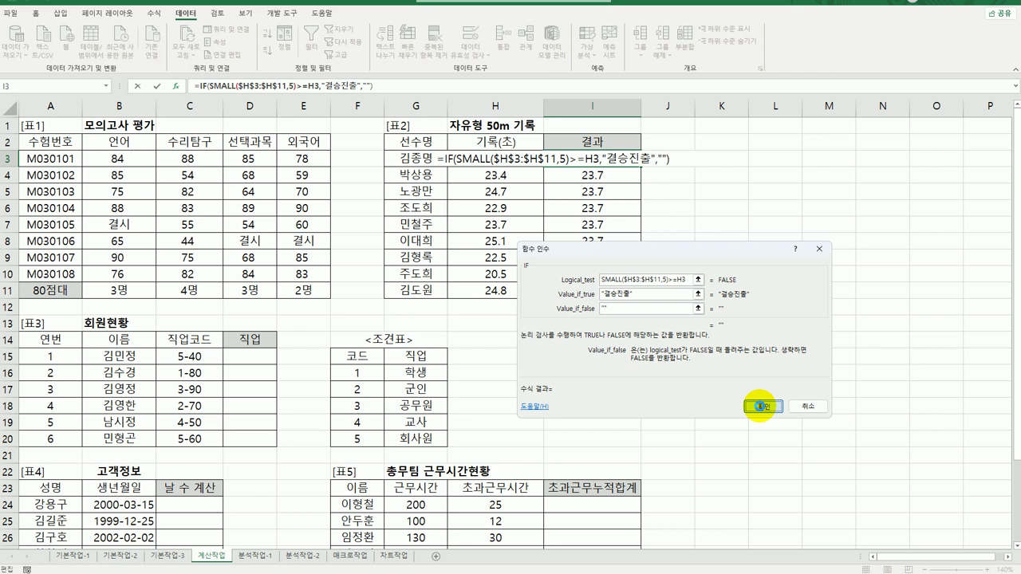
pyautogui.click(802, 500)
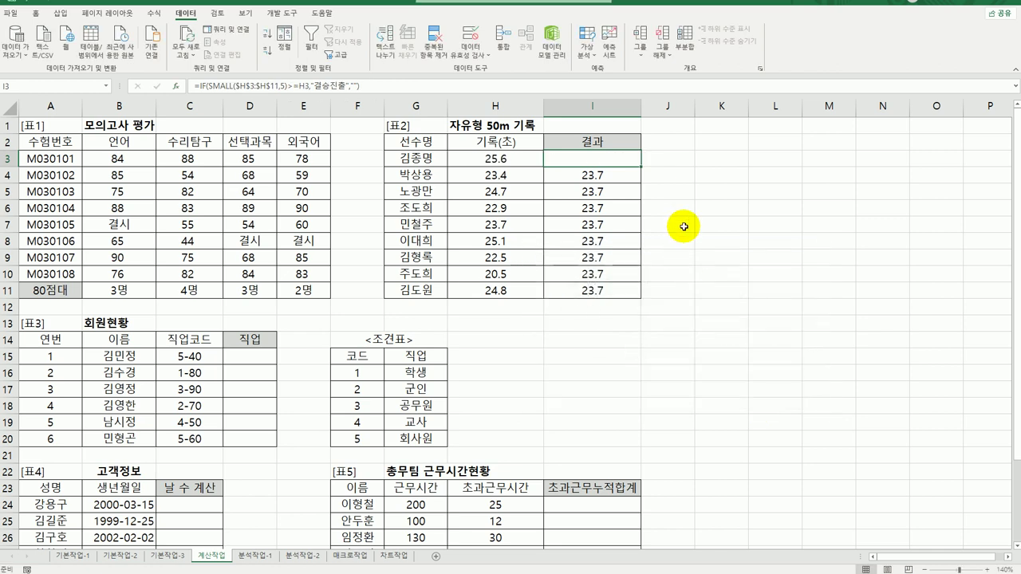
pyautogui.moveTo(641, 167); pyautogui.dragTo(634, 299)
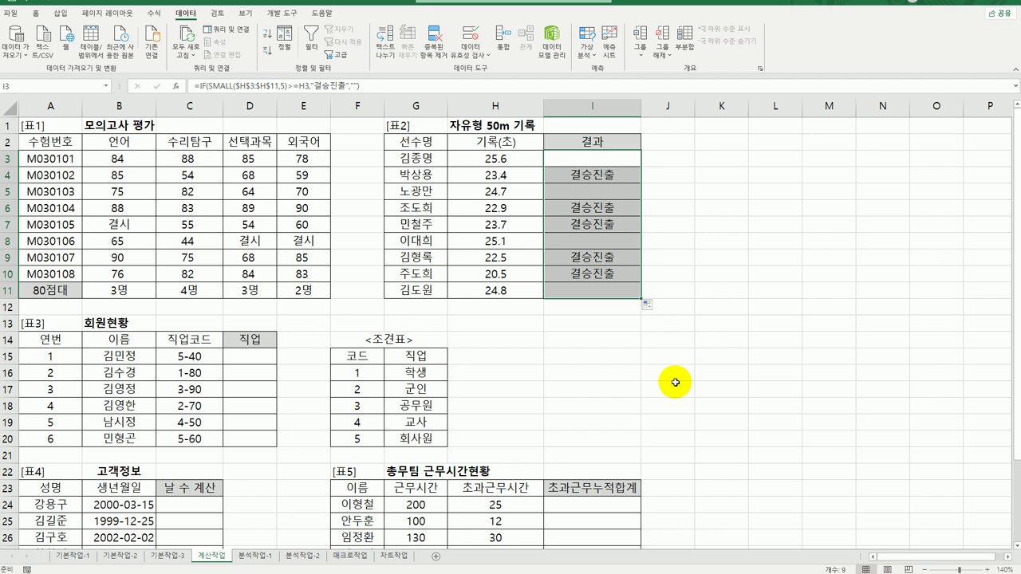
# - Examine the <조건표> code and job range F16:G20 and the first 직업코드 in C15
pyautogui.click(256, 357)
pyautogui.scroll(-2, 272, 389)
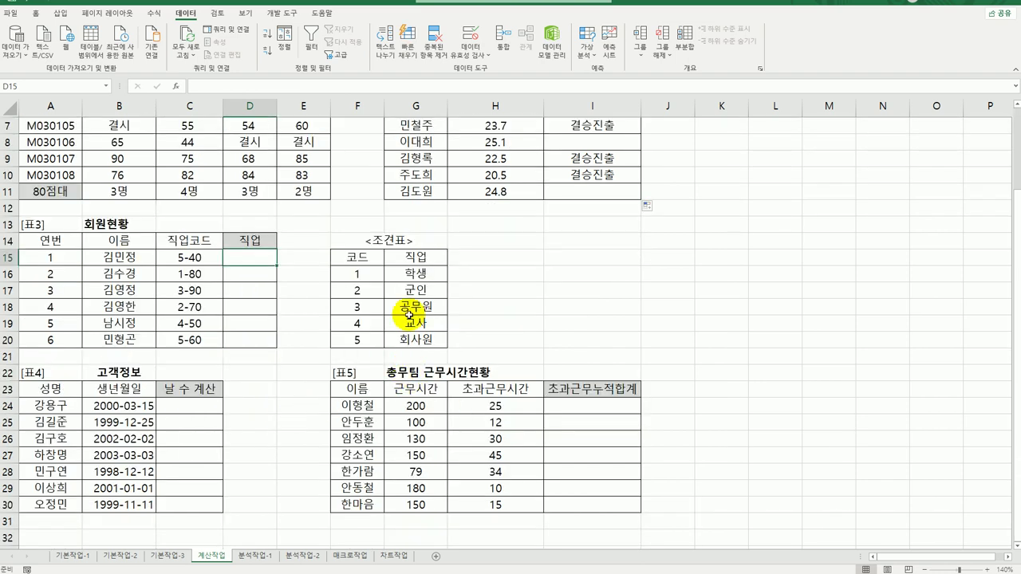
pyautogui.moveTo(375, 271); pyautogui.dragTo(413, 350)
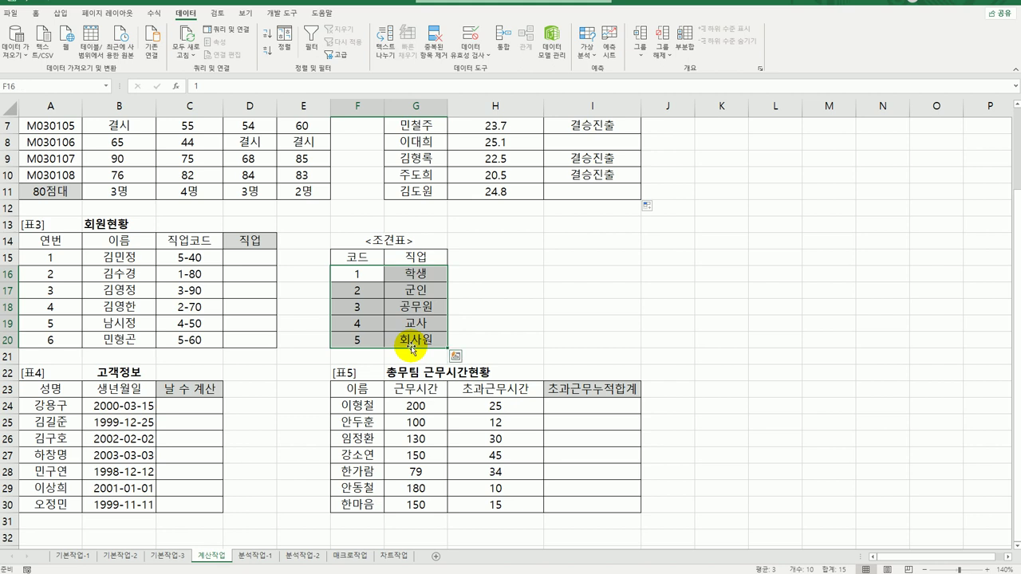
pyautogui.click(260, 258)
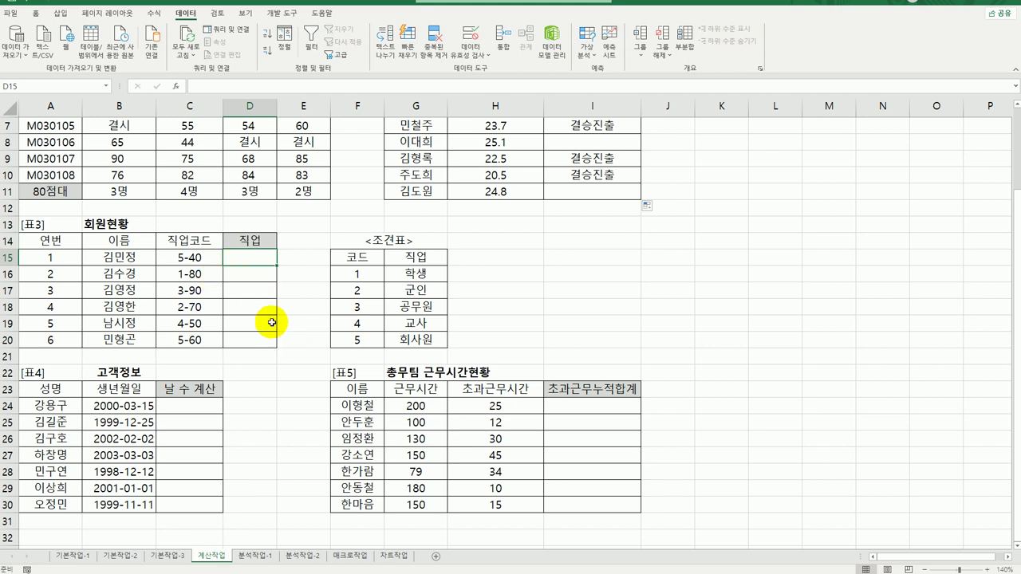
pyautogui.click(203, 262)
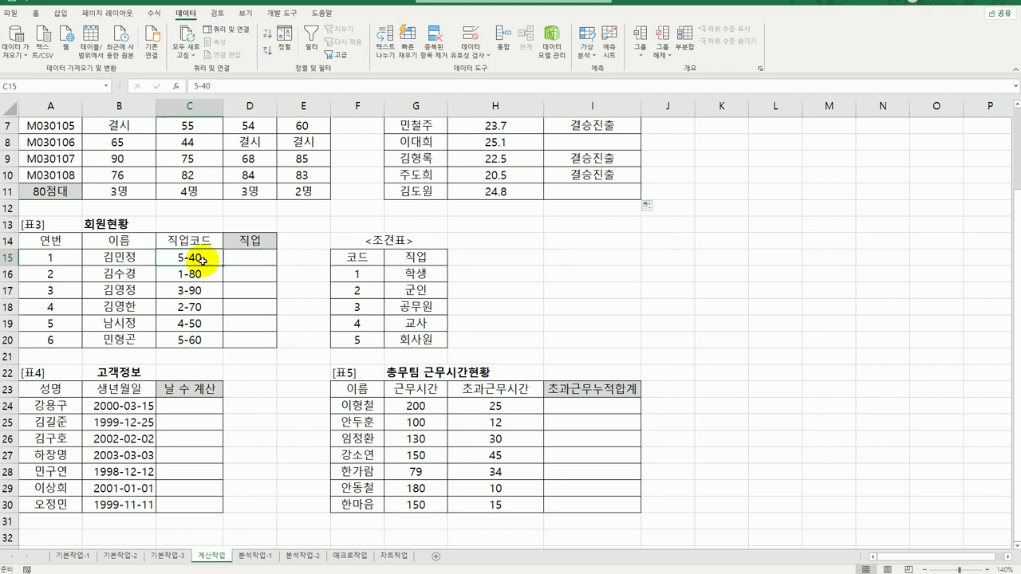
# - Enter =LEFT(C15,1) in D15 under 직업 and fill the formula down to D20
pyautogui.click(243, 260)
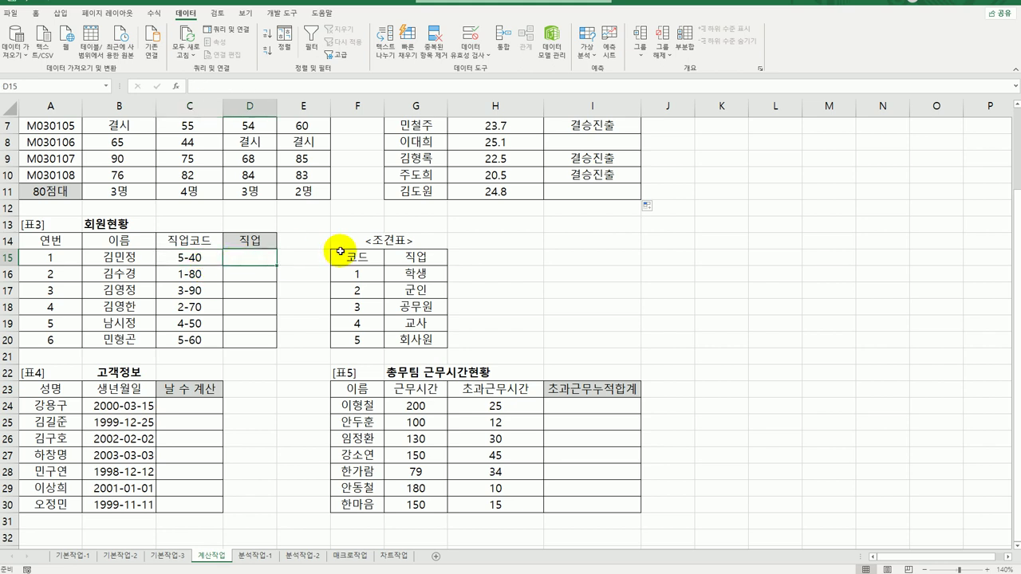
pyautogui.write('=')
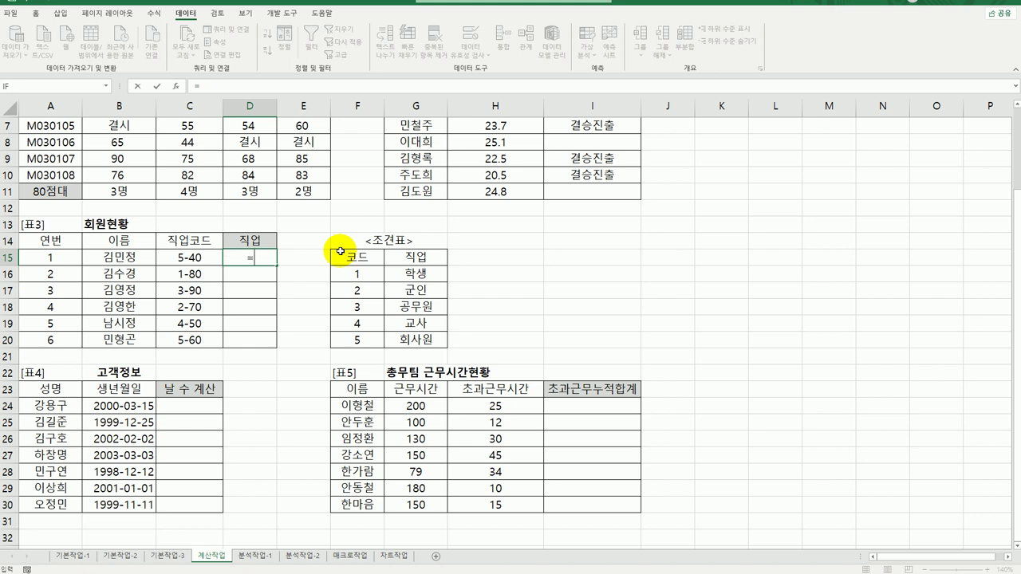
pyautogui.write(' lef')
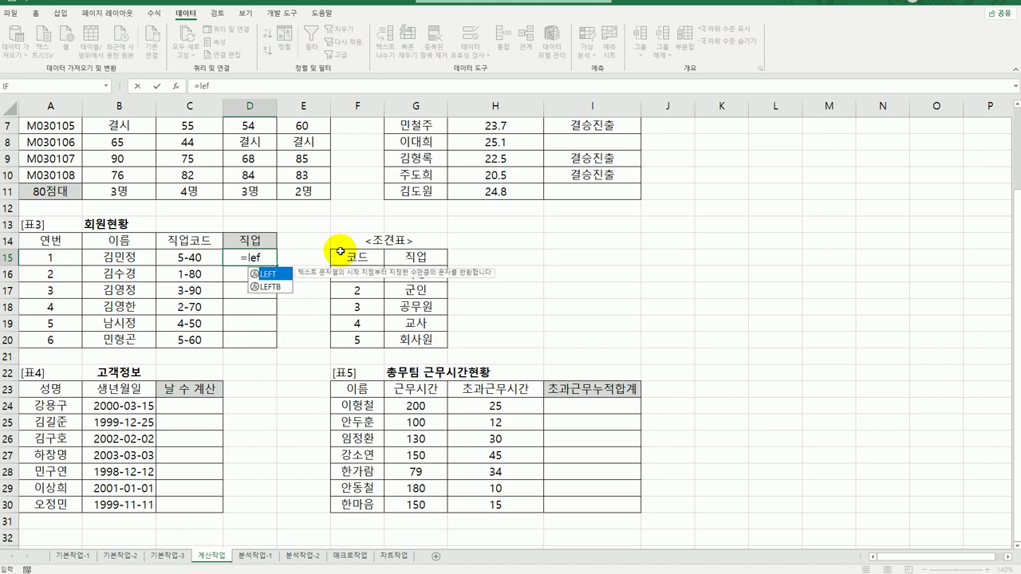
pyautogui.doubleClick(269, 274)
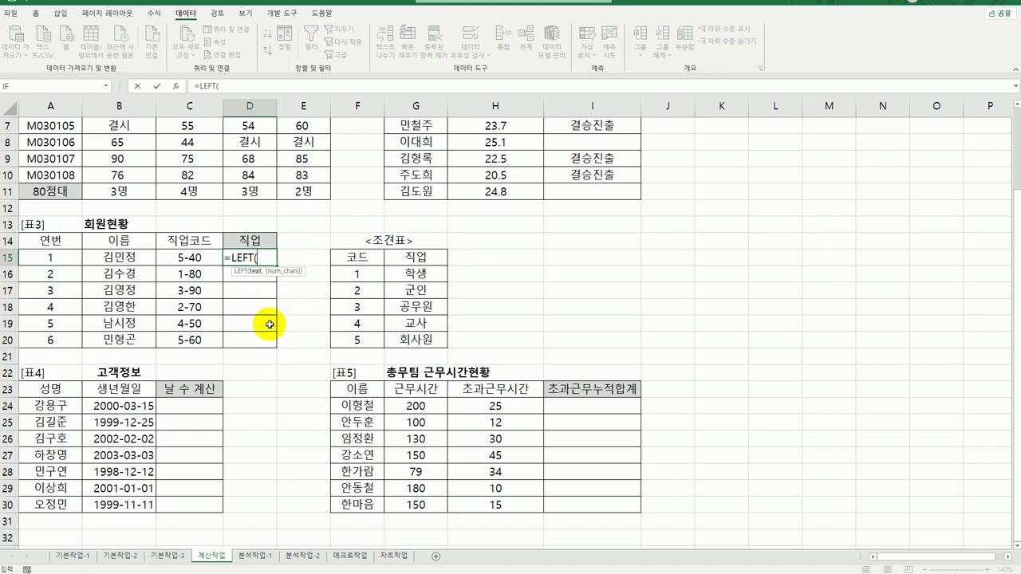
pyautogui.click(201, 258)
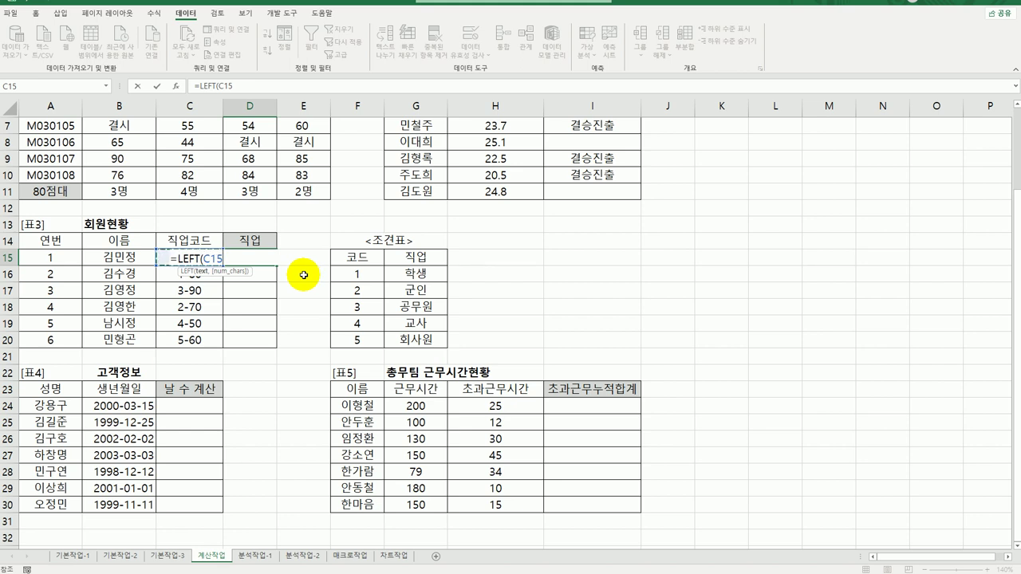
pyautogui.write(',')
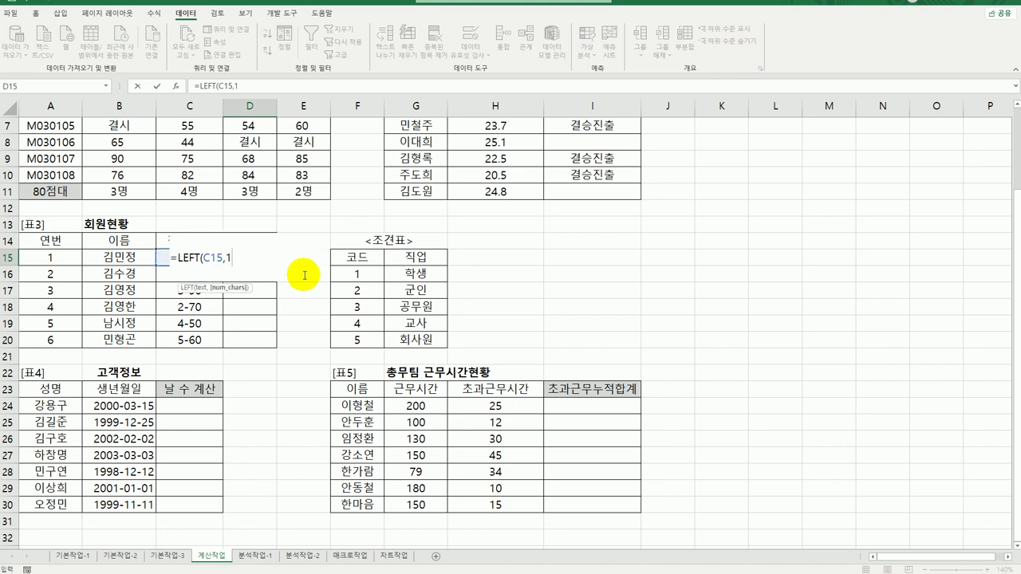
pyautogui.write('1)')
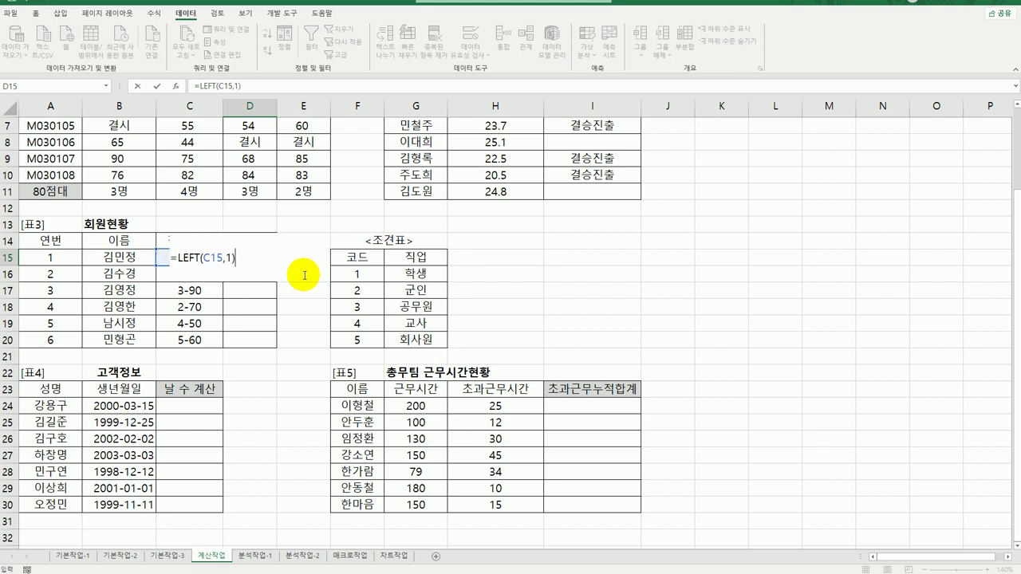
pyautogui.press('Return')
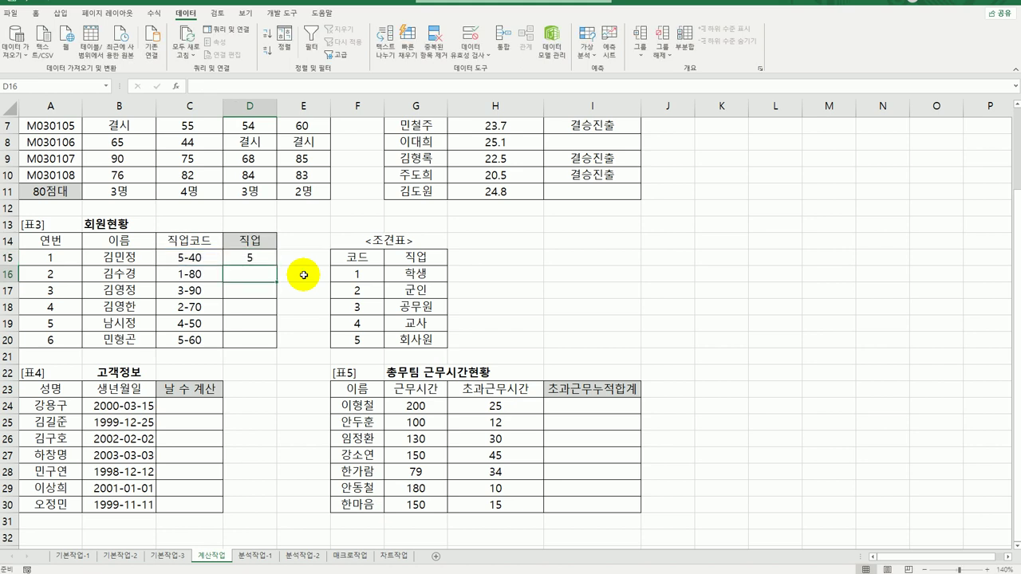
pyautogui.click(253, 260)
pyautogui.moveTo(276, 265); pyautogui.dragTo(271, 347)
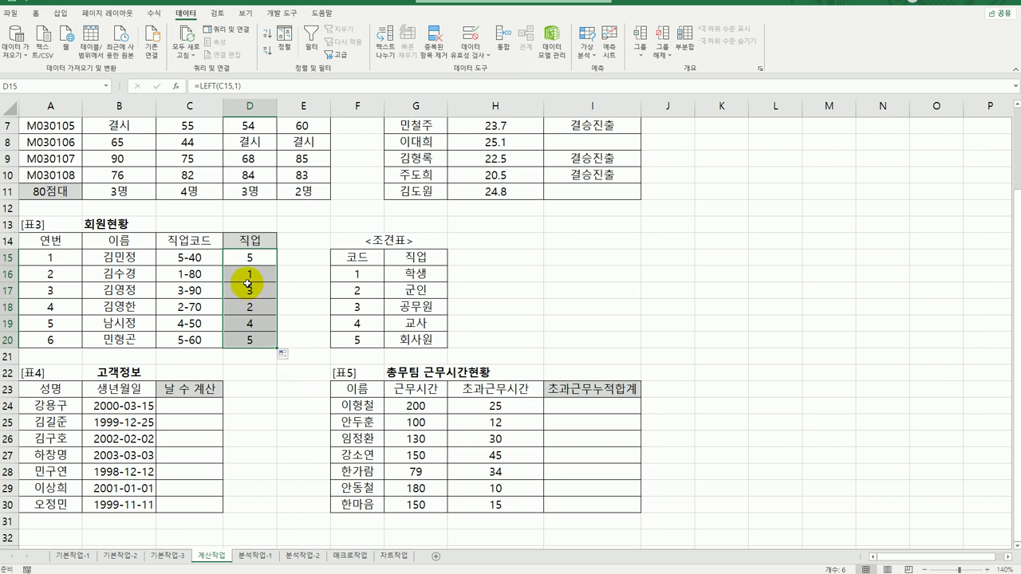
# - Compare the extracted codes in the 직업 column with the 코드 values in the <조건표> range F16:G20
pyautogui.moveTo(355, 273); pyautogui.dragTo(421, 341)
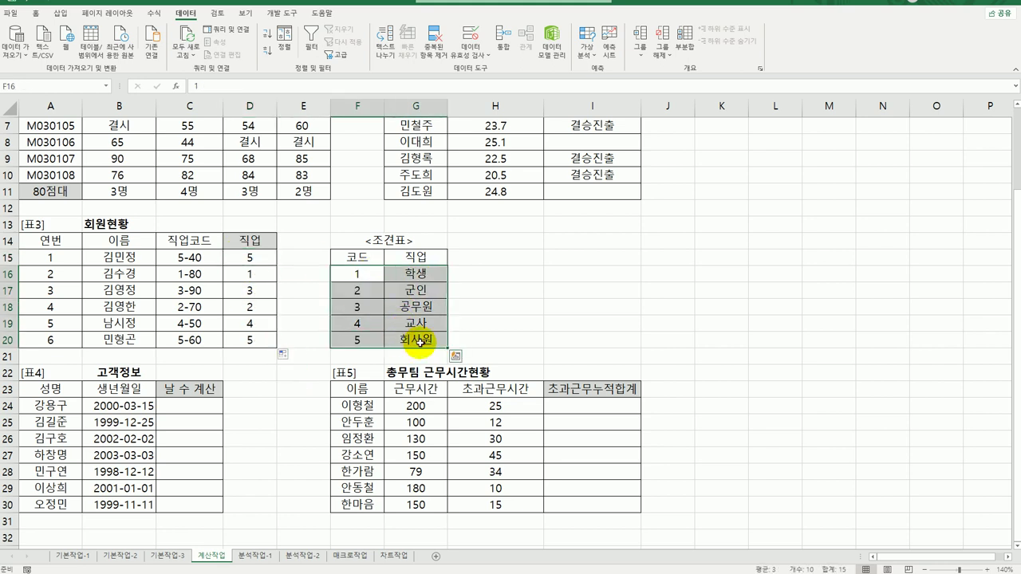
pyautogui.click(253, 259)
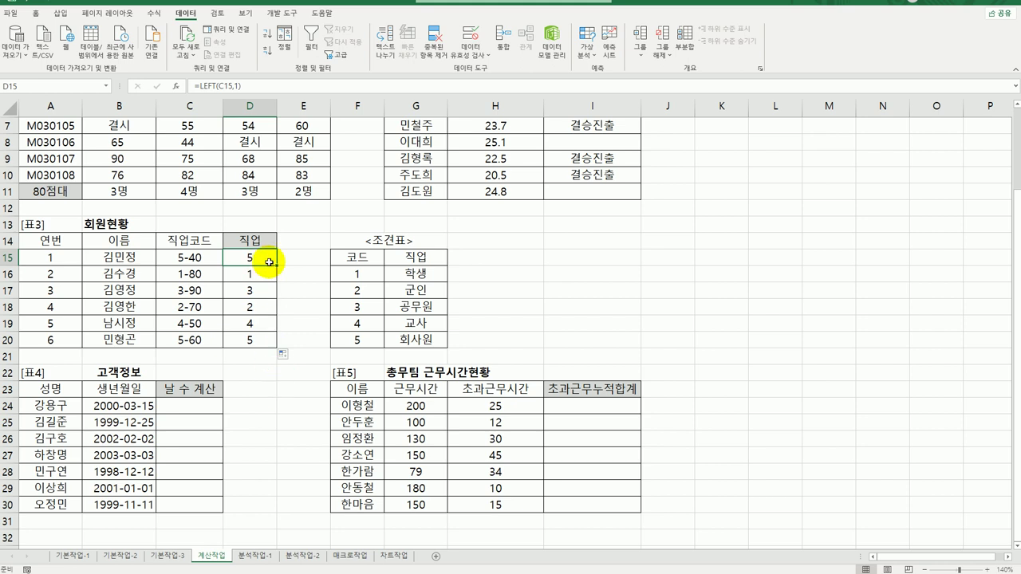
pyautogui.moveTo(356, 275); pyautogui.dragTo(355, 341)
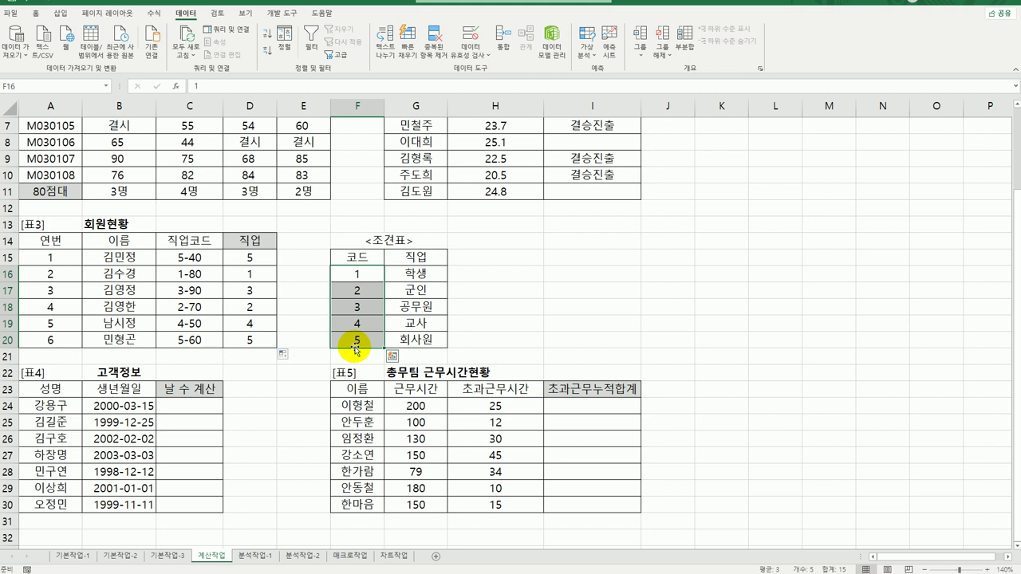
pyautogui.click(260, 261)
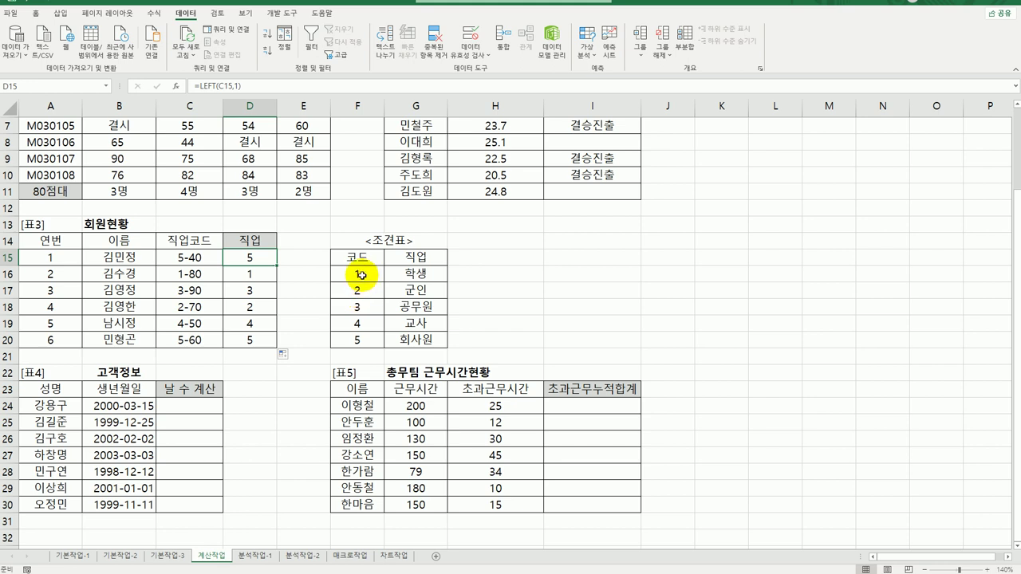
# - Wrap the 직업 formula in D15 as =VALUE(LEFT(C15,1)) and fill it down to D20
pyautogui.moveTo(358, 272); pyautogui.dragTo(397, 336)
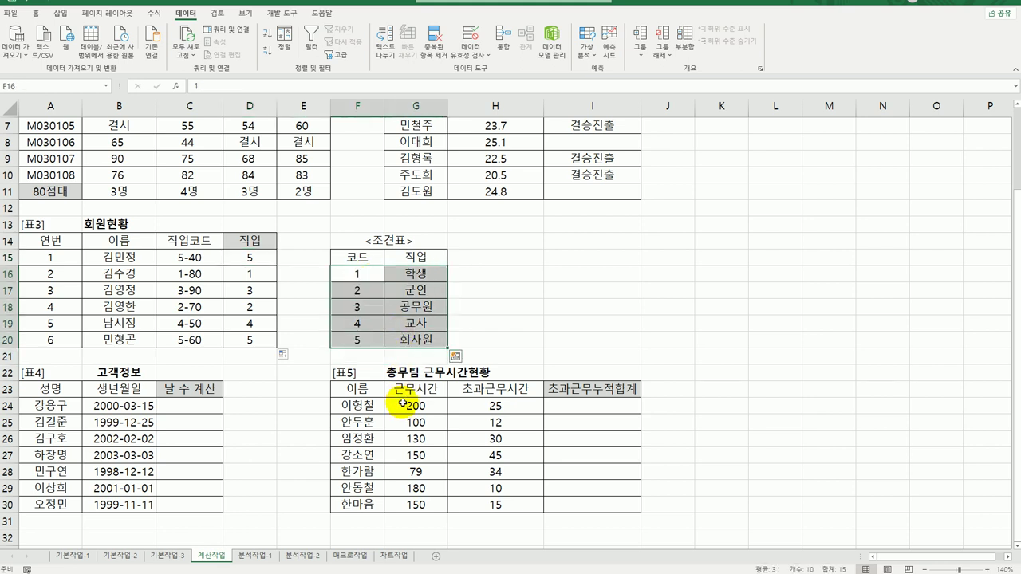
pyautogui.click(249, 257)
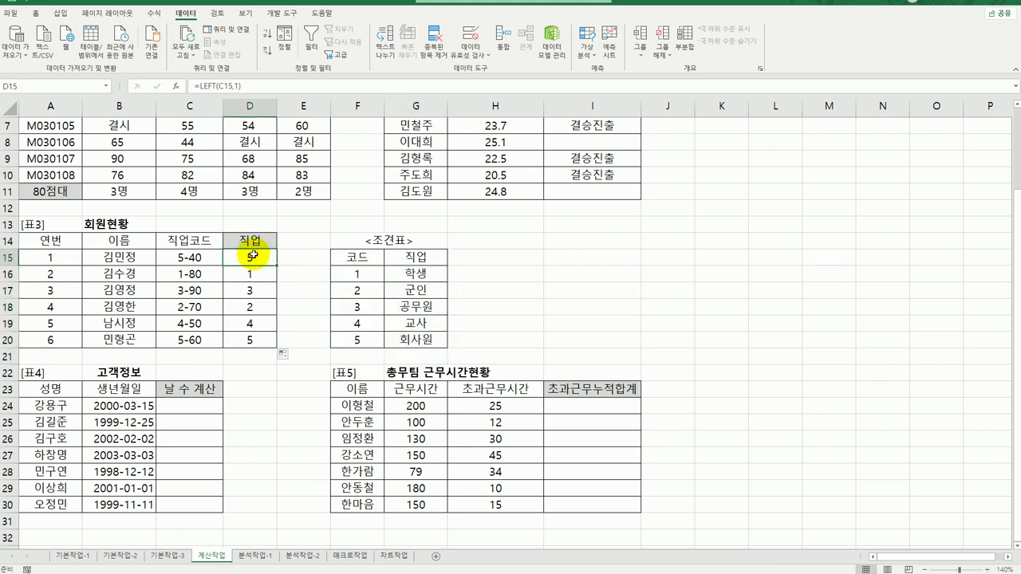
pyautogui.doubleClick(240, 253)
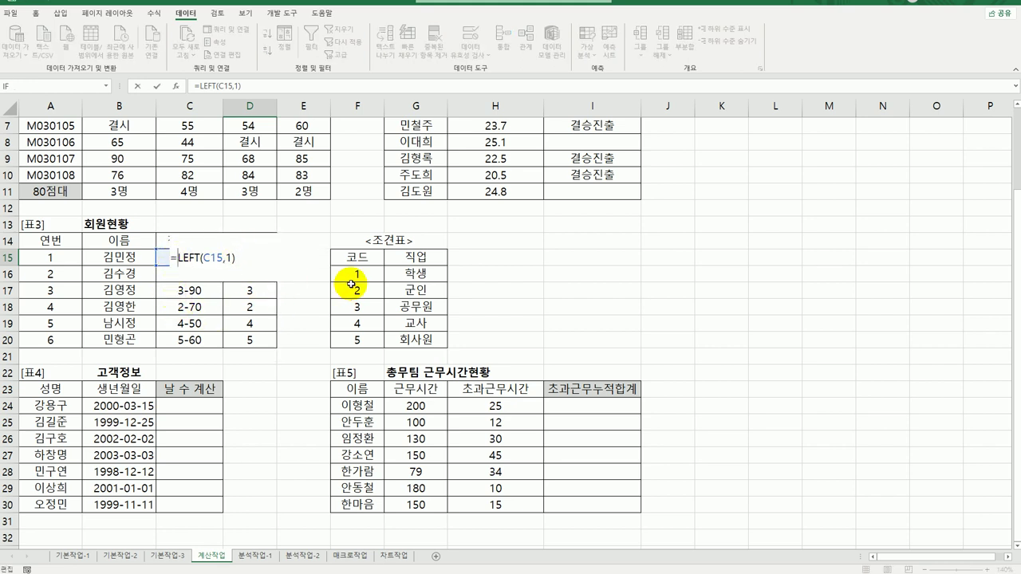
pyautogui.write('vl')
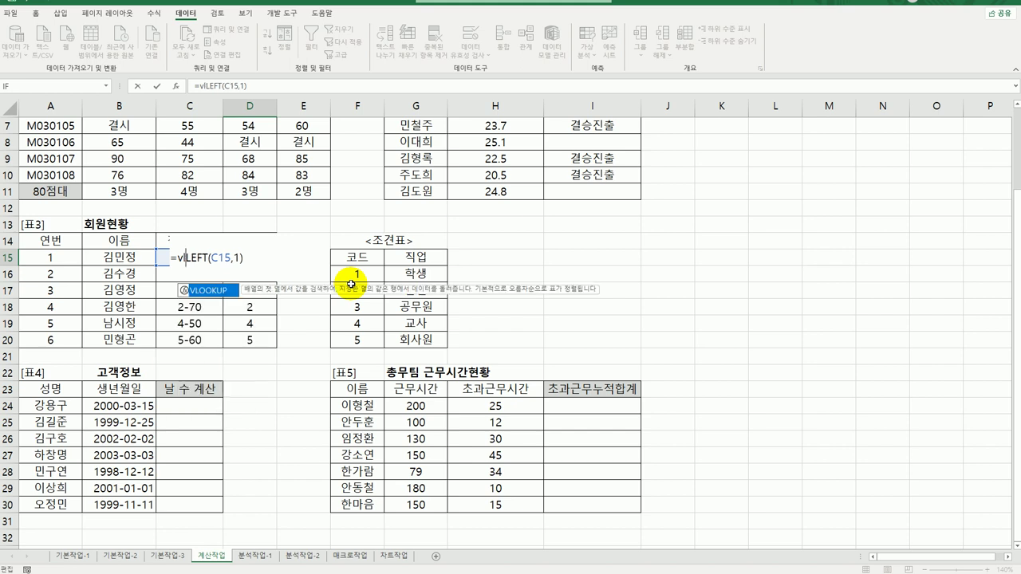
pyautogui.press('BackSpace')
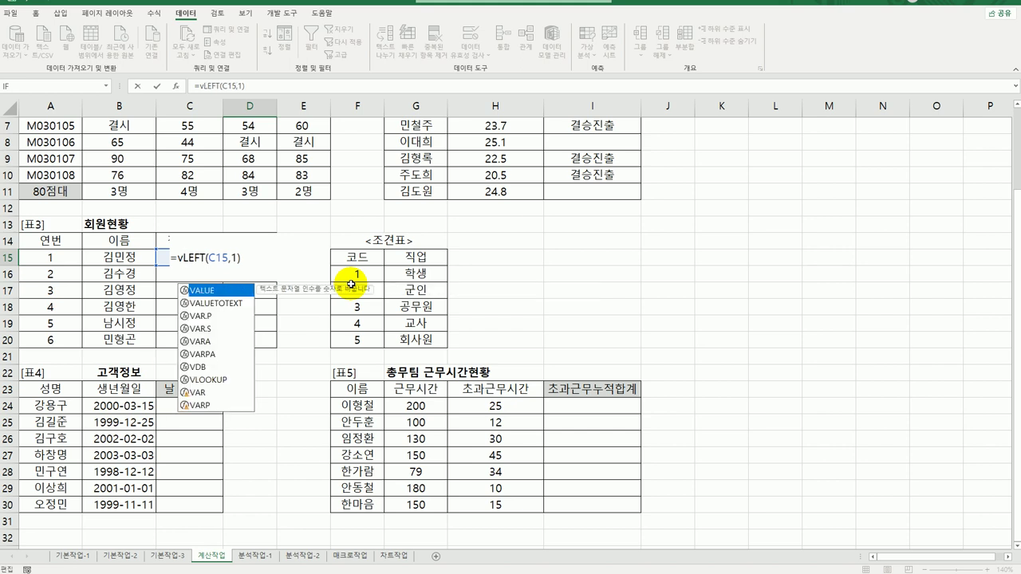
pyautogui.doubleClick(209, 291)
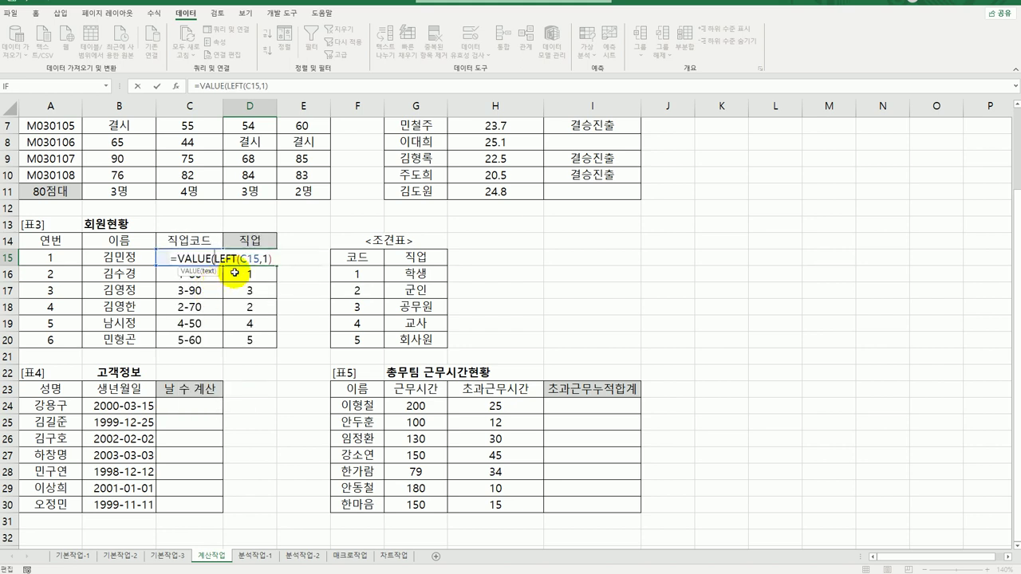
pyautogui.click(272, 258)
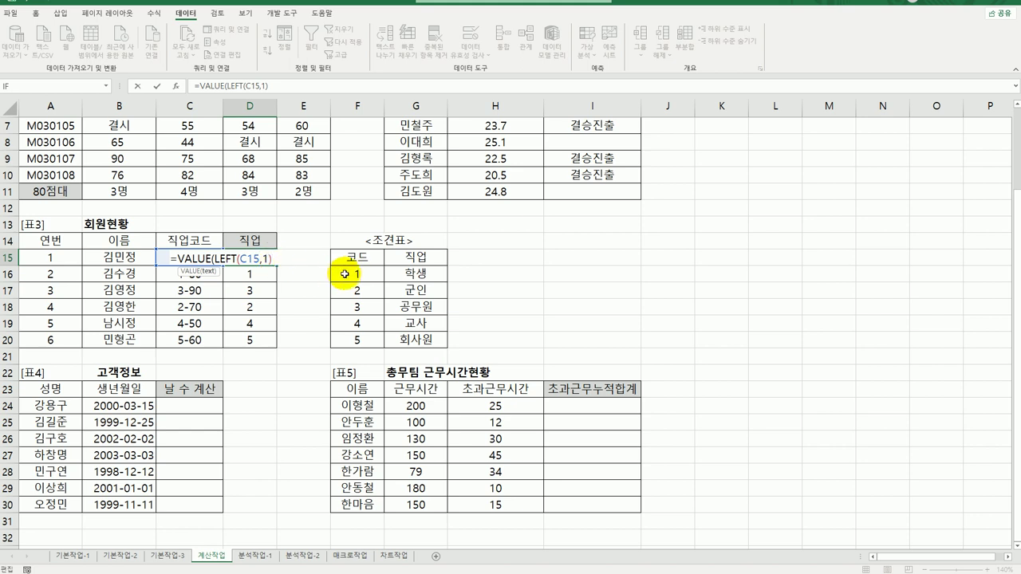
pyautogui.write(')')
pyautogui.press('Return')
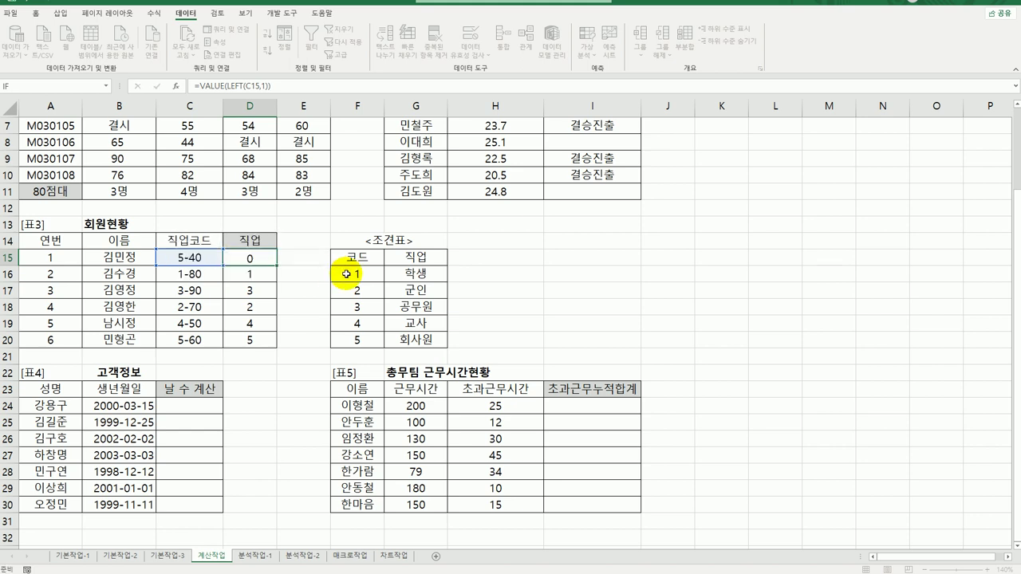
pyautogui.click(260, 260)
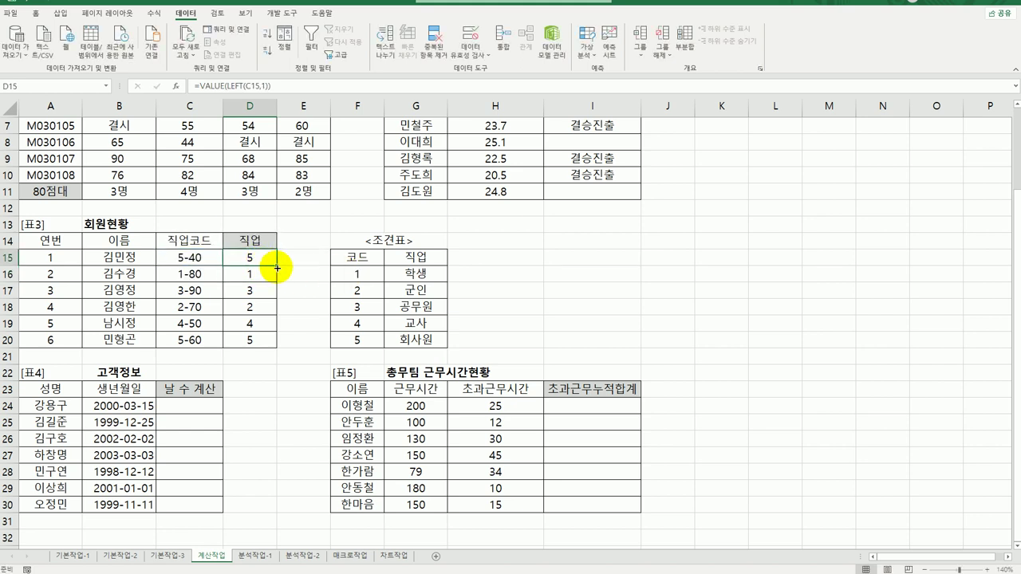
pyautogui.moveTo(277, 269); pyautogui.dragTo(268, 345)
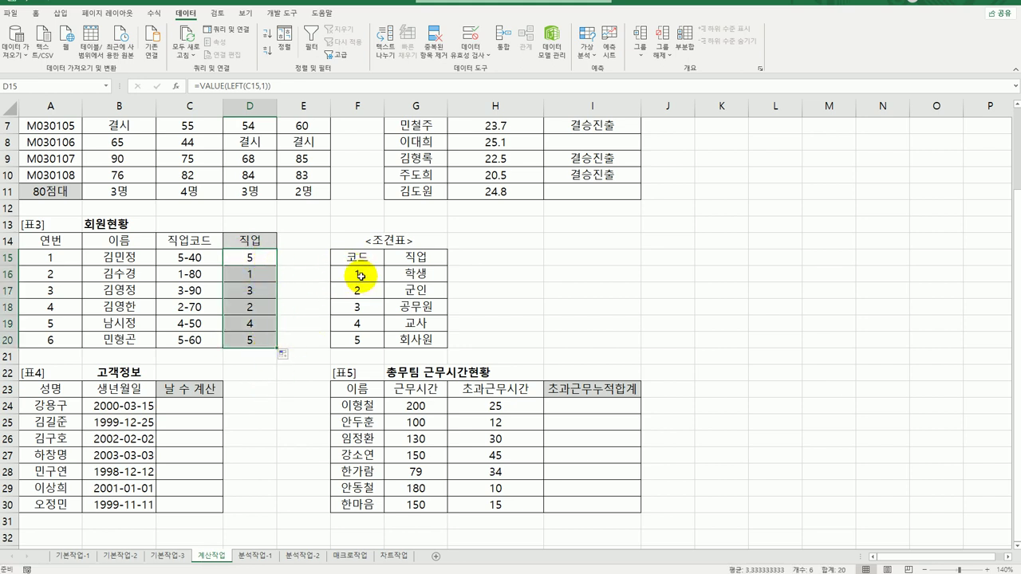
# - Nest the existing VALUE(LEFT(C15,1)) expression in D15 as the lookup value of a VLOOKUP function
pyautogui.moveTo(358, 274); pyautogui.dragTo(401, 338)
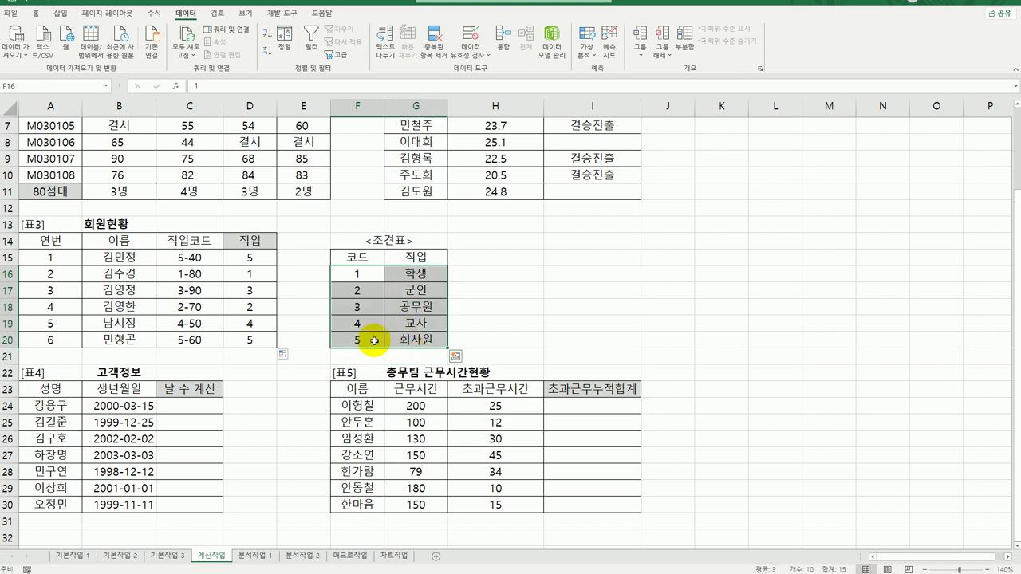
pyautogui.click(389, 341)
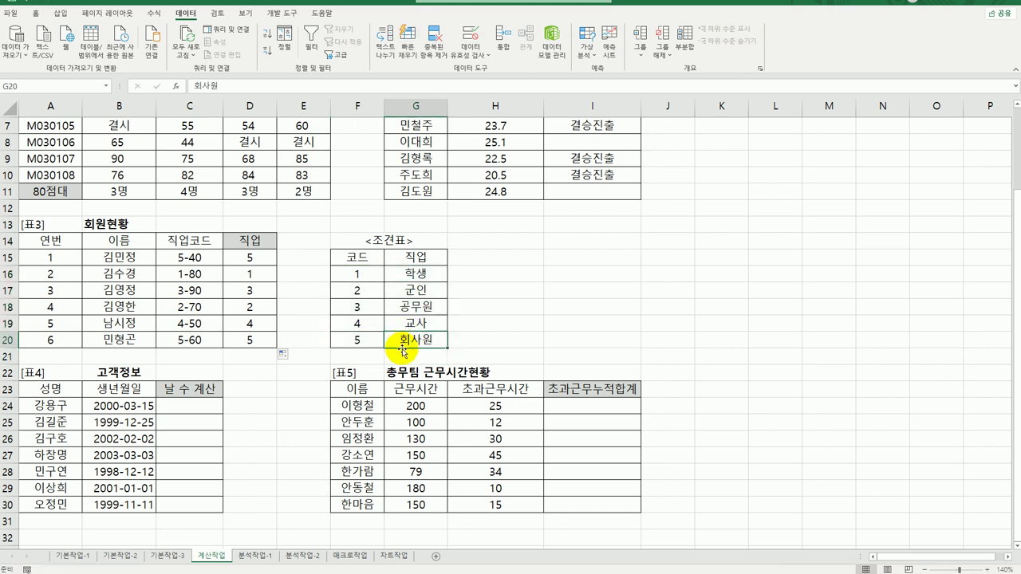
pyautogui.click(266, 259)
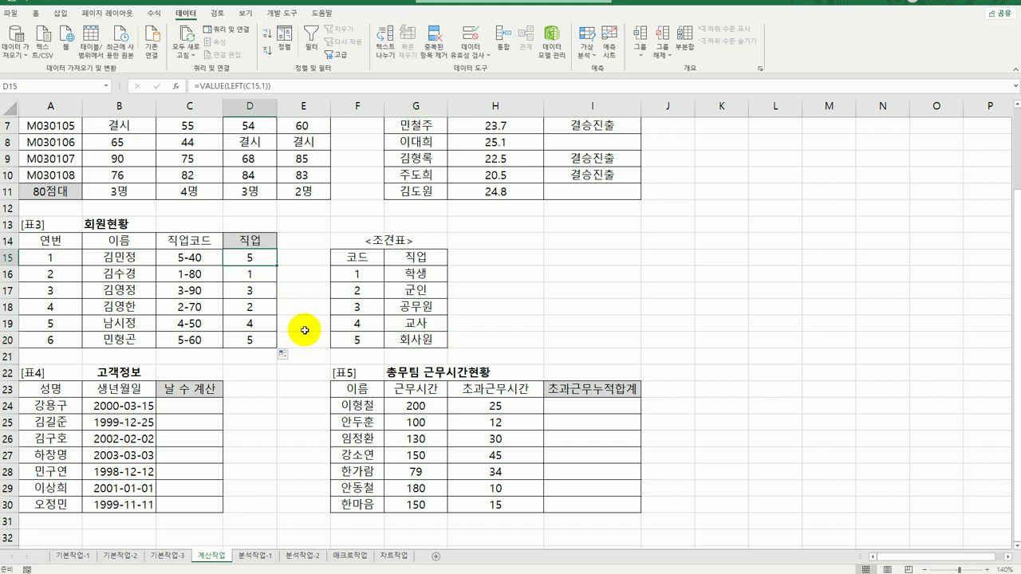
pyautogui.moveTo(369, 274); pyautogui.dragTo(369, 339)
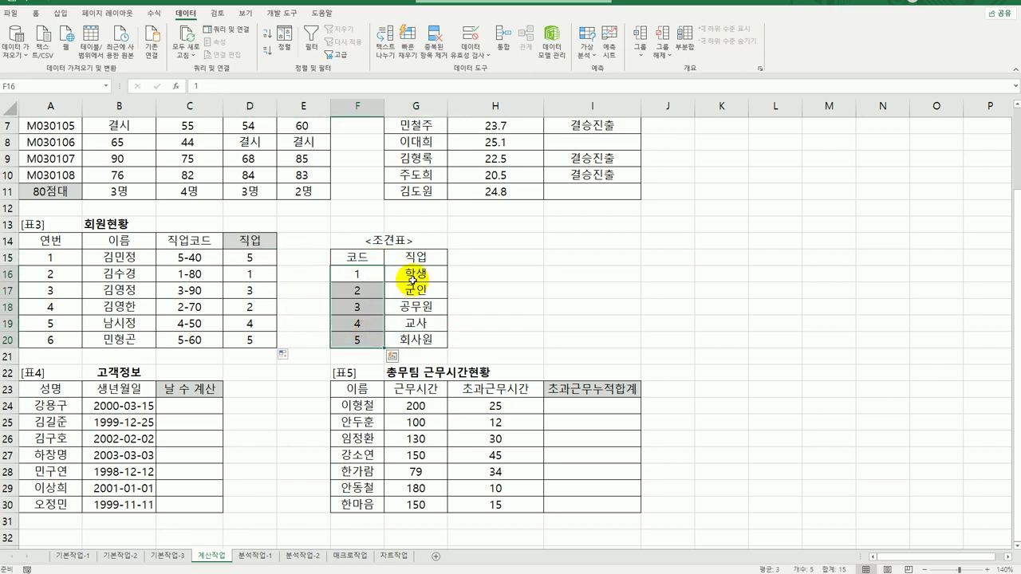
pyautogui.moveTo(413, 278); pyautogui.dragTo(413, 339)
pyautogui.doubleClick(249, 258)
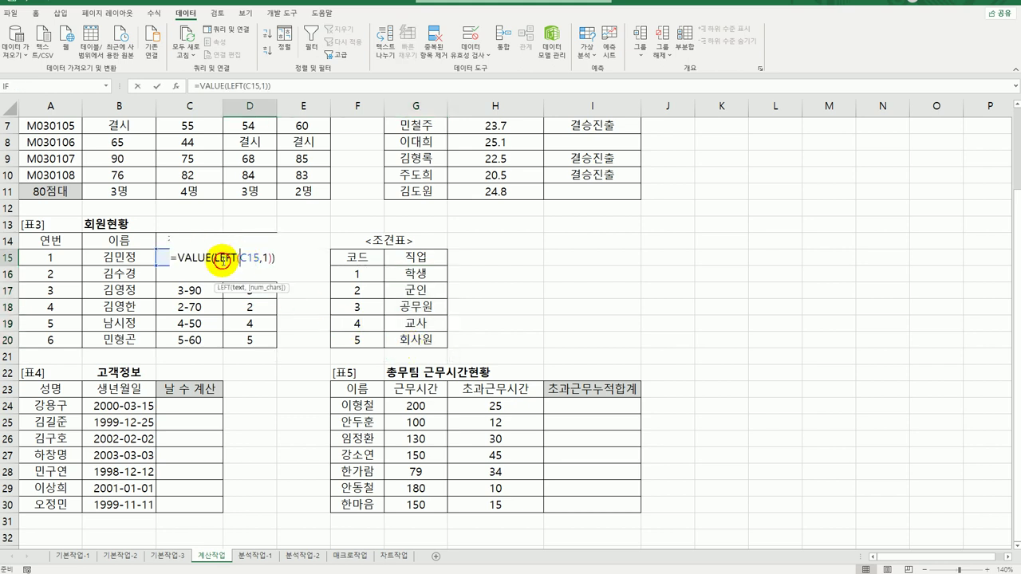
pyautogui.click(177, 258)
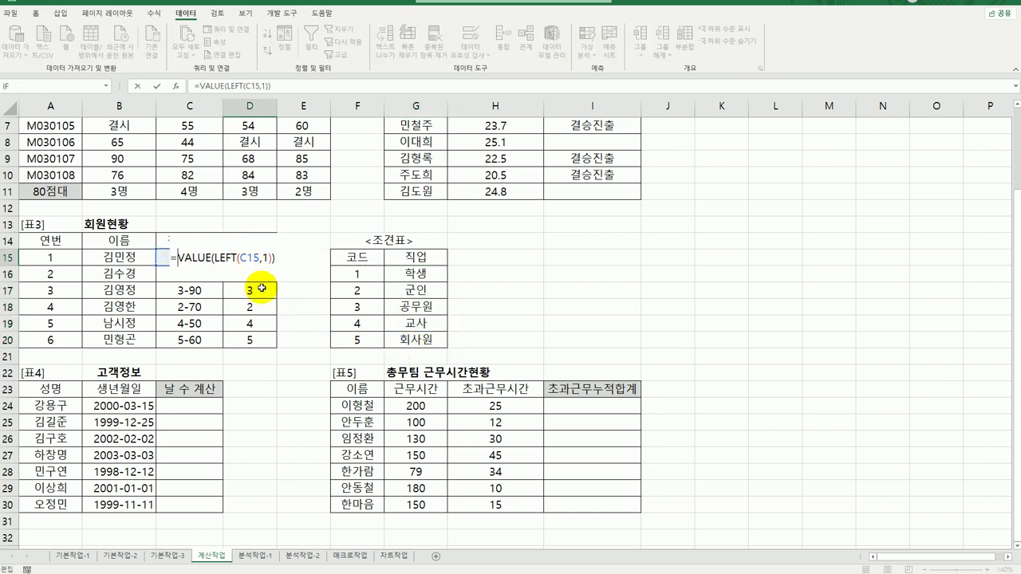
pyautogui.write('vl')
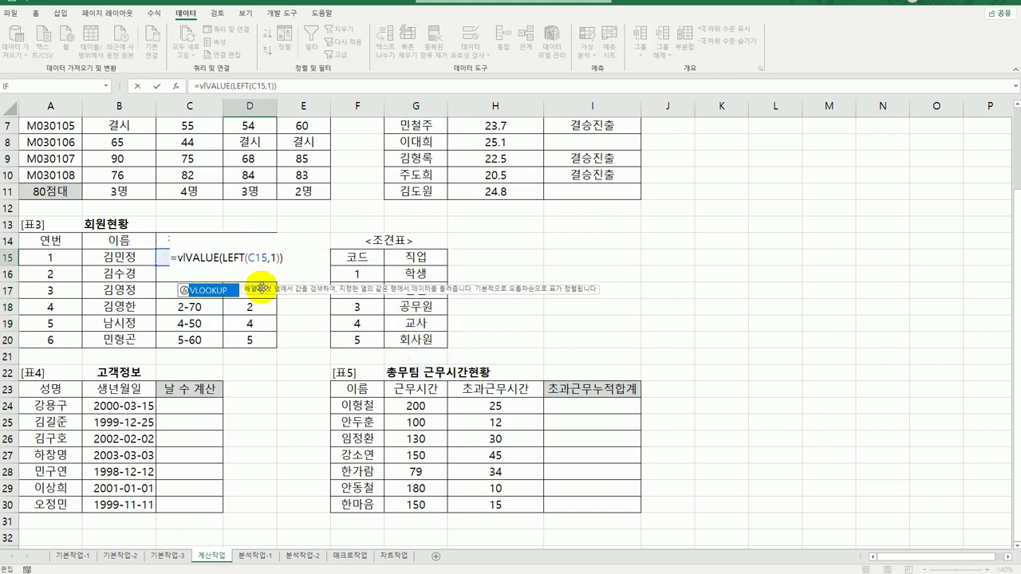
pyautogui.doubleClick(211, 289)
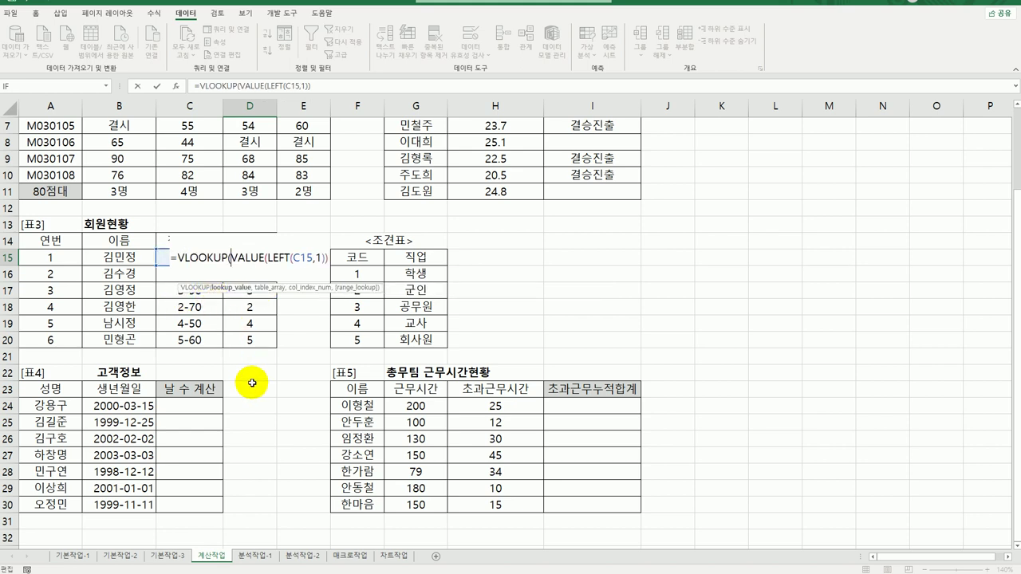
pyautogui.click(198, 257)
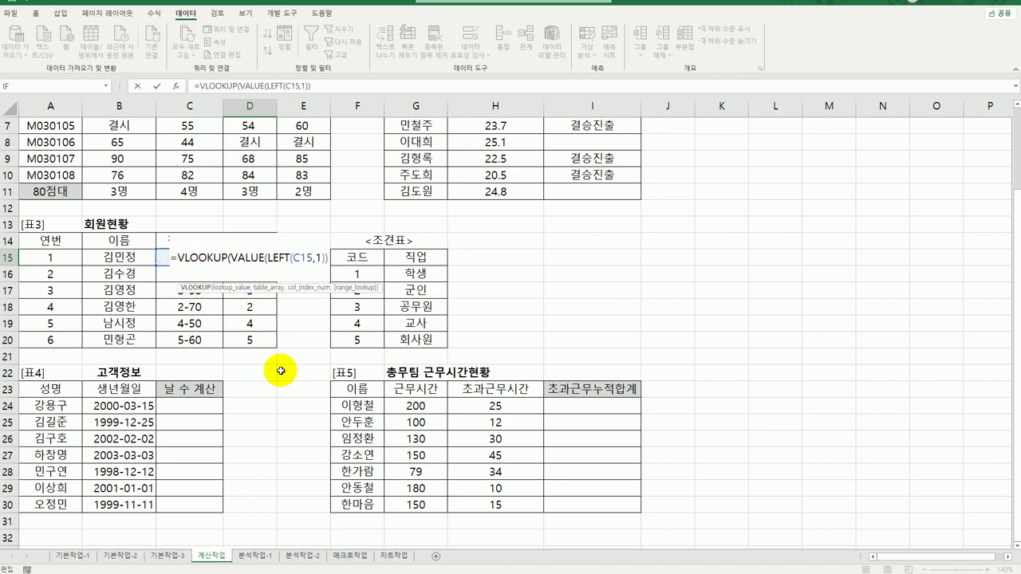
# - Complete the VLOOKUP arguments with table array $F$16:$G$20, column index 2 and range lookup 0, and fill the formula down to D20
pyautogui.click(176, 86)
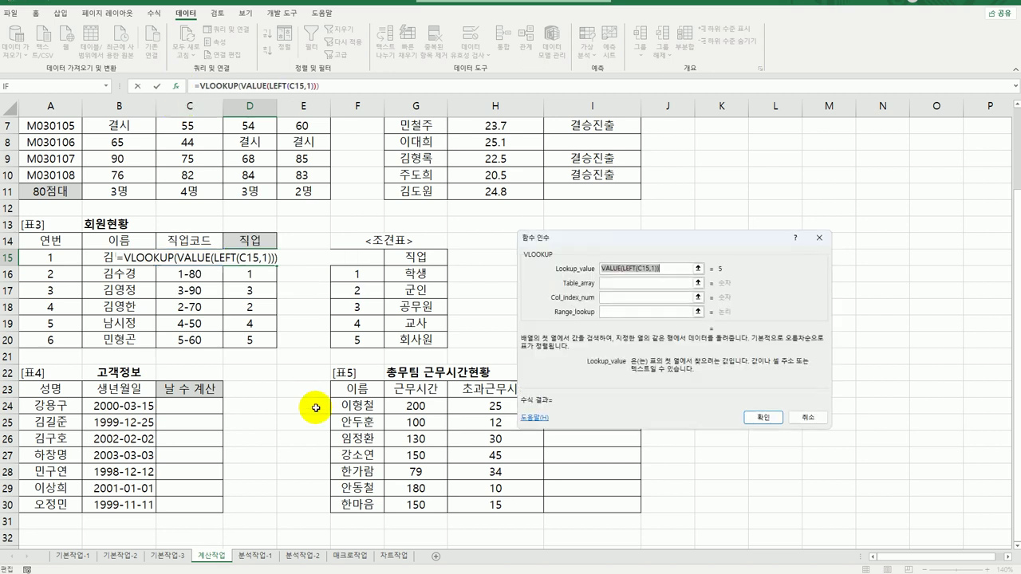
pyautogui.click(613, 282)
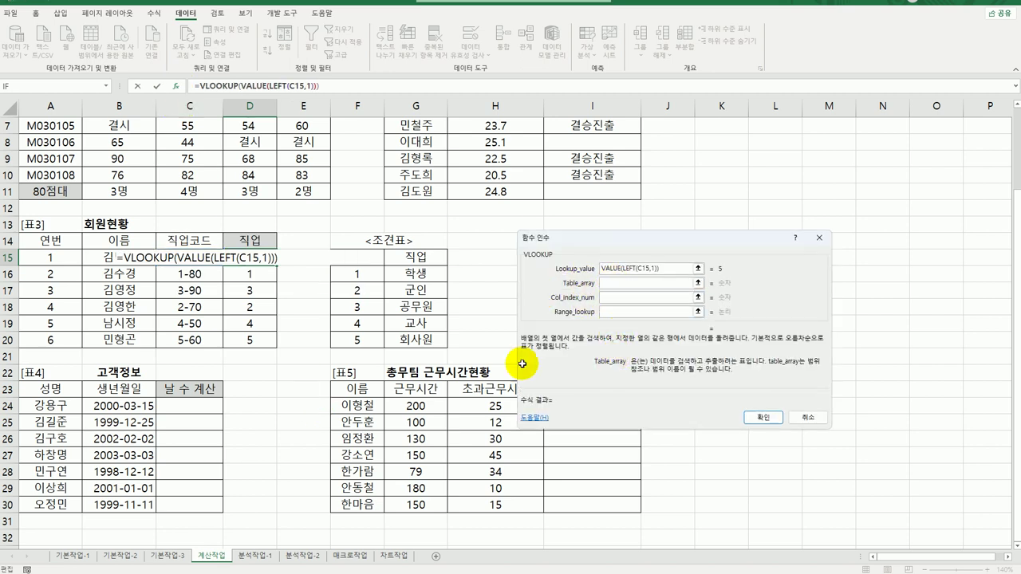
pyautogui.moveTo(367, 274); pyautogui.dragTo(435, 341)
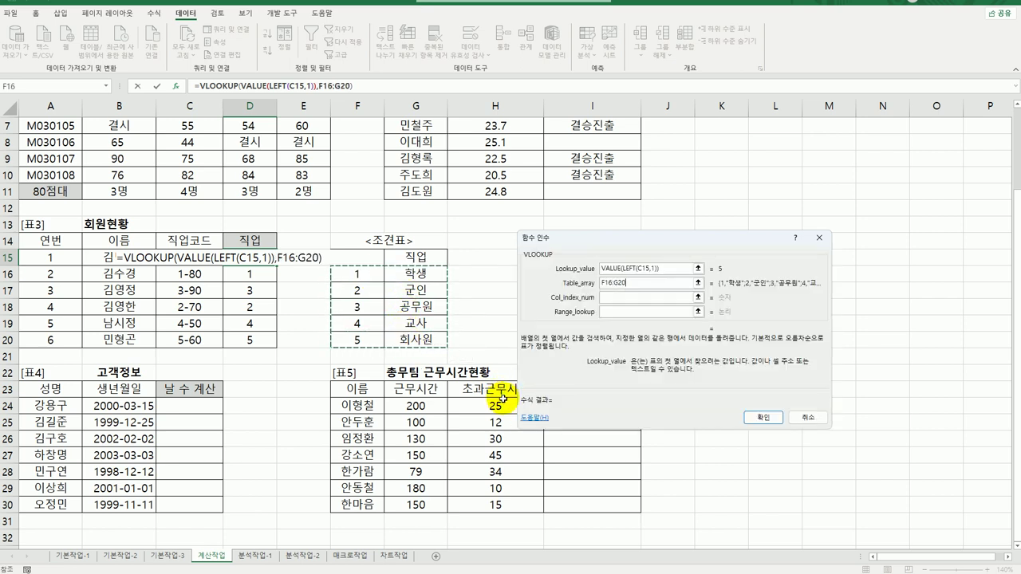
pyautogui.press('F4')
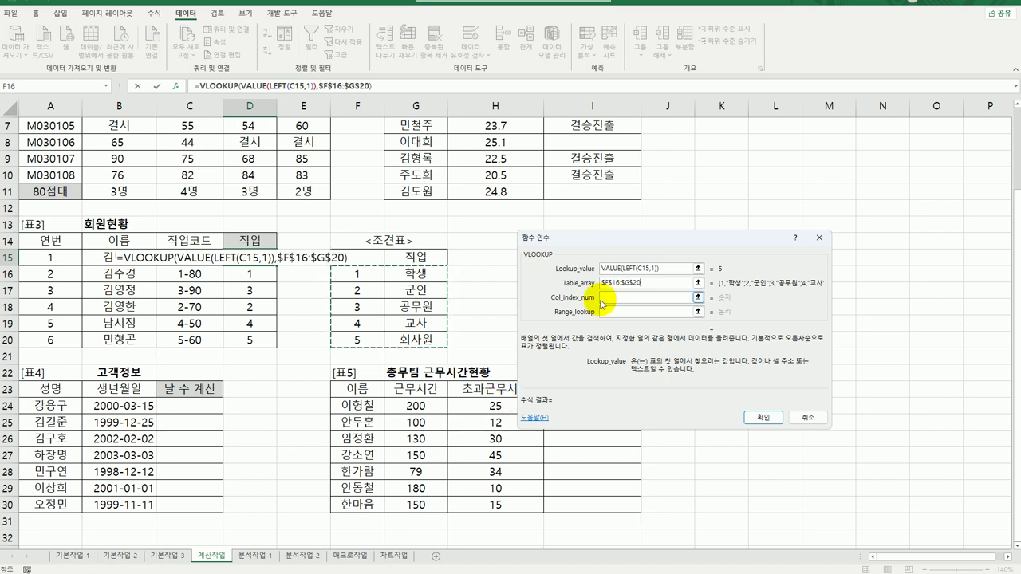
pyautogui.click(626, 297)
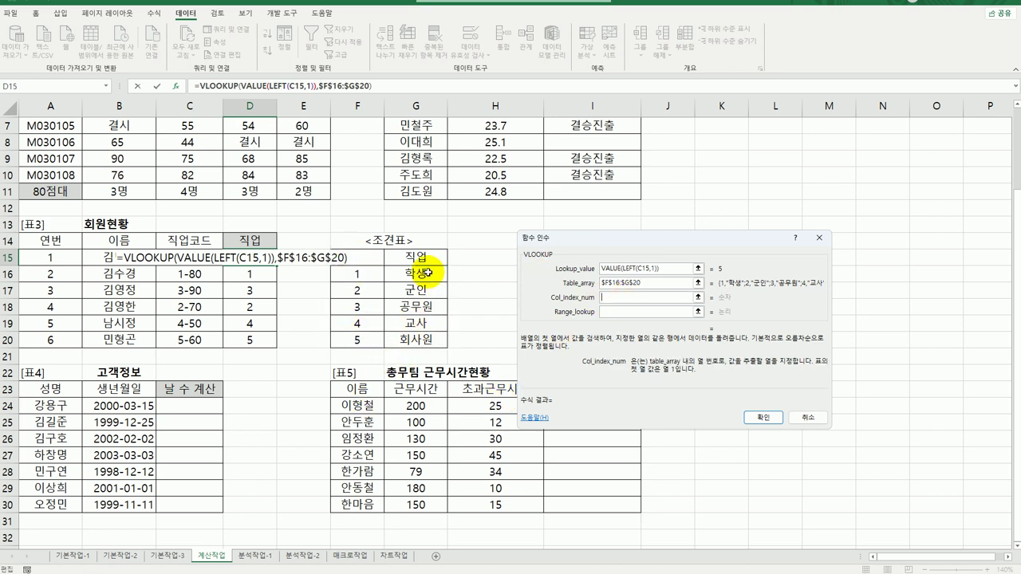
pyautogui.write('2')
pyautogui.click(626, 311)
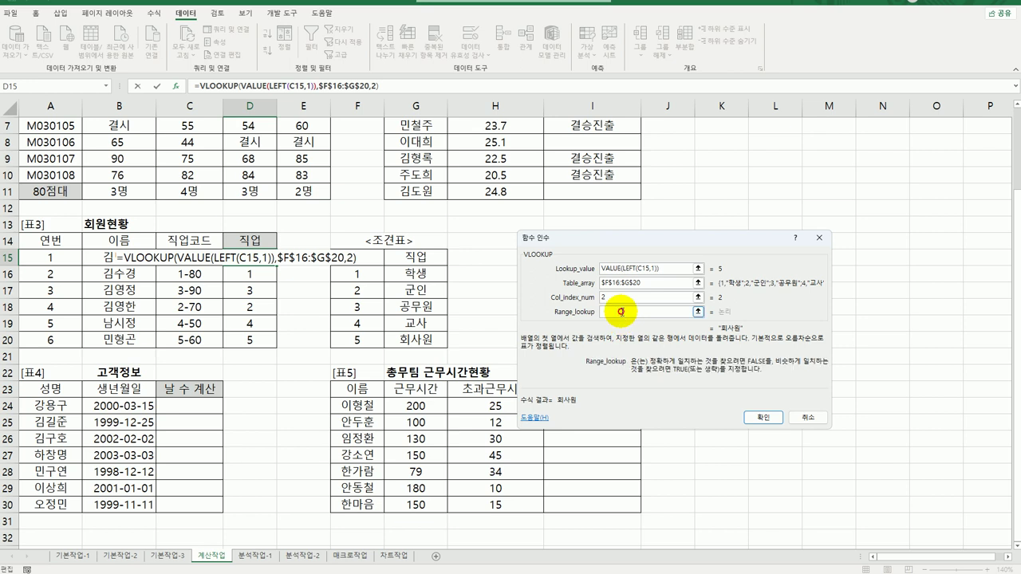
pyautogui.write('0')
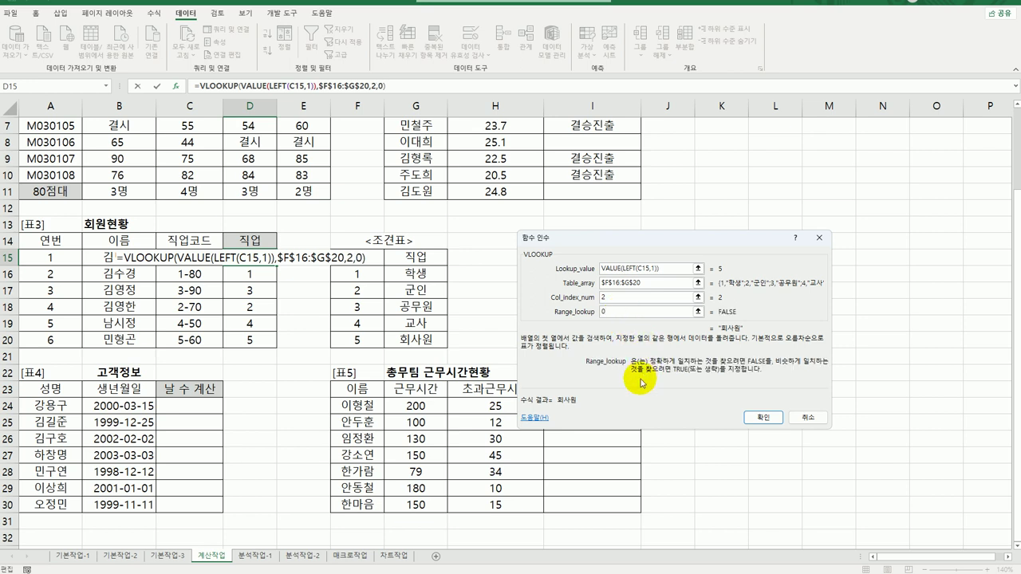
pyautogui.click(759, 416)
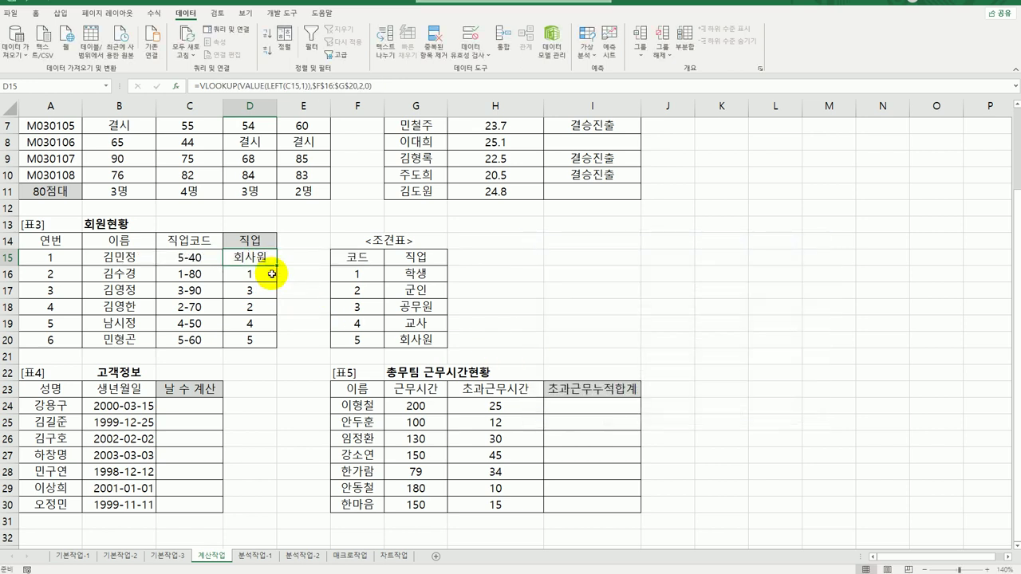
pyautogui.moveTo(274, 269); pyautogui.dragTo(271, 344)
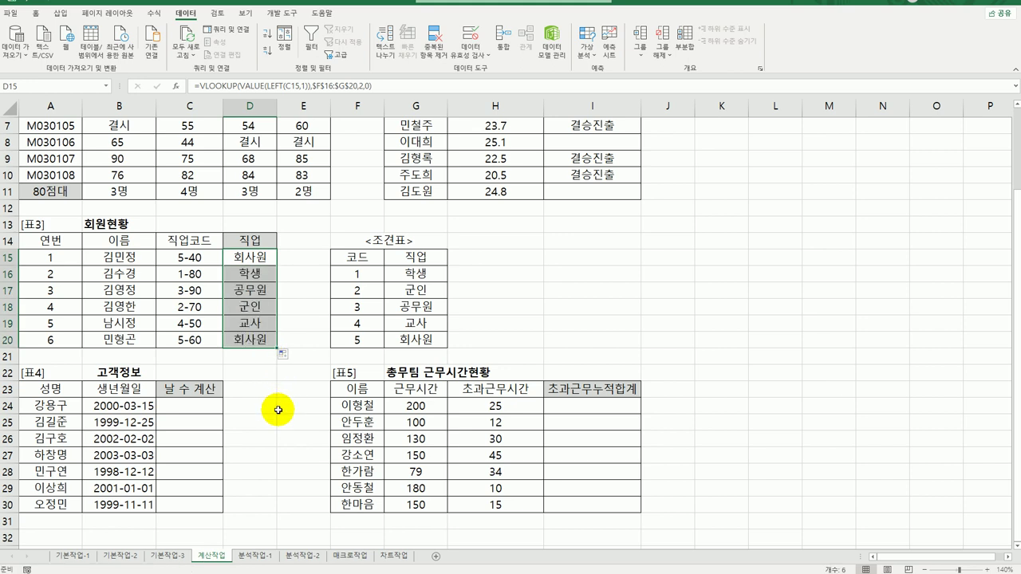
# - Calculate 날 수 계산 in C24 as =DAYS(TODAY(),B24) and fill the formula down to C30
pyautogui.click(191, 408)
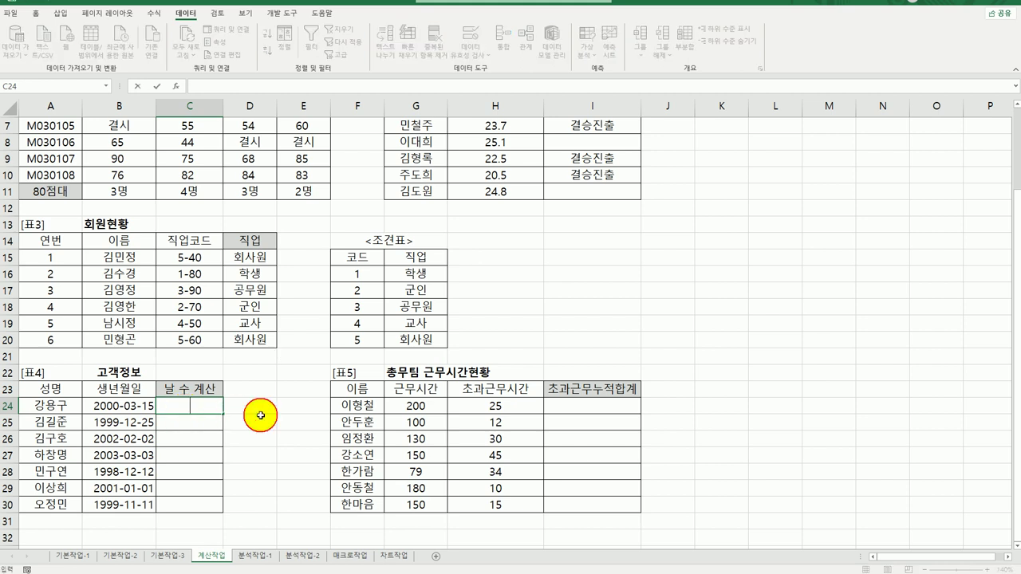
pyautogui.write('=')
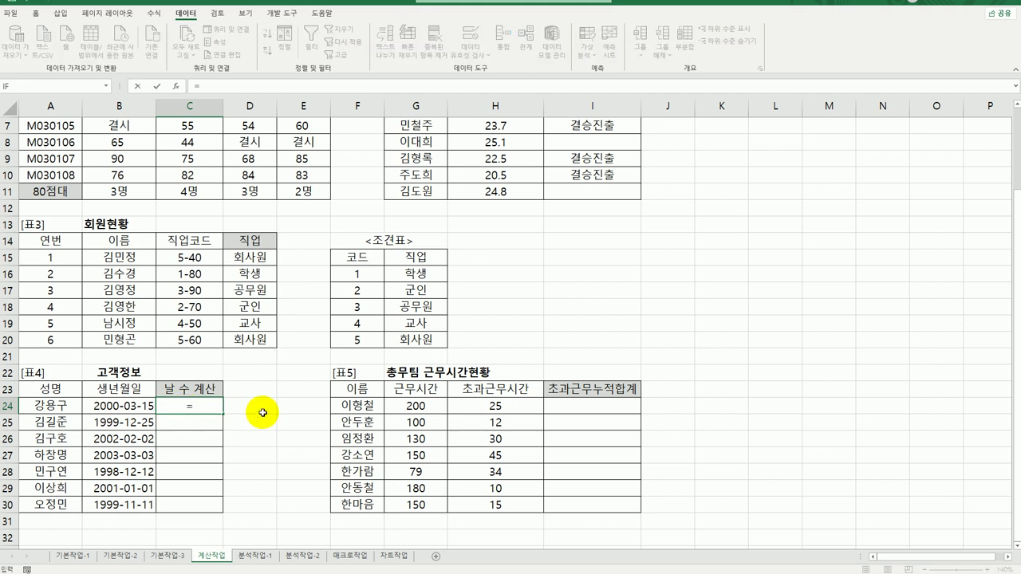
pyautogui.write('da')
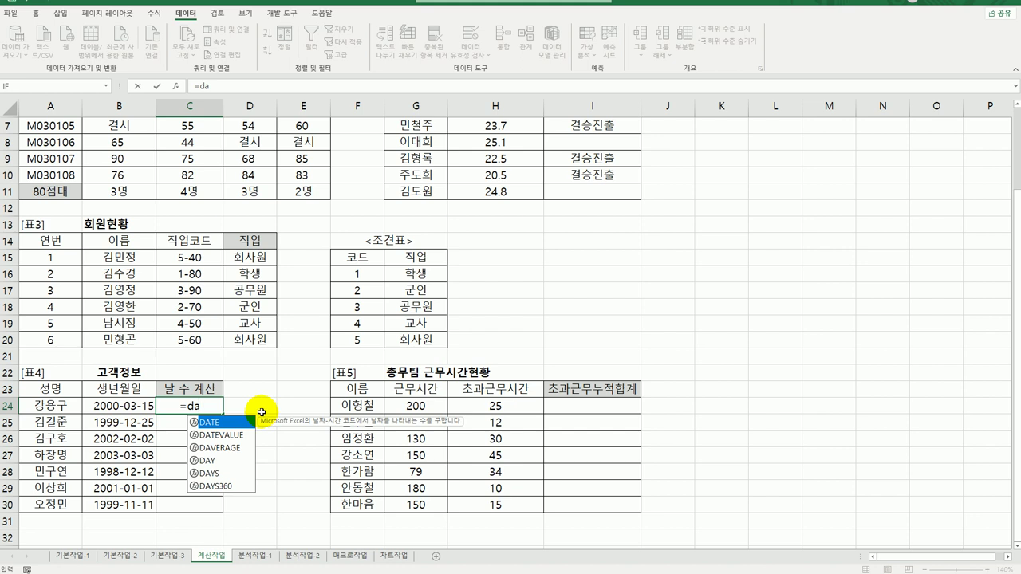
pyautogui.doubleClick(220, 474)
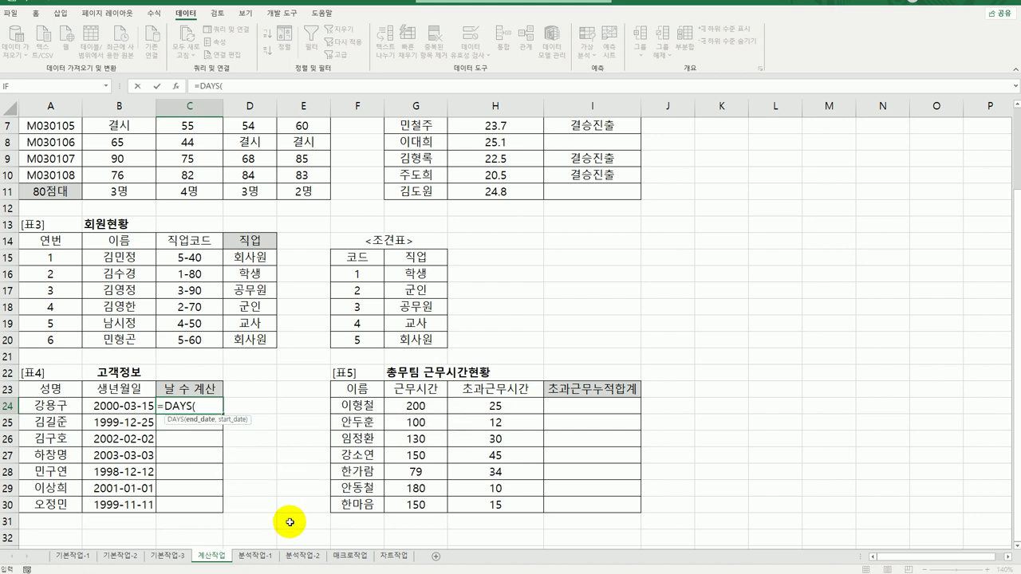
pyautogui.click(175, 85)
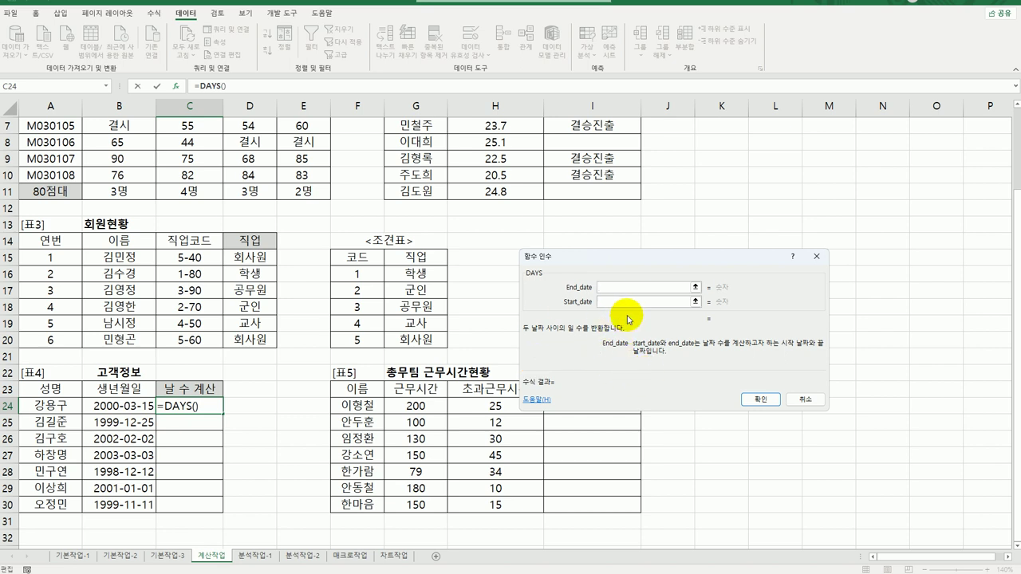
pyautogui.write('today()')
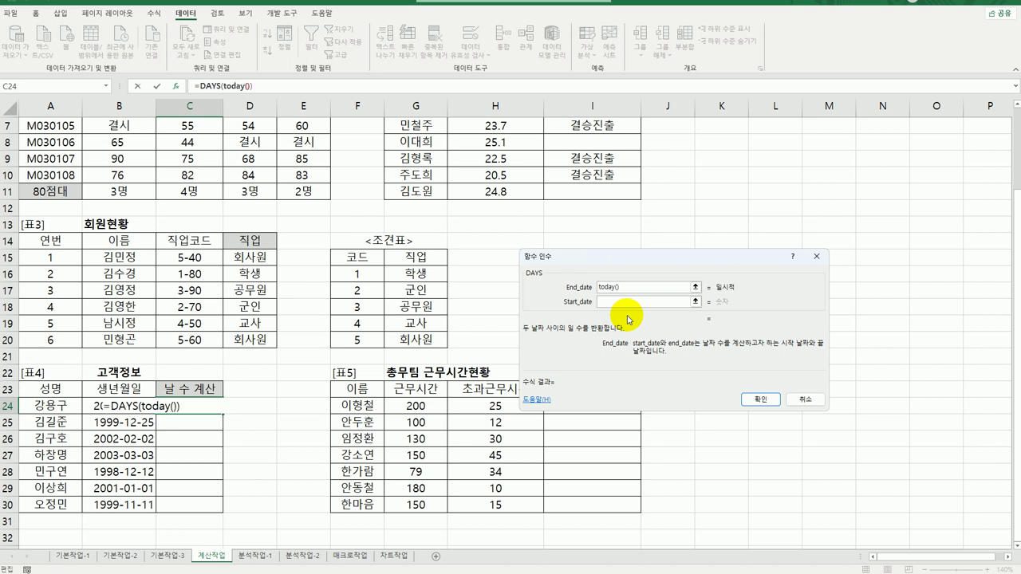
pyautogui.click(622, 301)
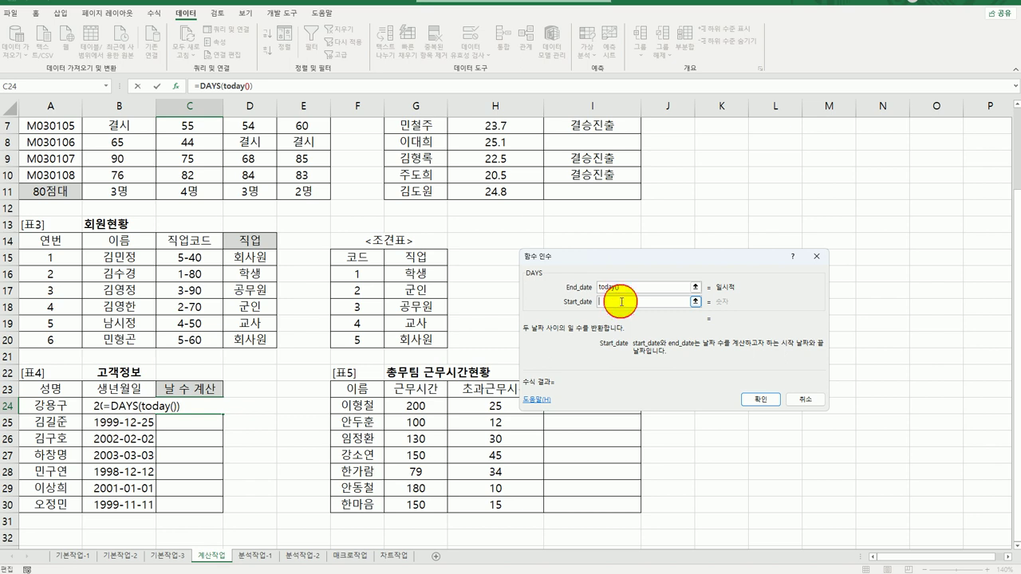
pyautogui.click(84, 405)
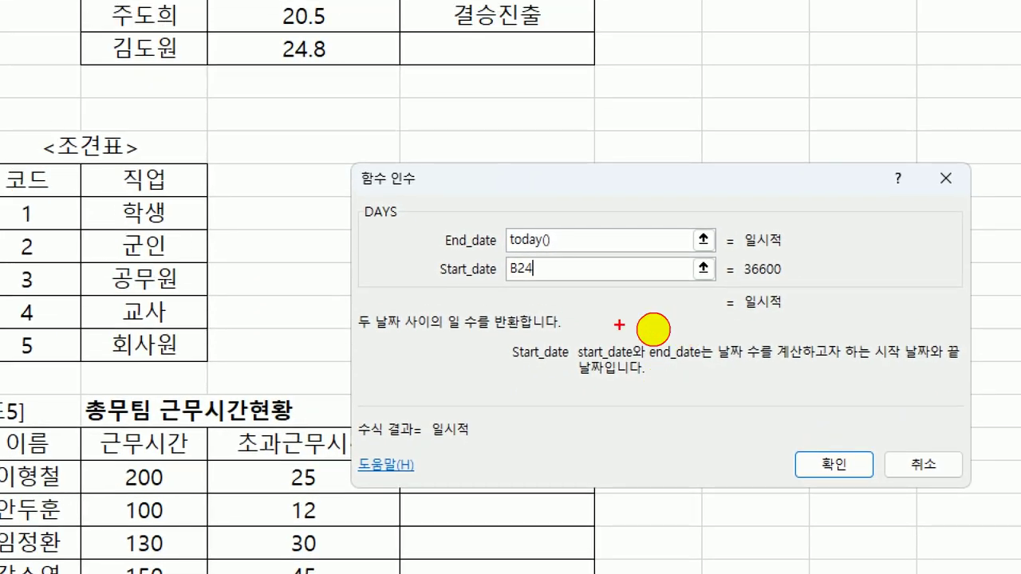
pyautogui.moveTo(624, 318)
pyautogui.mouseDown()
pyautogui.moveTo(620, 259)
pyautogui.moveTo(623, 318)
pyautogui.mouseUp()
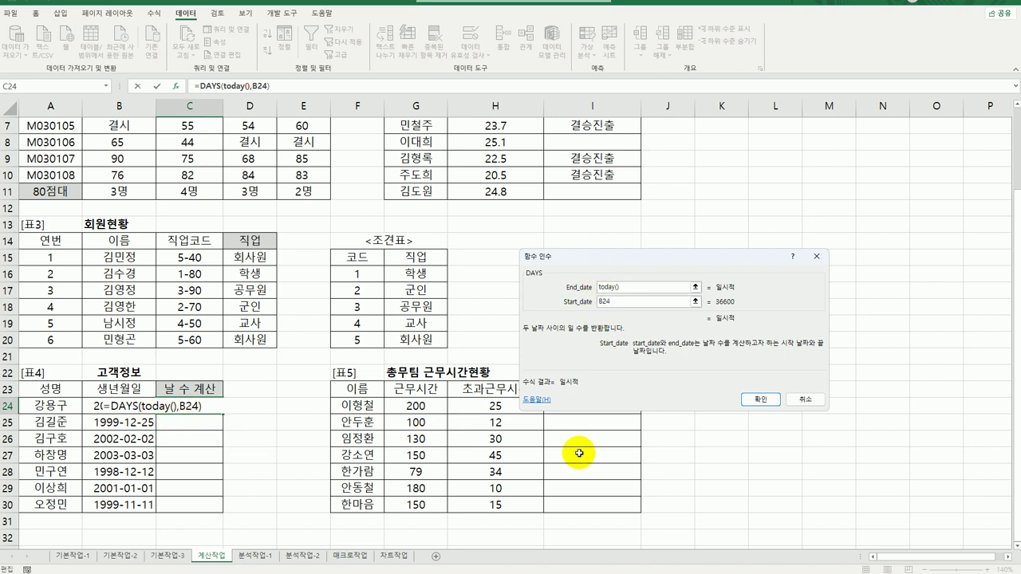
pyautogui.click(760, 399)
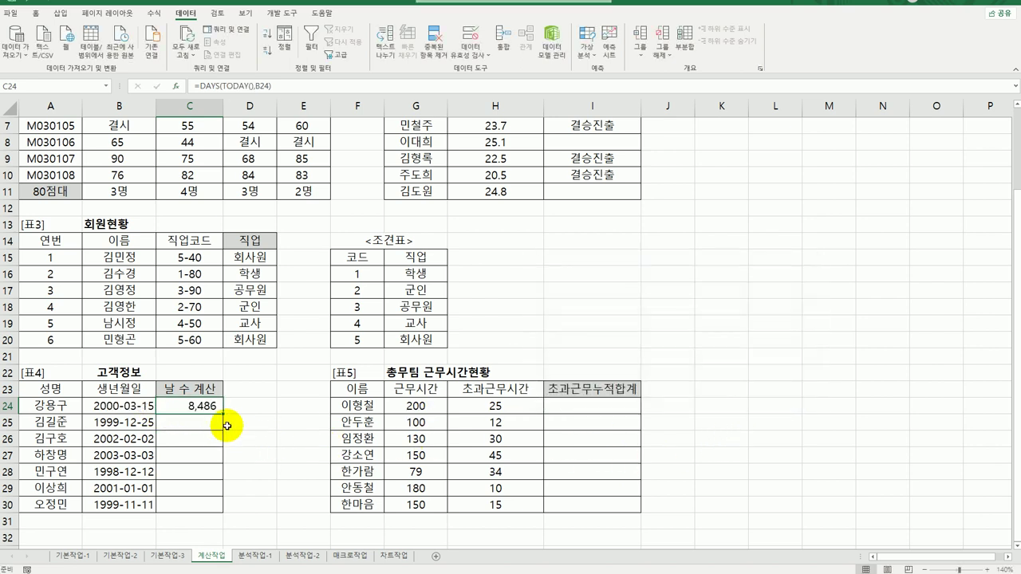
pyautogui.moveTo(222, 413); pyautogui.dragTo(206, 509)
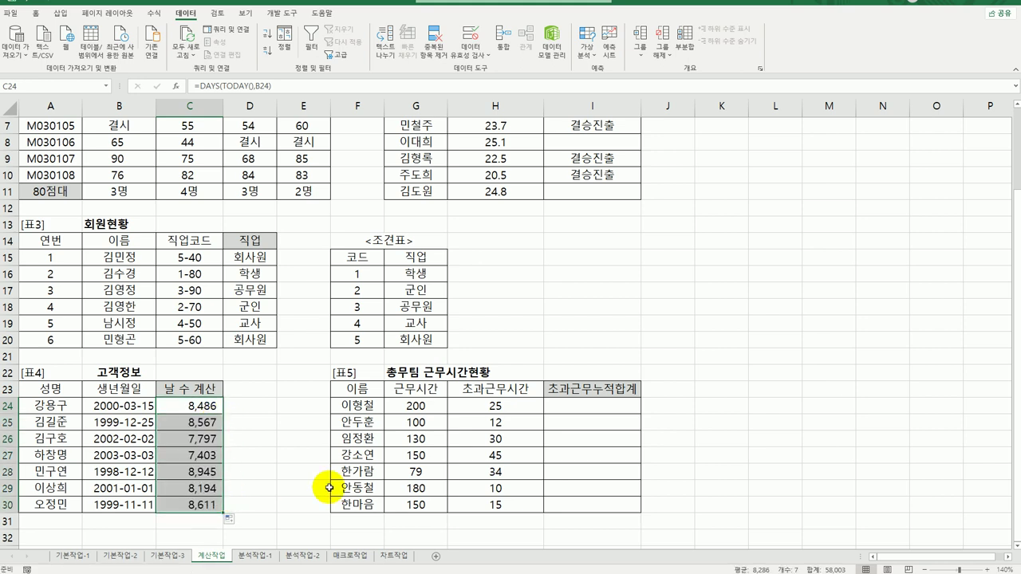
# - Enter =SUM(H24:H24) in I24 of the 초과근무누적합계 column and fill it down to I30
pyautogui.click(582, 405)
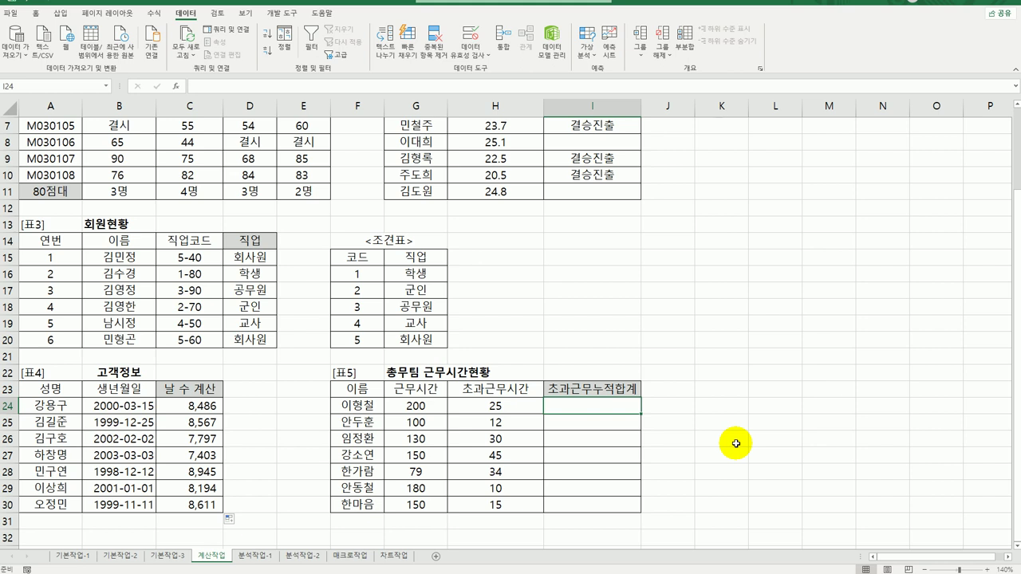
pyautogui.write('=')
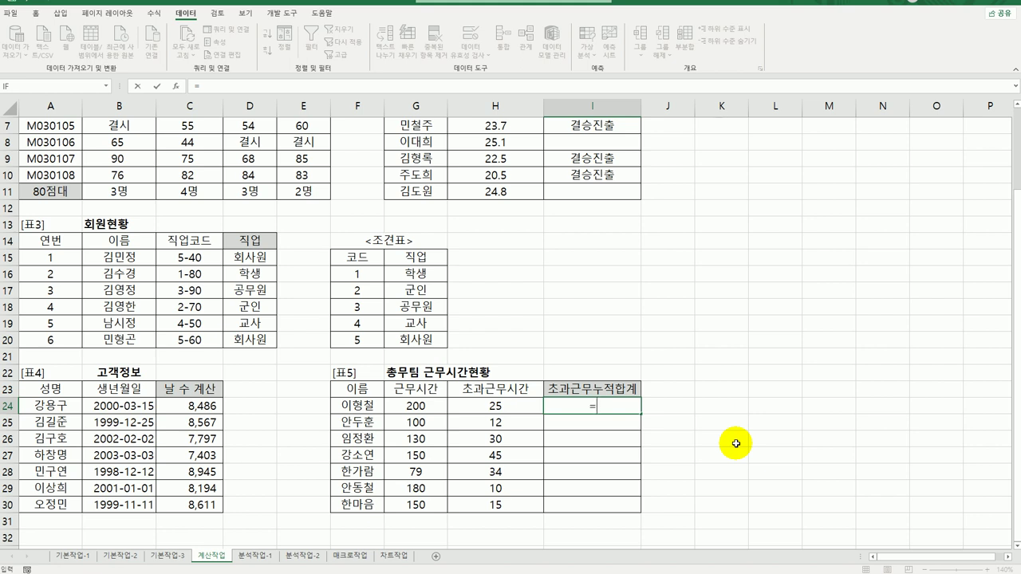
pyautogui.write('sum(')
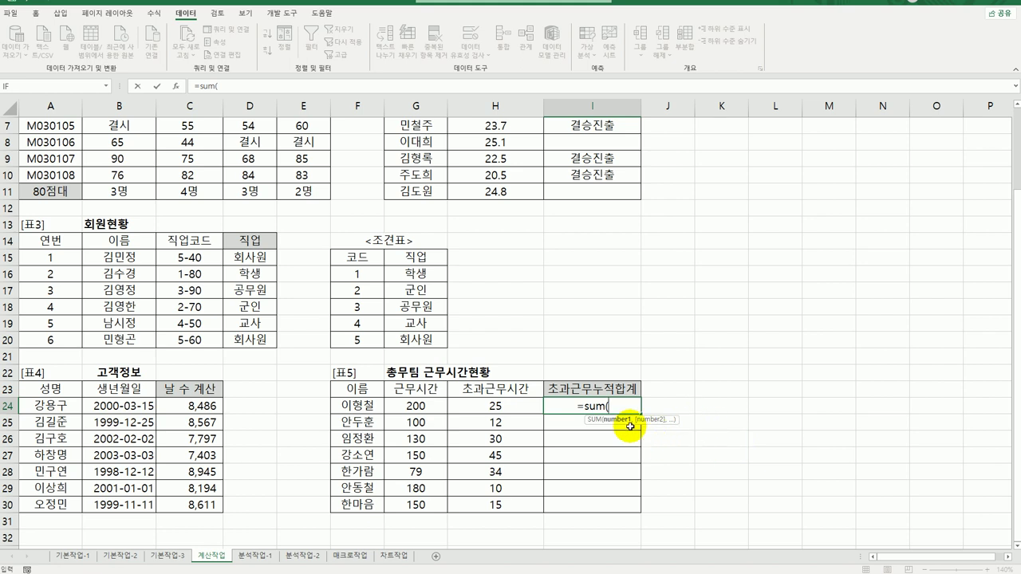
pyautogui.click(501, 407)
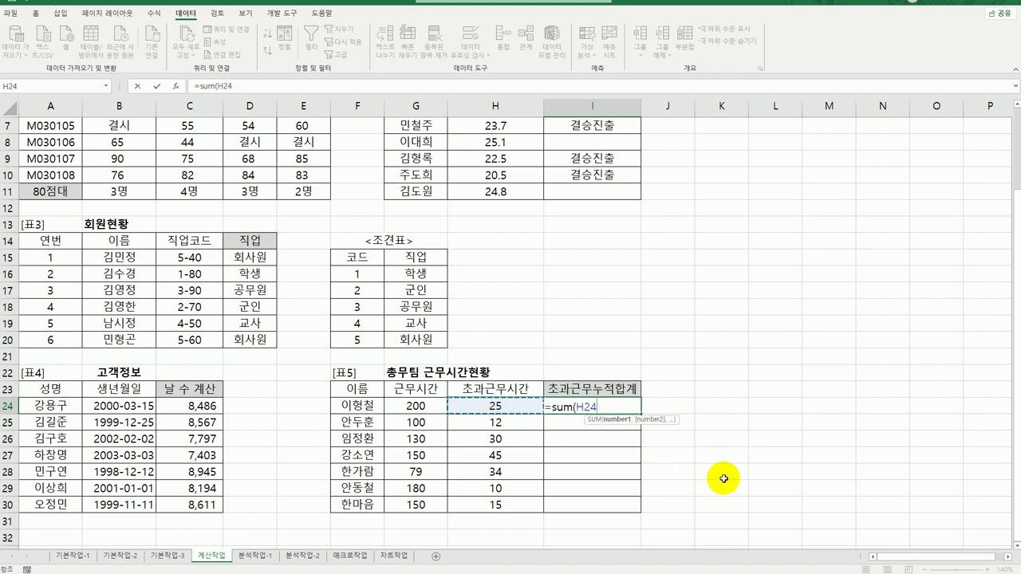
pyautogui.press('F8')
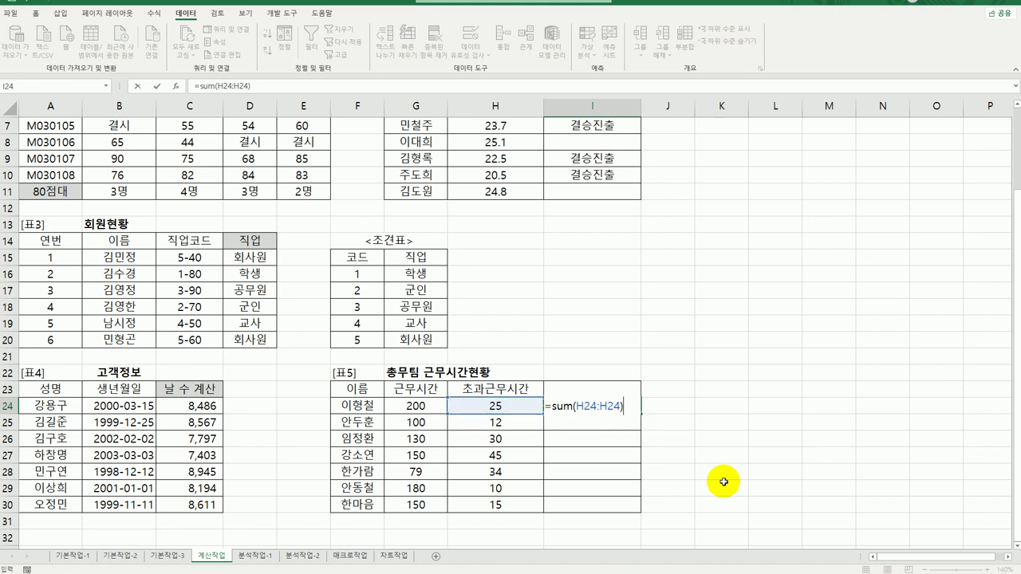
pyautogui.press('Return')
pyautogui.click(637, 407)
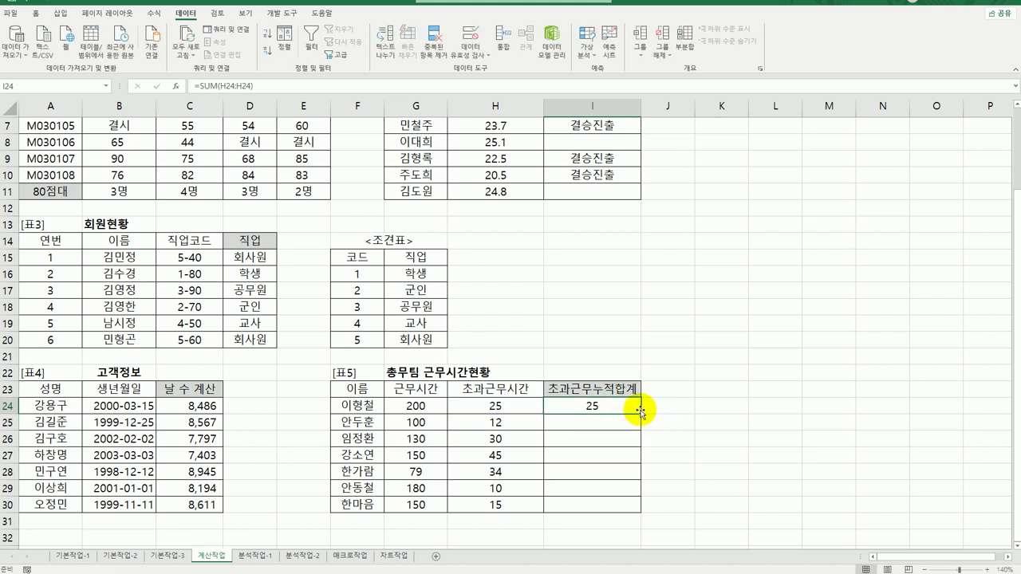
pyautogui.moveTo(640, 412); pyautogui.dragTo(645, 515)
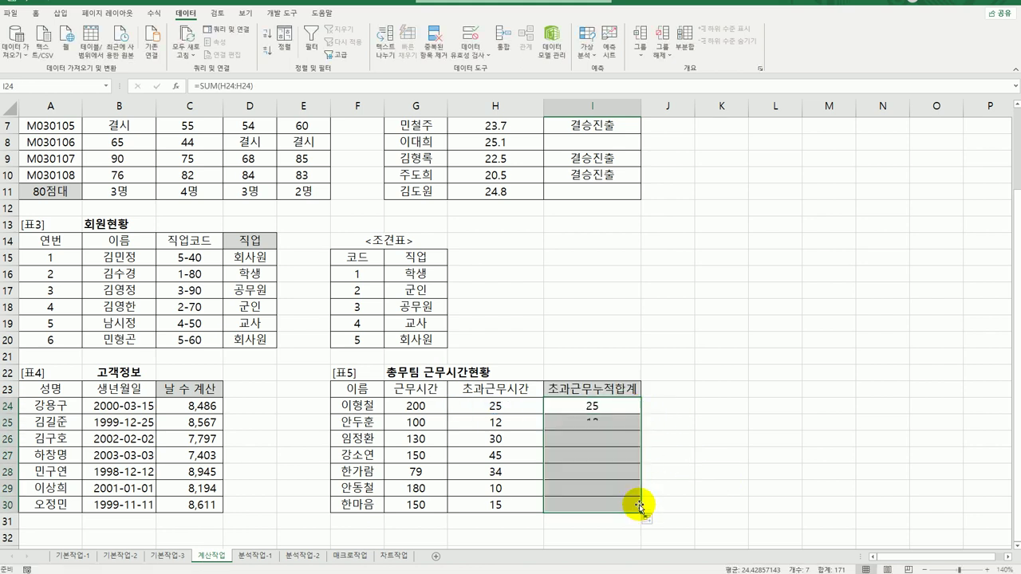
# - Make the range's starting reference absolute in I24, giving =SUM($H$24:H24), and refill the formula down to I30
pyautogui.click(594, 407)
pyautogui.doubleClick(596, 408)
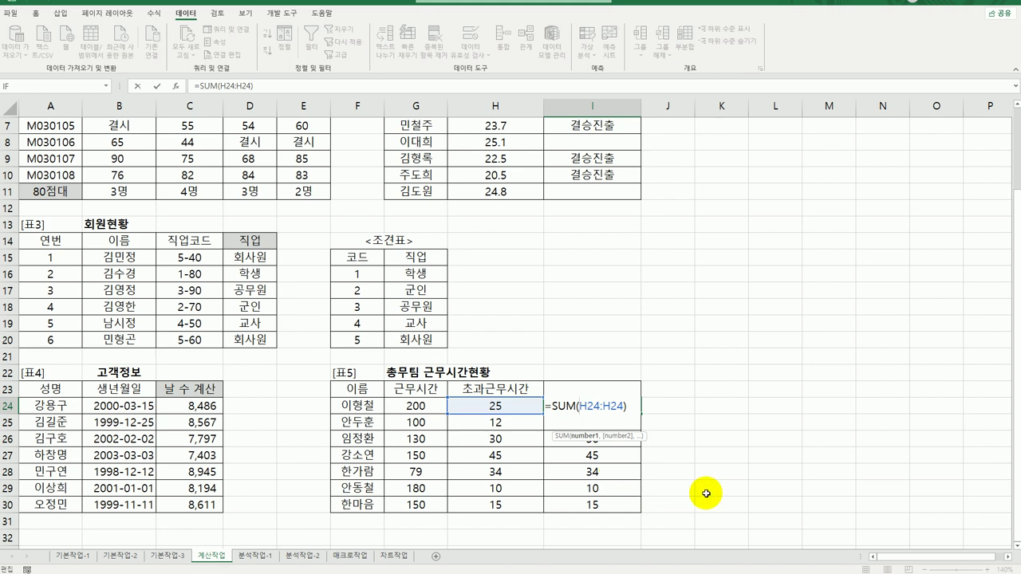
pyautogui.press('F4')
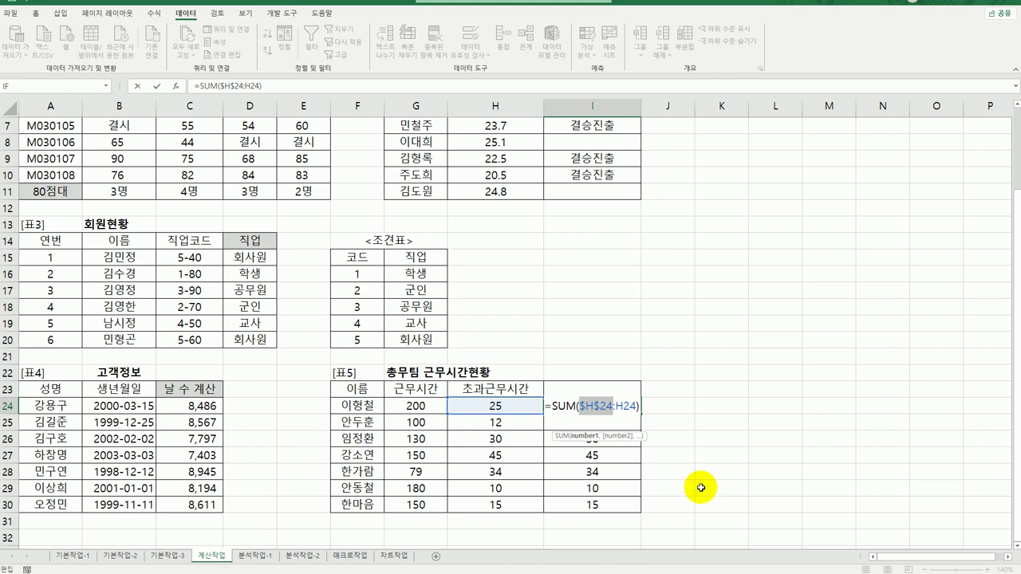
pyautogui.hotkey('ctrl', 'Return')
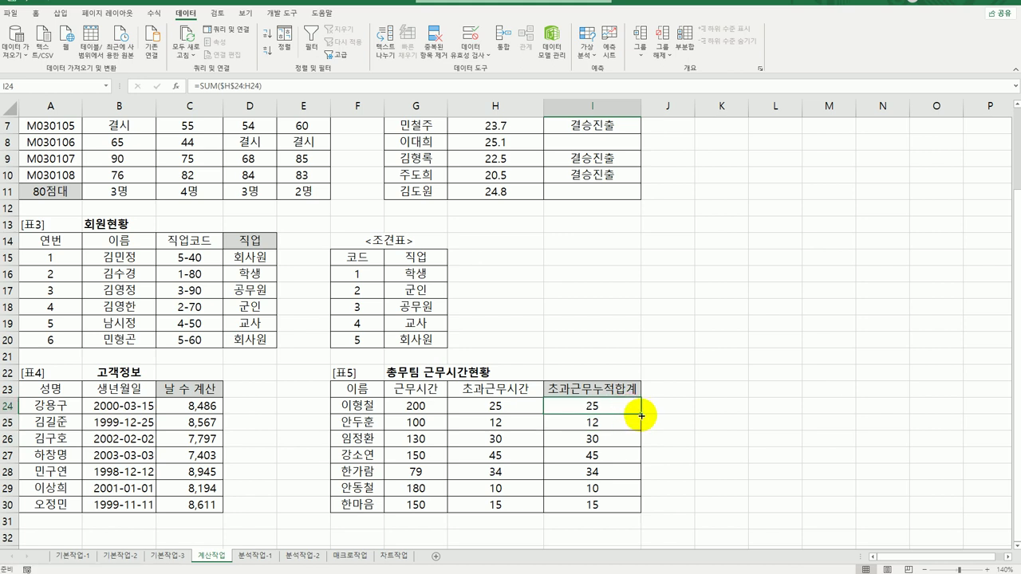
pyautogui.moveTo(643, 413); pyautogui.dragTo(643, 508)
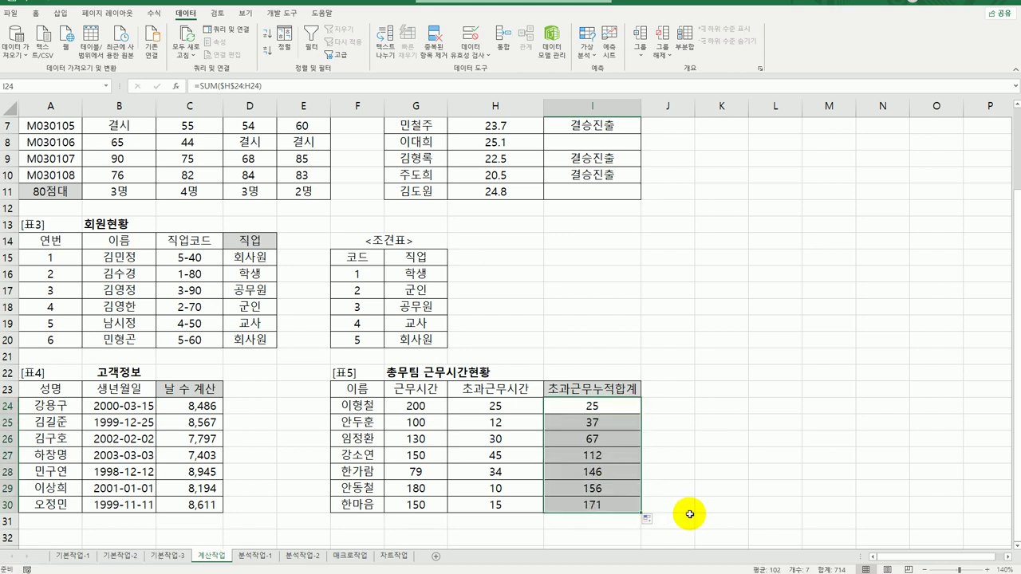
# - Compare the running totals in I24:I26 with the 초과근무시간 values in H24:H26
pyautogui.click(610, 407)
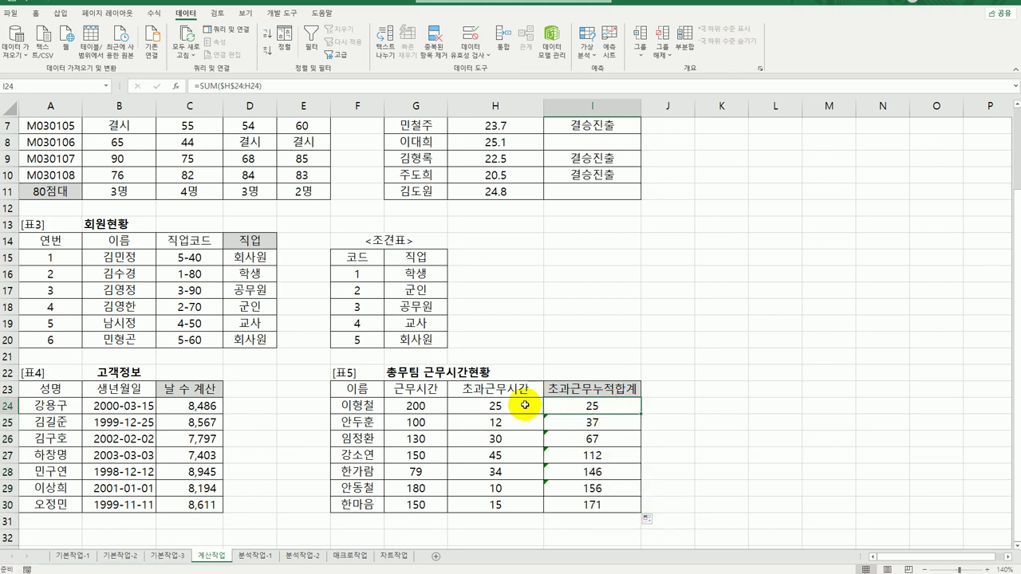
pyautogui.moveTo(518, 408)
pyautogui.mouseDown()
pyautogui.moveTo(596, 411)
pyautogui.moveTo(506, 416)
pyautogui.mouseUp()
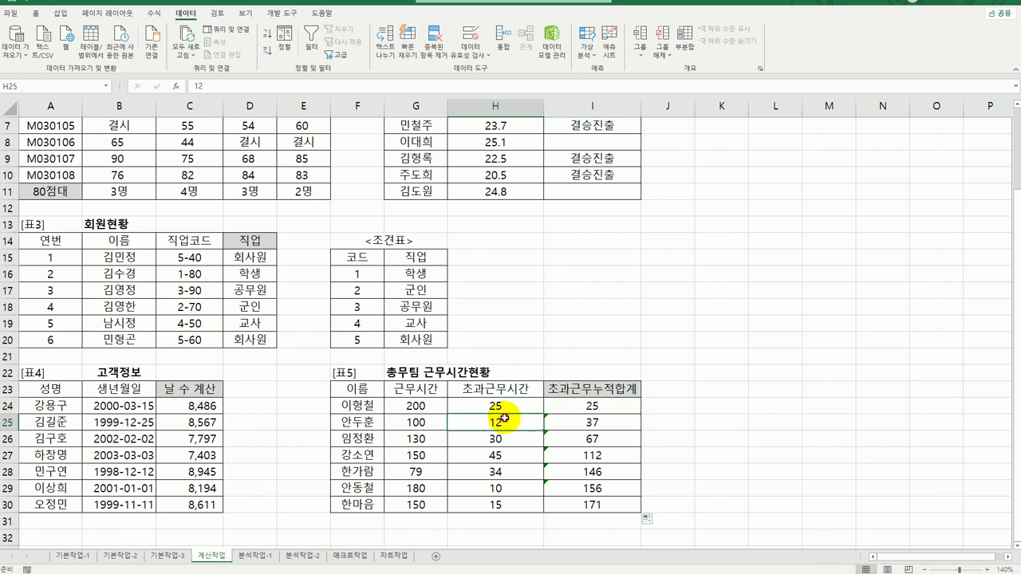
pyautogui.click(576, 422)
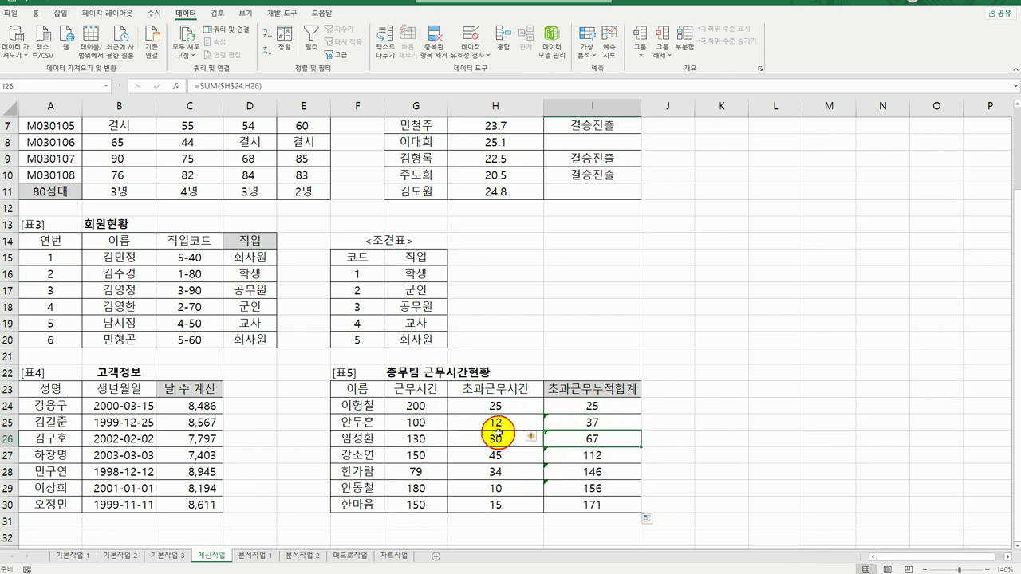
pyautogui.click(494, 405)
pyautogui.click(500, 423)
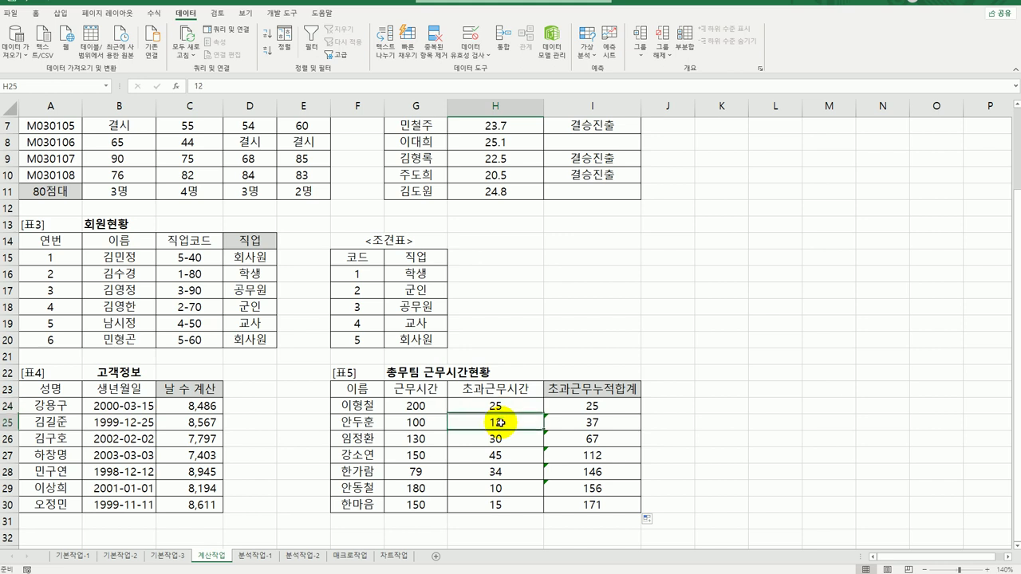
pyautogui.click(505, 440)
pyautogui.click(589, 438)
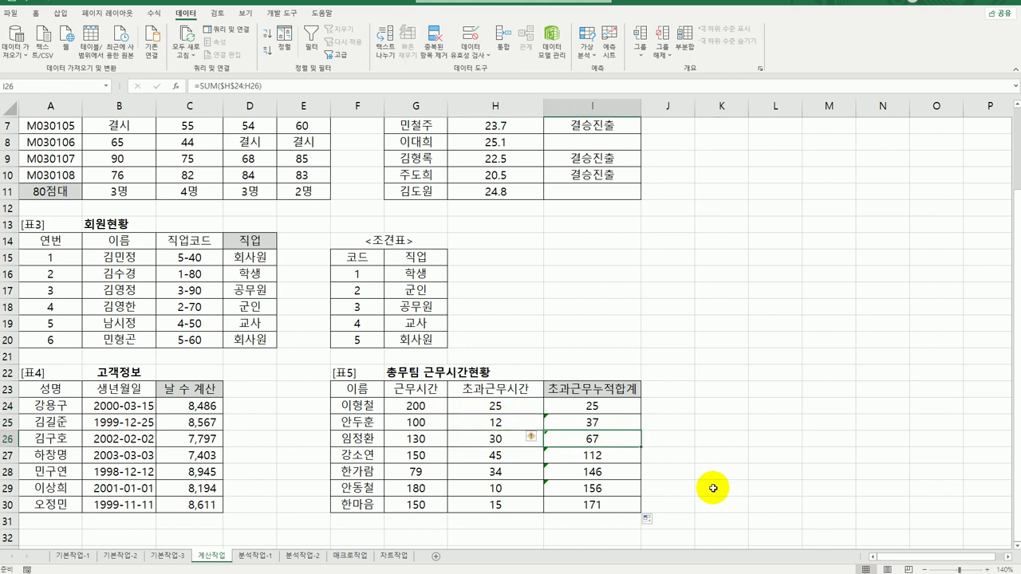
# - Wrap the cumulative SUM in I24 in an IF function with the logical test SUM($H$24:H24)>=150
pyautogui.click(621, 409)
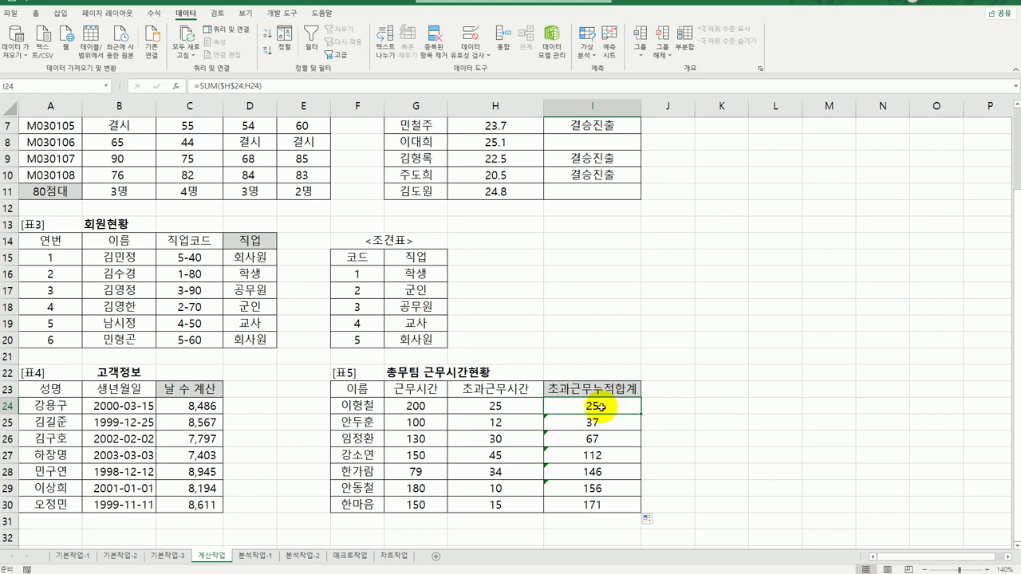
pyautogui.doubleClick(601, 408)
pyautogui.click(551, 406)
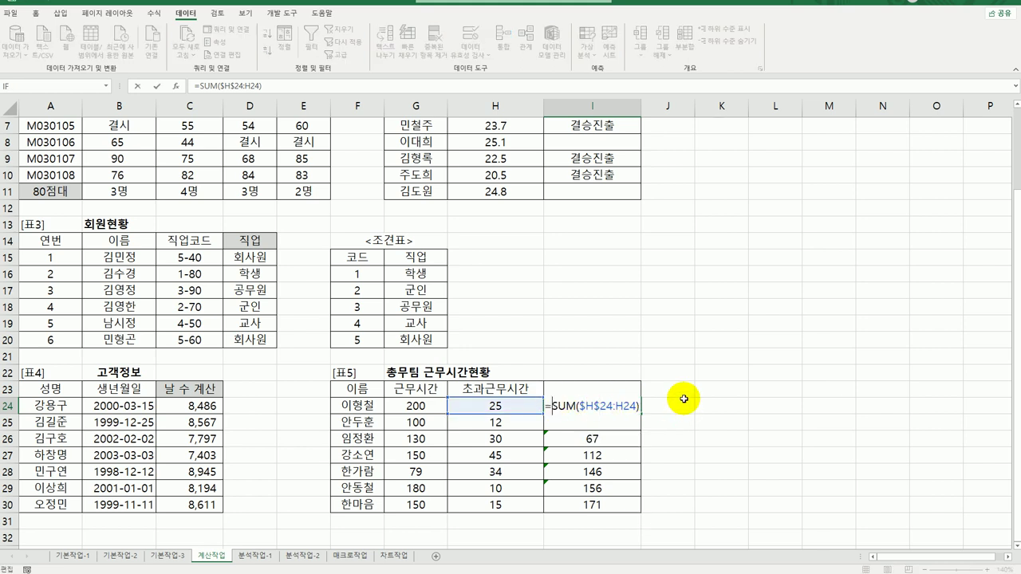
pyautogui.write('I')
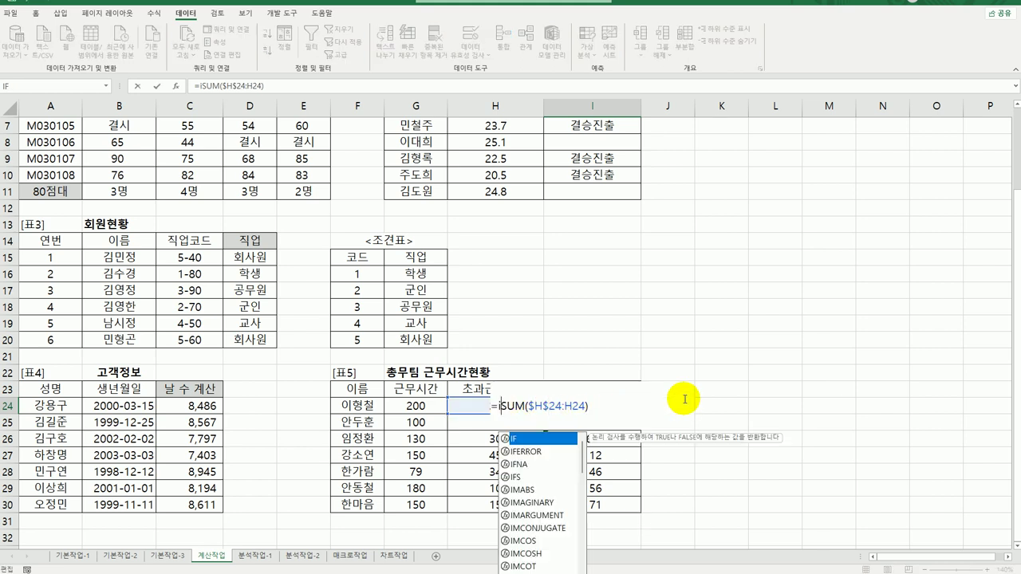
pyautogui.doubleClick(531, 438)
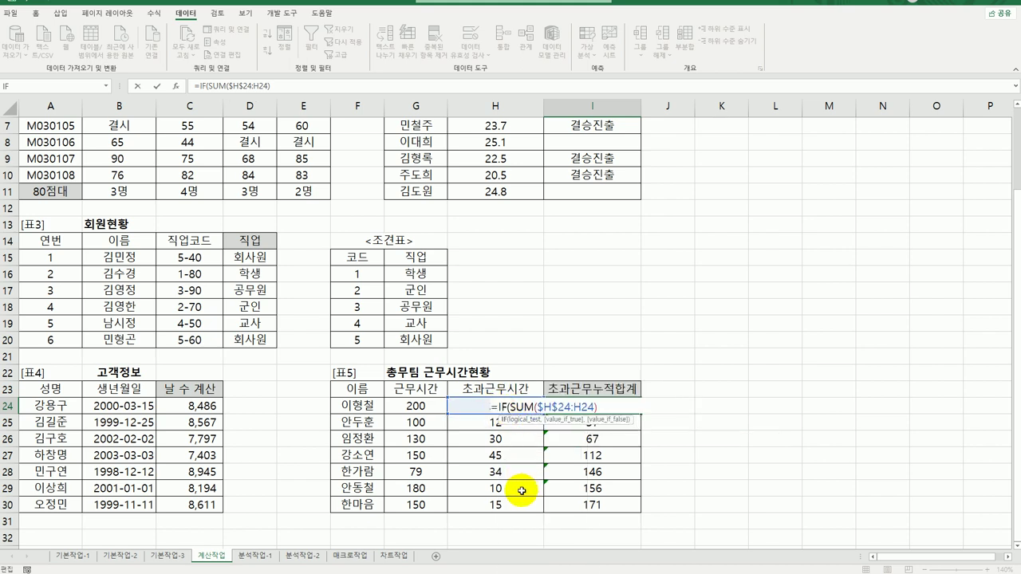
pyautogui.click(175, 85)
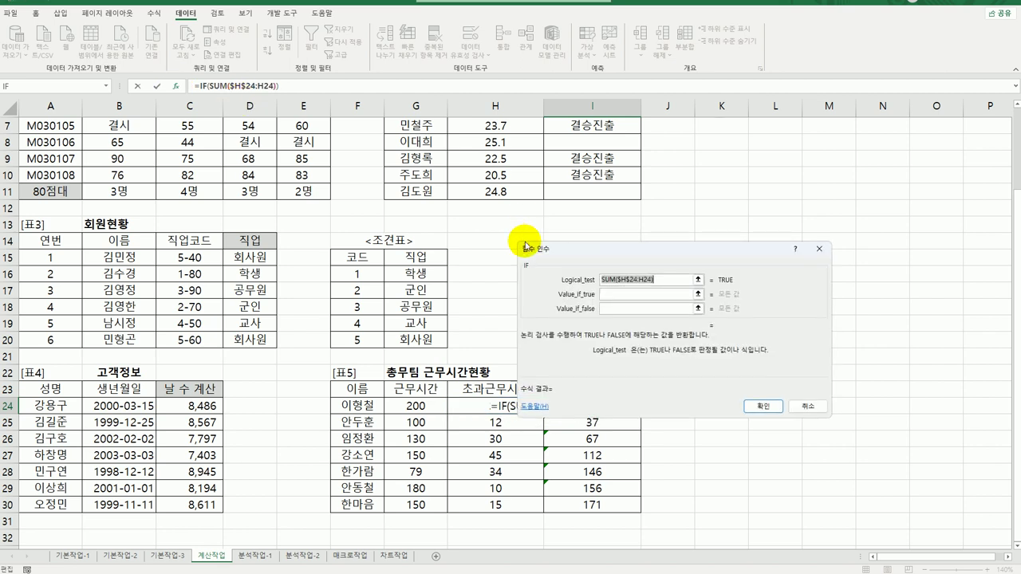
pyautogui.moveTo(593, 248); pyautogui.dragTo(329, 152)
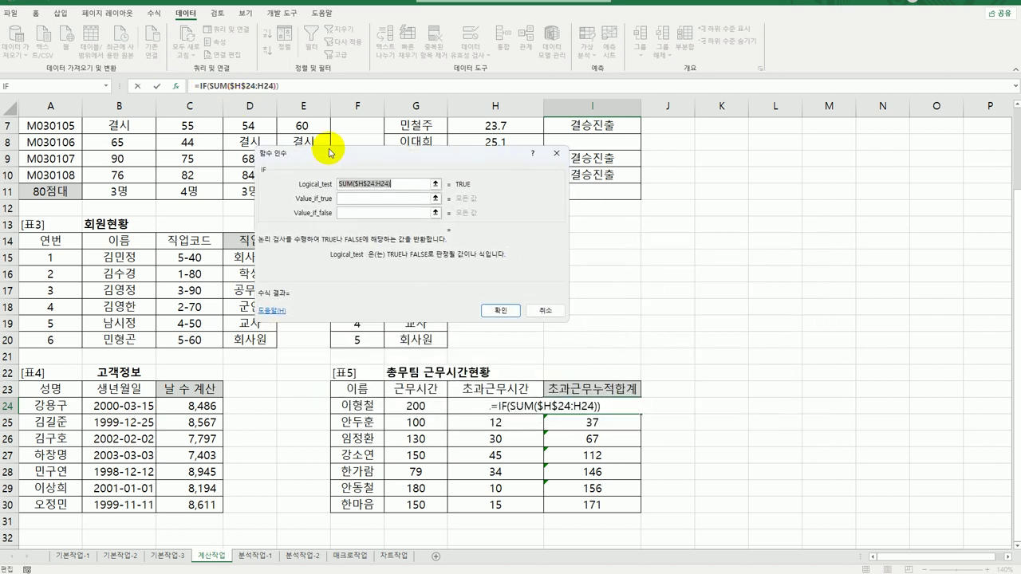
pyautogui.click(403, 183)
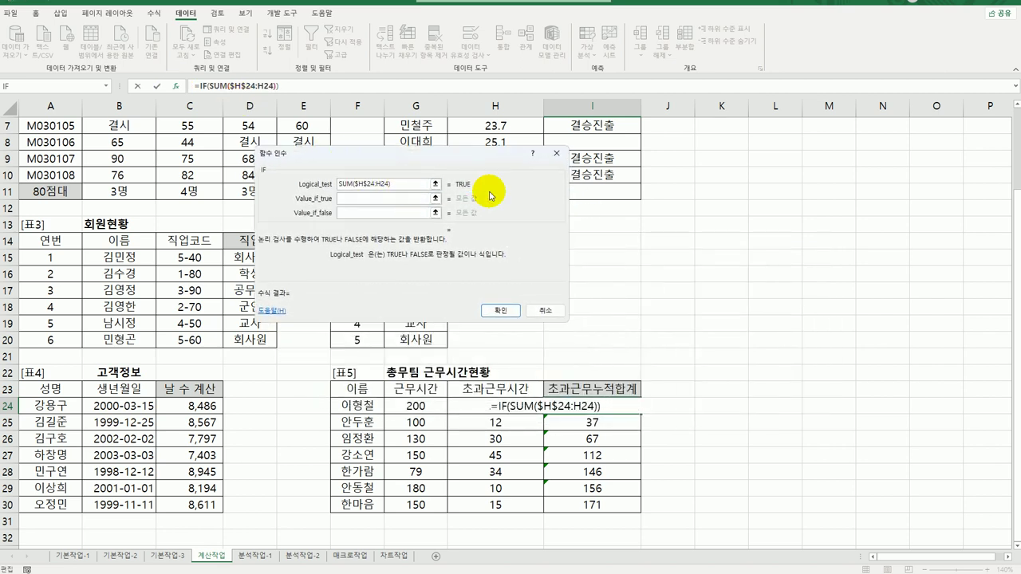
pyautogui.write('>=150')
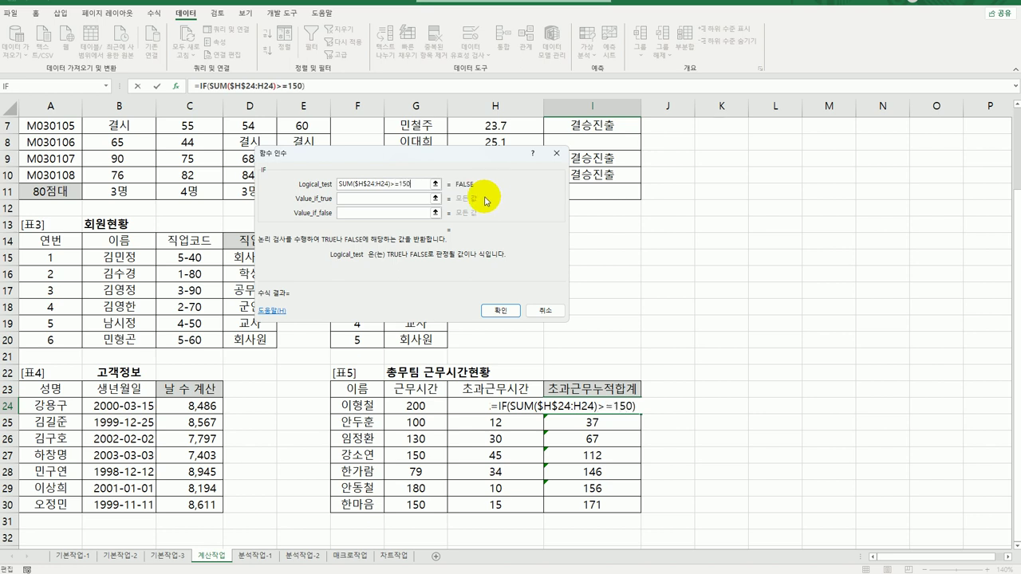
# - Set the IF function's value-if-true argument to "경고"
pyautogui.click(400, 198)
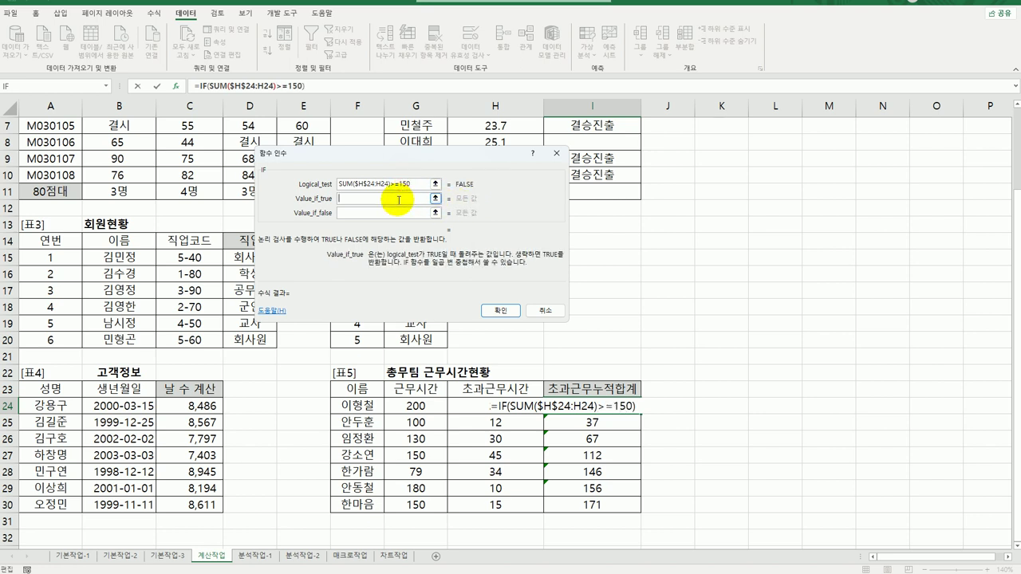
pyautogui.write('ru')
pyautogui.press('BackSpace')
pyautogui.press('BackSpace')
pyautogui.write('경ㄱ')
pyautogui.press('Tab')
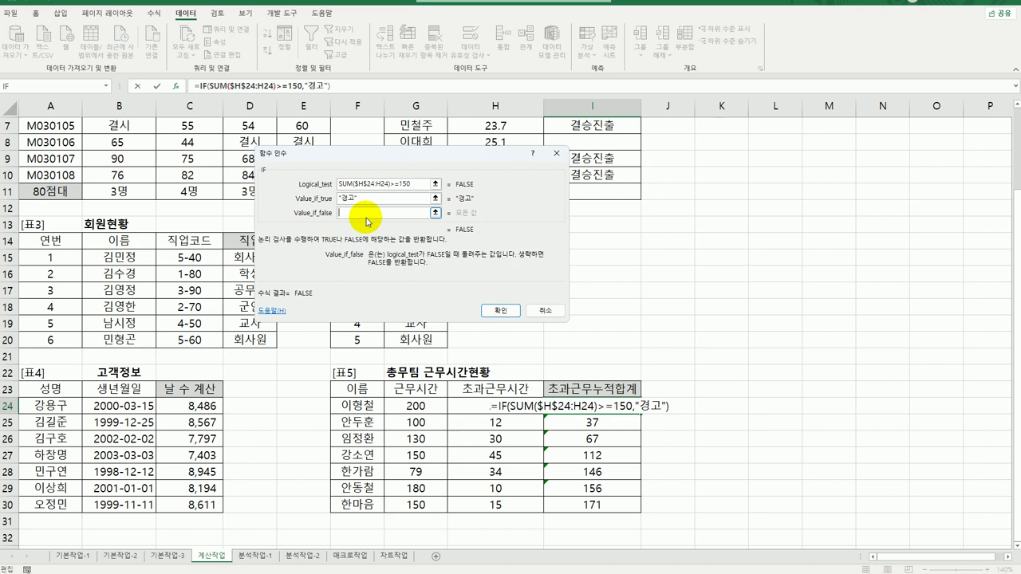
# - Nest a second IF in the value-if-false argument, reusing the logical test as SUM($H$24:H24)>=100 and returning "과다" when true
pyautogui.click(366, 217)
pyautogui.moveTo(392, 184); pyautogui.dragTo(285, 171)
pyautogui.hotkey('ctrl', 'c')
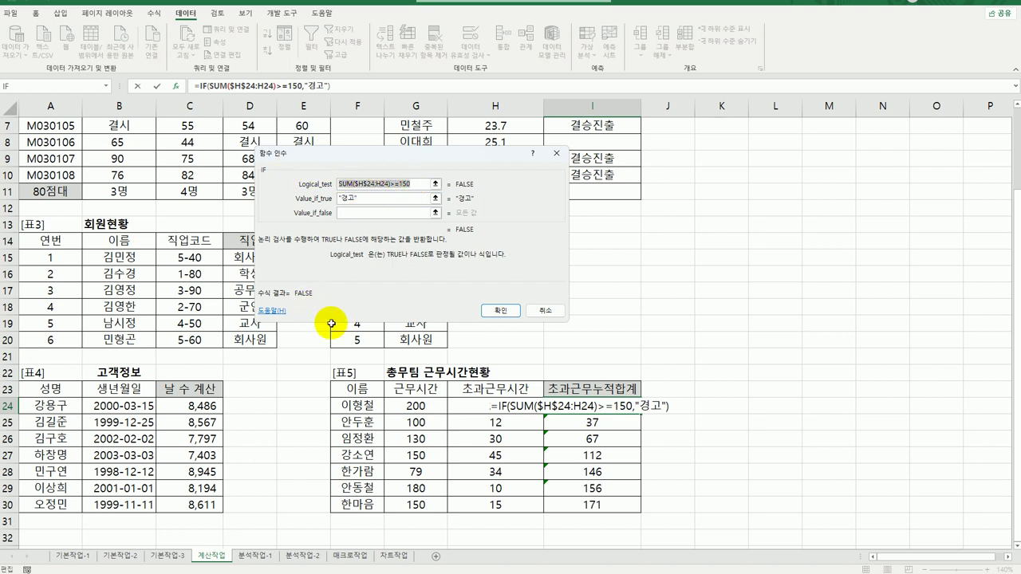
pyautogui.click(365, 212)
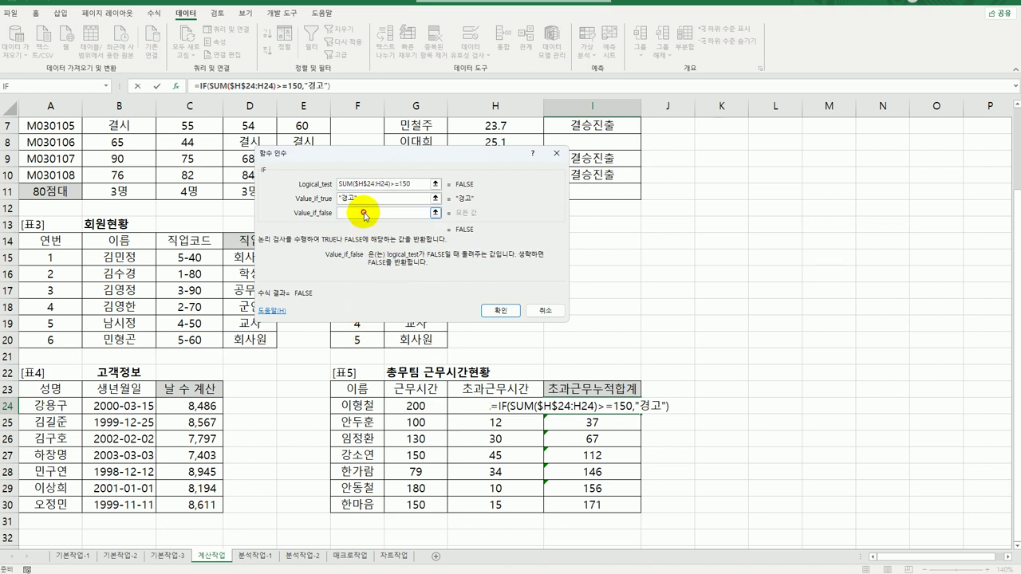
pyautogui.click(53, 84)
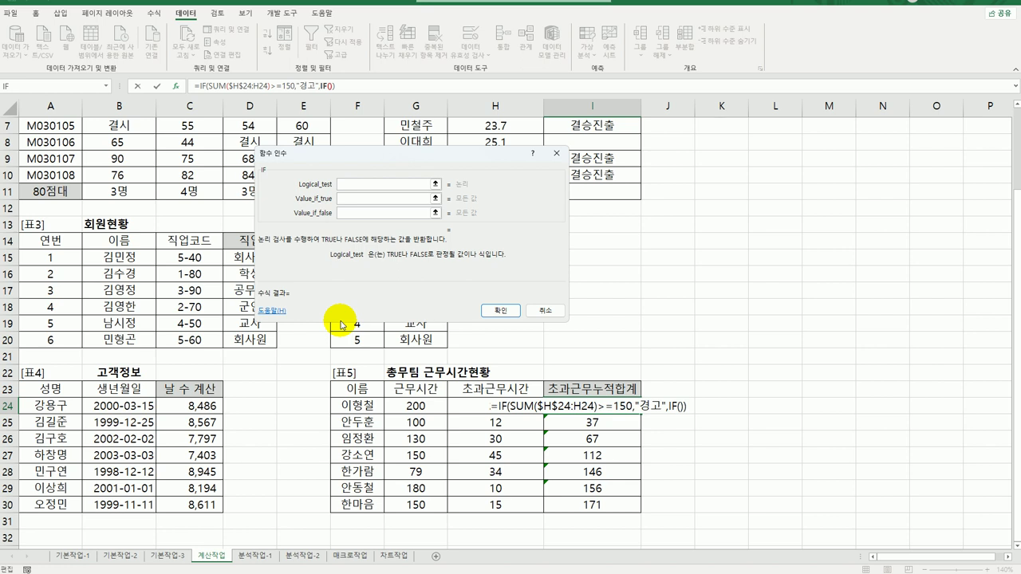
pyautogui.hotkey('ctrl', 'v')
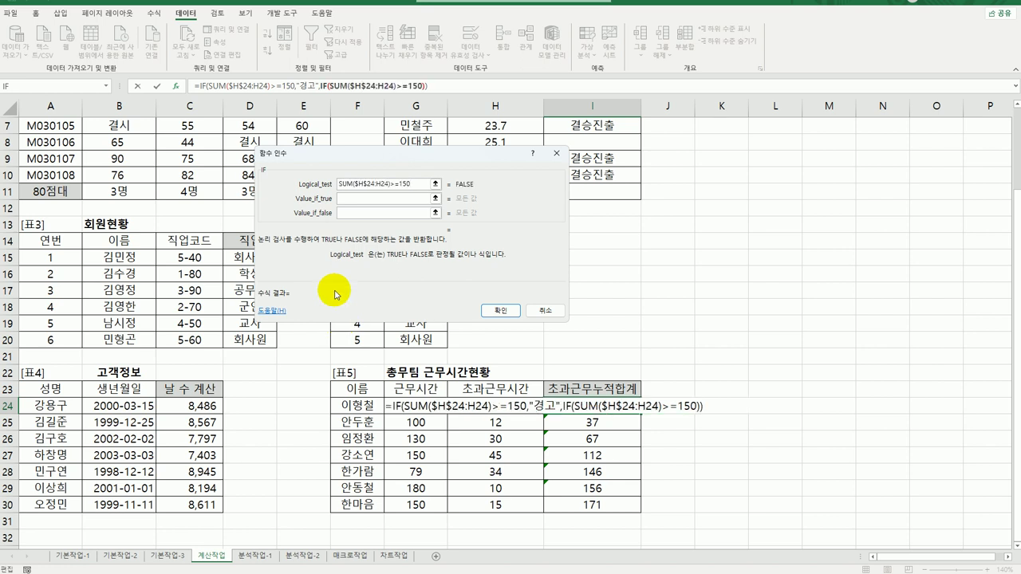
pyautogui.press('BackSpace')
pyautogui.press('BackSpace')
pyautogui.write('00')
pyautogui.press('Tab')
pyautogui.write('"과다"')
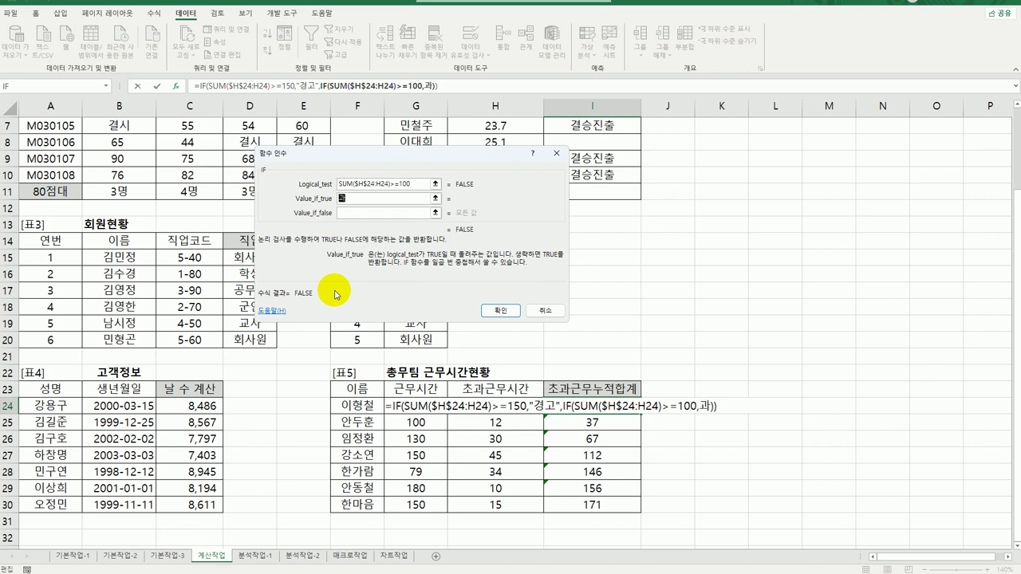
pyautogui.press('Tab')
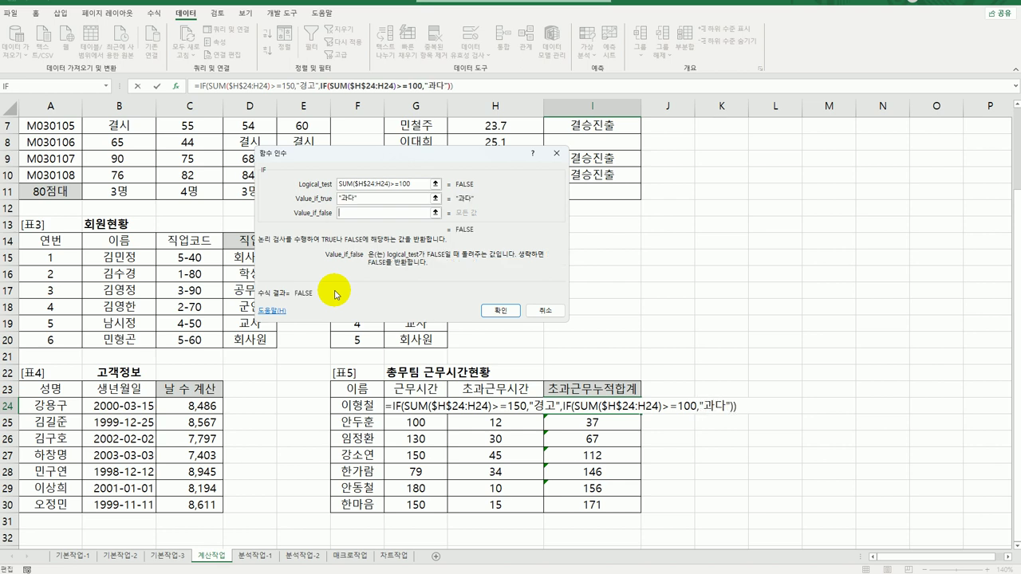
# - Nest a third IF testing SUM($H$24:H24)>=30, returning "보통" when true and "" when false, and complete the I24 formula
pyautogui.click(360, 215)
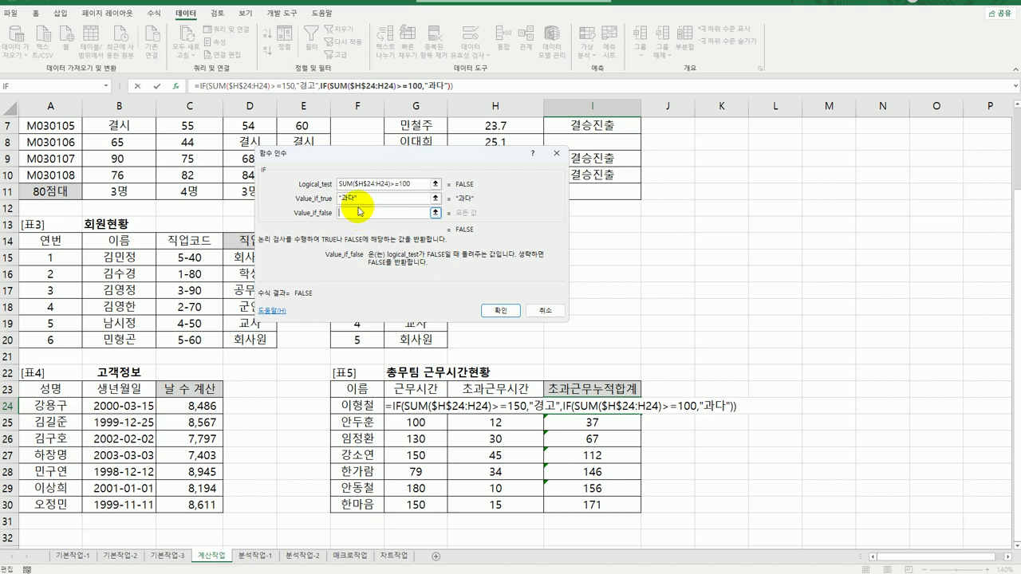
pyautogui.click(56, 86)
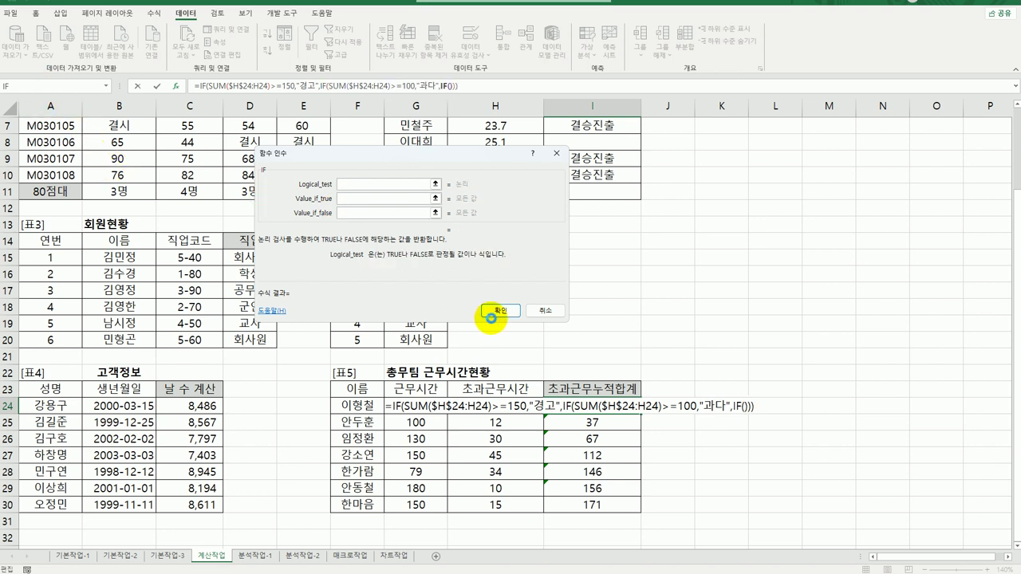
pyautogui.hotkey('ctrl', 'v')
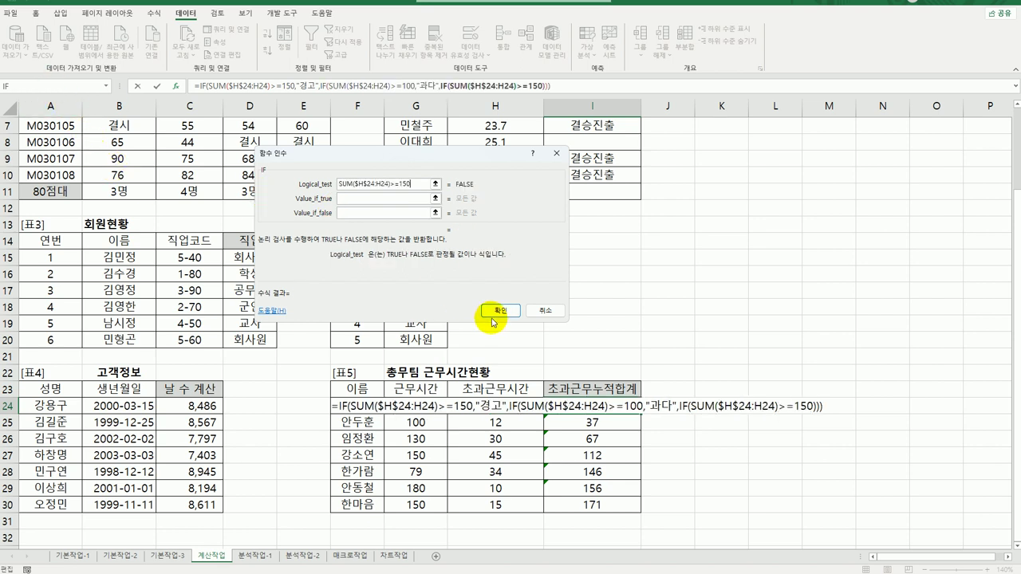
pyautogui.doubleClick(414, 184)
pyautogui.write('30')
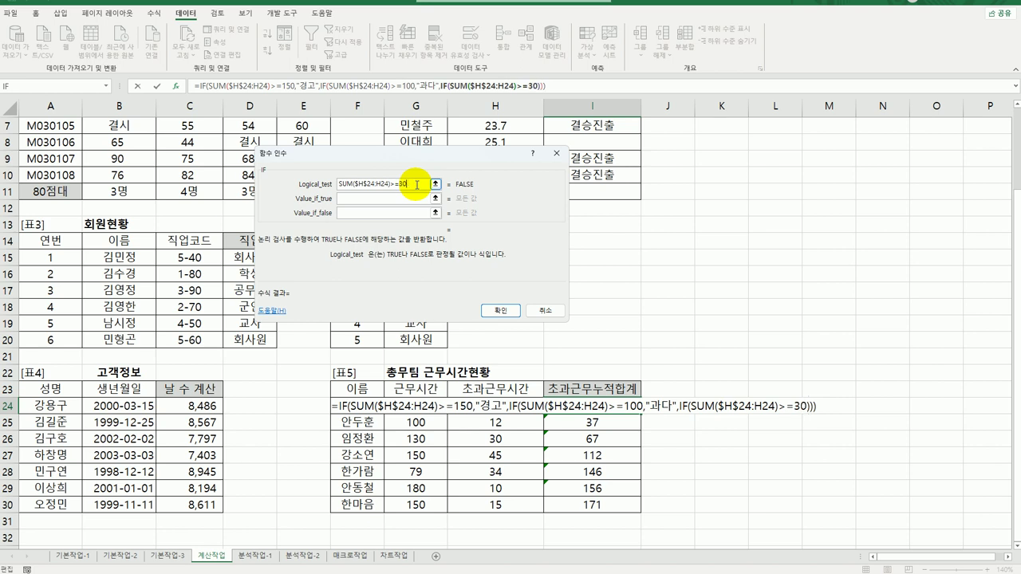
pyautogui.click(362, 199)
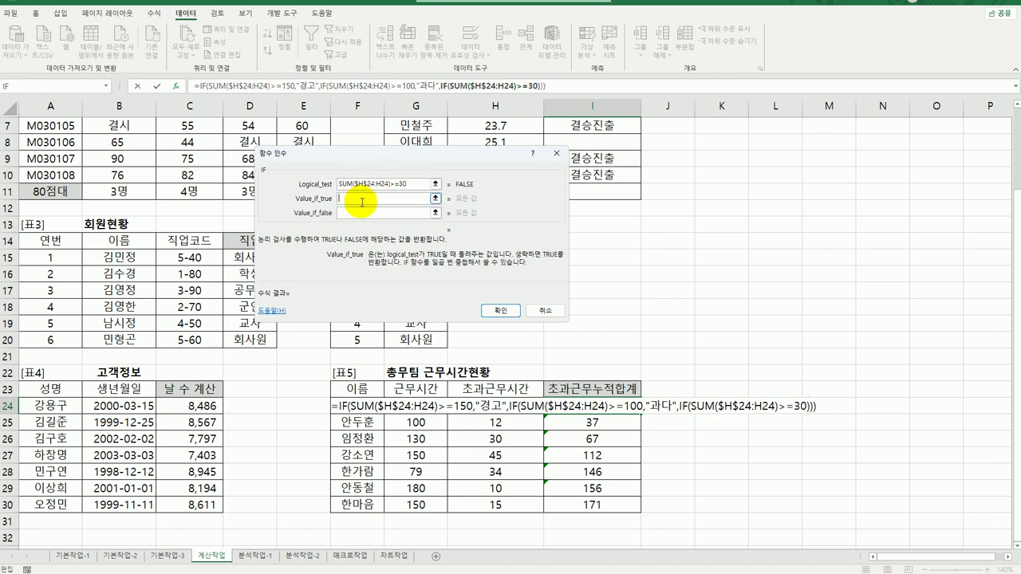
pyautogui.write('"보통"')
pyautogui.press('Tab')
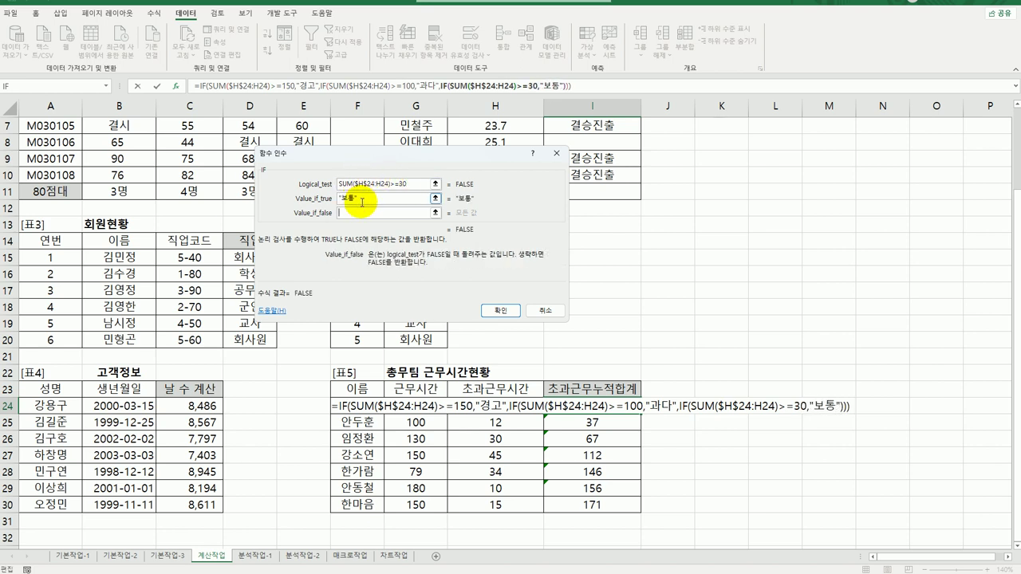
pyautogui.write('""')
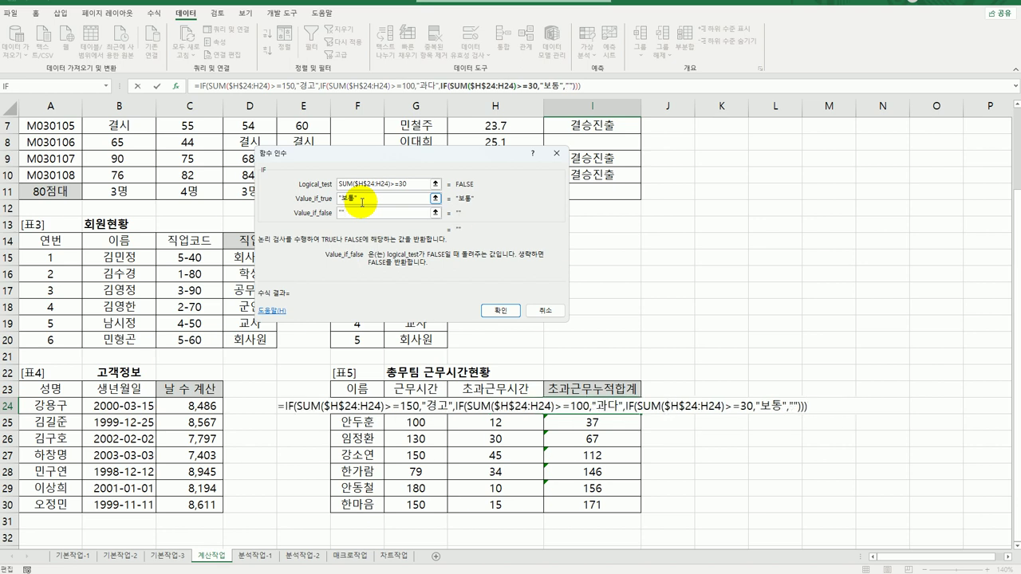
pyautogui.click(502, 310)
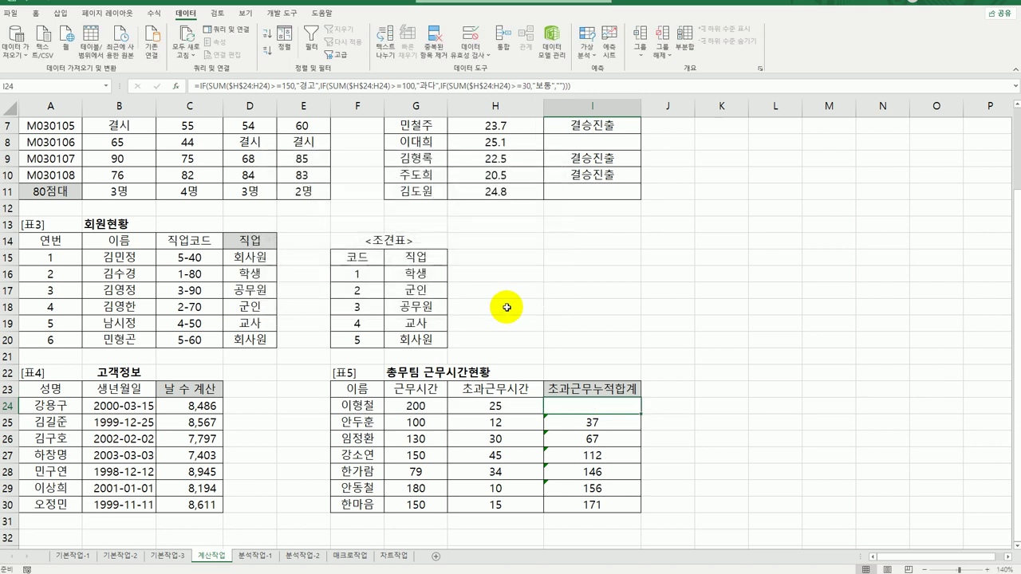
# - Fill the I24 formula down to I30 and ignore the formula error flags in I25:I29
pyautogui.moveTo(640, 413); pyautogui.dragTo(633, 505)
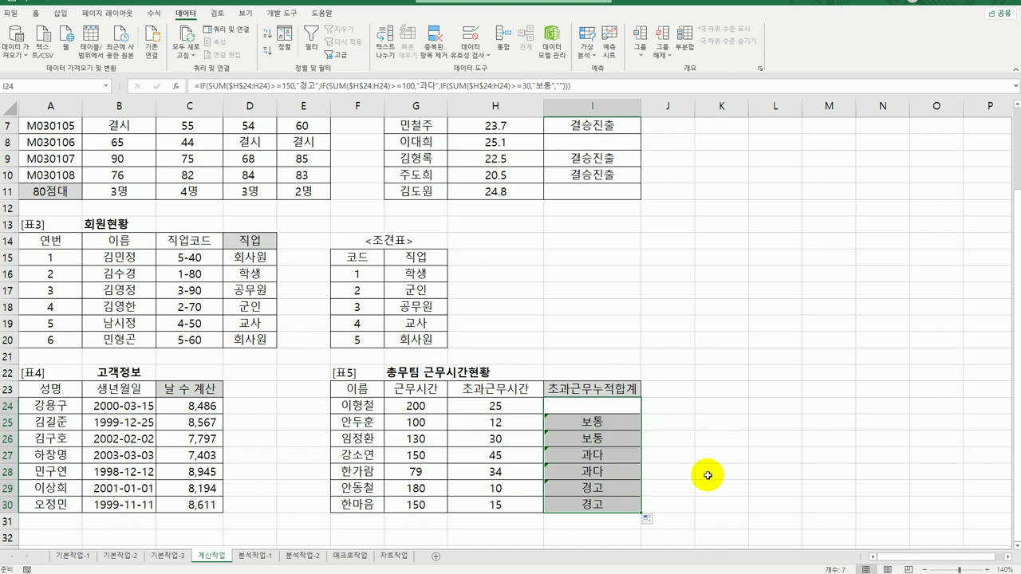
pyautogui.click(707, 475)
pyautogui.click(576, 425)
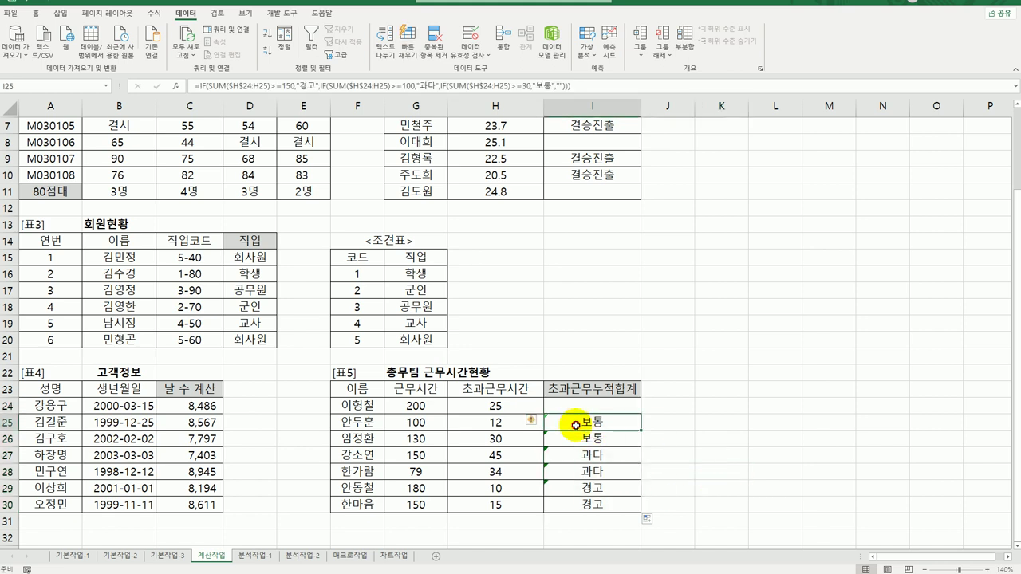
pyautogui.moveTo(576, 425); pyautogui.dragTo(576, 486)
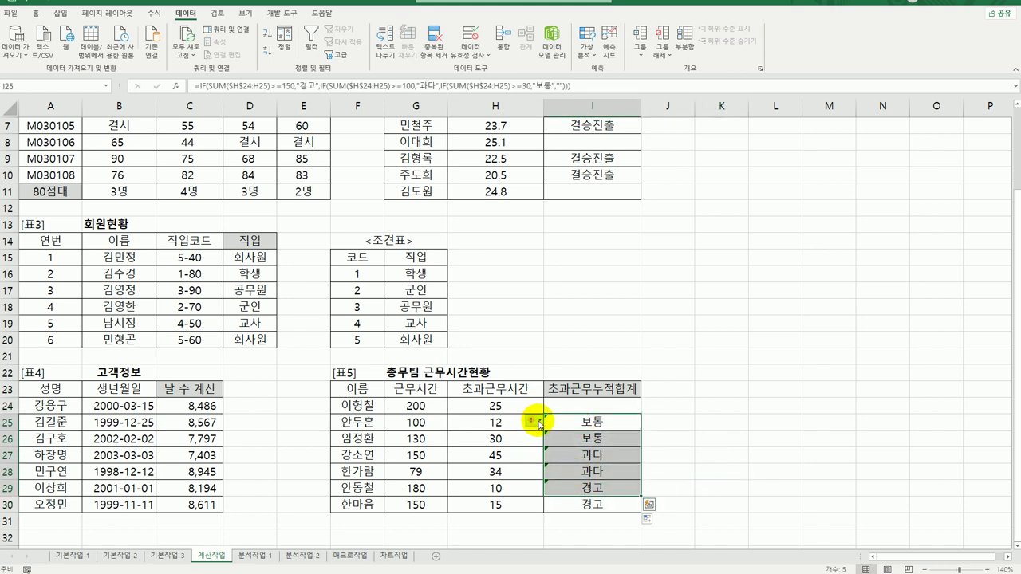
pyautogui.moveTo(540, 424)
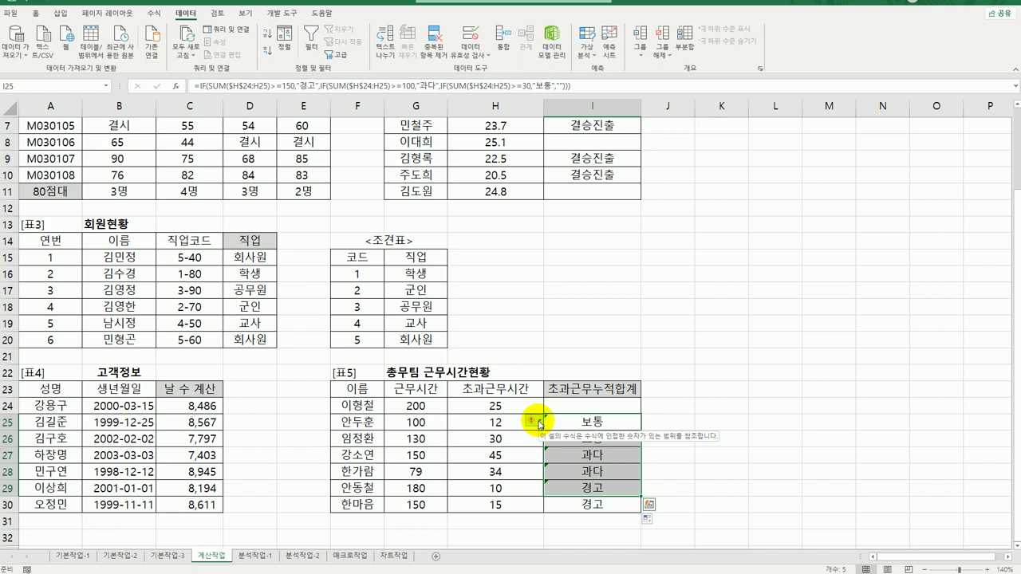
pyautogui.click(539, 423)
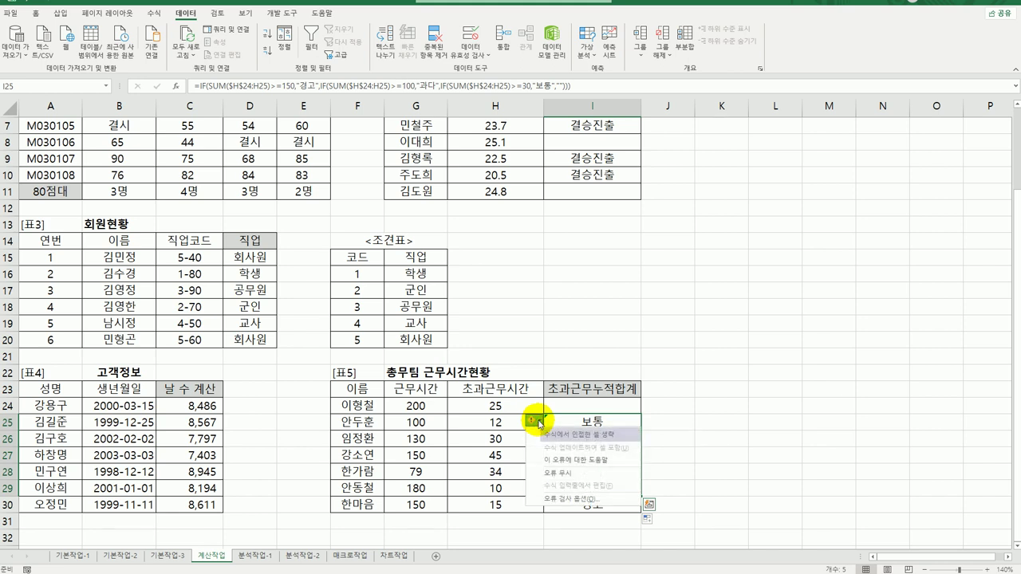
pyautogui.click(550, 484)
pyautogui.click(739, 461)
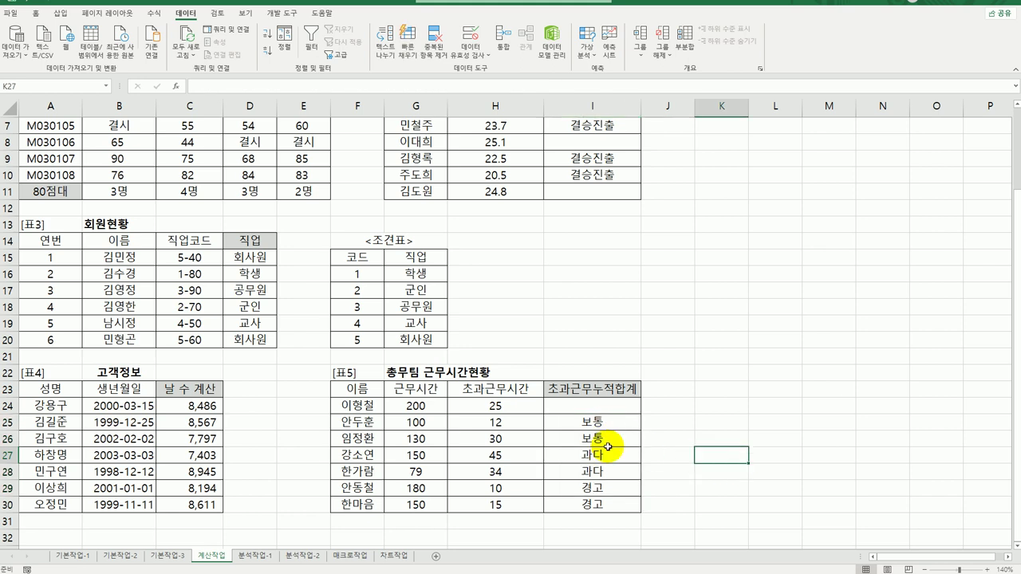
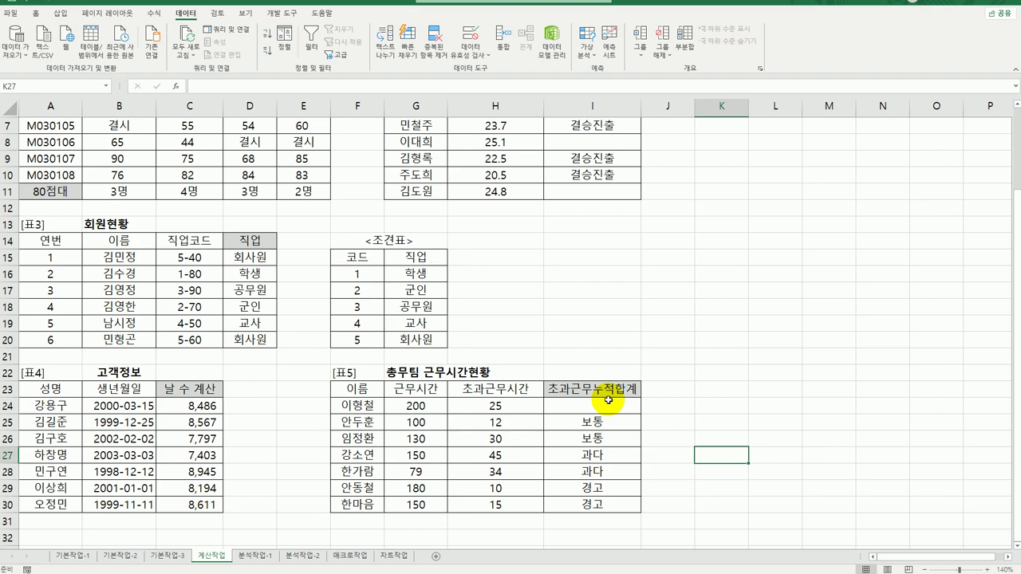
pyautogui.scroll(2, 606, 410)
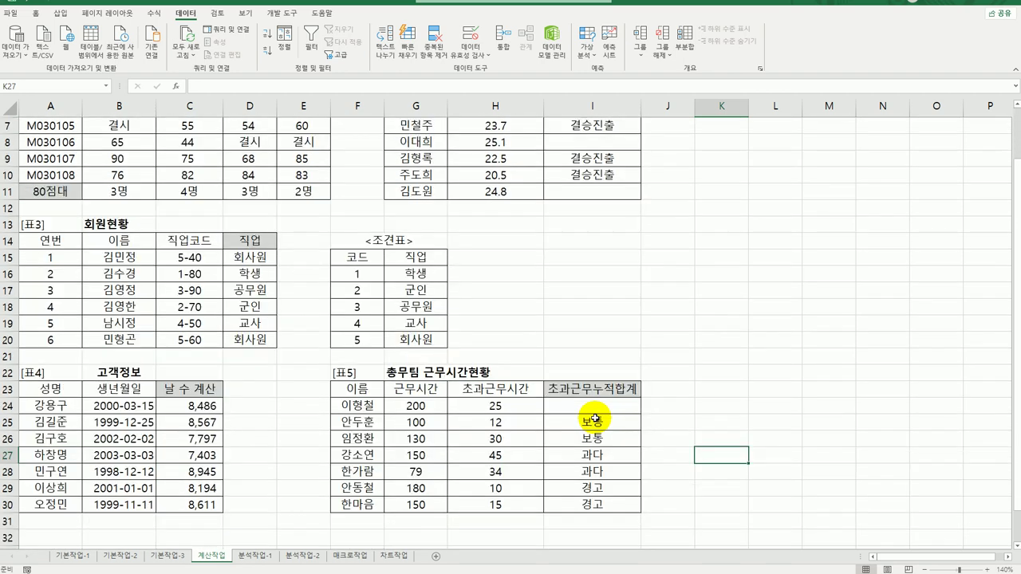
pyautogui.scroll(-2, 595, 418)
pyautogui.scroll(-2, 595, 418)
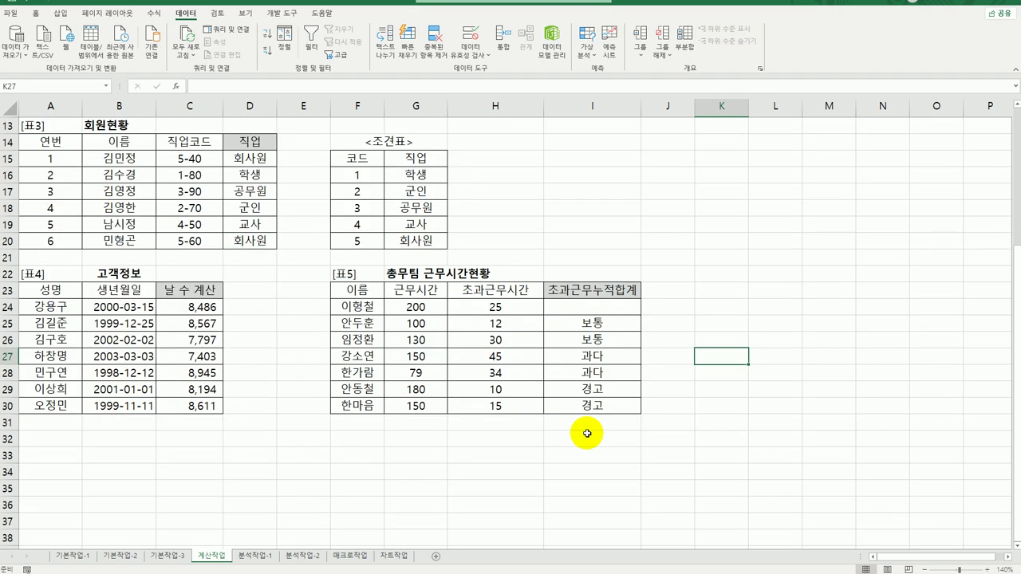
# - On the 분석작업-1 sheet, name cell B18 영지차이익액
pyautogui.click(249, 556)
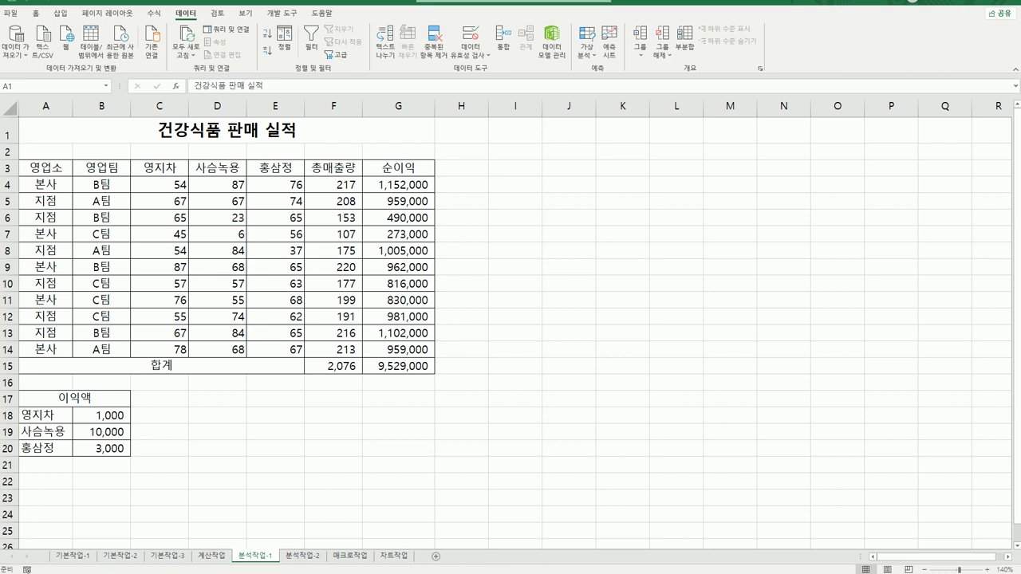
pyautogui.click(89, 415)
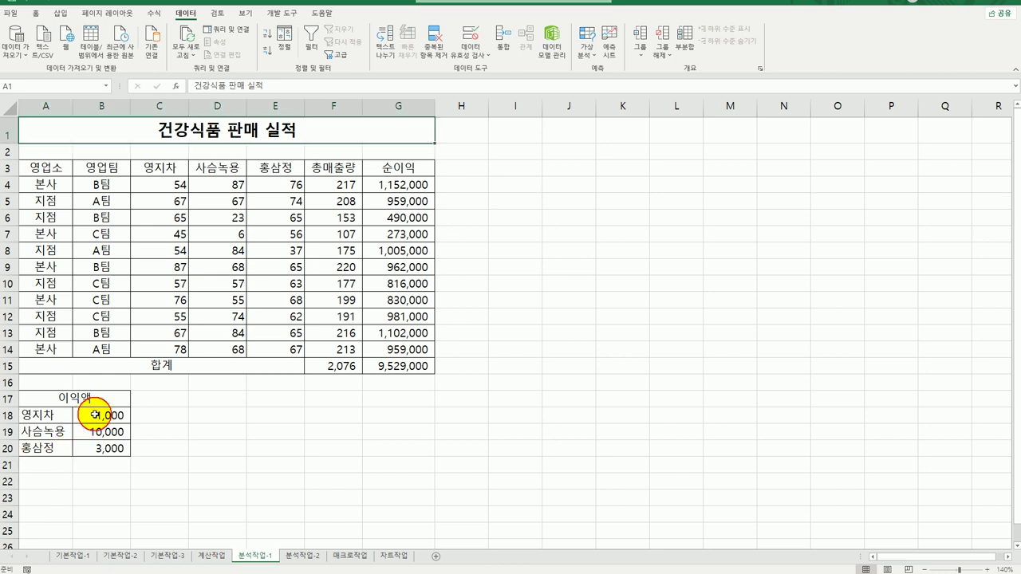
pyautogui.click(37, 86)
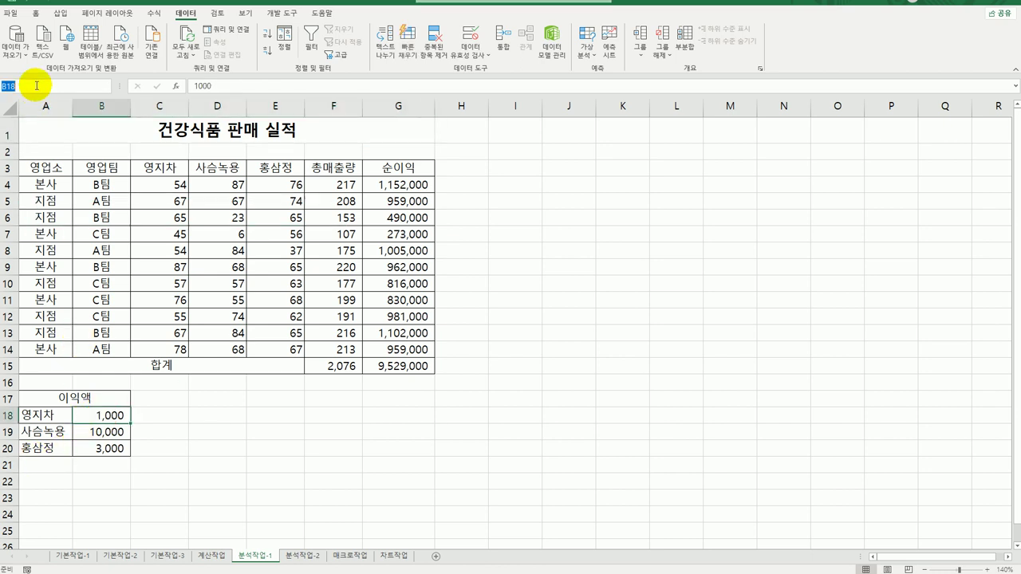
pyautogui.write('영지차이익')
pyautogui.press('BackSpace')
pyautogui.write('액')
pyautogui.press('Return')
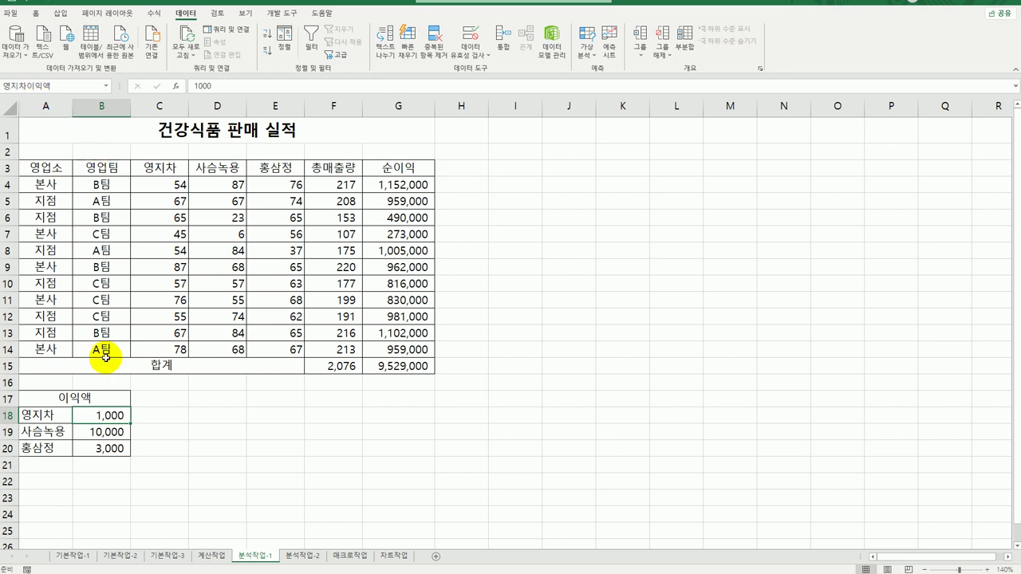
# - Name cell B19, the 사슴녹용 profit amount, 사슴녹용이익액
pyautogui.click(108, 433)
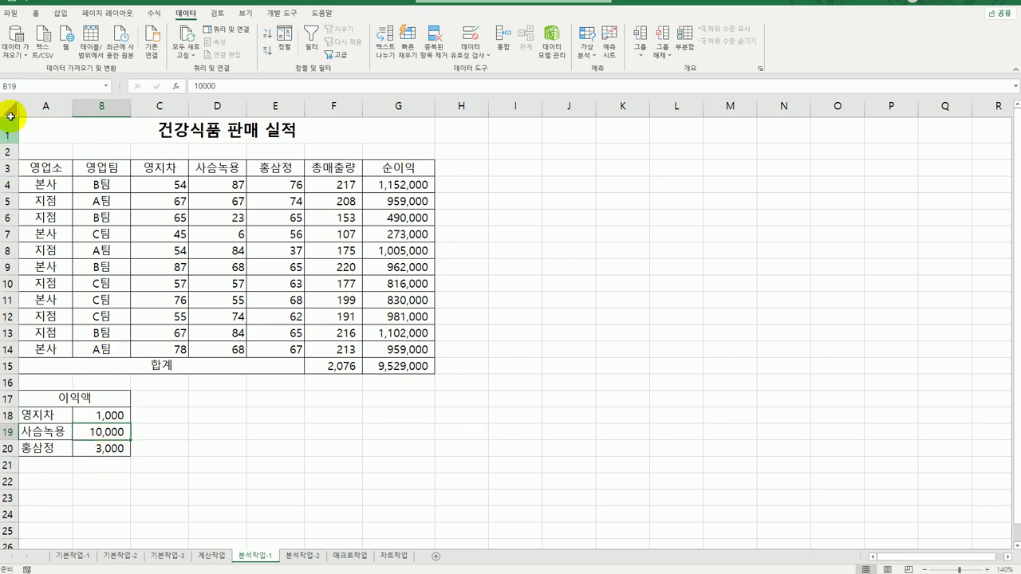
pyautogui.click(32, 83)
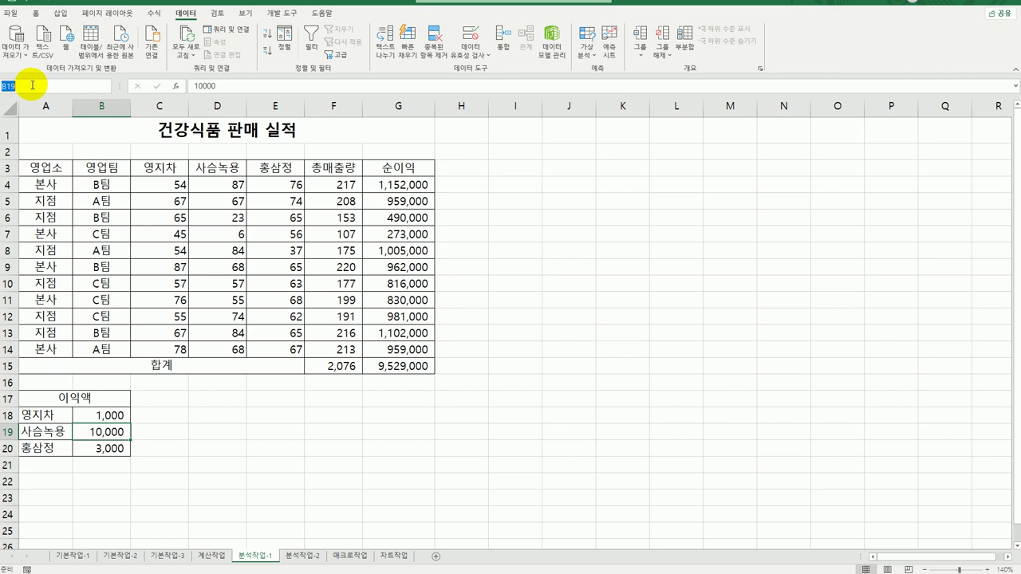
pyautogui.write('사슴녹용')
pyautogui.write('이이')
pyautogui.write('액')
pyautogui.press('Return')
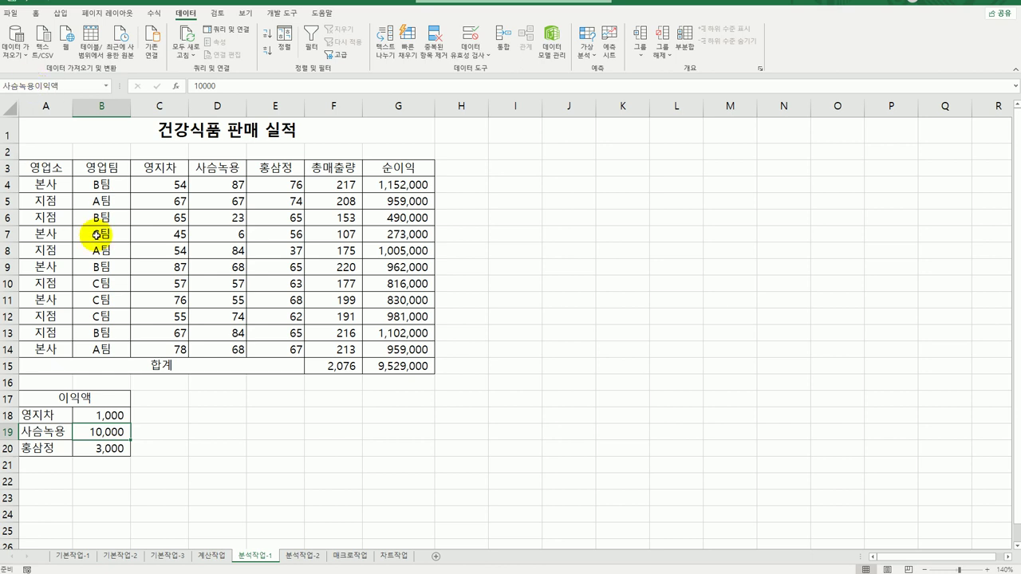
# - Name cell B20, the 홍삼정 profit amount, 홍삼정이익액
pyautogui.click(86, 448)
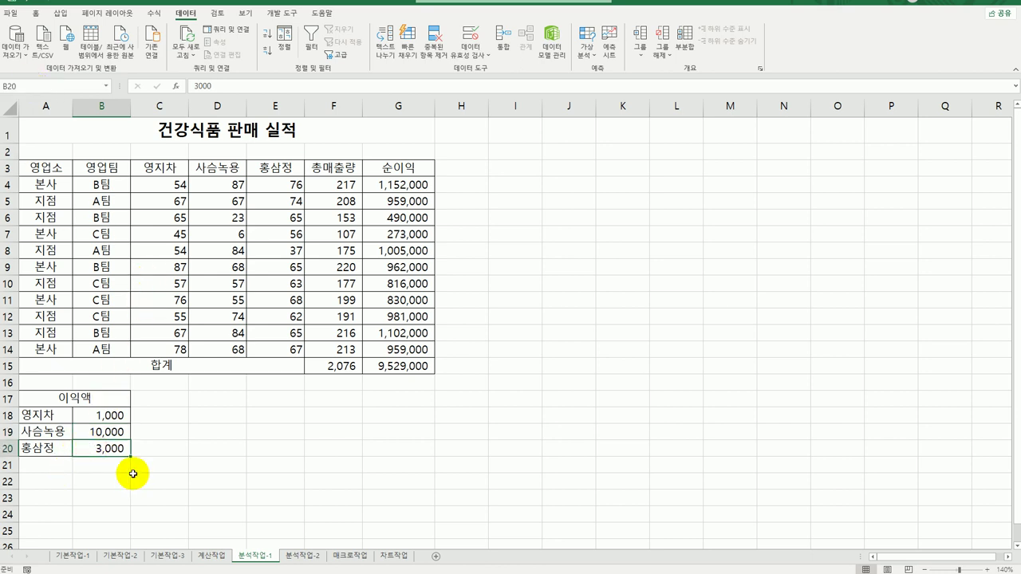
pyautogui.click(50, 89)
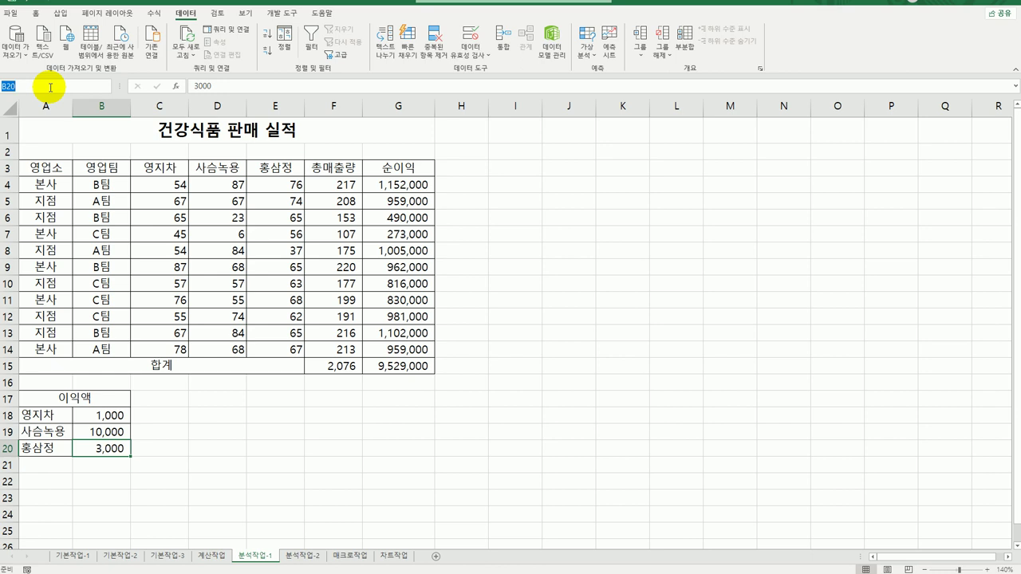
pyautogui.write('홍삼정이익액')
pyautogui.press('Return')
# - Name cell G15, the total of the 순이익 column, 순이익합계
pyautogui.click(423, 369)
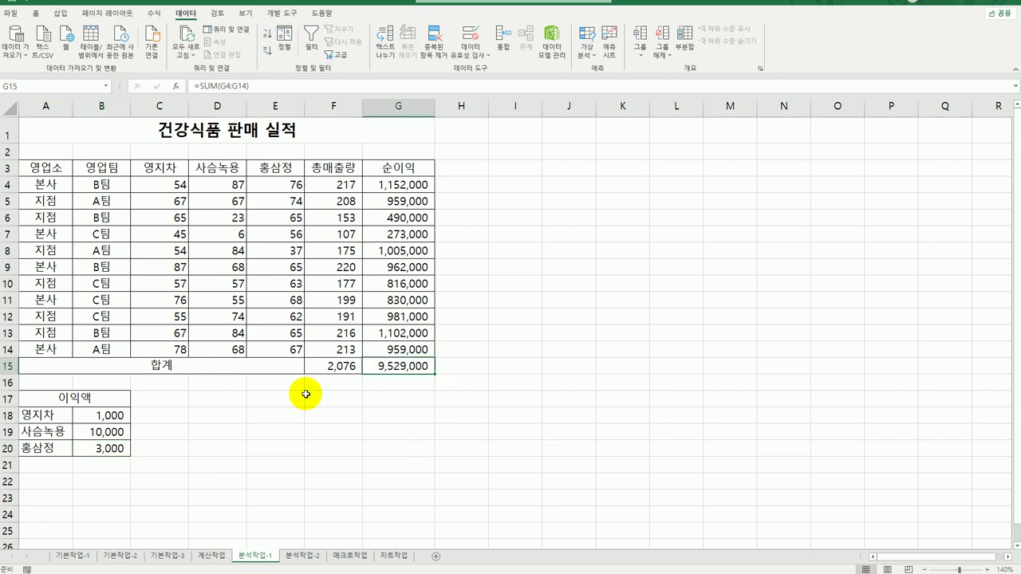
pyautogui.click(46, 83)
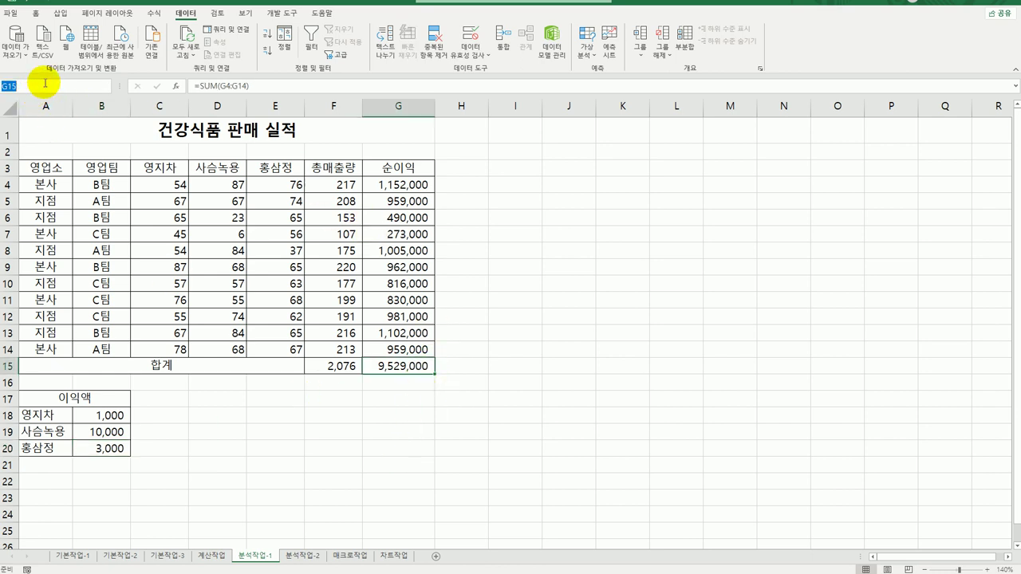
pyautogui.write('순이익합계')
pyautogui.press('Return')
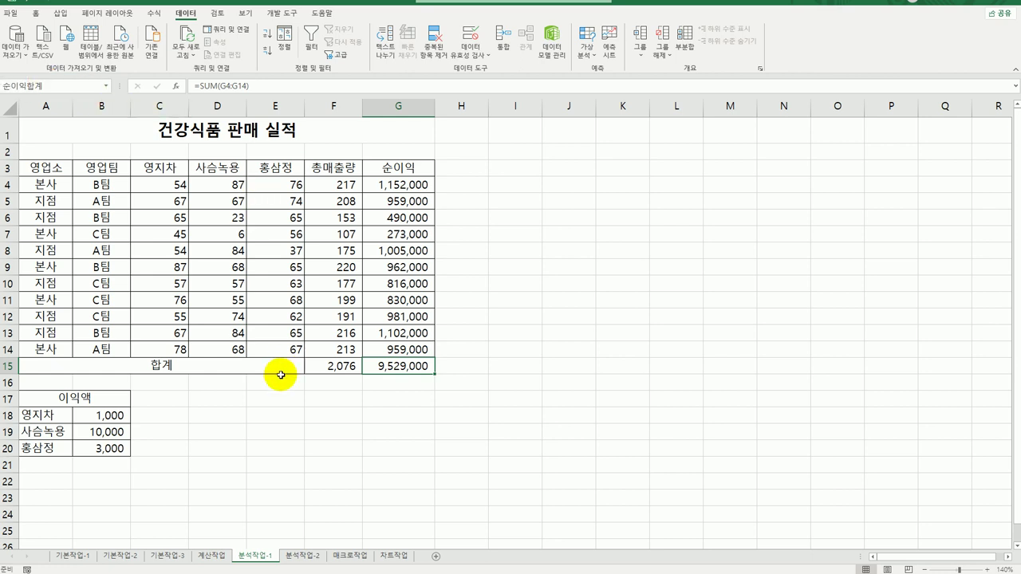
# - Check the defined names for the profit amounts and 순이익합계, and the cells they refer to, in the Name Manager
pyautogui.click(109, 415)
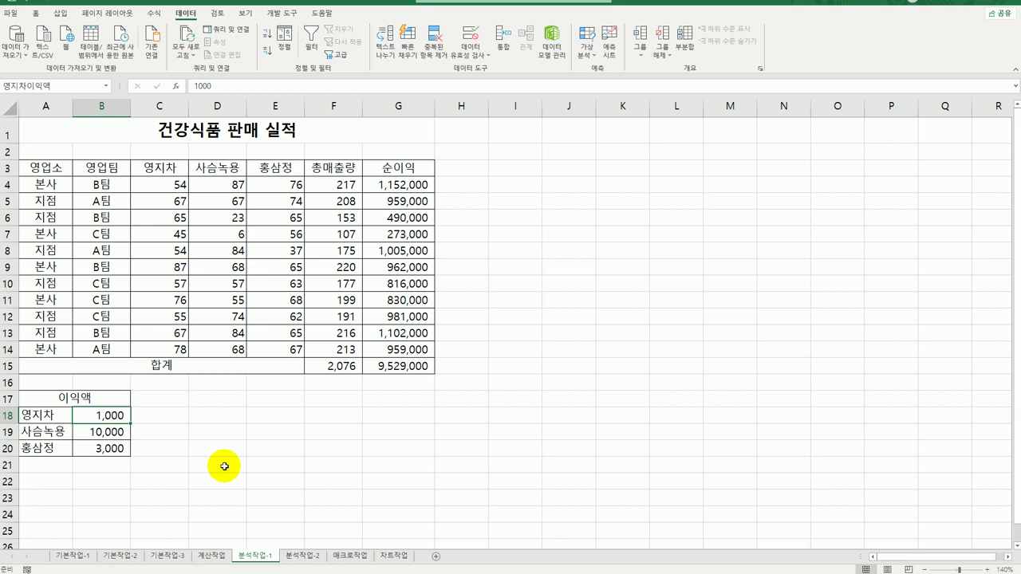
pyautogui.click(152, 12)
pyautogui.click(308, 45)
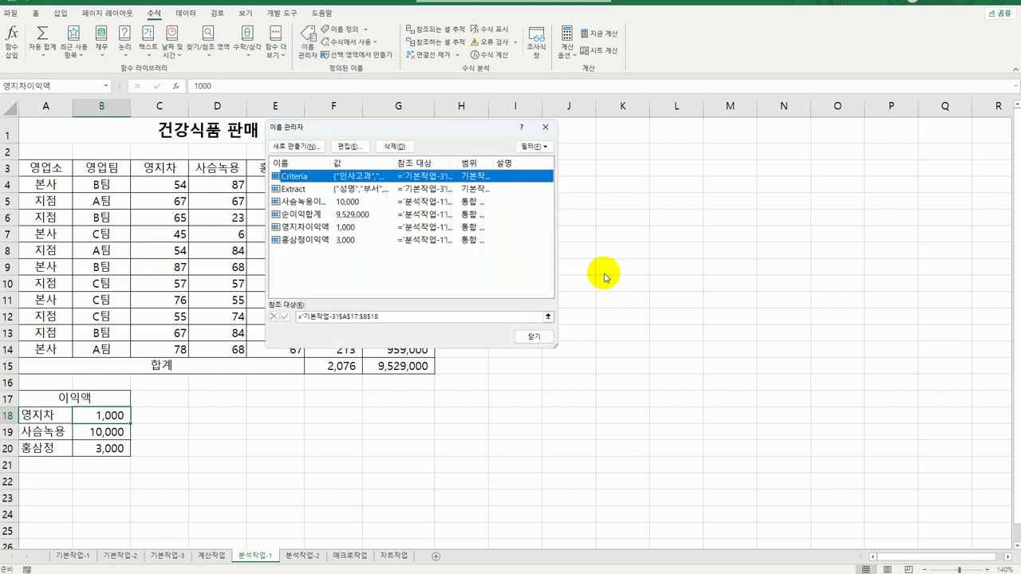
pyautogui.click(323, 214)
pyautogui.click(323, 228)
pyautogui.click(324, 240)
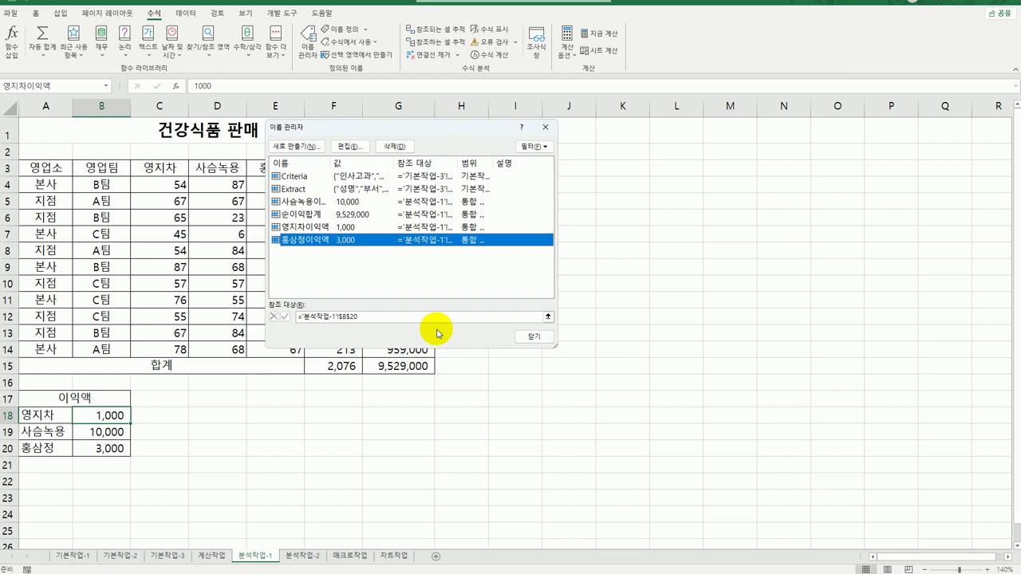
pyautogui.click(534, 337)
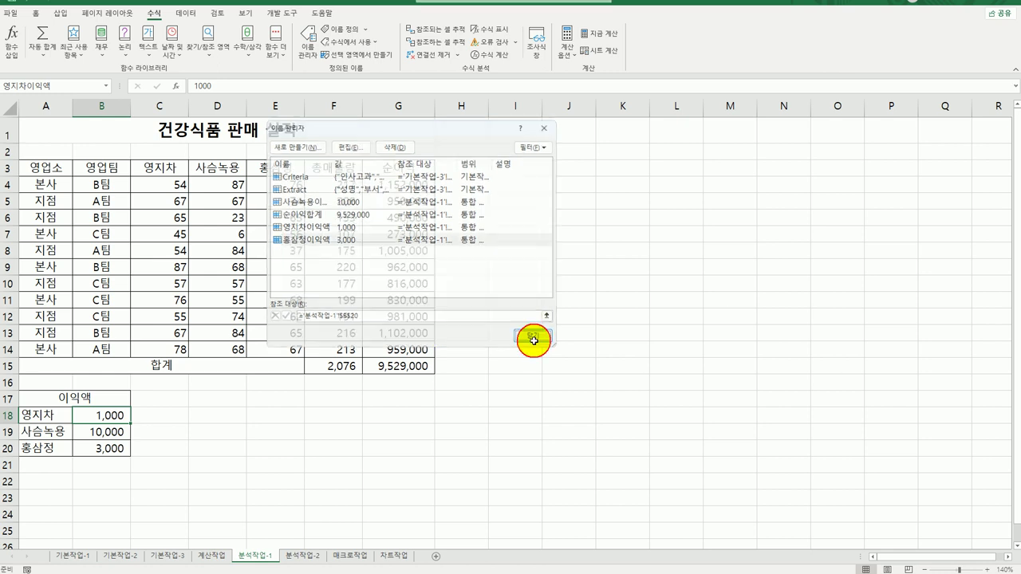
pyautogui.click(610, 423)
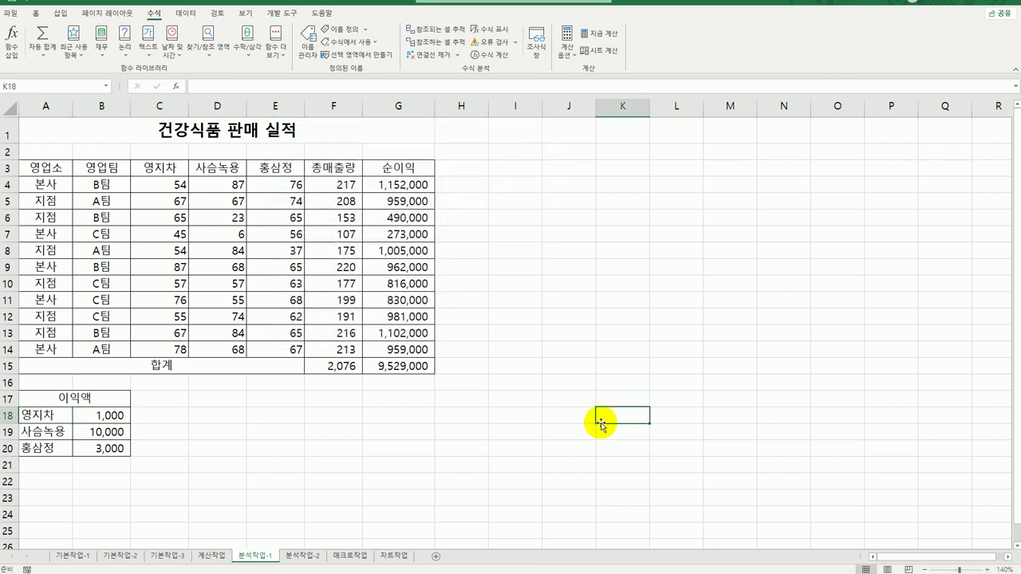
# - Add a scenario named 이익액증가 with B18:B20 as the changing cells and an empty description
pyautogui.moveTo(103, 415); pyautogui.dragTo(105, 446)
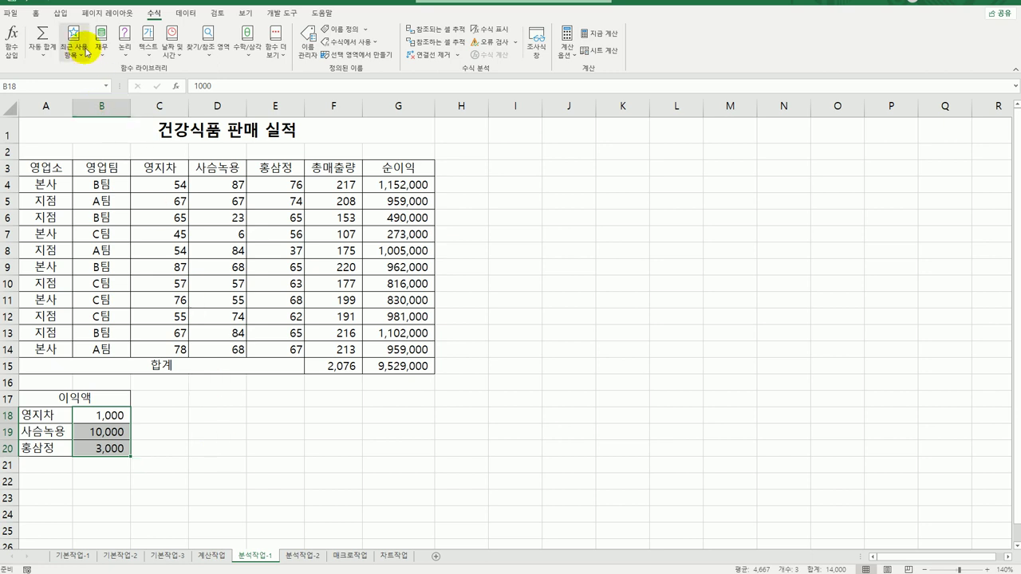
pyautogui.click(180, 14)
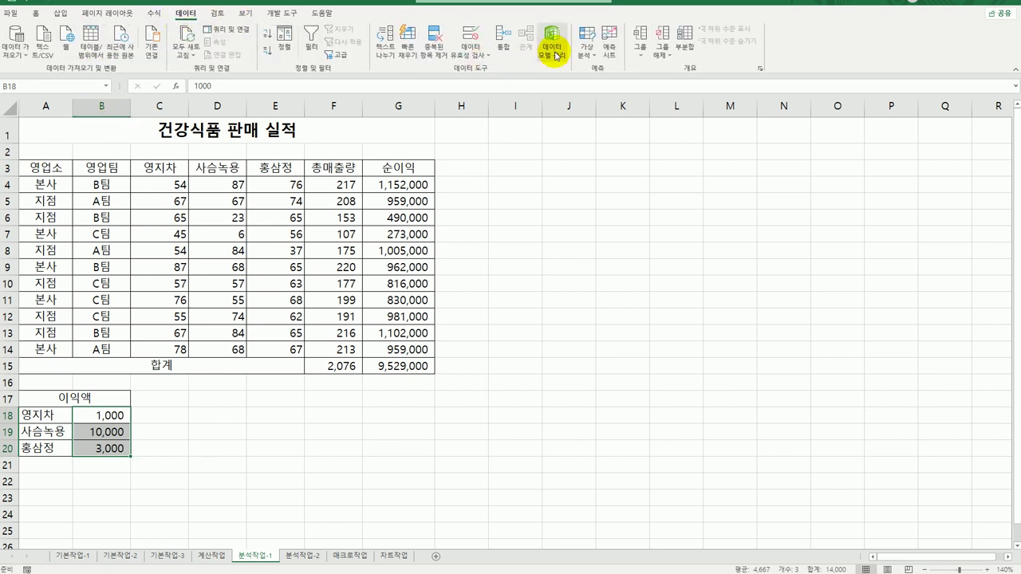
pyautogui.click(586, 48)
pyautogui.click(591, 69)
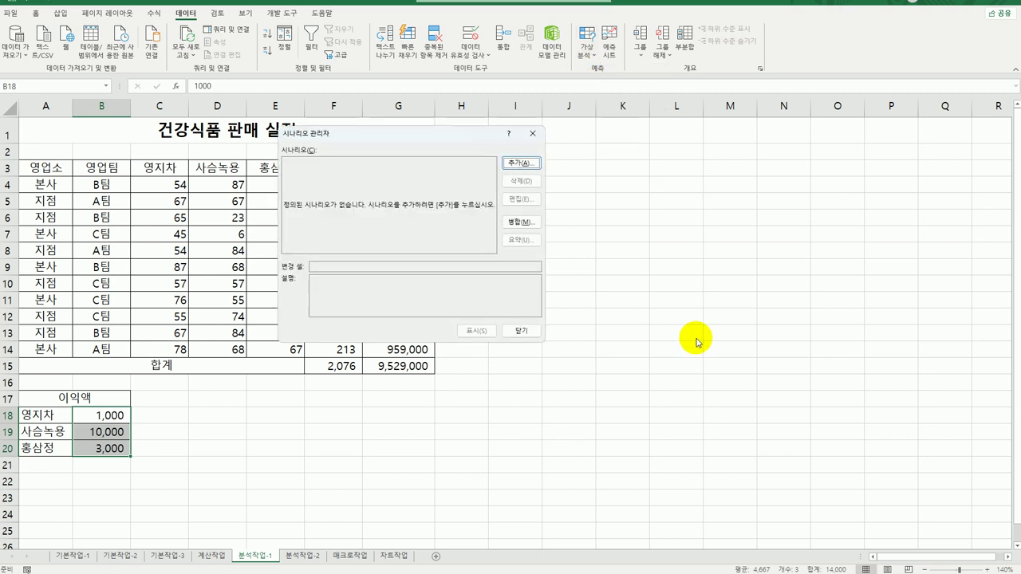
pyautogui.click(516, 163)
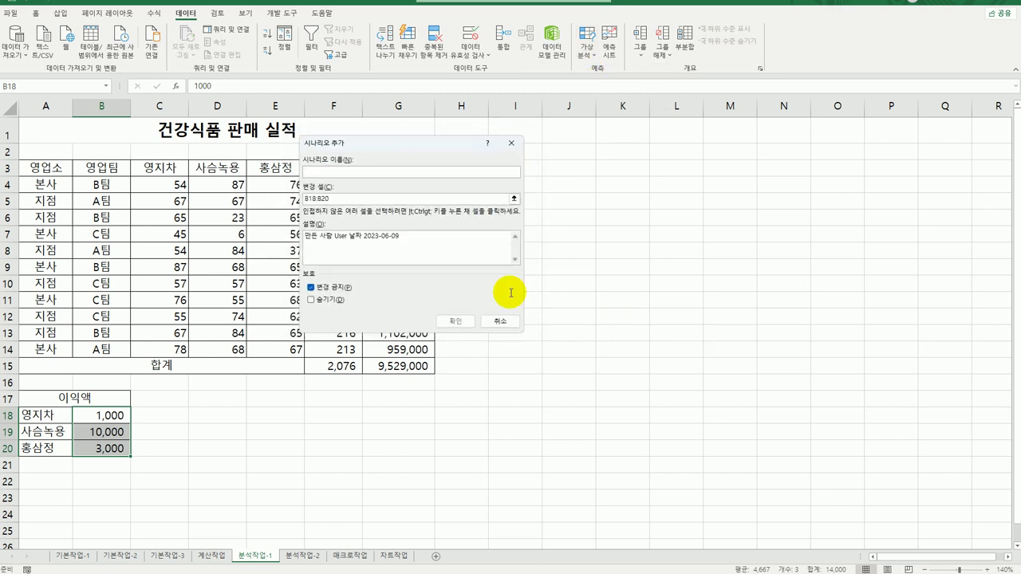
pyautogui.moveTo(407, 235); pyautogui.dragTo(323, 229)
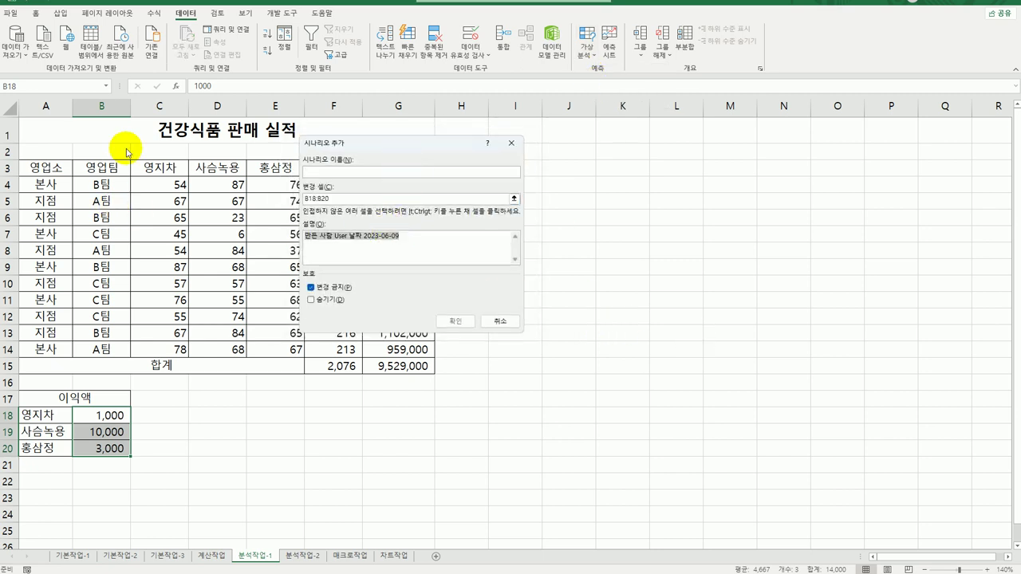
pyautogui.press('Delete')
pyautogui.click(323, 171)
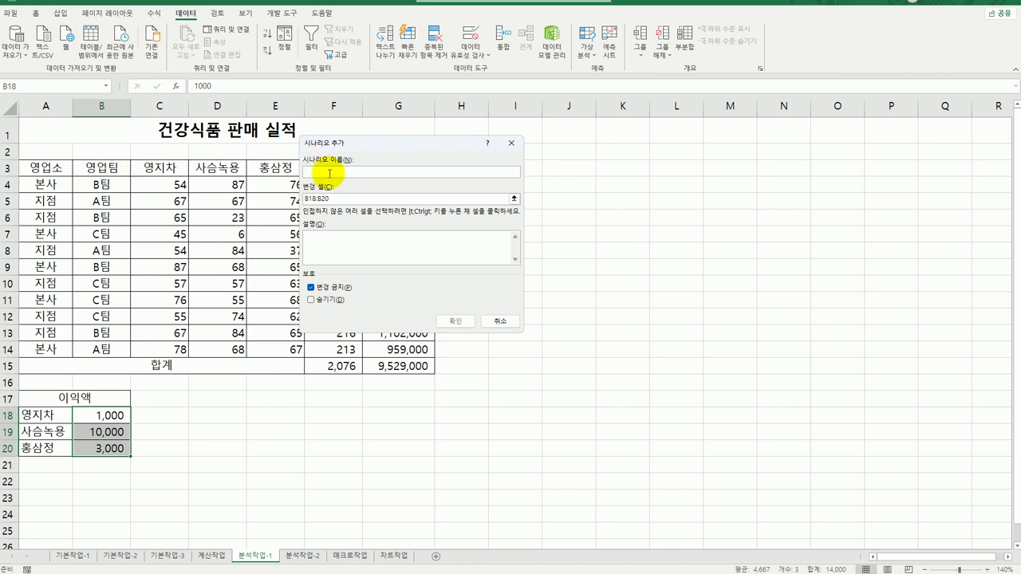
pyautogui.write('이익액증가')
pyautogui.click(455, 323)
# - Set the 이익액증가 scenario values to 1500 for 영지차이익액, 11000 for 사슴녹용이익액 and 3500 for 홍삼정이익액
pyautogui.write('15')
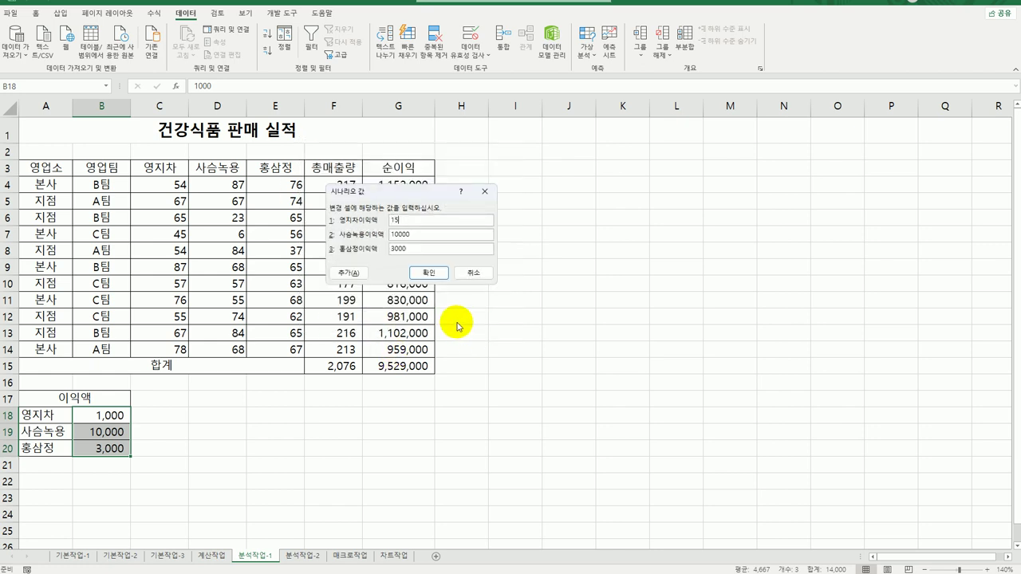
pyautogui.write('00')
pyautogui.press('Tab')
pyautogui.write('11000')
pyautogui.press('Tab')
pyautogui.write('3500')
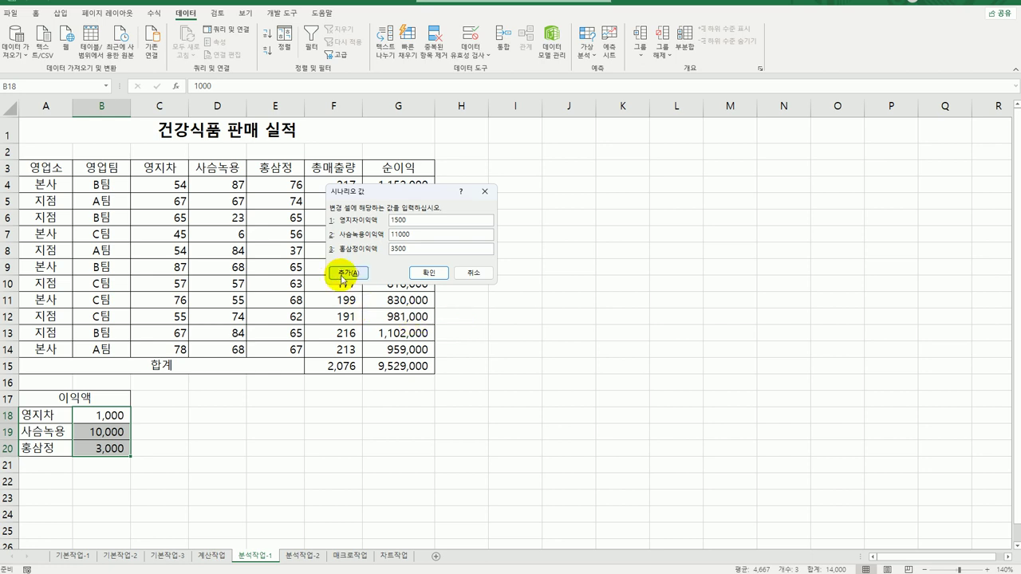
# - Add a second scenario named 이익액감소 for changing cells B18:B20, with its description cleared
pyautogui.click(347, 273)
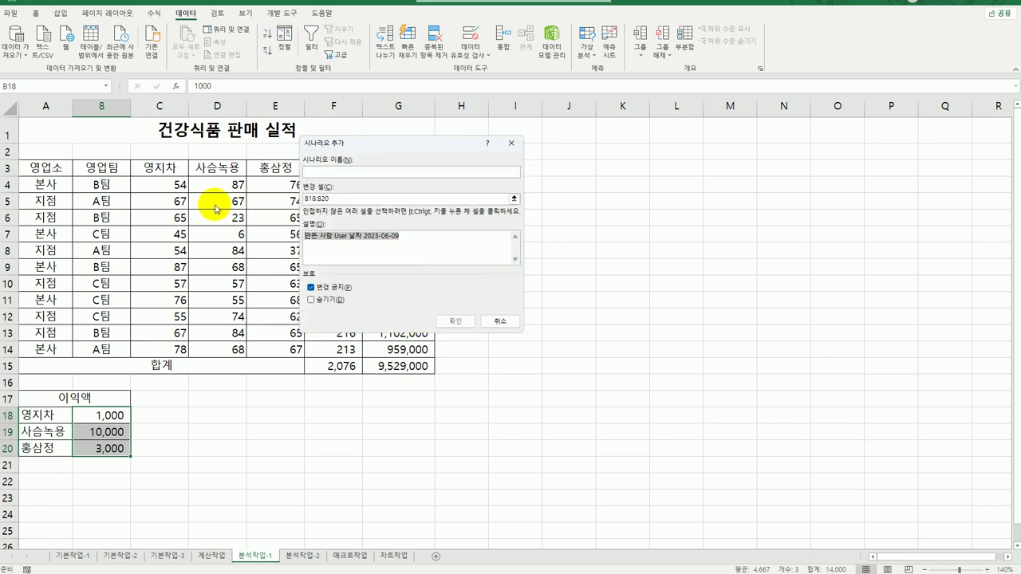
pyautogui.press('Delete')
pyautogui.click(331, 172)
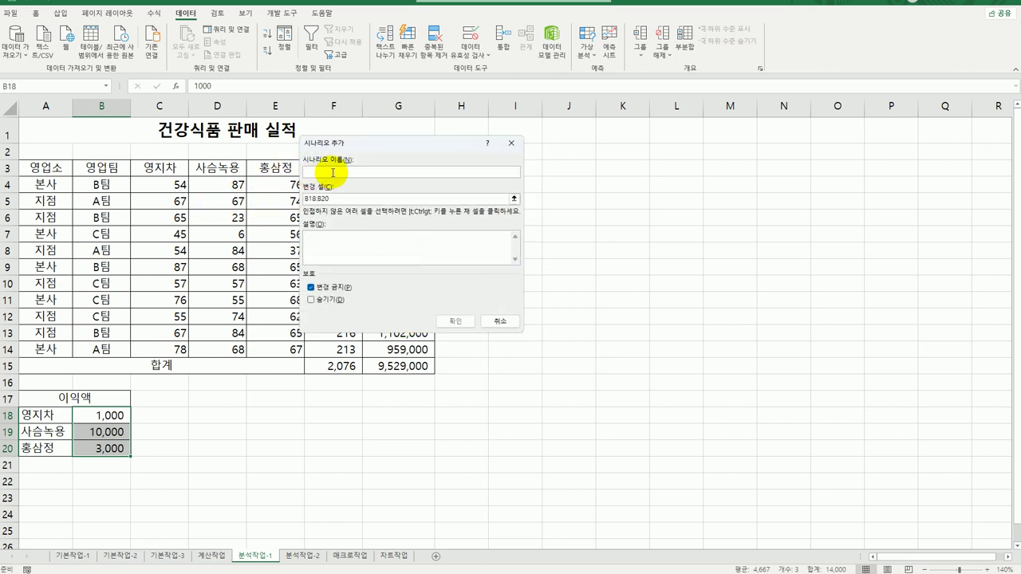
pyautogui.write('이')
pyautogui.write('익액감소')
pyautogui.press('Tab')
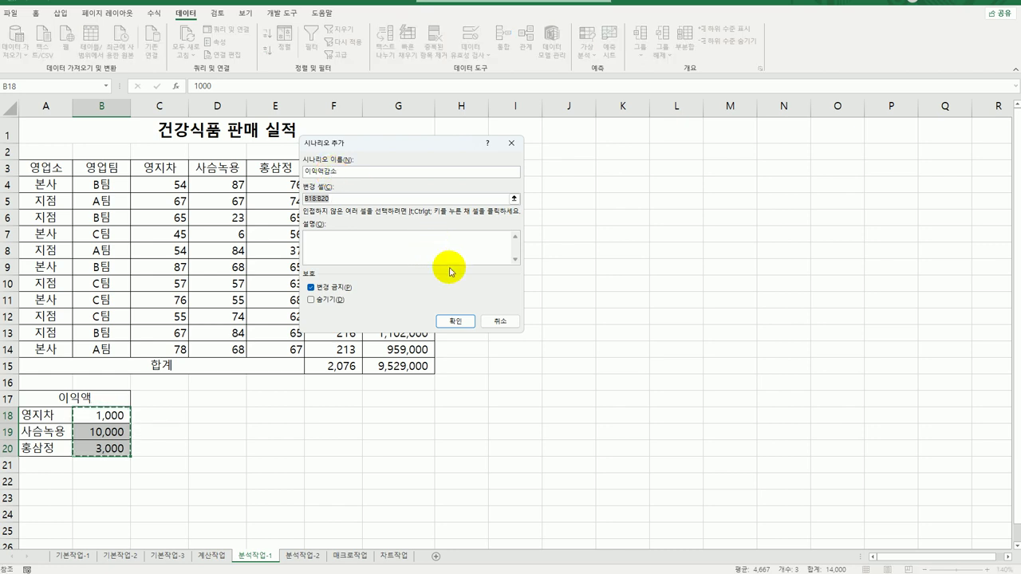
pyautogui.click(464, 321)
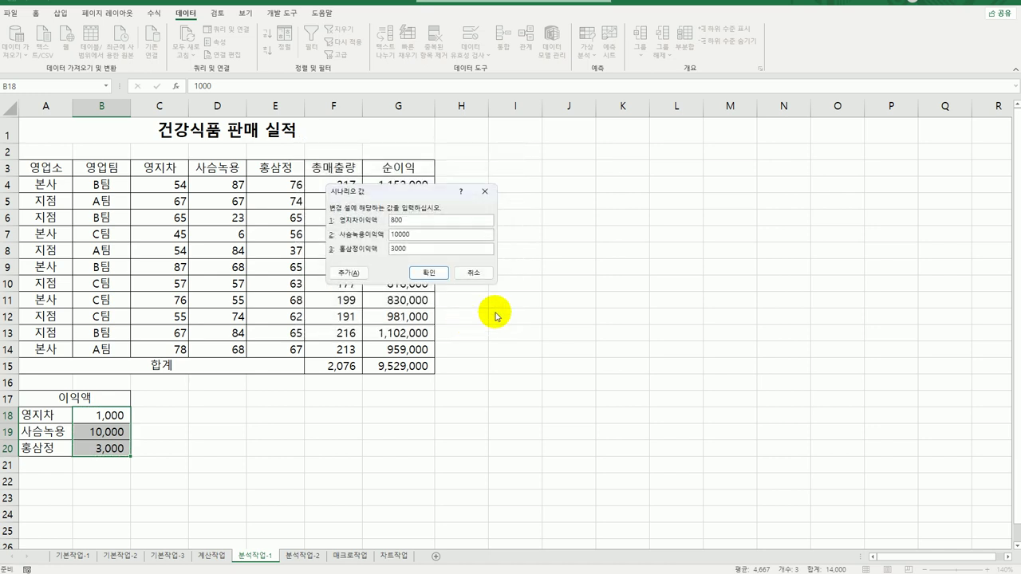
# - Set the 이익액감소 scenario values to 800 for 영지차이익액, 9000 for 사슴녹용이익액 and 2500 for 홍삼정이익액
pyautogui.press('Tab')
pyautogui.write('9')
pyautogui.click(427, 272)
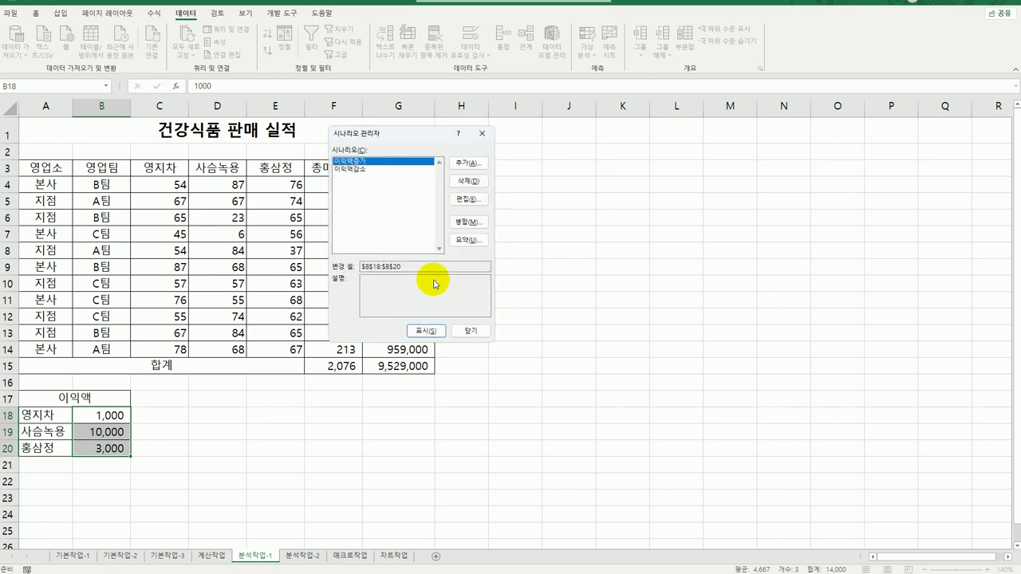
# - Generate a scenario summary report with G15 as the result cell and view the 시나리오 요약 sheet
pyautogui.moveTo(423, 146); pyautogui.dragTo(598, 205)
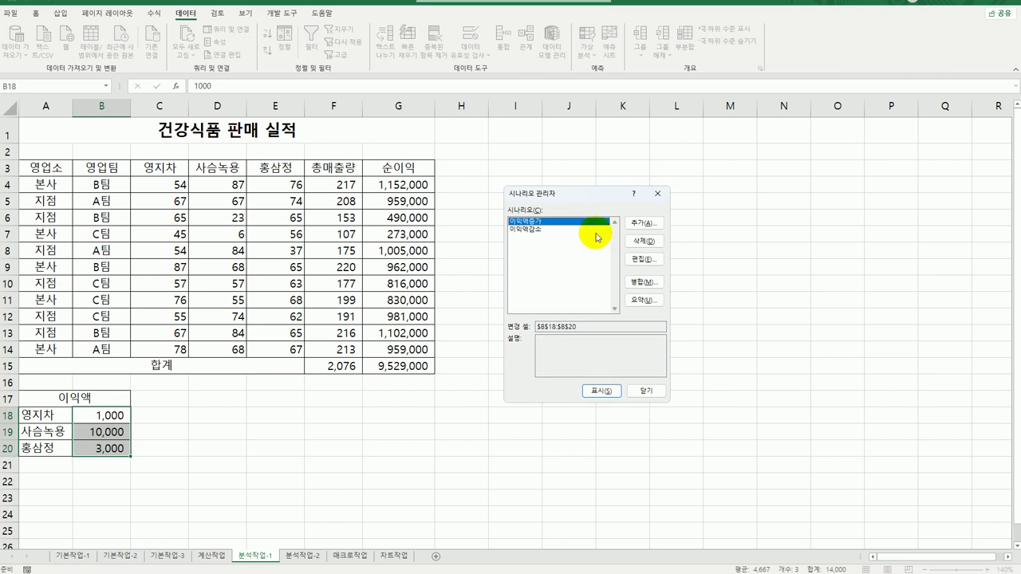
pyautogui.click(637, 302)
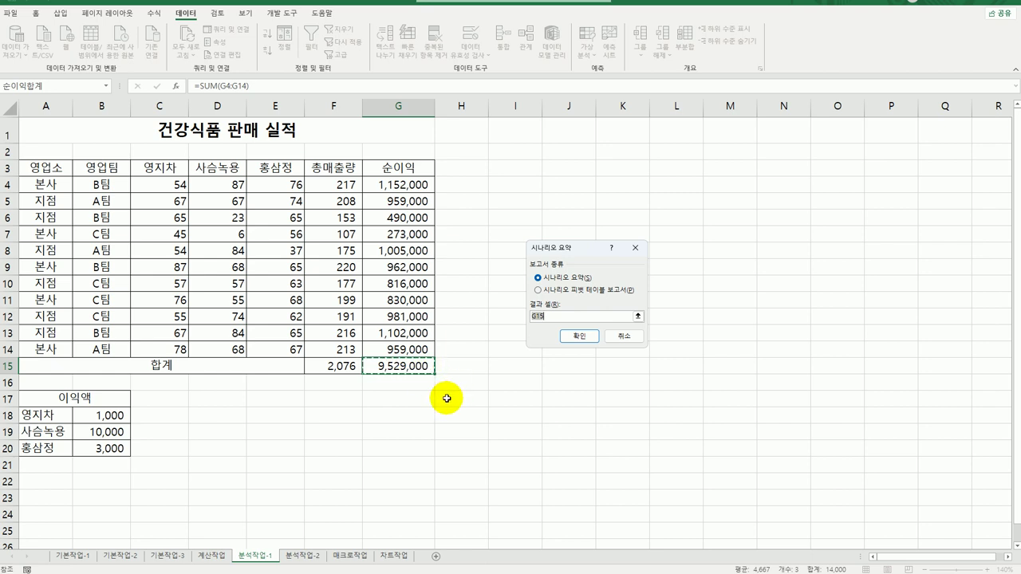
pyautogui.click(579, 335)
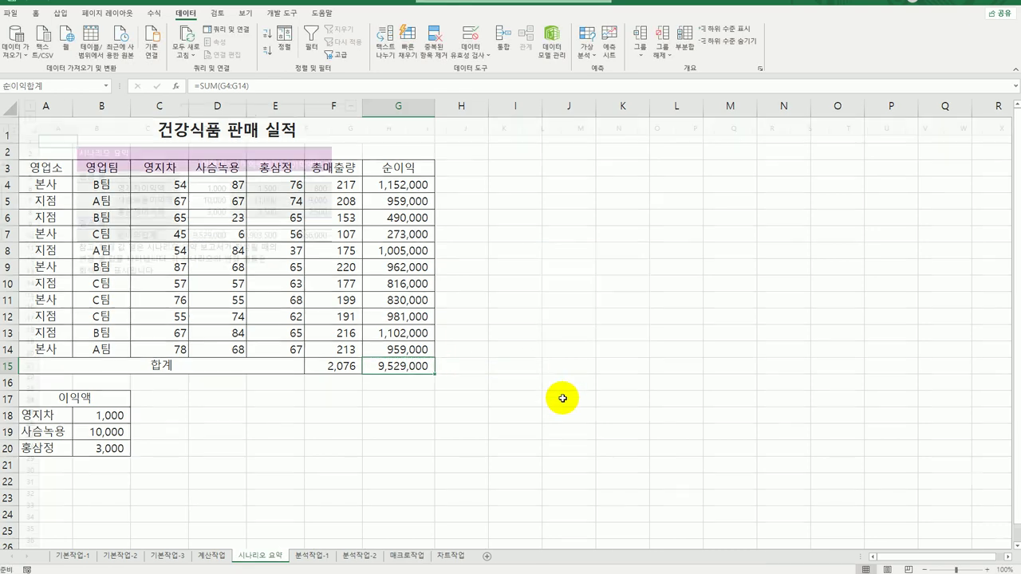
pyautogui.click(316, 557)
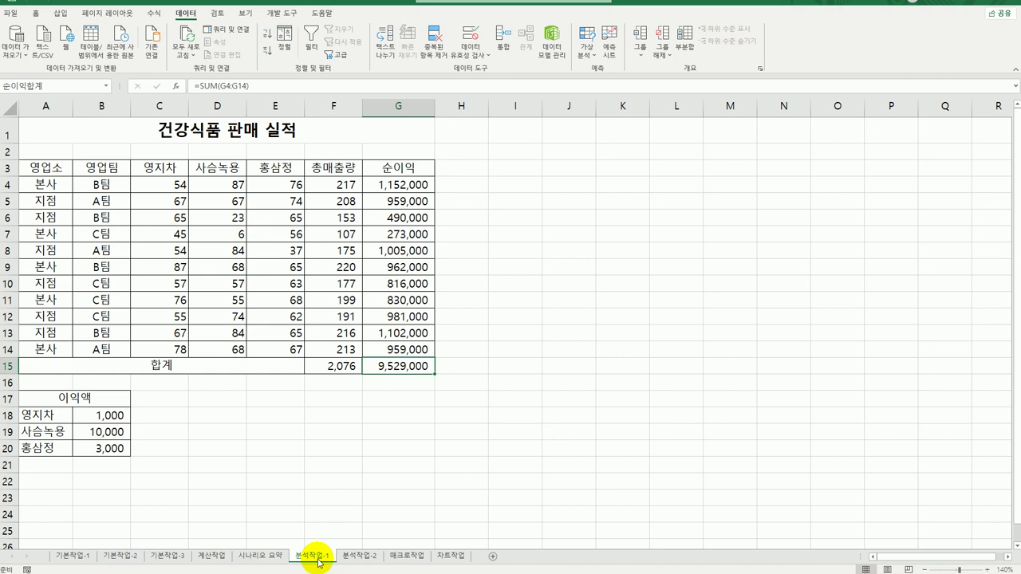
pyautogui.click(266, 557)
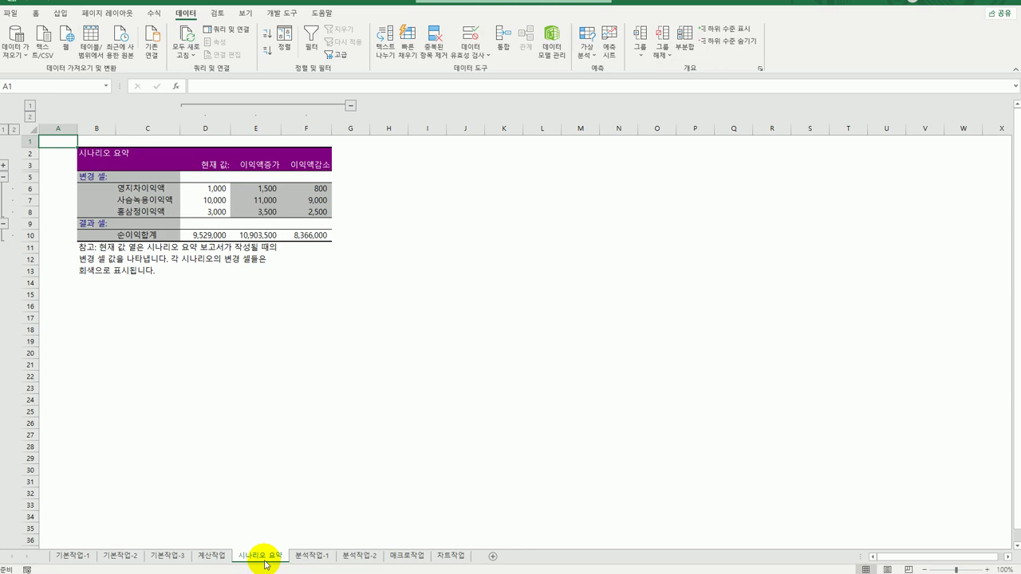
# - Create a pivot table from A3:H14 of the 분석작업-2 sheet, placed on the existing worksheet at cell A20
pyautogui.click(376, 558)
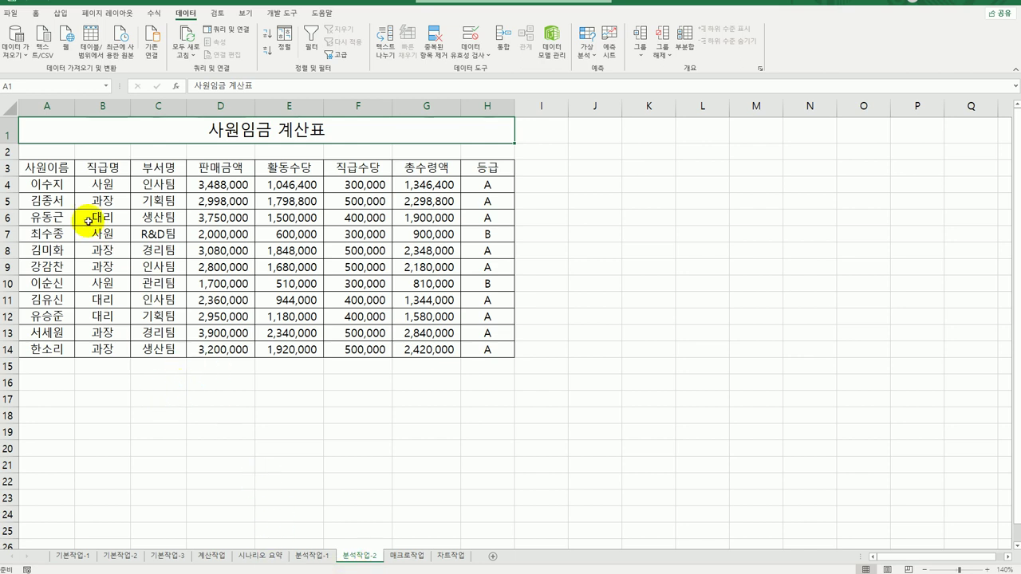
pyautogui.click(69, 192)
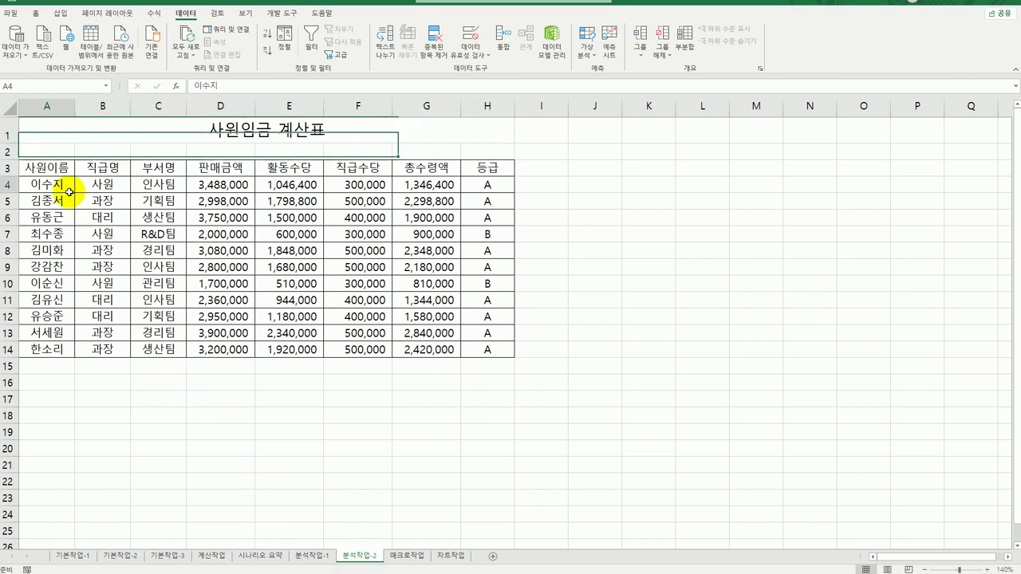
pyautogui.click(64, 17)
pyautogui.click(12, 39)
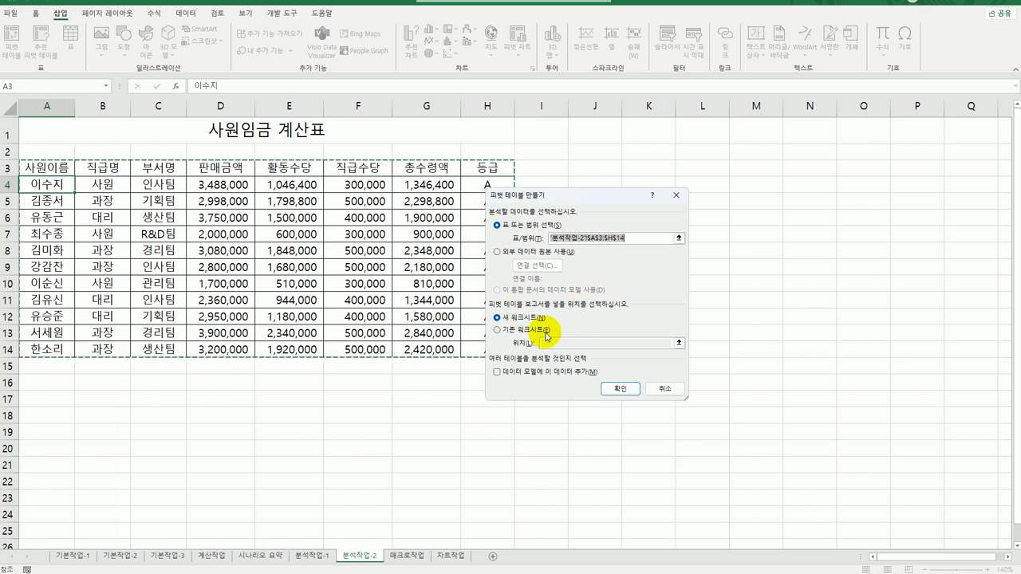
pyautogui.click(497, 330)
pyautogui.click(553, 347)
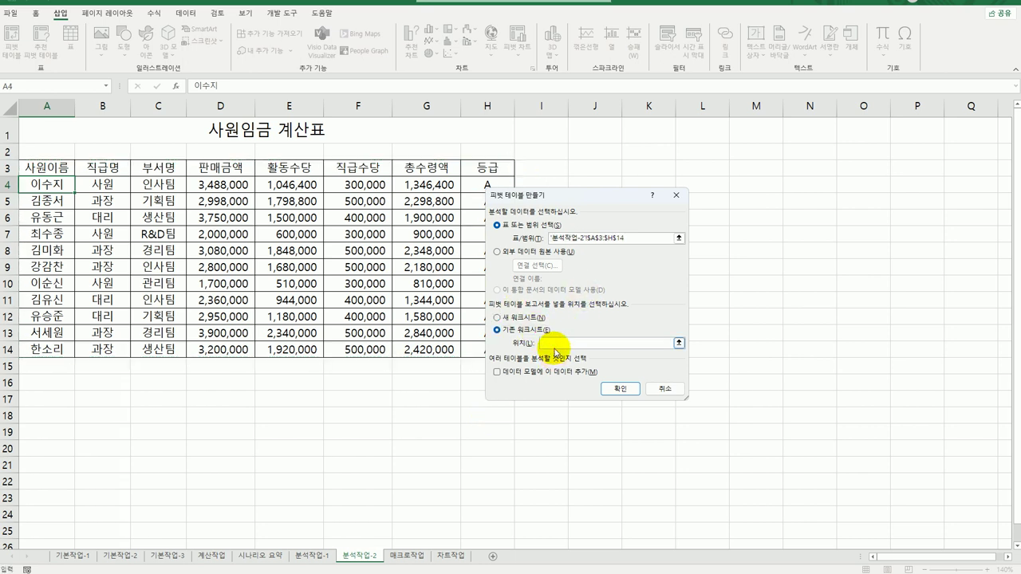
pyautogui.click(43, 450)
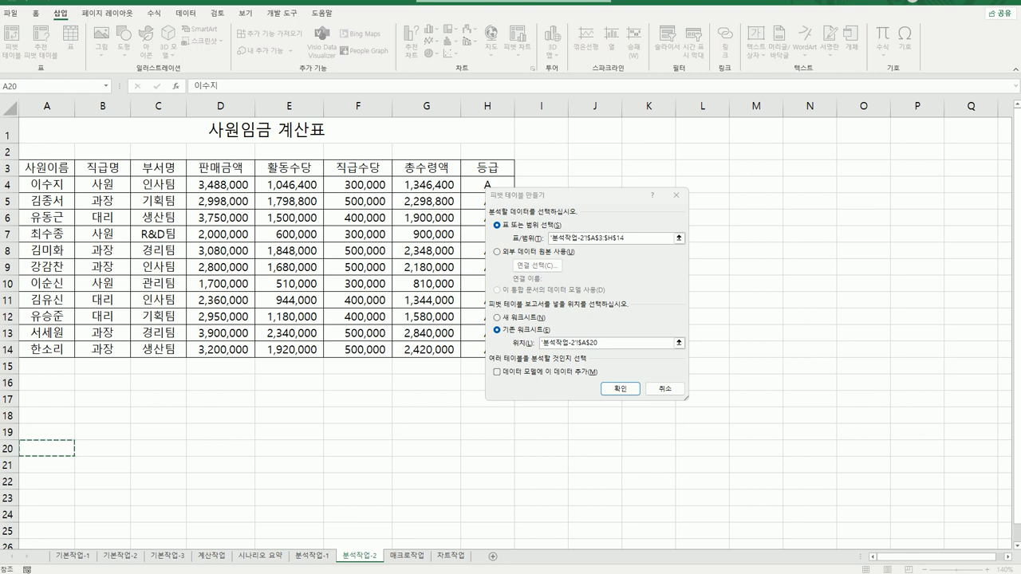
pyautogui.click(626, 390)
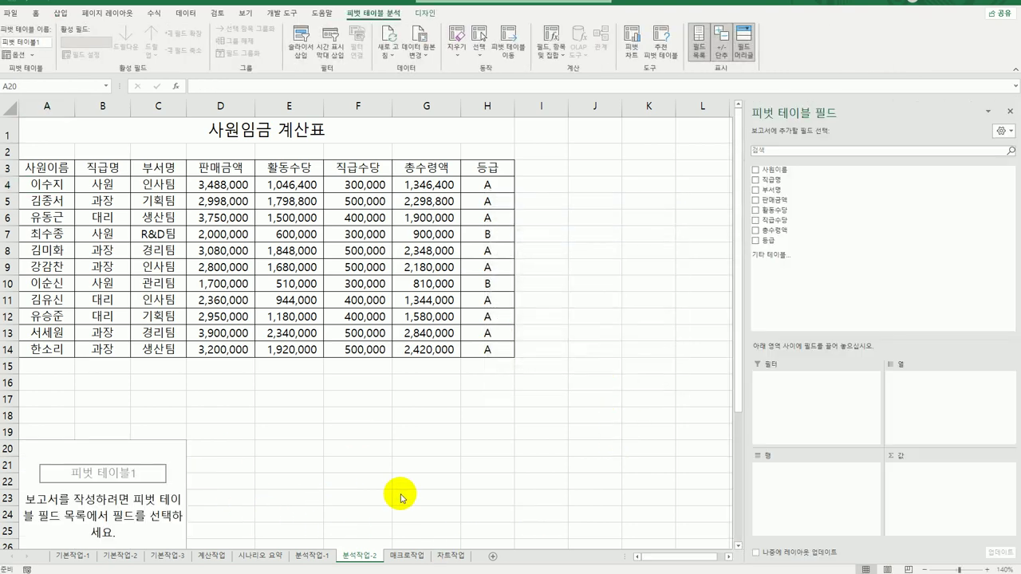
# - Lay out the pivot table with 사원이름 as filter, 부서명 as rows, 직급명 as columns, and 판매금액 and 총수령액 as summed values
pyautogui.scroll(-2, 401, 497)
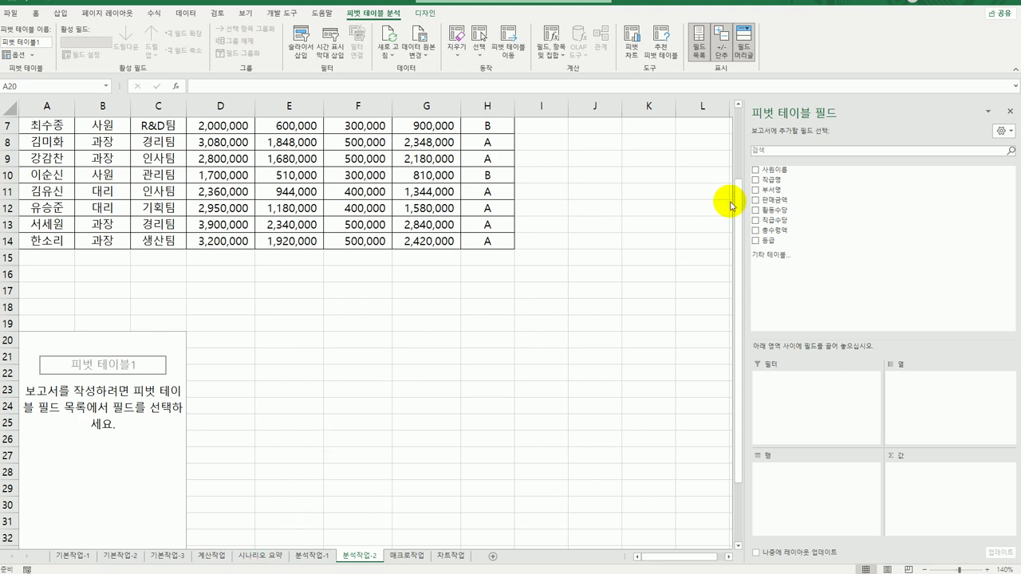
pyautogui.moveTo(772, 175); pyautogui.dragTo(786, 420)
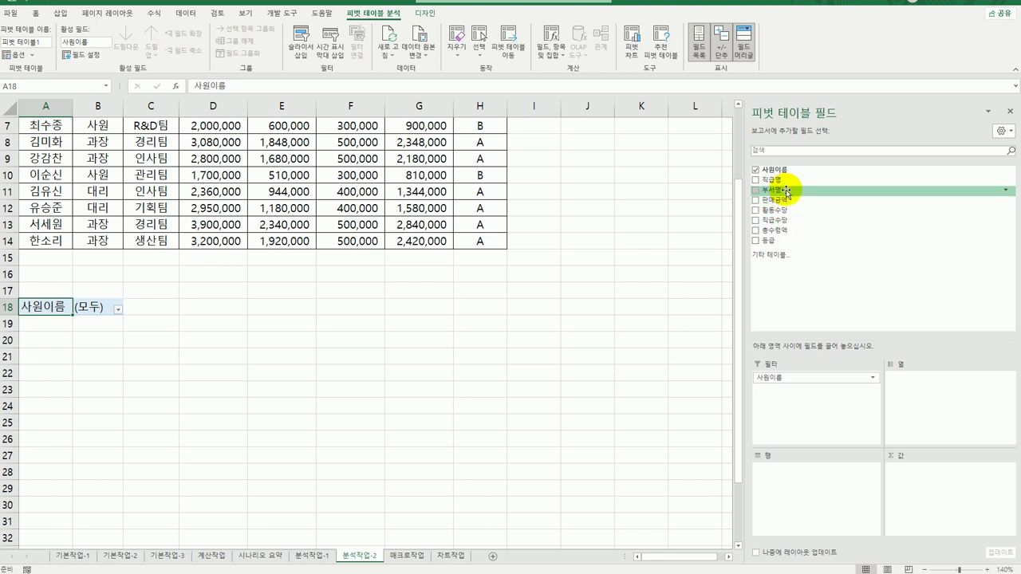
pyautogui.moveTo(772, 190); pyautogui.dragTo(775, 509)
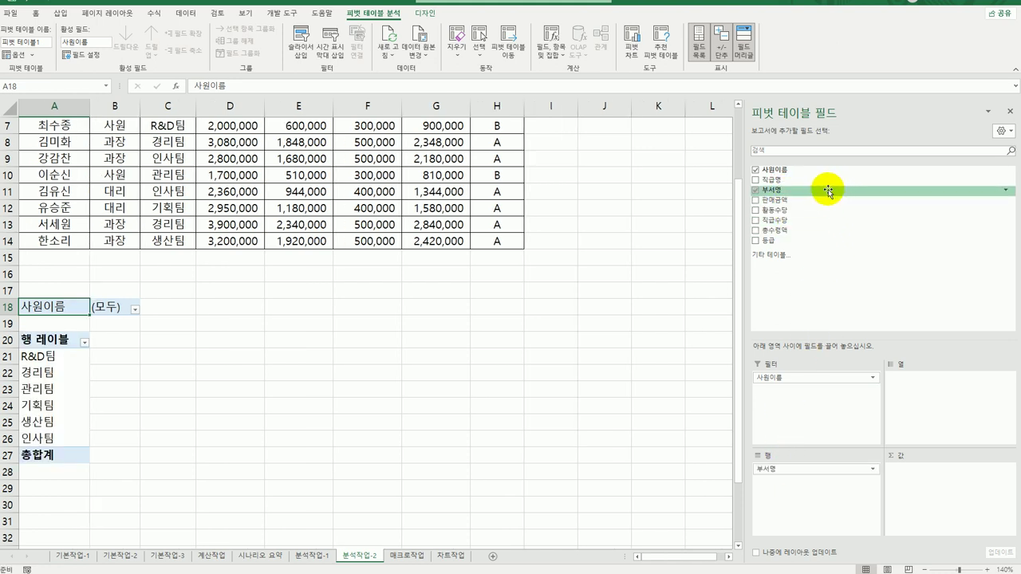
pyautogui.moveTo(815, 180); pyautogui.dragTo(910, 409)
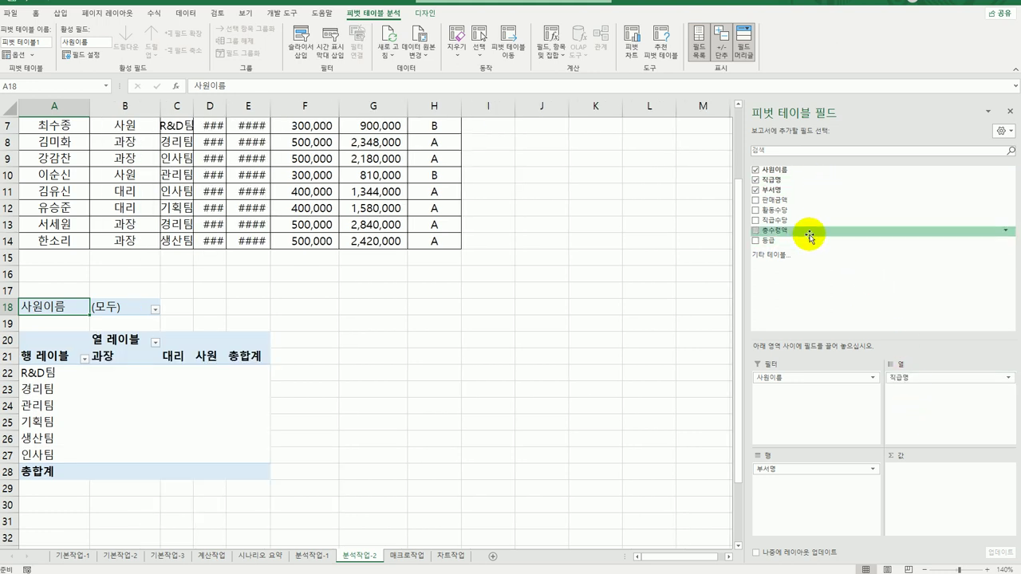
pyautogui.moveTo(800, 202); pyautogui.dragTo(929, 486)
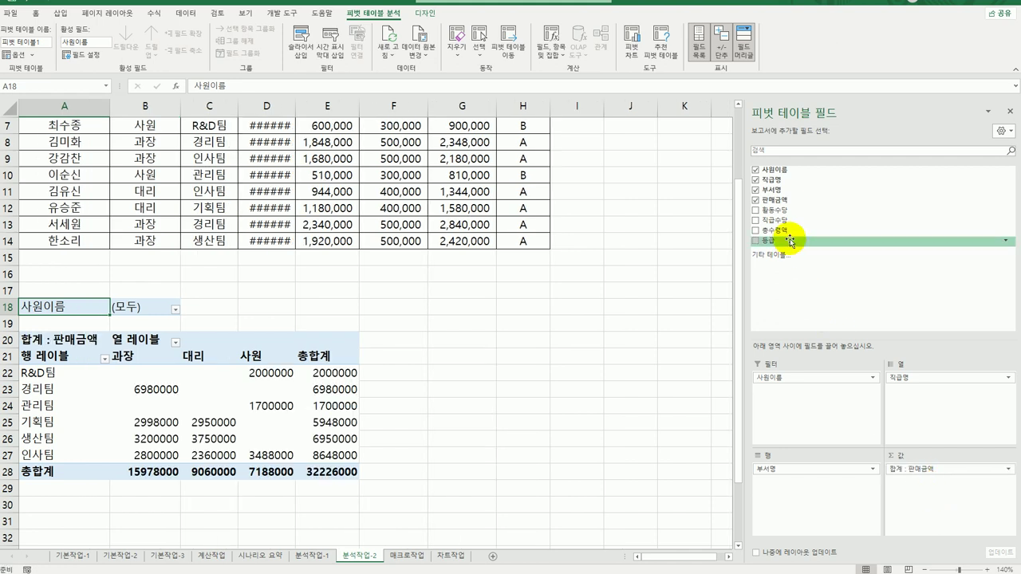
pyautogui.moveTo(788, 230); pyautogui.dragTo(923, 498)
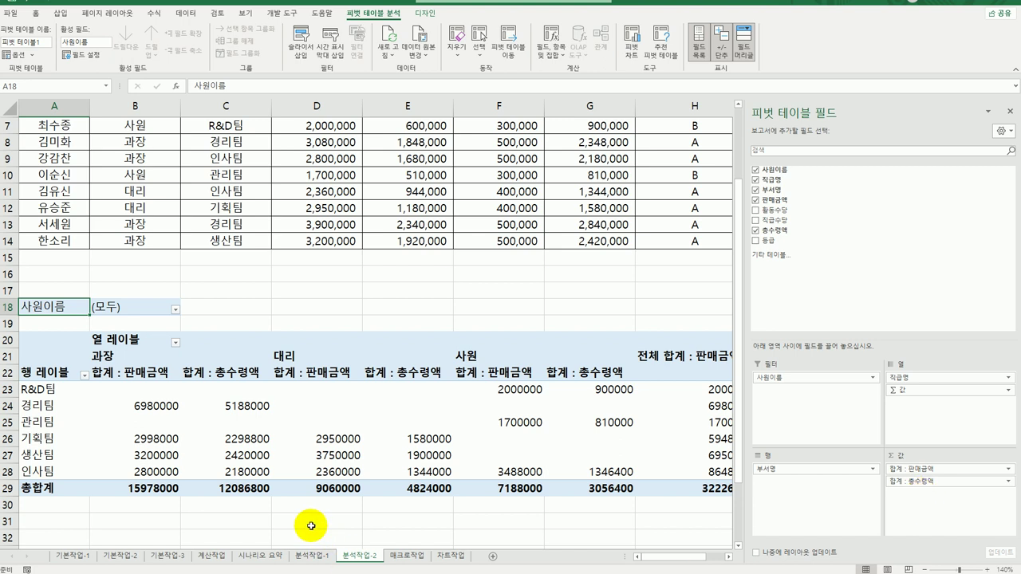
# - Turn off the pivot table's row and column grand totals and show the report in outline form (개요 형식)
pyautogui.click(422, 14)
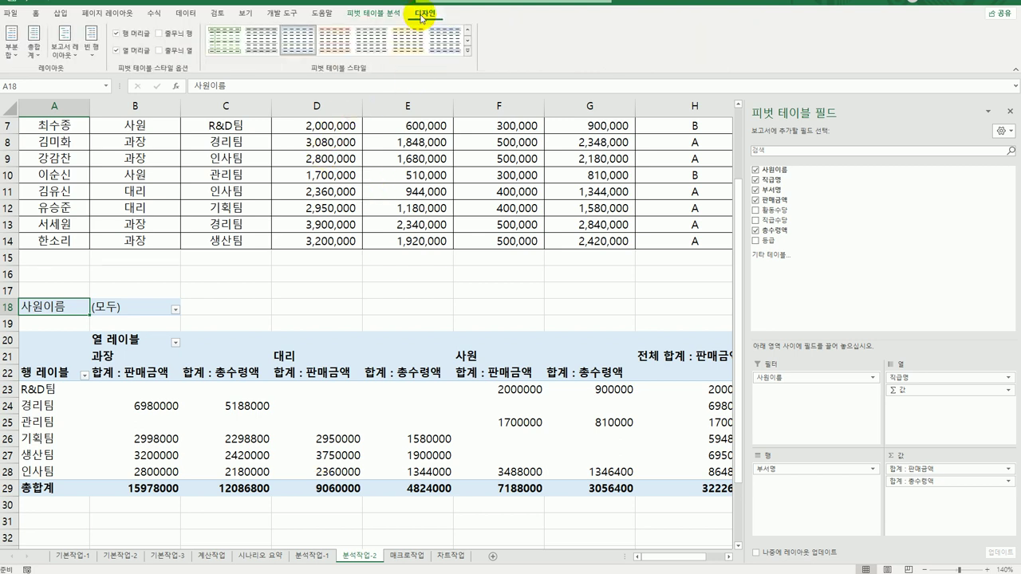
pyautogui.click(34, 41)
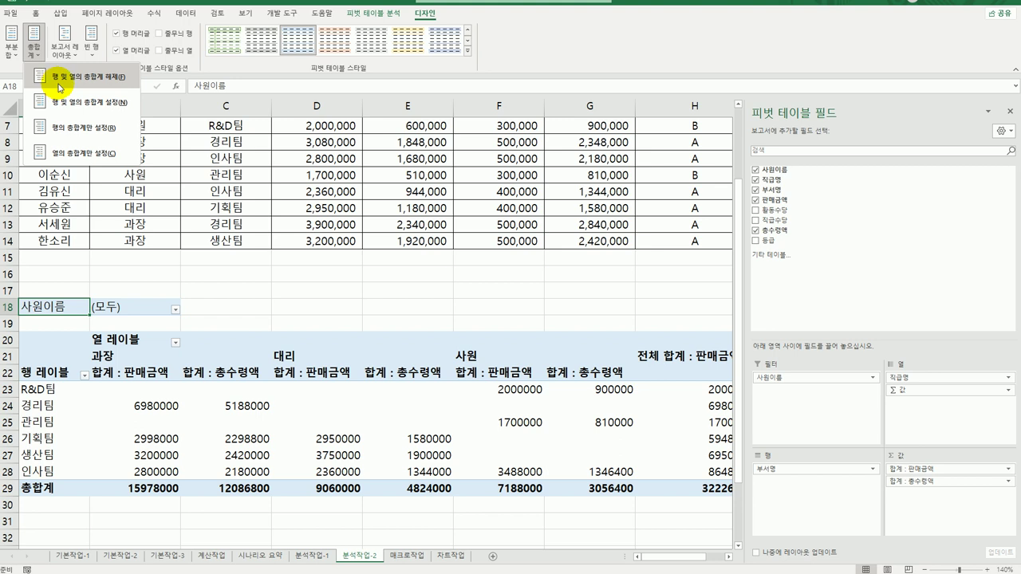
pyautogui.click(60, 80)
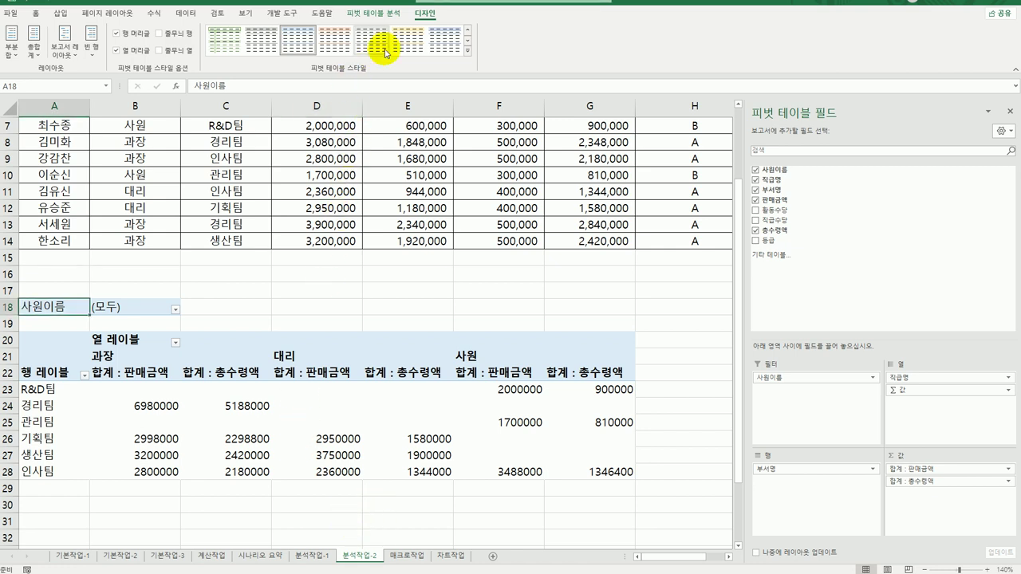
pyautogui.click(65, 47)
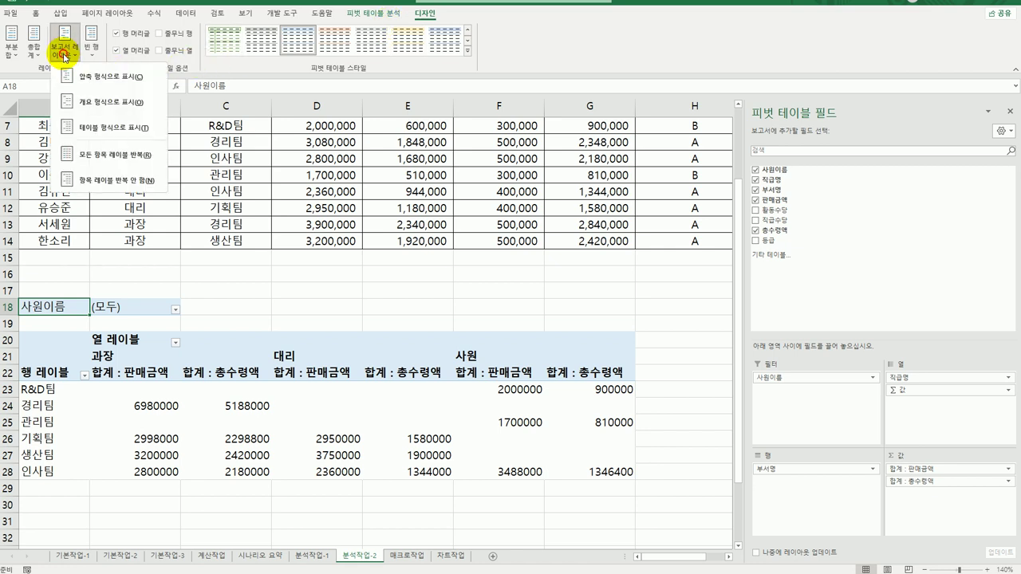
pyautogui.click(71, 102)
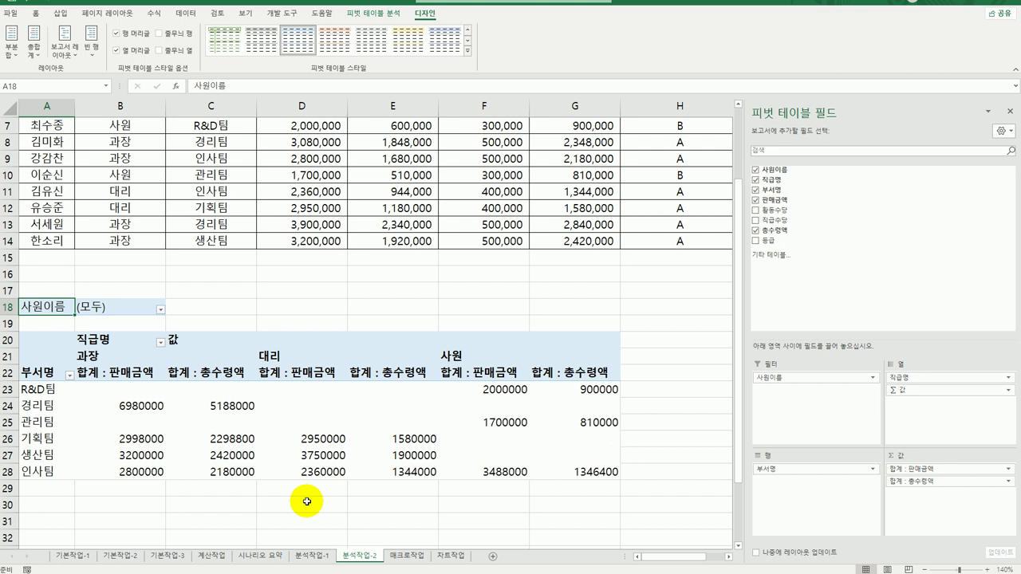
# - Format the pivot table's 합계 : 판매금액 value field as 숫자 with 0 decimal places and a thousands separator
pyautogui.click(125, 373)
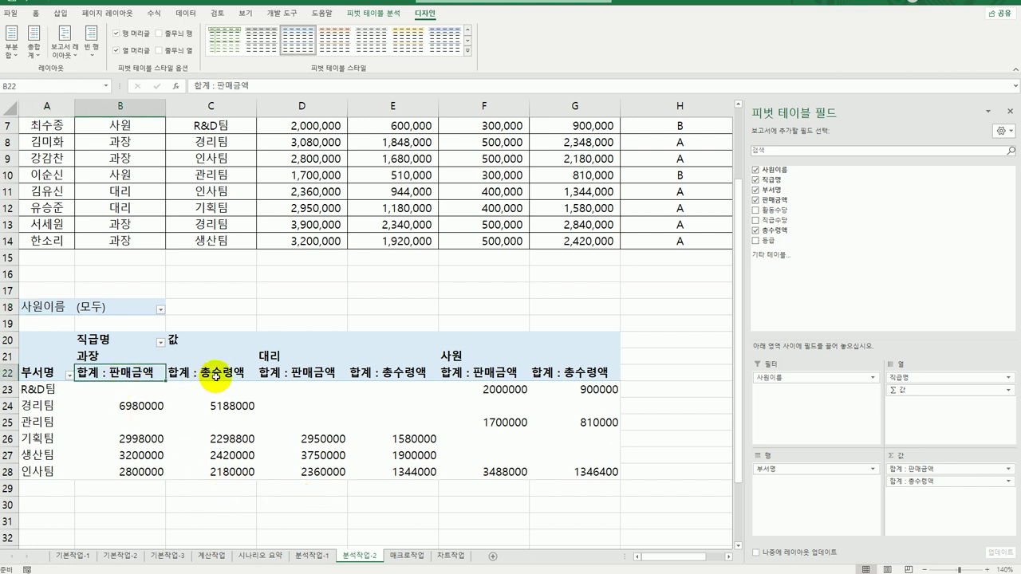
pyautogui.click(215, 376)
pyautogui.moveTo(230, 433)
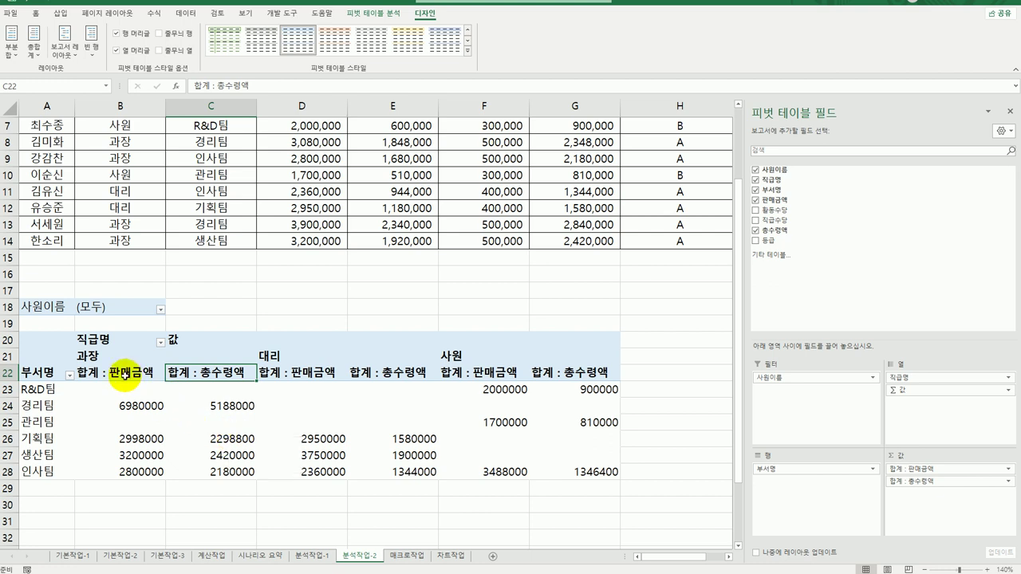
pyautogui.click(125, 373)
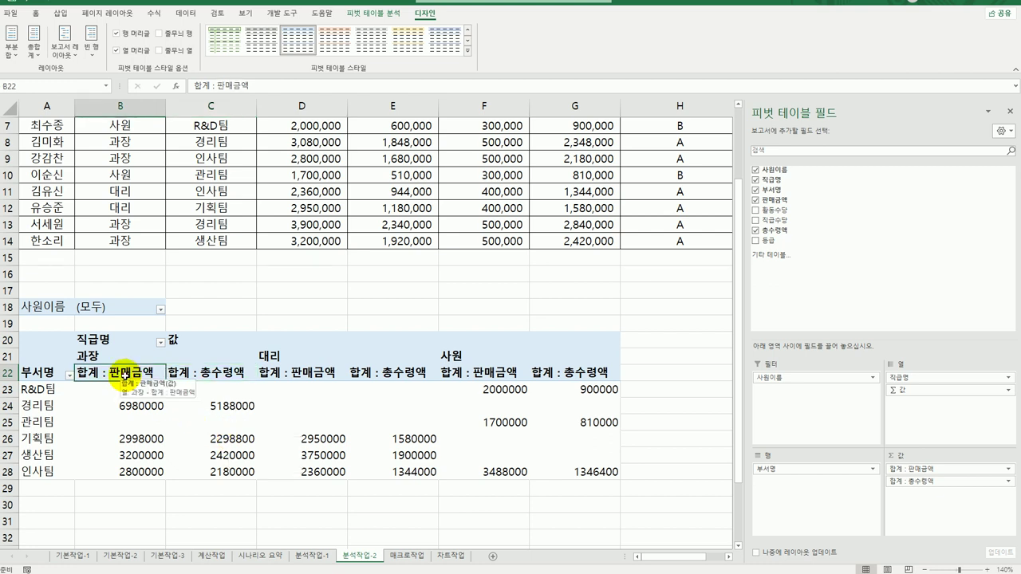
pyautogui.doubleClick(125, 373)
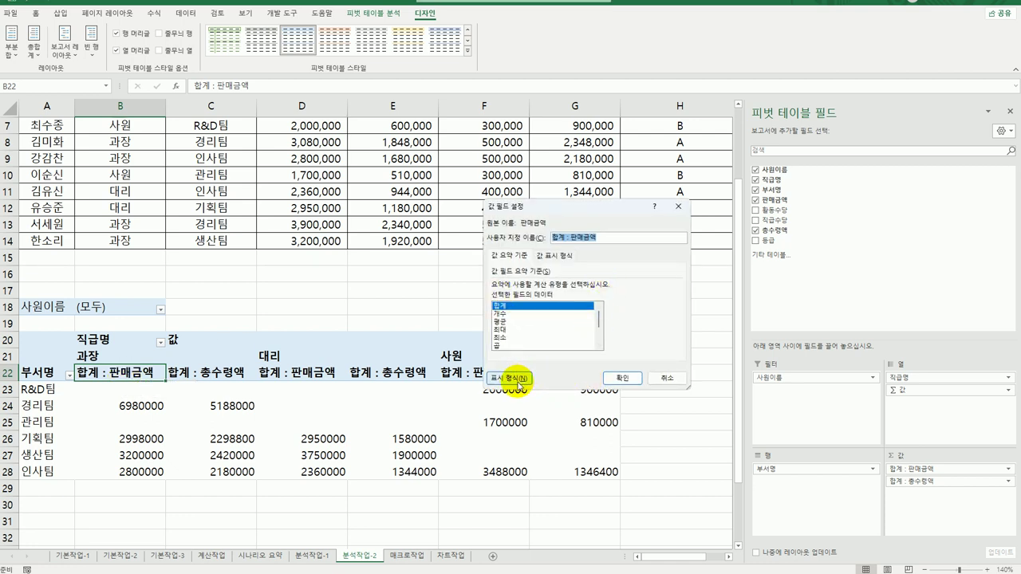
pyautogui.click(517, 380)
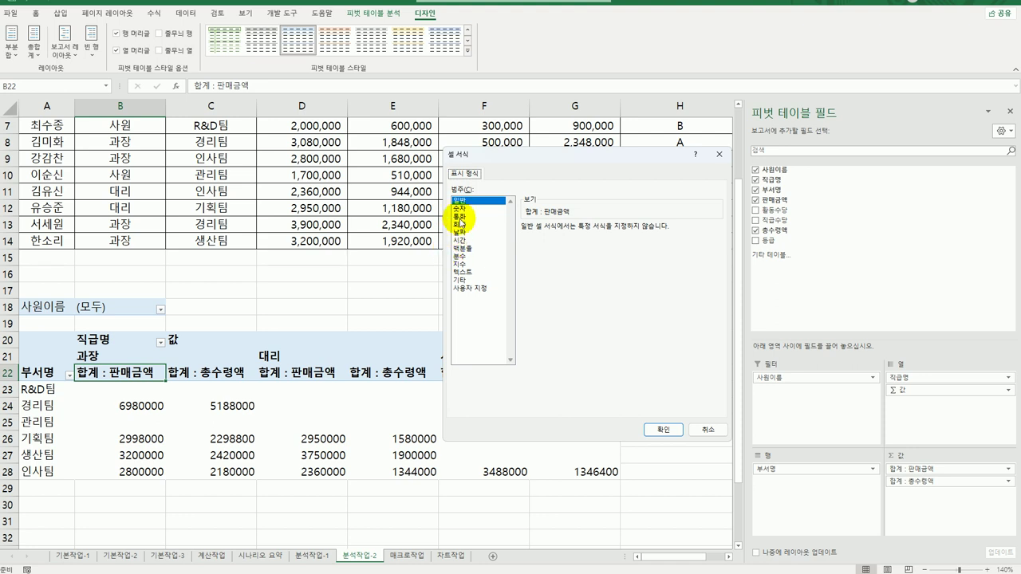
pyautogui.click(462, 209)
pyautogui.click(534, 243)
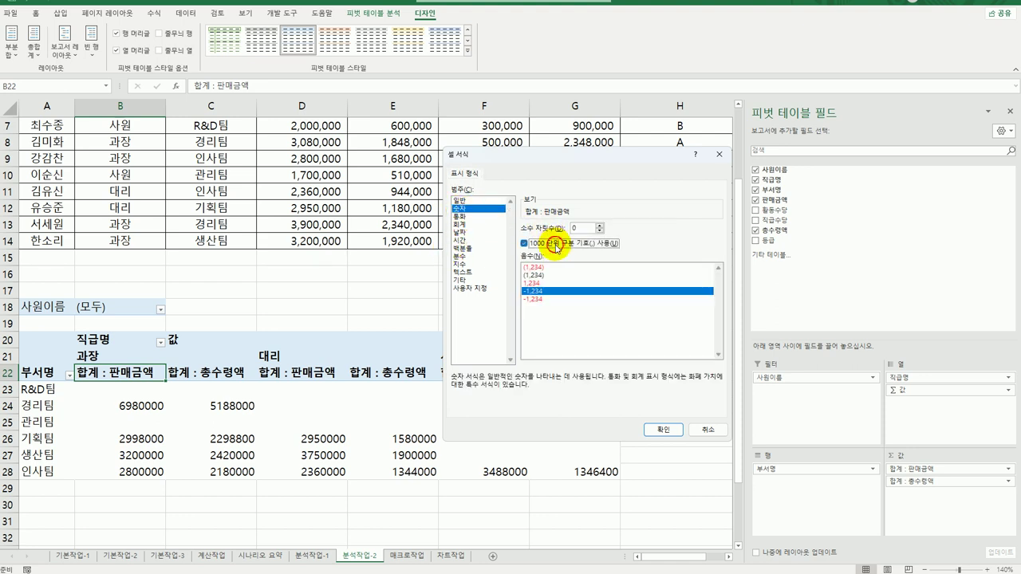
pyautogui.click(669, 432)
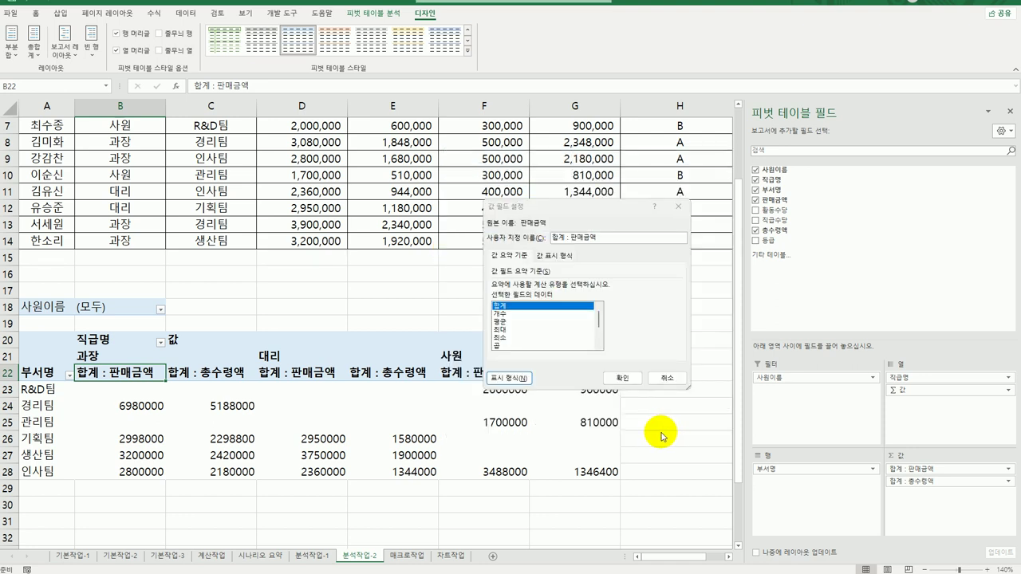
pyautogui.click(616, 373)
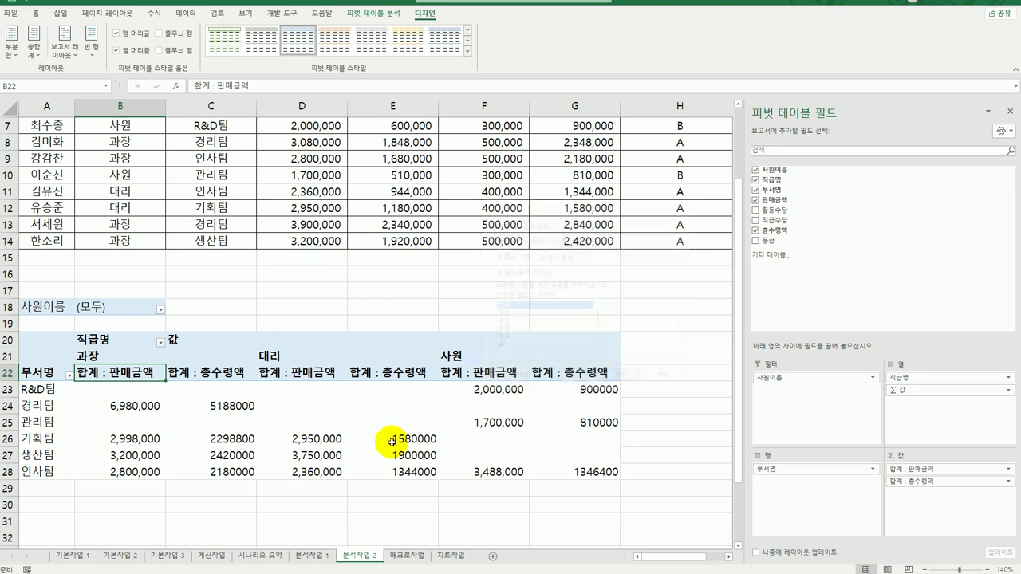
# - Format the 합계 : 총수령액 value field as 숫자 with 0 decimal places and a thousands separator
pyautogui.click(213, 372)
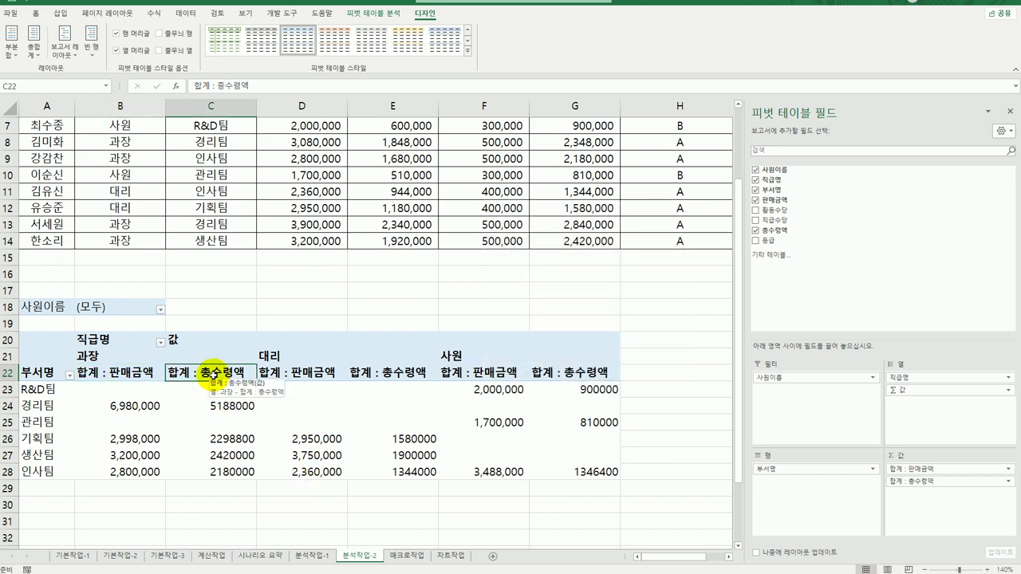
pyautogui.doubleClick(213, 372)
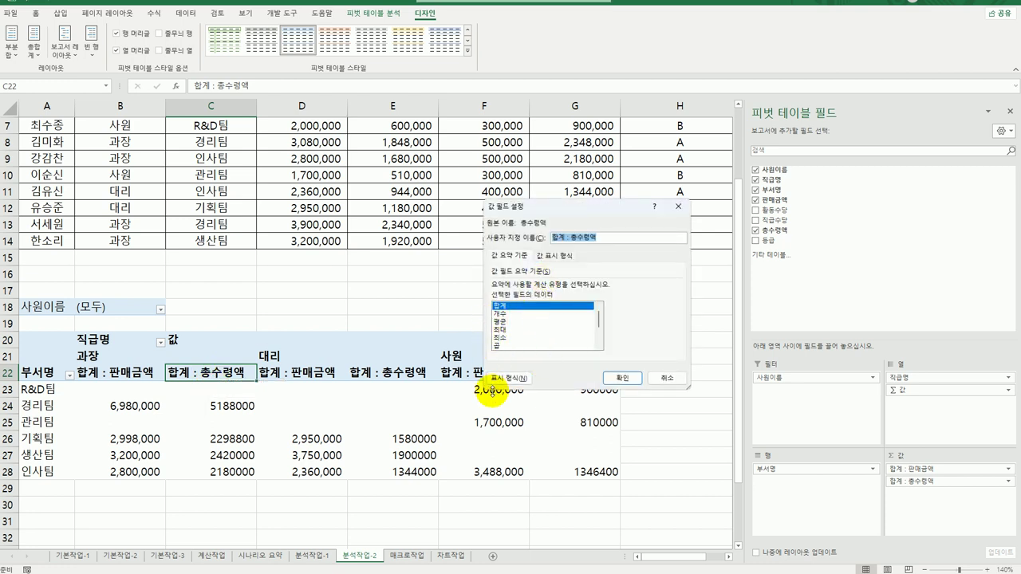
pyautogui.click(507, 378)
pyautogui.click(480, 209)
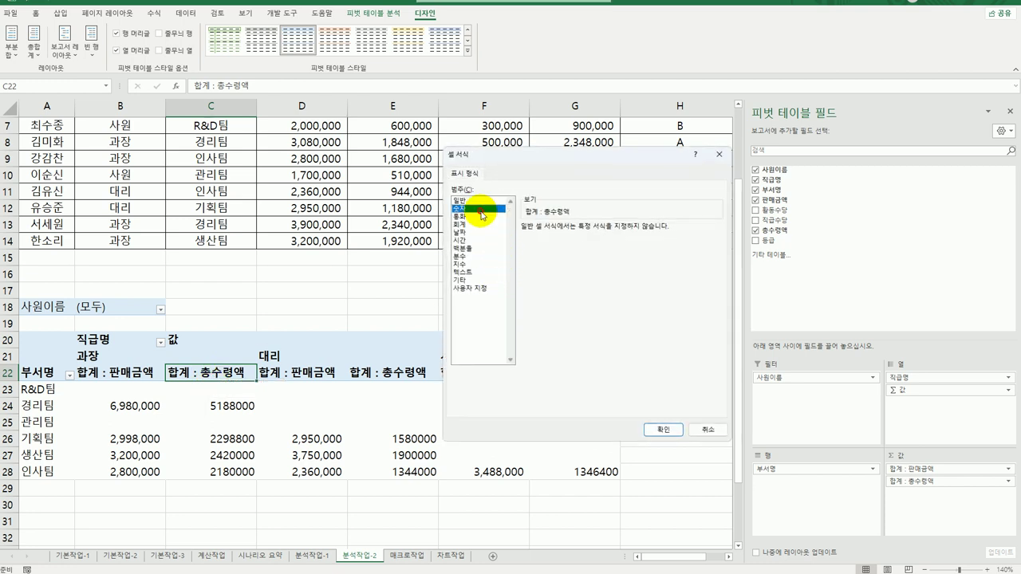
pyautogui.click(526, 244)
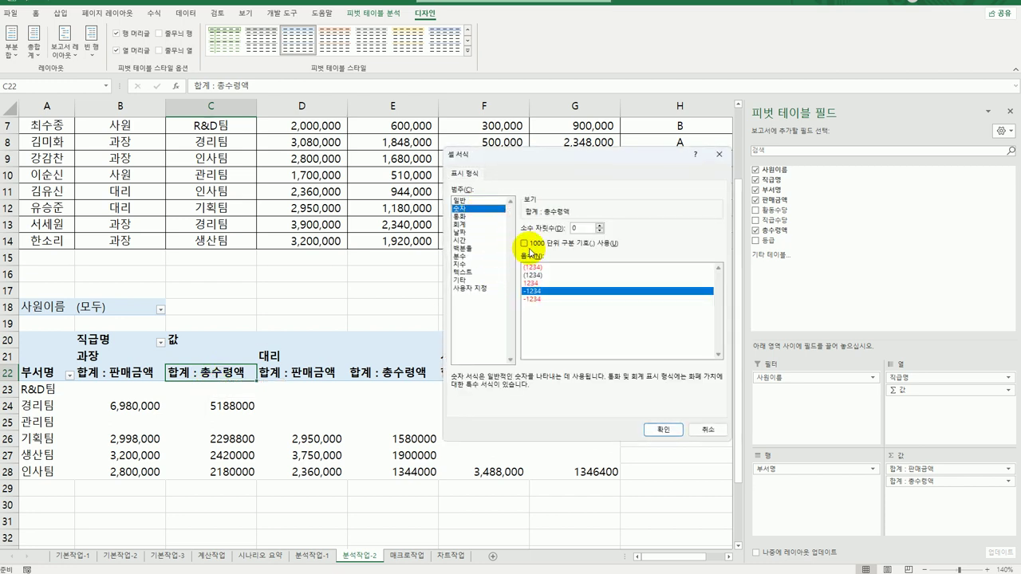
pyautogui.click(651, 429)
pyautogui.click(621, 378)
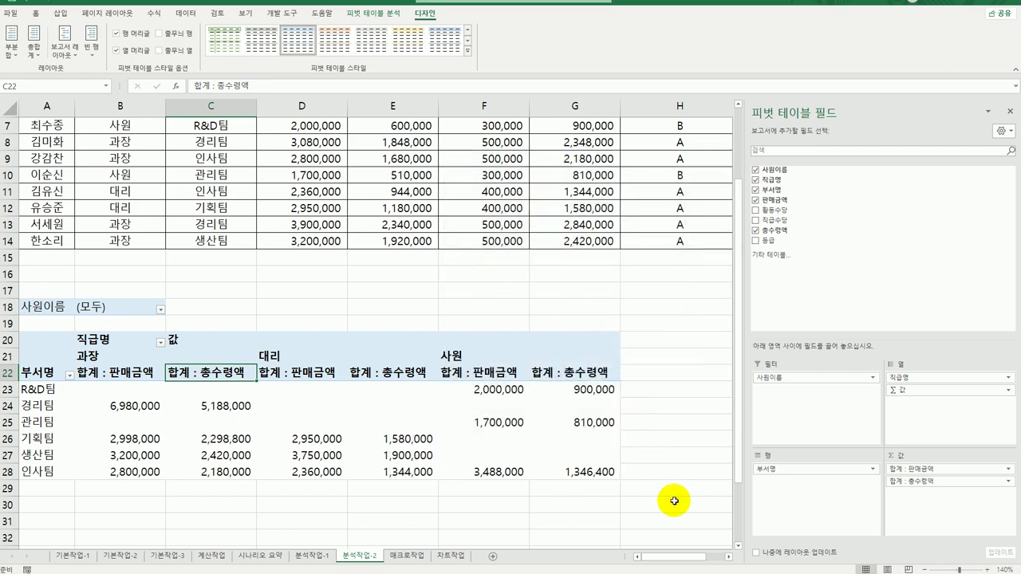
pyautogui.click(674, 501)
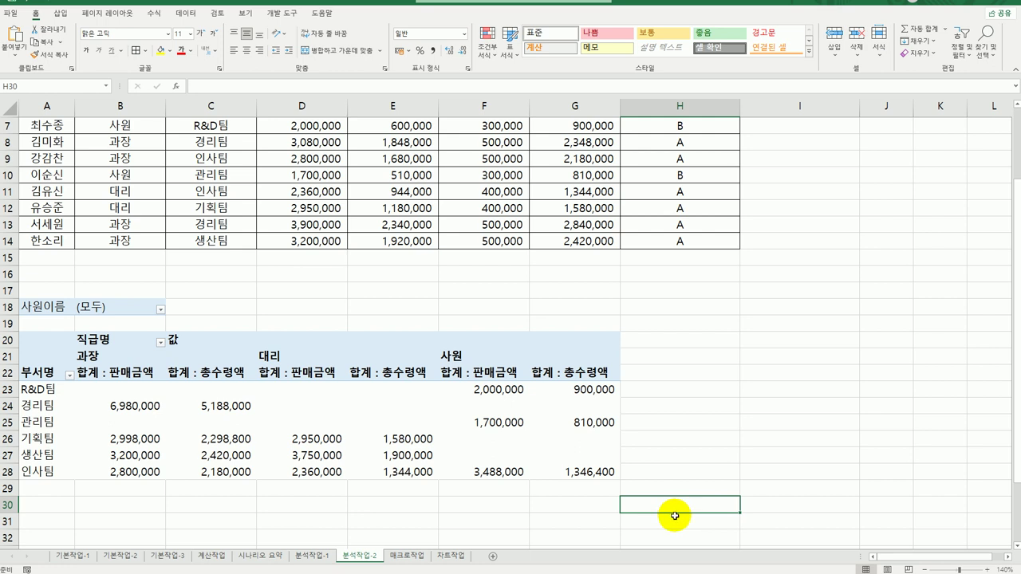
# - On the 매크로작업 sheet, draw a rectangle shape over cells B11:C12 and label it 합계
pyautogui.click(407, 555)
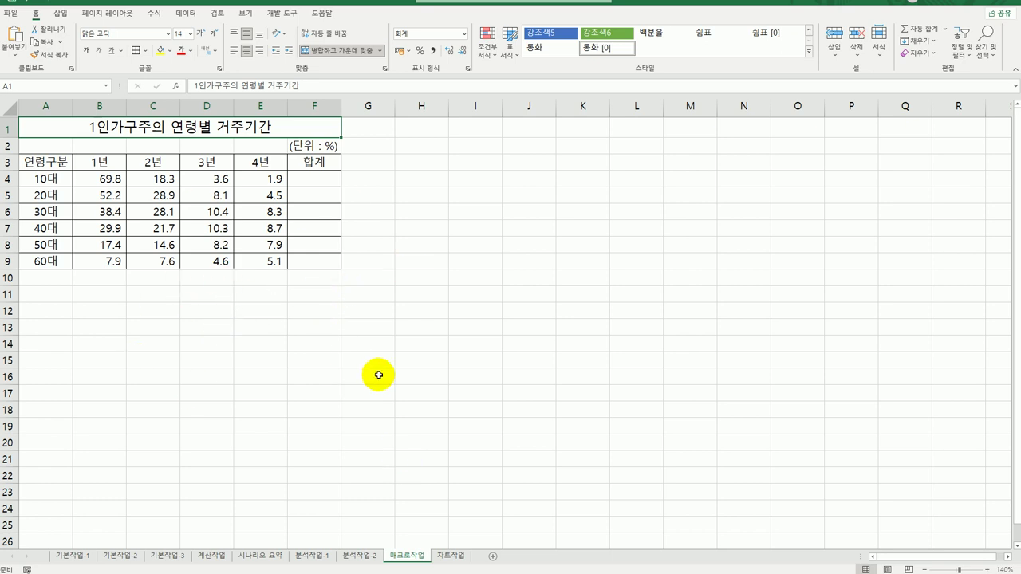
pyautogui.click(60, 13)
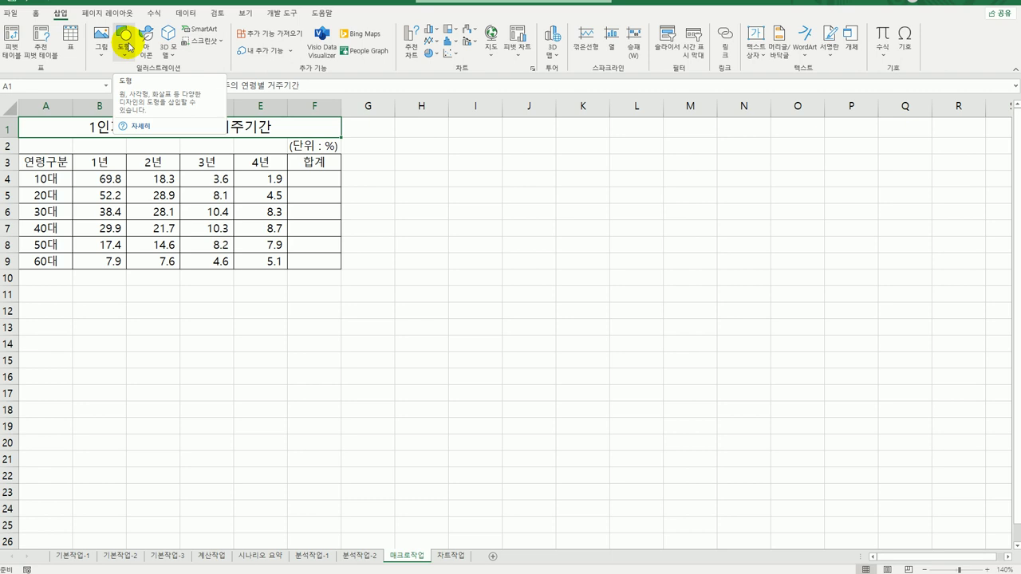
pyautogui.click(126, 41)
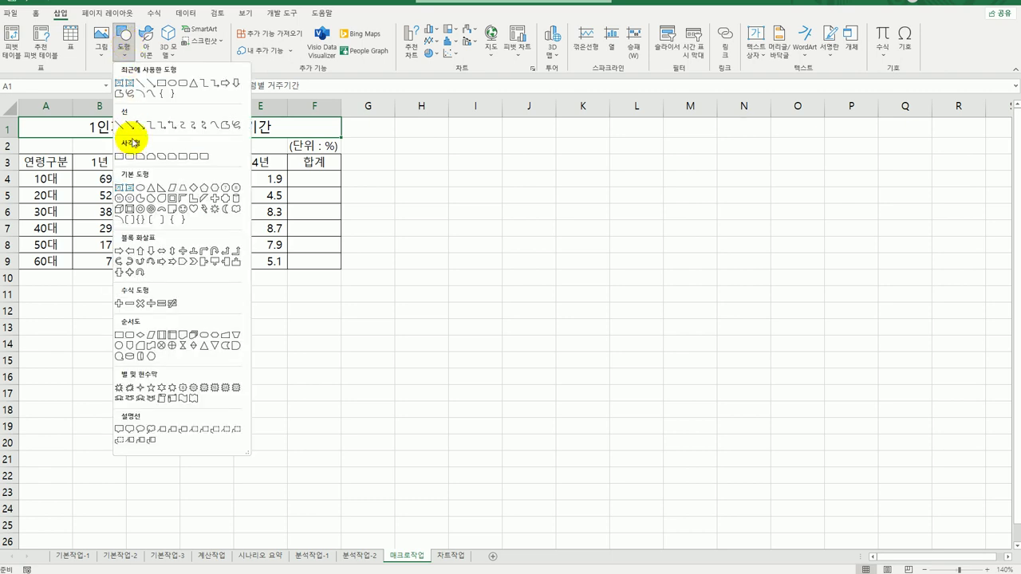
pyautogui.click(119, 161)
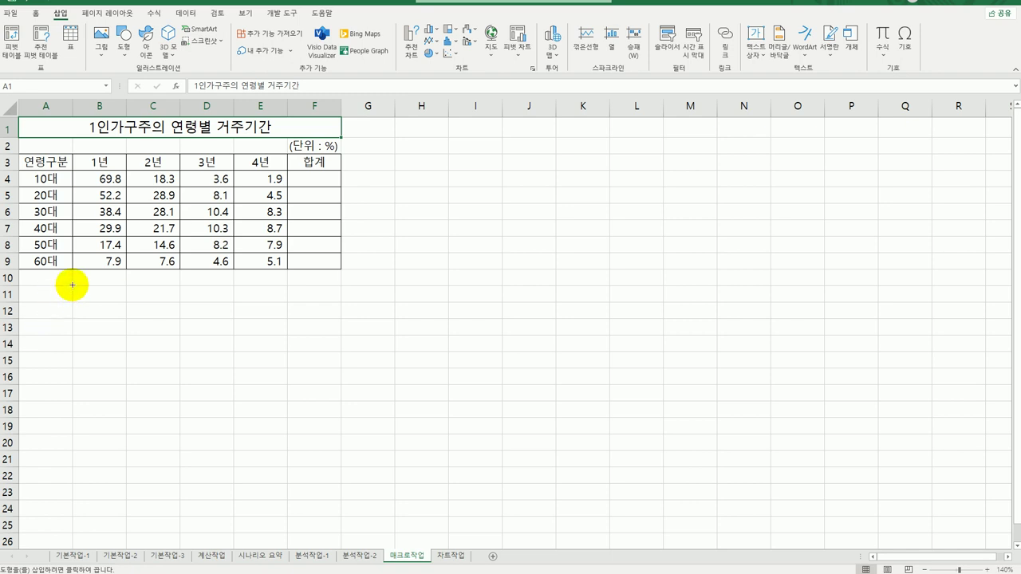
pyautogui.moveTo(72, 284); pyautogui.dragTo(169, 326)
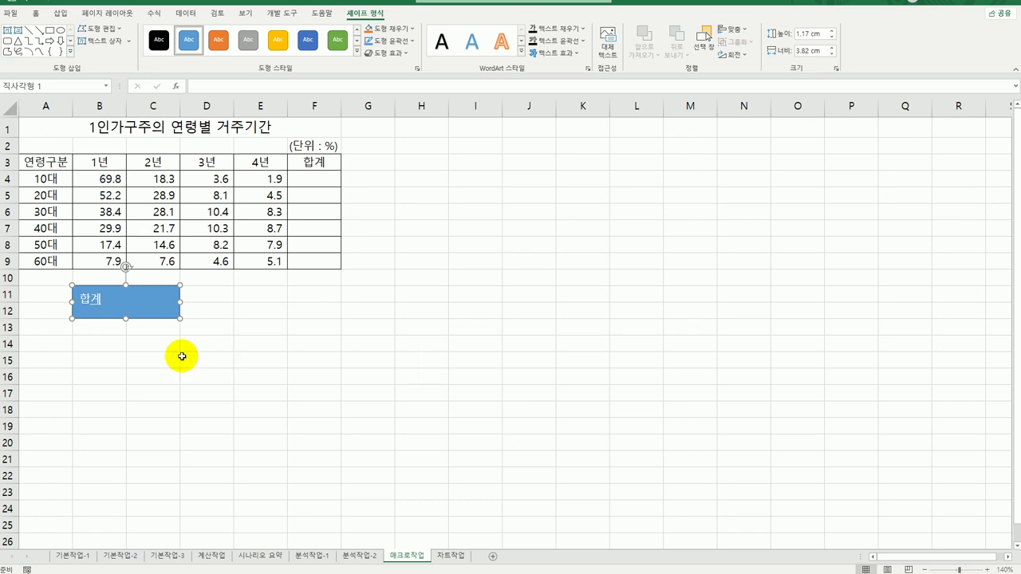
# - Assign a new macro named 합계 to the rectangle and start recording it in the current workbook (현재 통합 문서)
pyautogui.rightClick(168, 305)
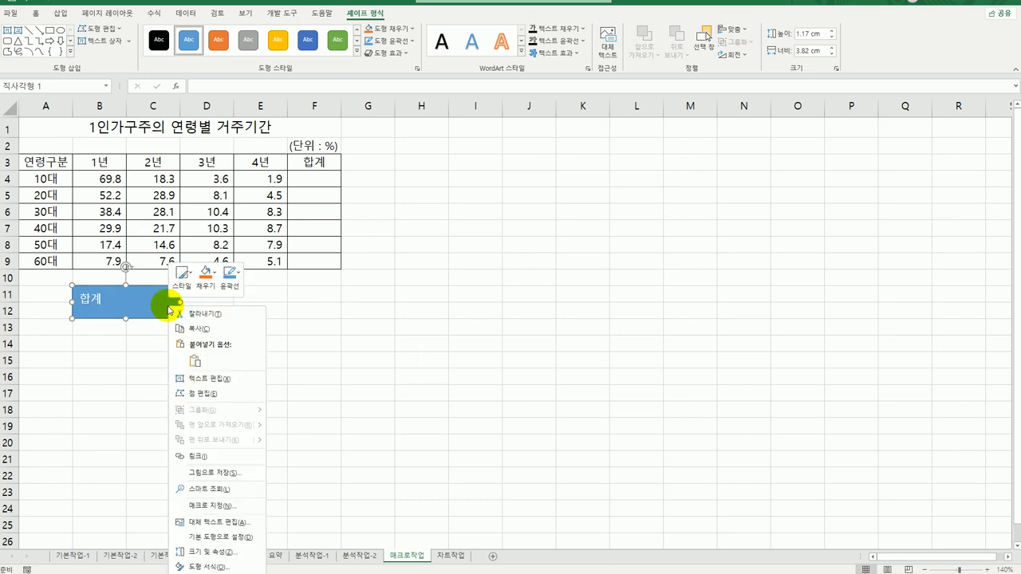
pyautogui.click(237, 505)
pyautogui.moveTo(226, 399); pyautogui.dragTo(567, 203)
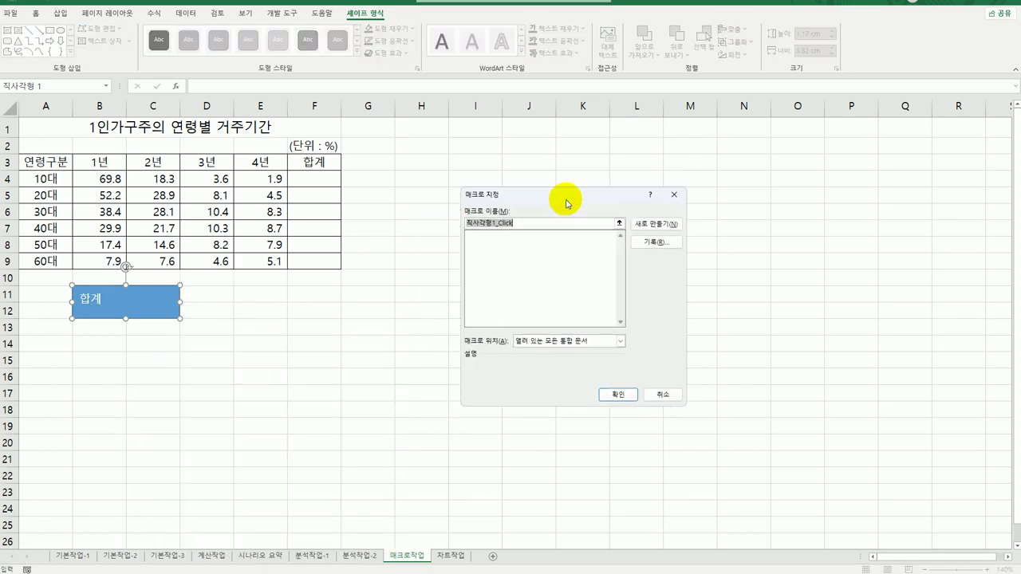
pyautogui.write('ㅎ')
pyautogui.click(655, 242)
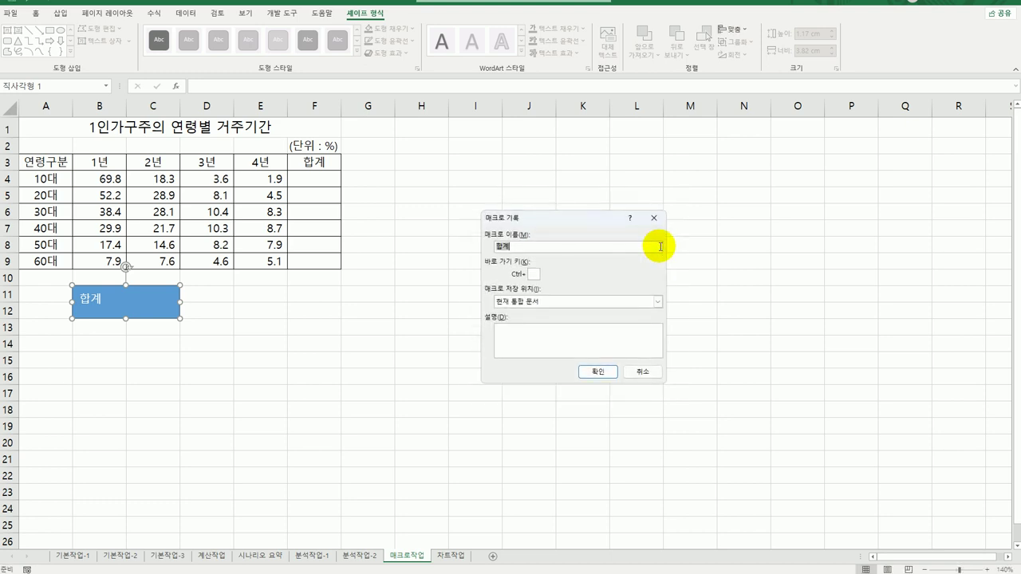
pyautogui.click(590, 372)
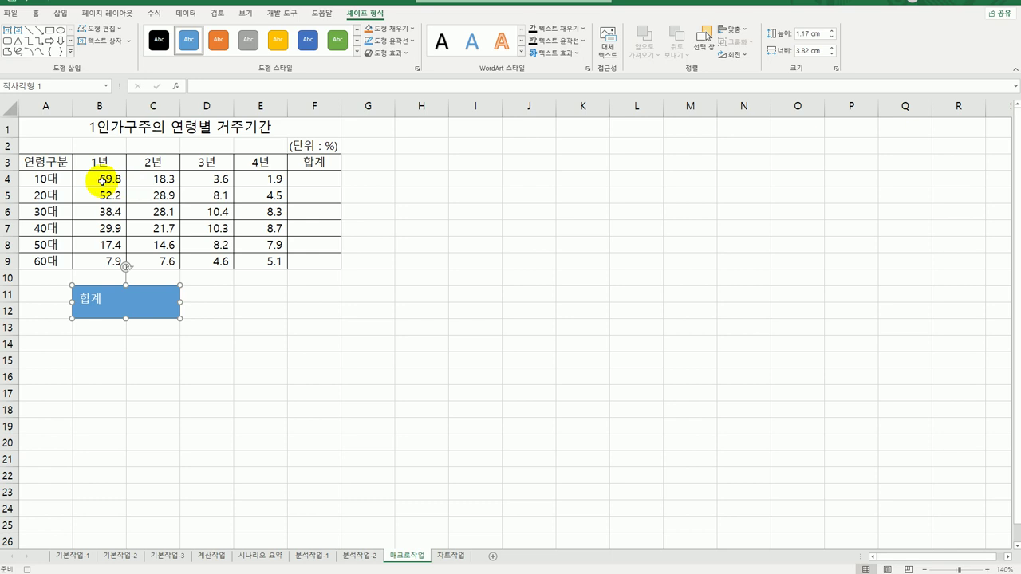
# - Record automatic sums of the 1년 to 4년 values into the 합계 column F4:F9, and stop the macro recording
pyautogui.moveTo(102, 182); pyautogui.dragTo(300, 266)
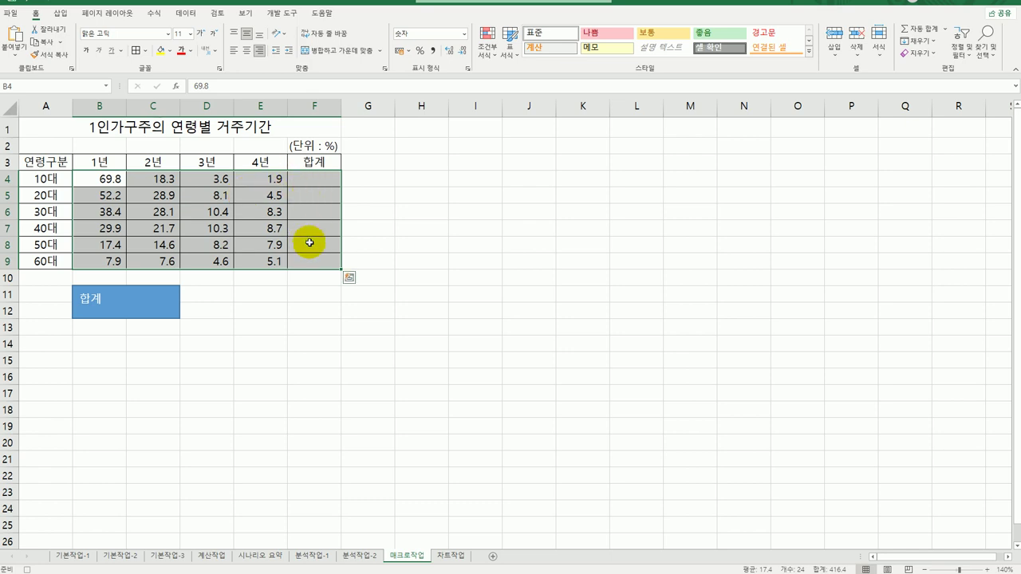
pyautogui.click(155, 14)
pyautogui.click(40, 37)
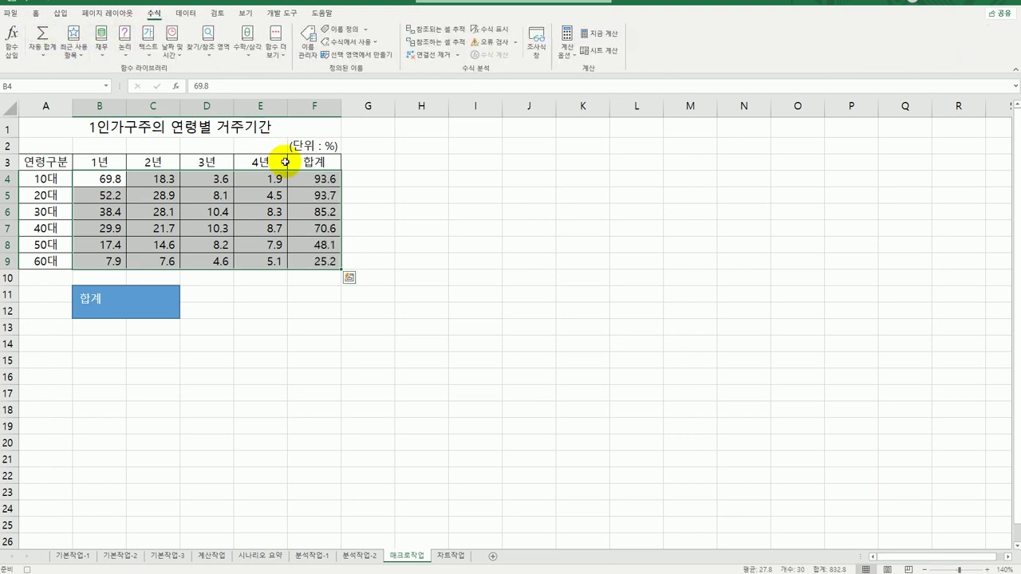
pyautogui.click(323, 182)
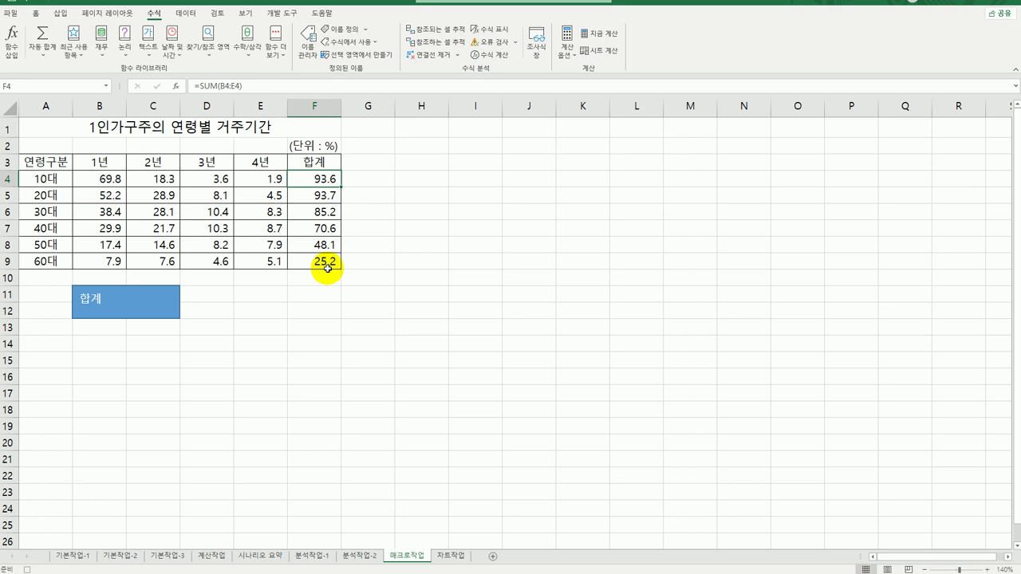
pyautogui.click(280, 13)
pyautogui.click(65, 29)
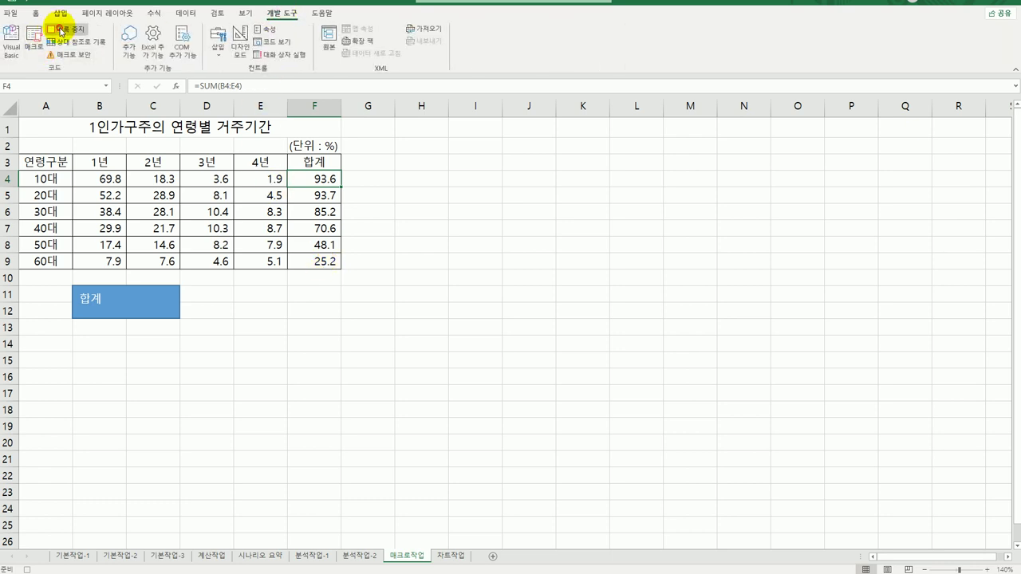
# - Clear the totals in F4:F9 and run the 합계 macro from the rectangle to test it
pyautogui.click(372, 376)
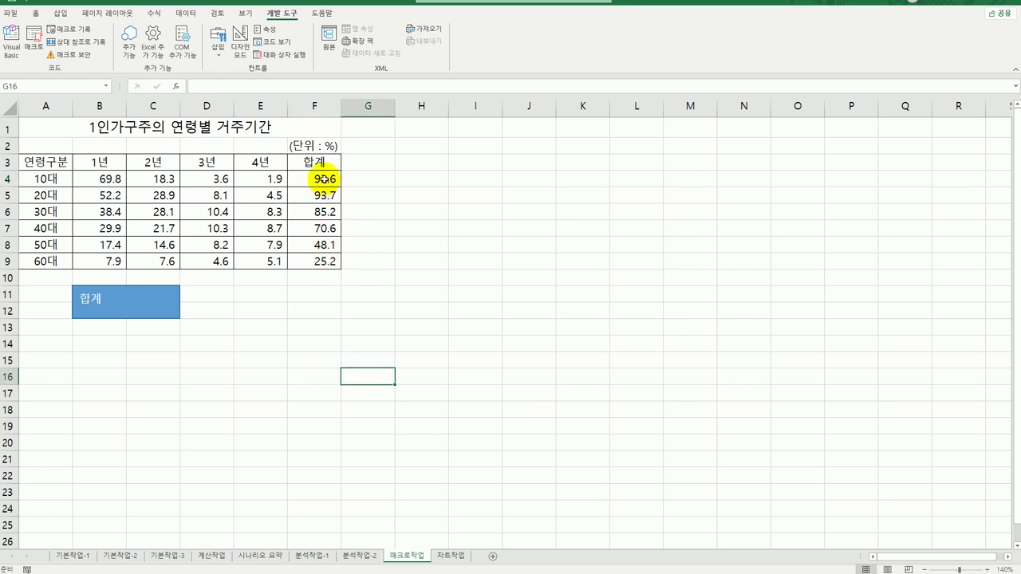
pyautogui.moveTo(325, 177); pyautogui.dragTo(324, 261)
pyautogui.press('Delete')
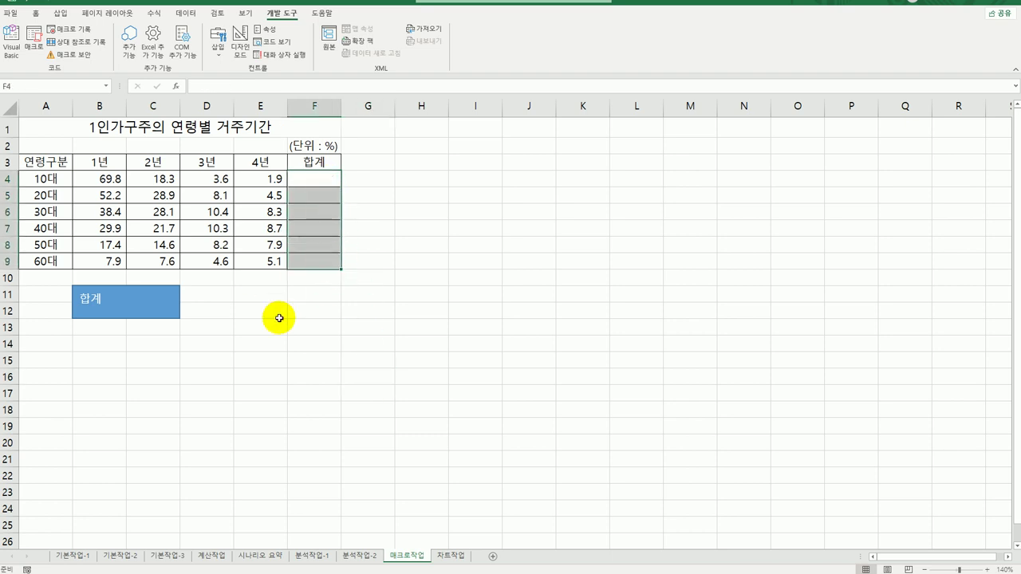
pyautogui.click(314, 376)
pyautogui.click(101, 316)
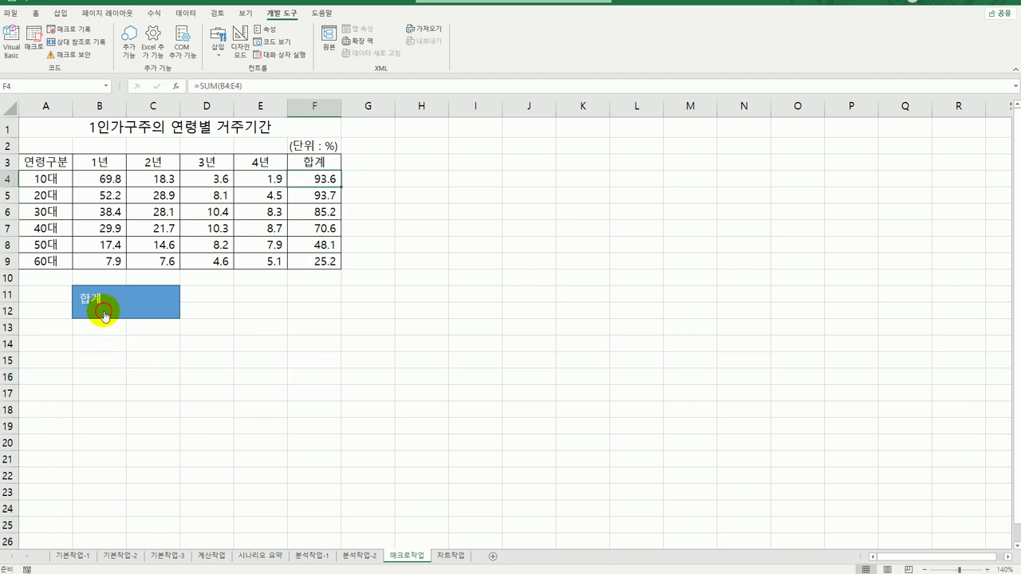
pyautogui.click(413, 405)
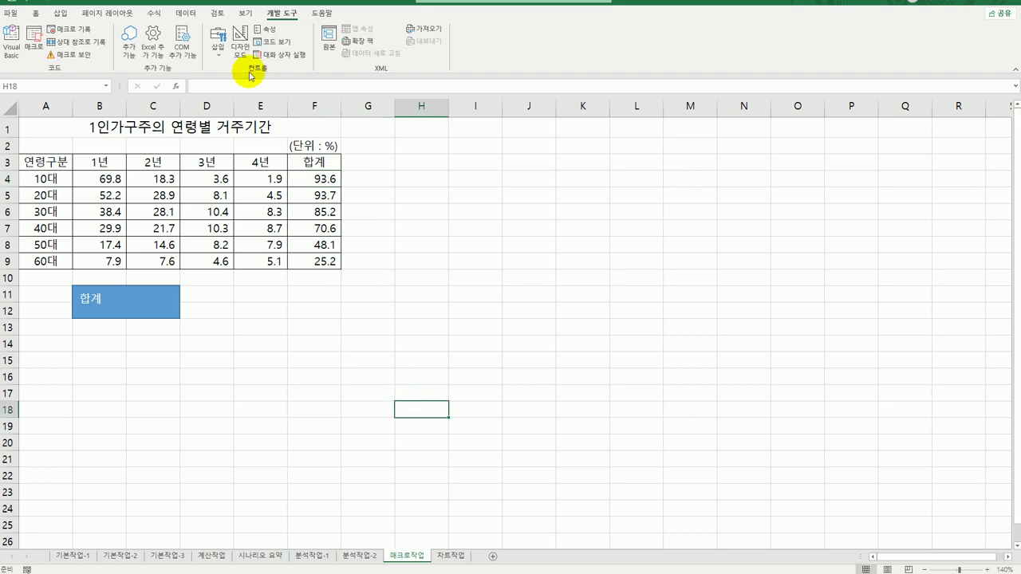
# - Insert a form control button over E11:F12, assign it a new macro named 서식, and start recording that macro
pyautogui.click(212, 58)
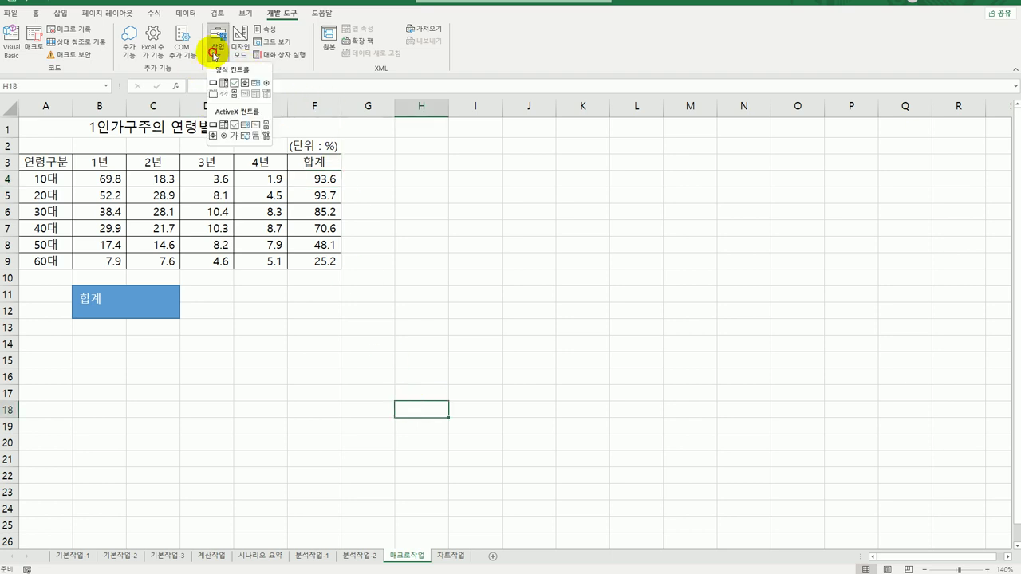
pyautogui.click(213, 82)
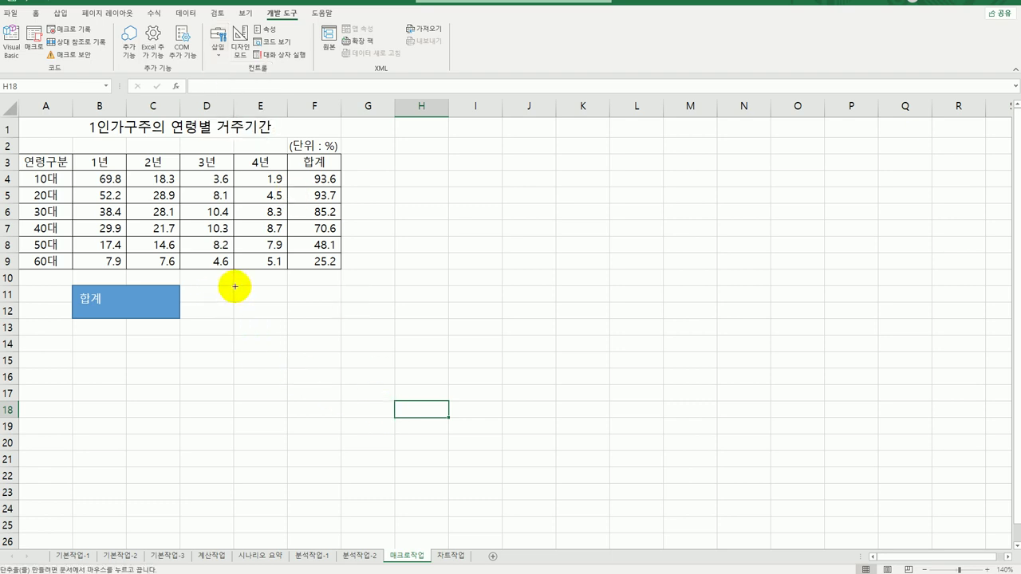
pyautogui.moveTo(233, 285); pyautogui.dragTo(334, 324)
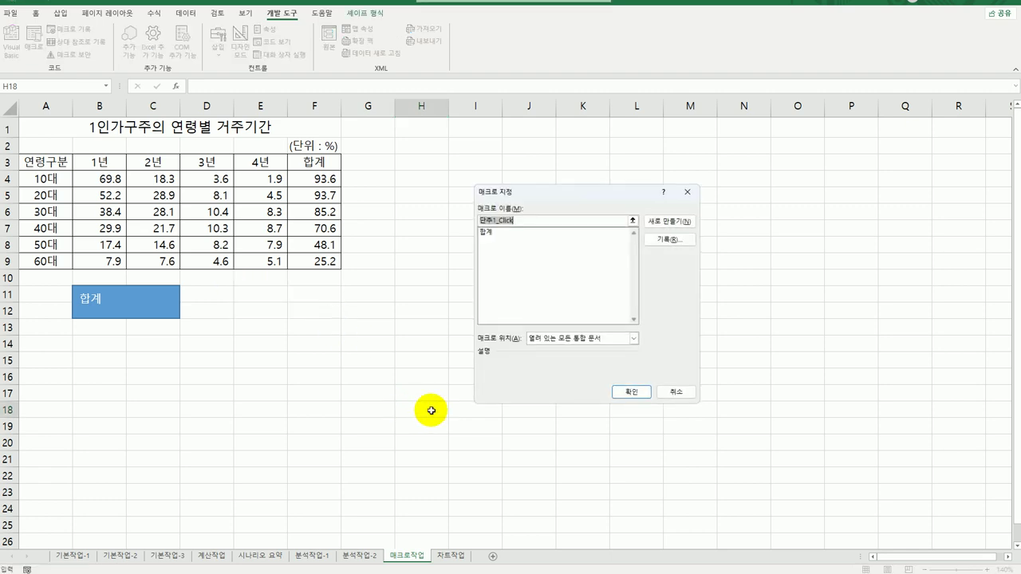
pyautogui.write('서식')
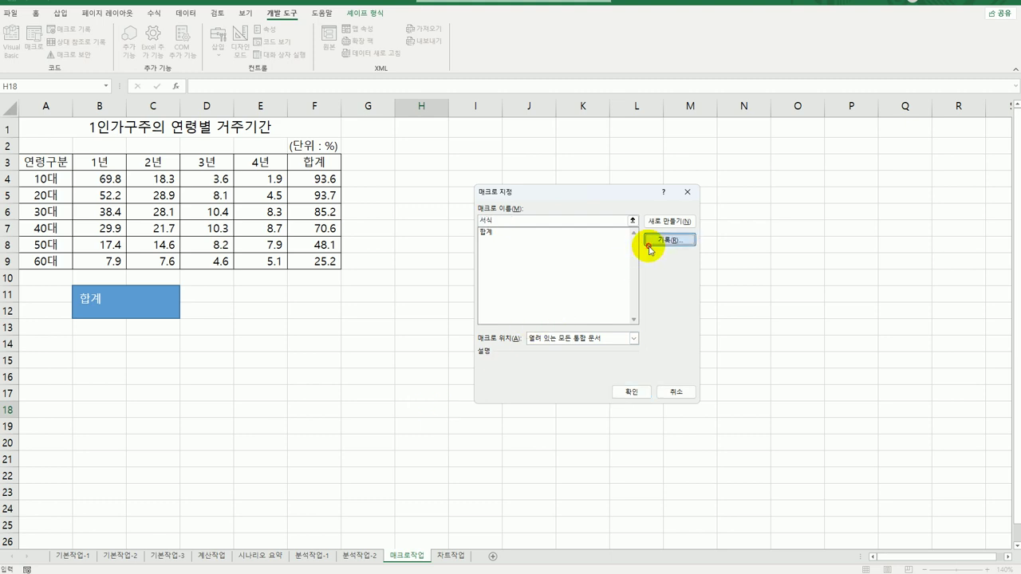
pyautogui.click(647, 239)
pyautogui.click(616, 369)
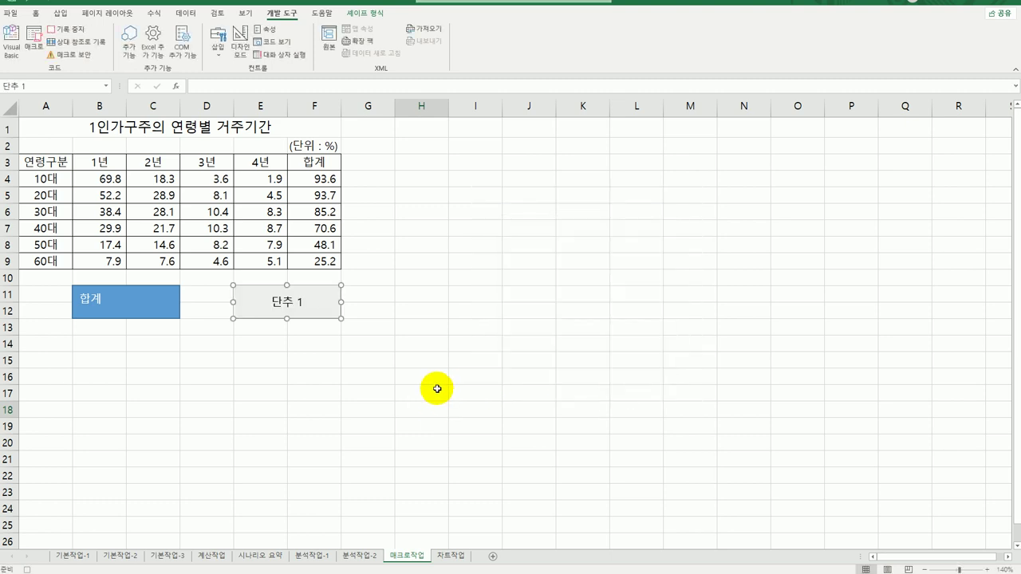
# - Record a standard purple fill and standard yellow font colour on the header cells A3:F3, and stop the macro recording
pyautogui.moveTo(33, 162); pyautogui.dragTo(311, 162)
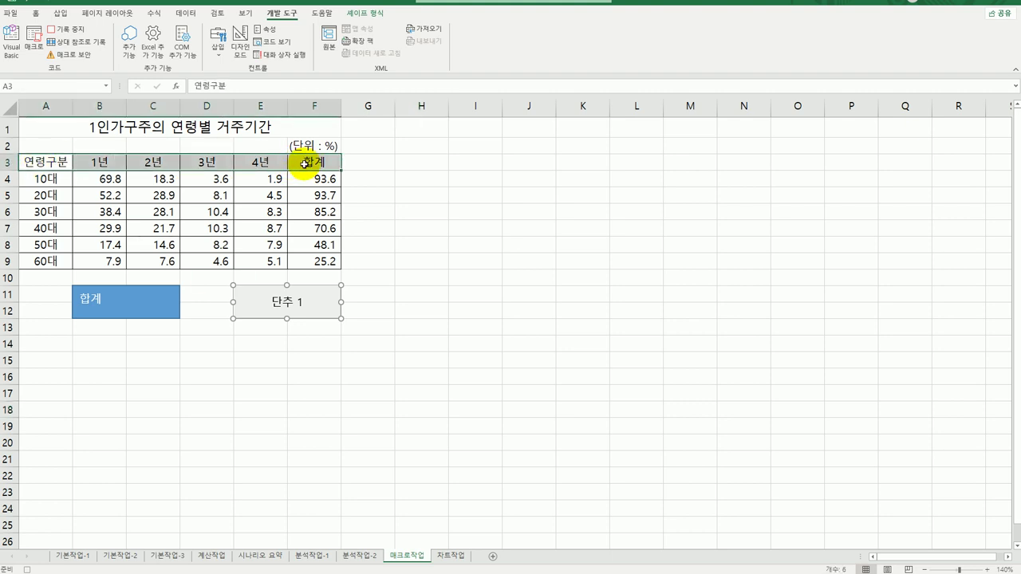
pyautogui.click(36, 13)
pyautogui.click(170, 51)
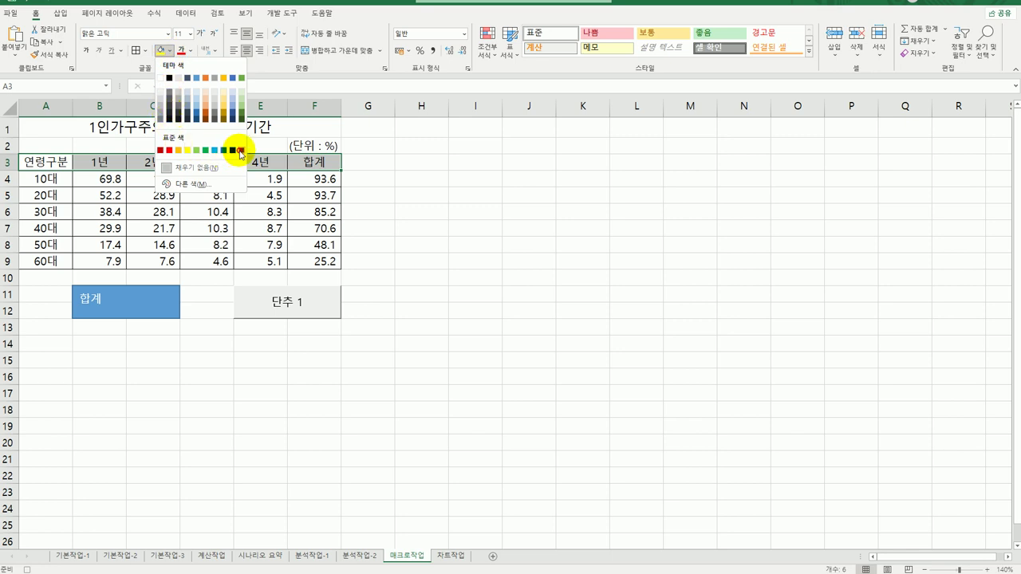
pyautogui.click(240, 151)
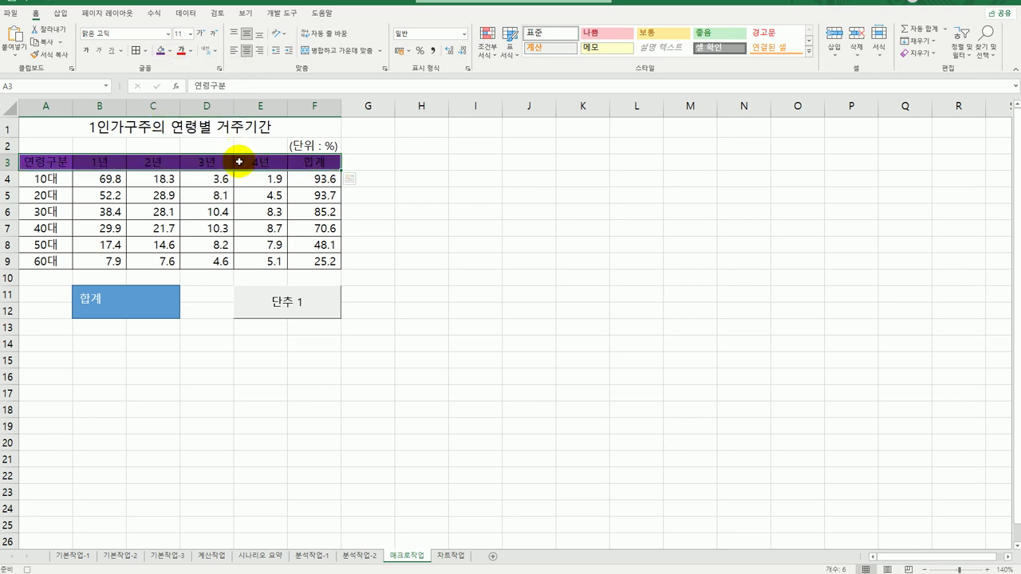
pyautogui.click(190, 51)
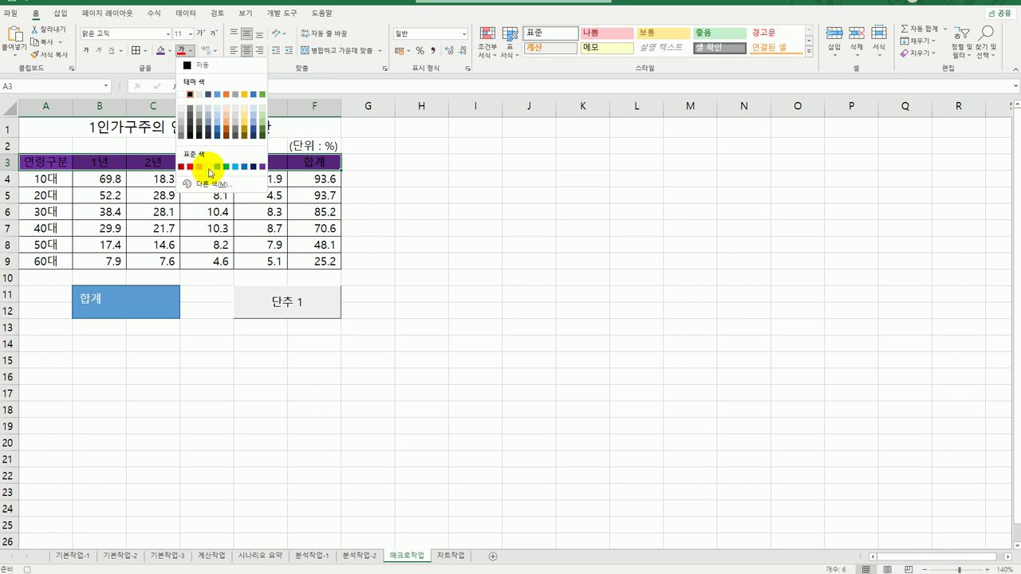
pyautogui.click(208, 167)
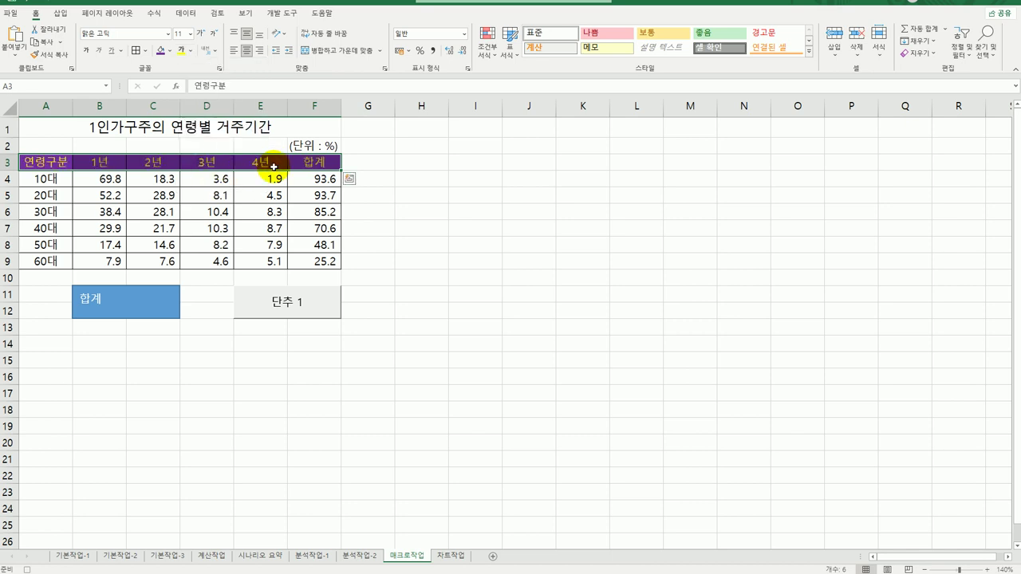
pyautogui.click(310, 162)
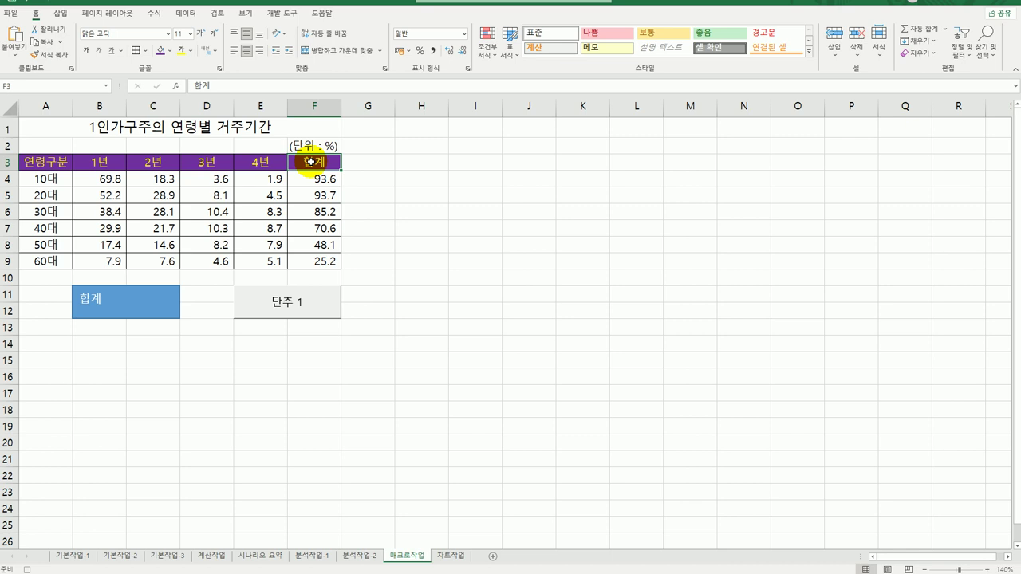
pyautogui.click(282, 12)
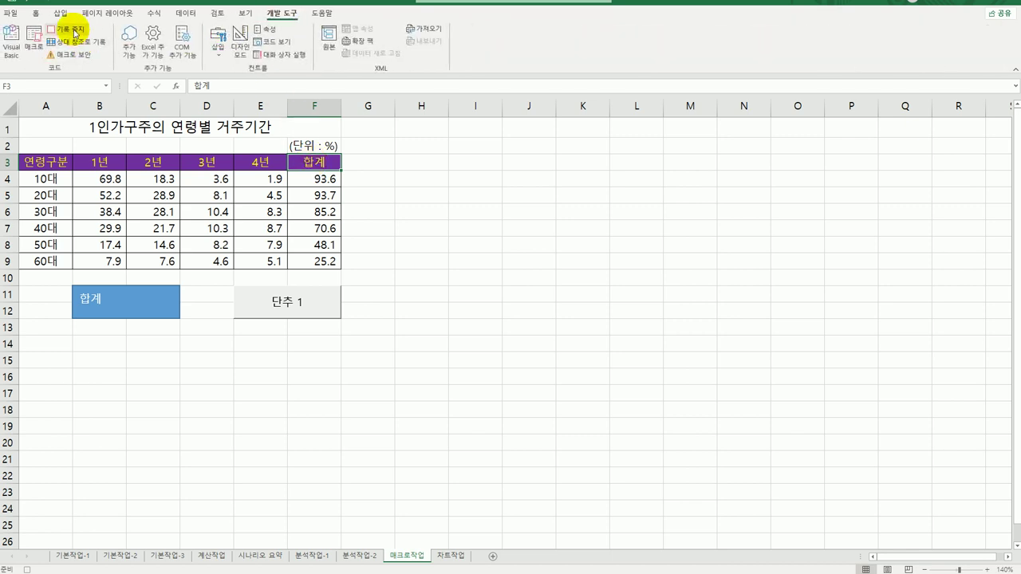
pyautogui.click(73, 31)
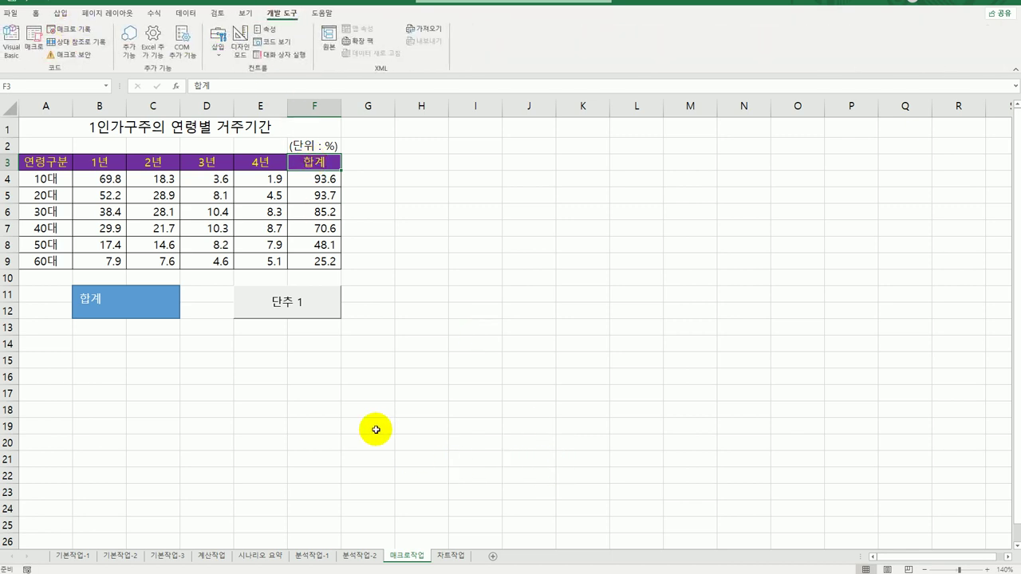
# - Change the form button's caption to 서식
pyautogui.rightClick(300, 312)
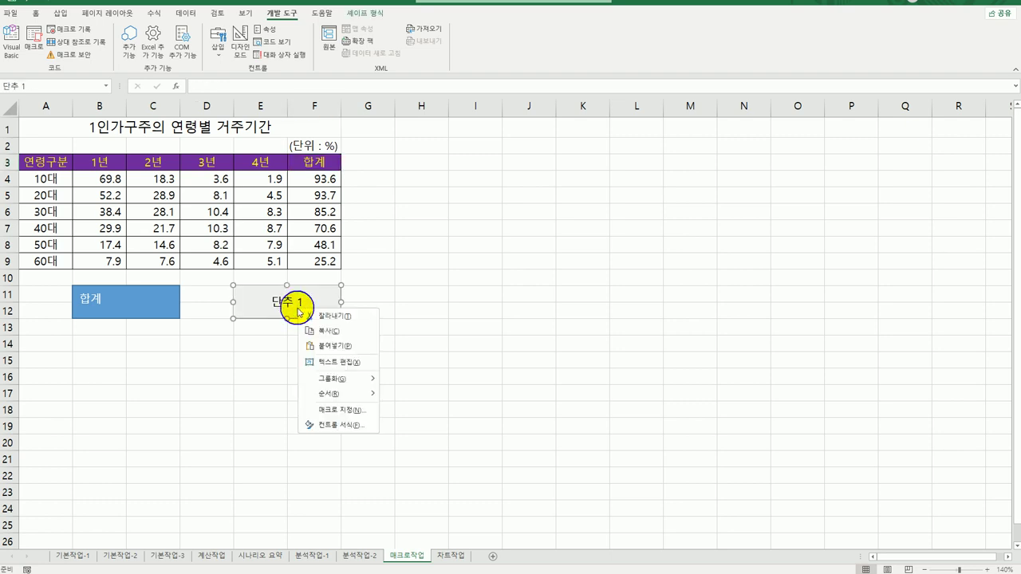
pyautogui.click(369, 361)
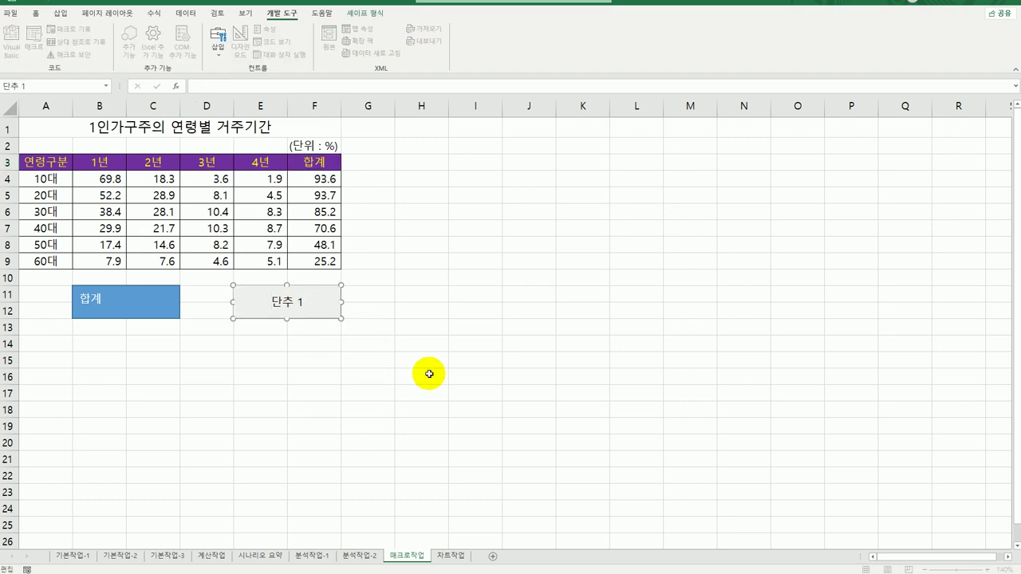
pyautogui.hotkey('ctrl', 'a')
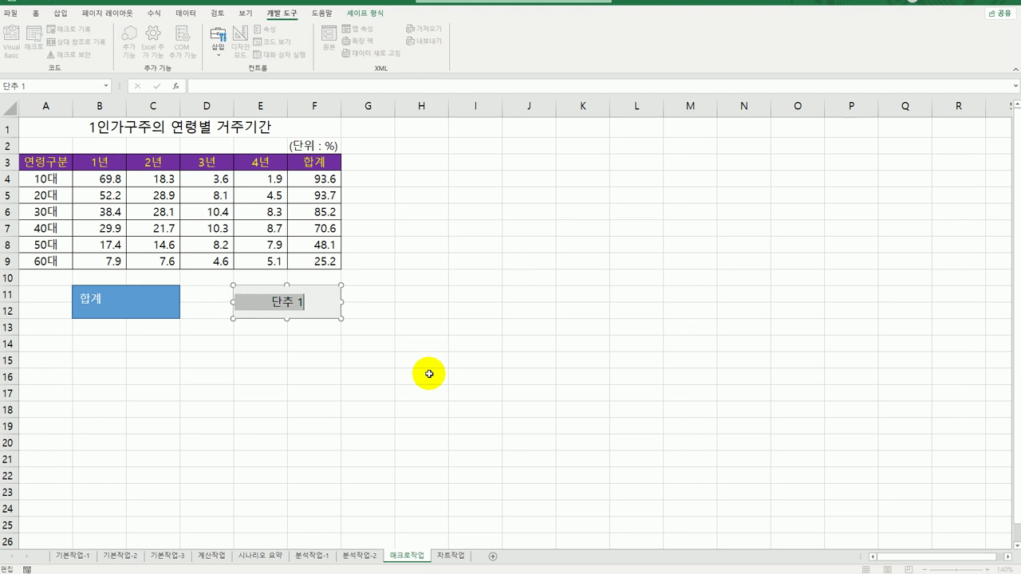
pyautogui.write('서식')
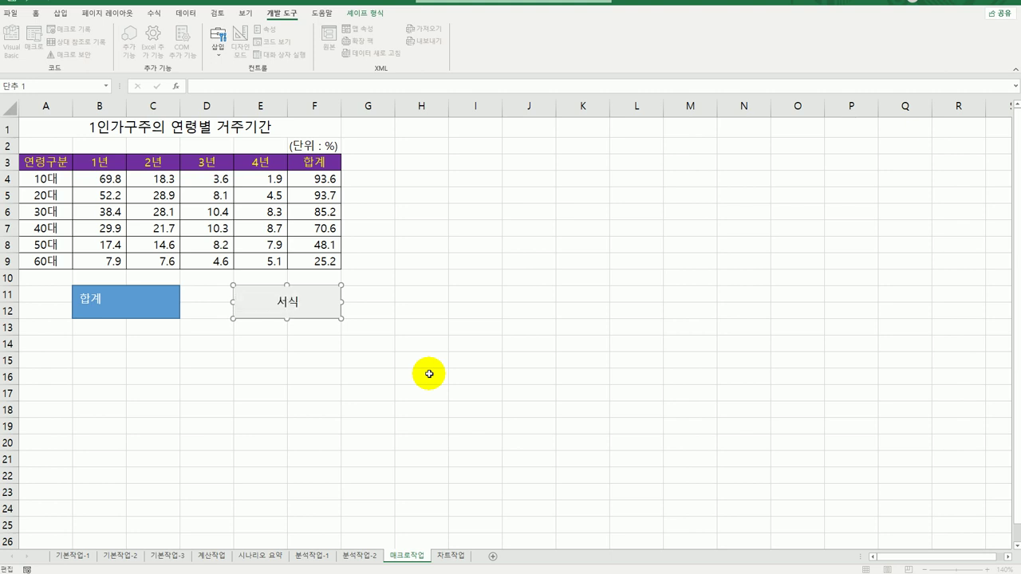
pyautogui.click(429, 374)
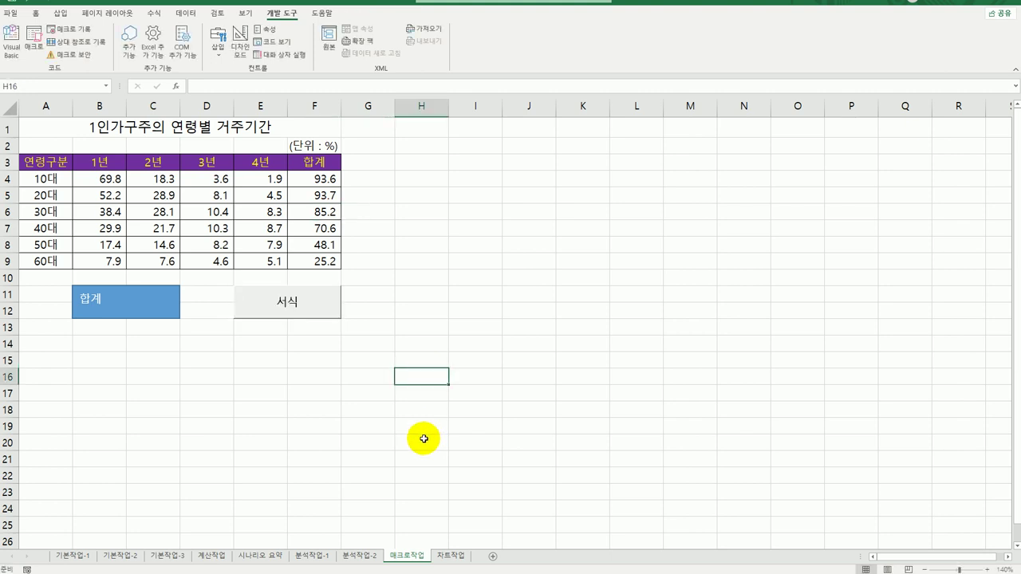
# - Open the 차트작업 sheet and examine the score table, the chart and the chart's source data selection
pyautogui.click(450, 557)
pyautogui.scroll(-2, 548, 407)
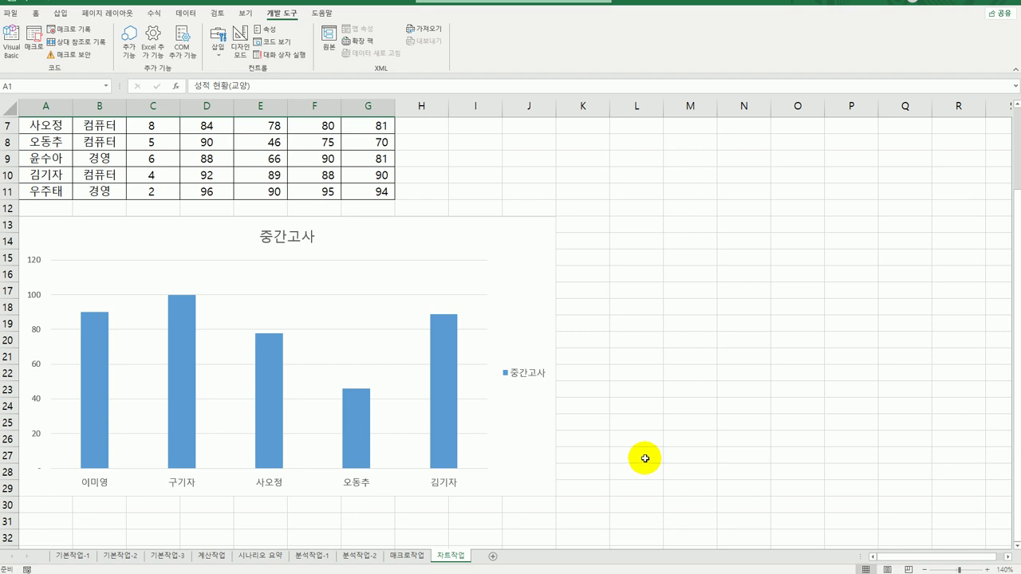
pyautogui.scroll(2, 642, 459)
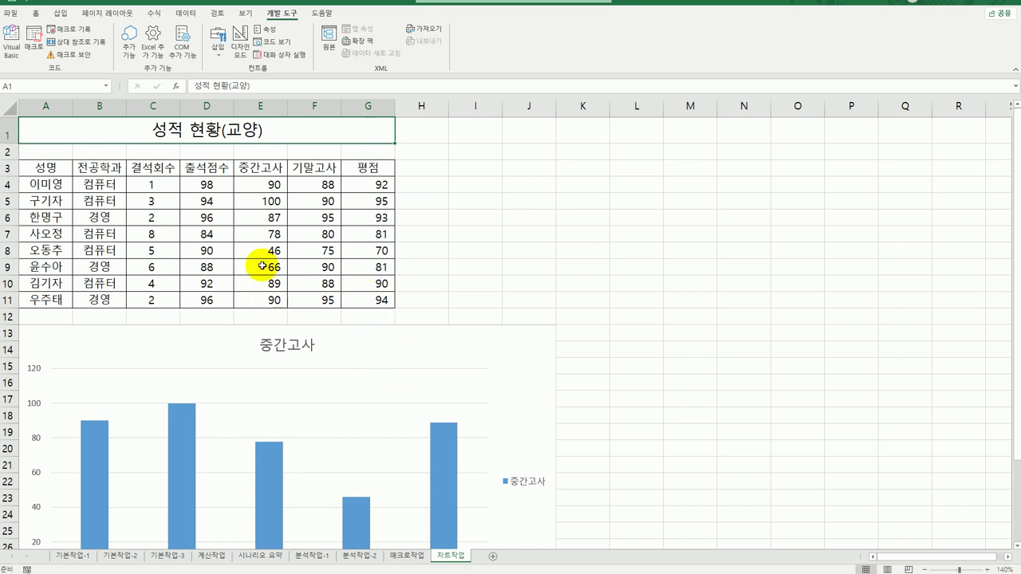
pyautogui.scroll(-3, 542, 431)
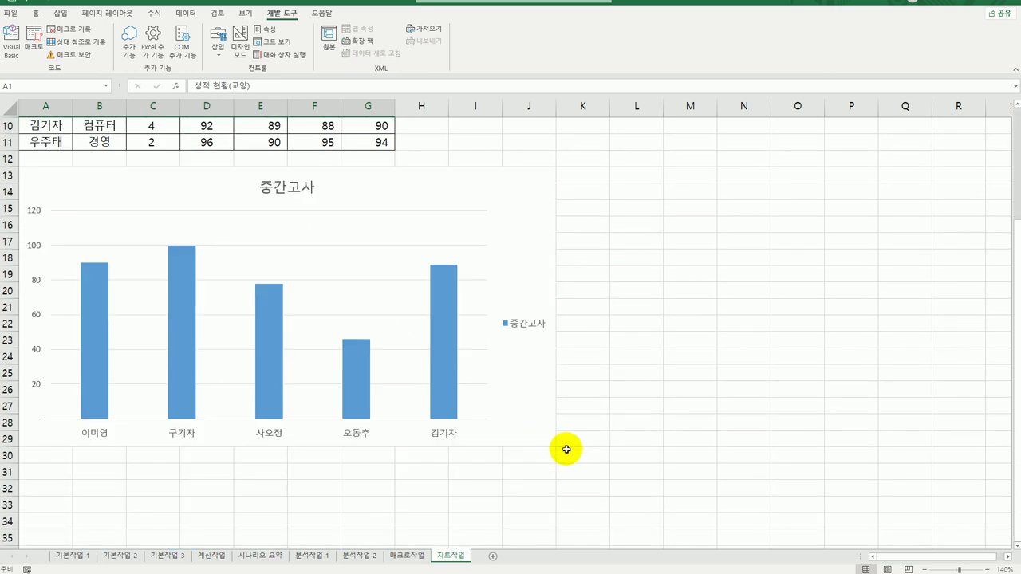
pyautogui.scroll(3, 564, 449)
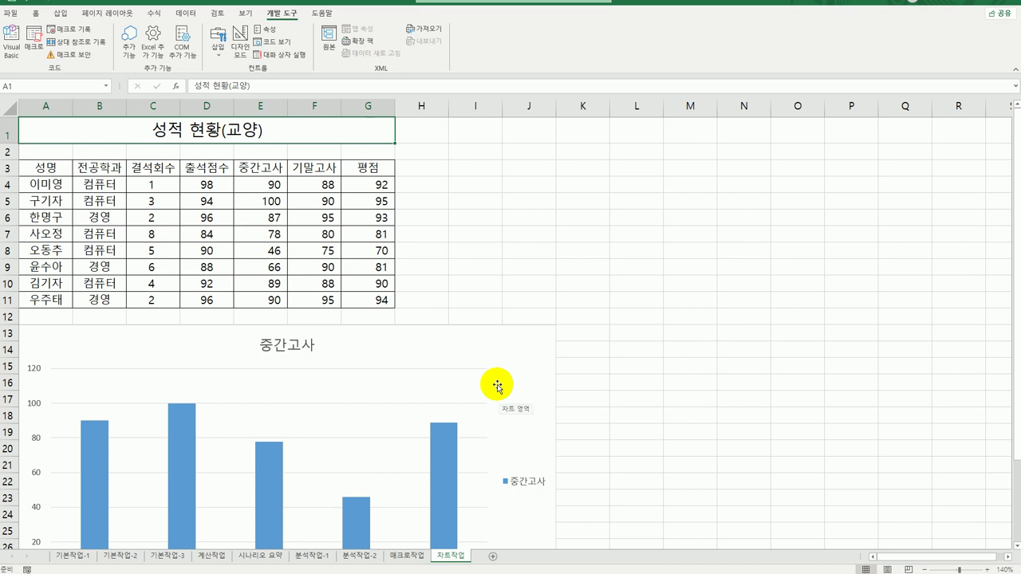
pyautogui.click(497, 359)
pyautogui.rightClick(515, 358)
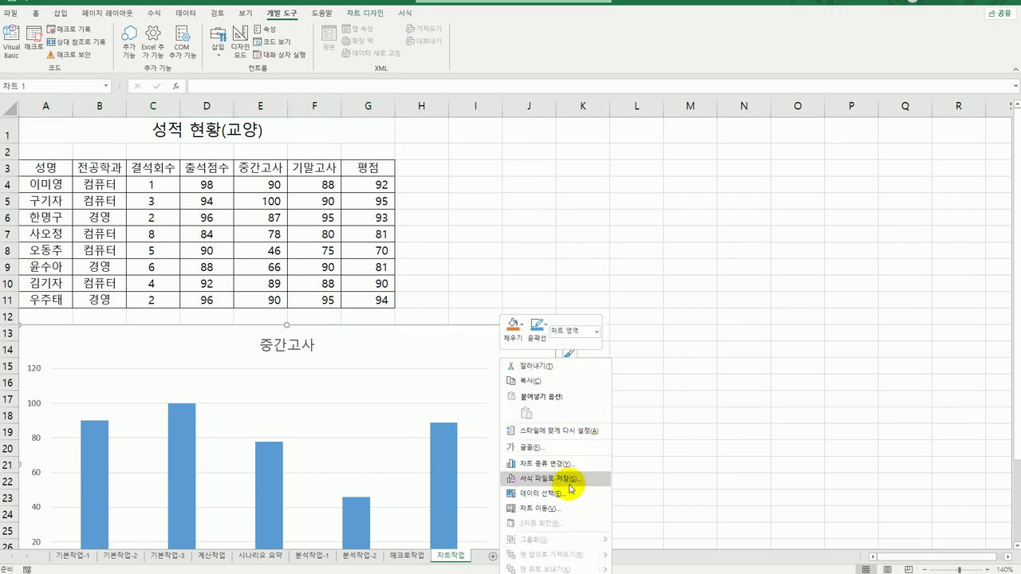
pyautogui.click(567, 492)
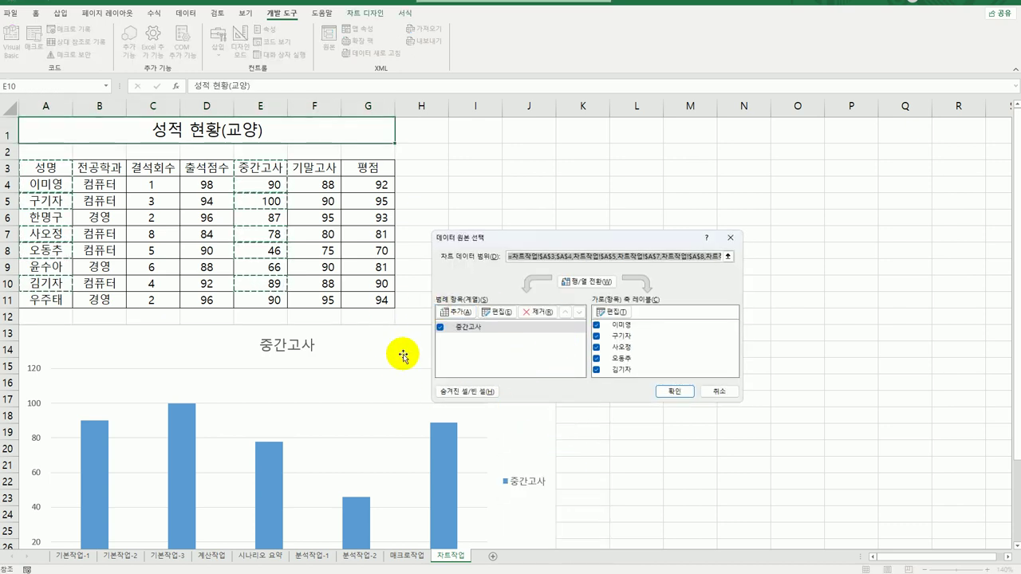
pyautogui.click(728, 391)
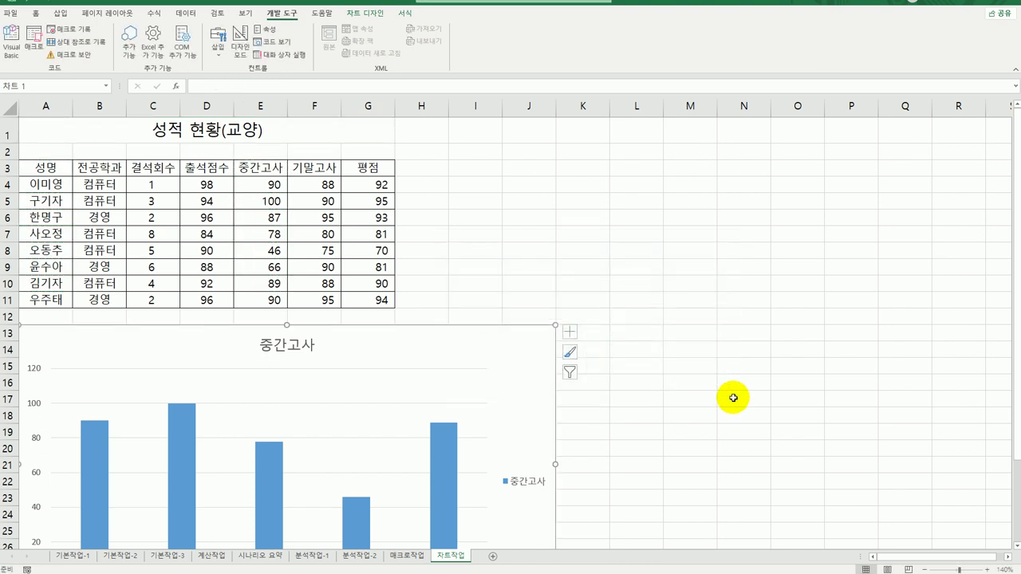
# - Copy the 기말고사 header and the computer majors' scores (F3:F5, F7:F8, F10) and paste them into the chart as a new series
pyautogui.click(318, 165)
pyautogui.moveTo(318, 166); pyautogui.dragTo(322, 203)
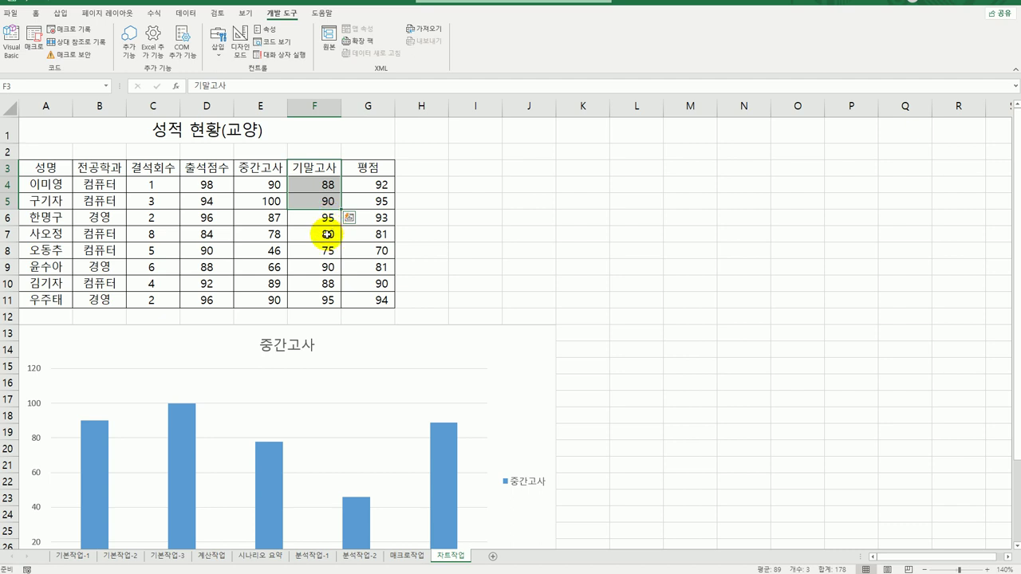
pyautogui.keyDown('ctrl'); pyautogui.moveTo(327, 234); pyautogui.dragTo(327, 250); pyautogui.keyUp('ctrl')
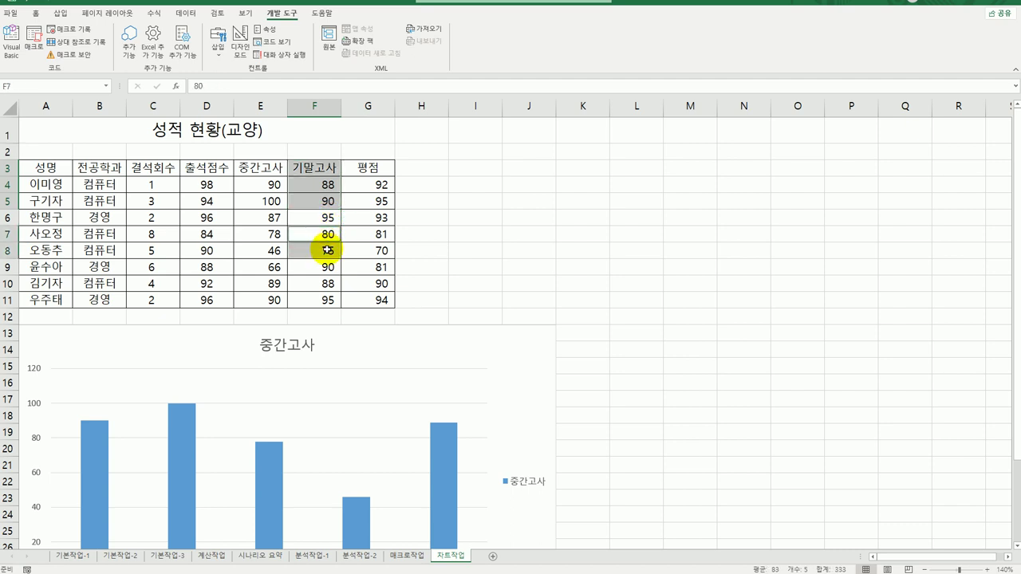
pyautogui.keyDown('ctrl'); pyautogui.click(324, 283); pyautogui.keyUp('ctrl')
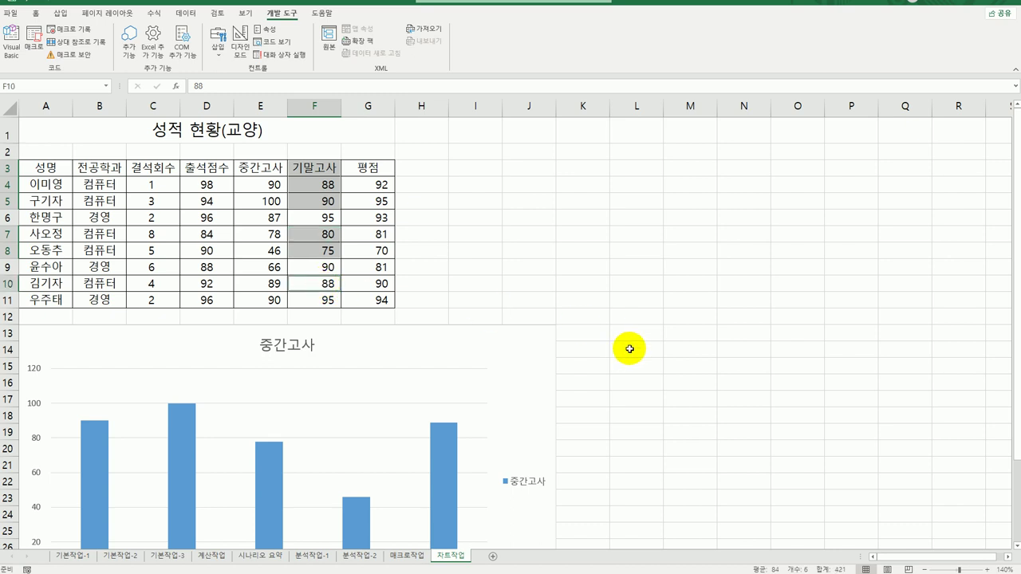
pyautogui.hotkey('ctrl', 'c')
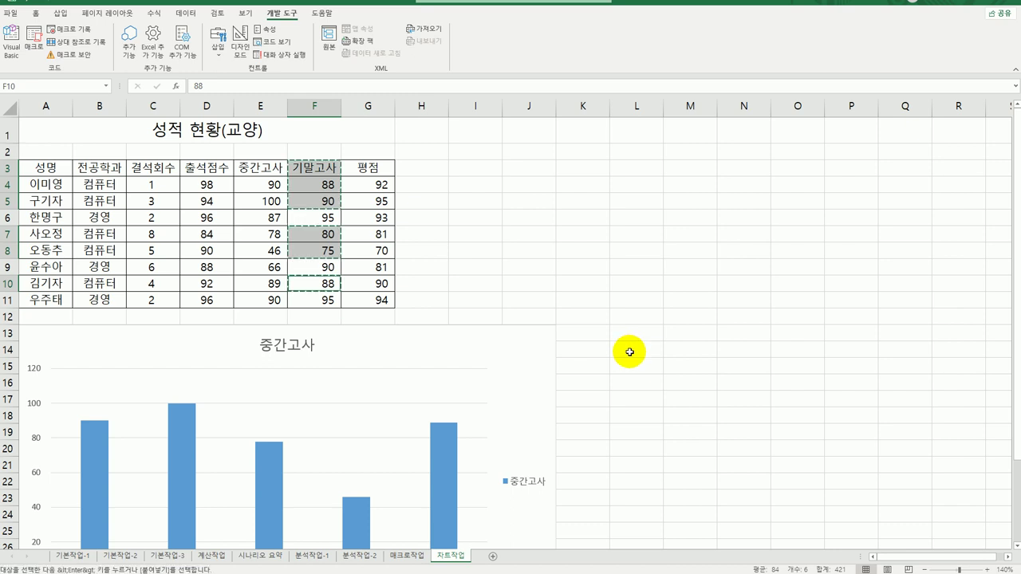
pyautogui.click(542, 368)
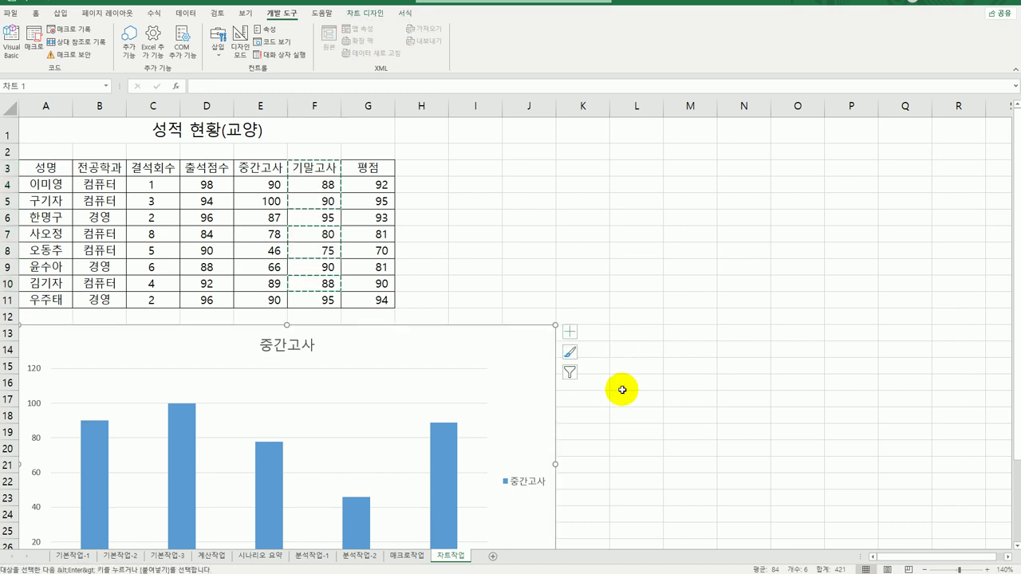
pyautogui.hotkey('ctrl', 'v')
# - Add a chart title above the plot area of the 차트작업 chart
pyautogui.scroll(-2, 621, 390)
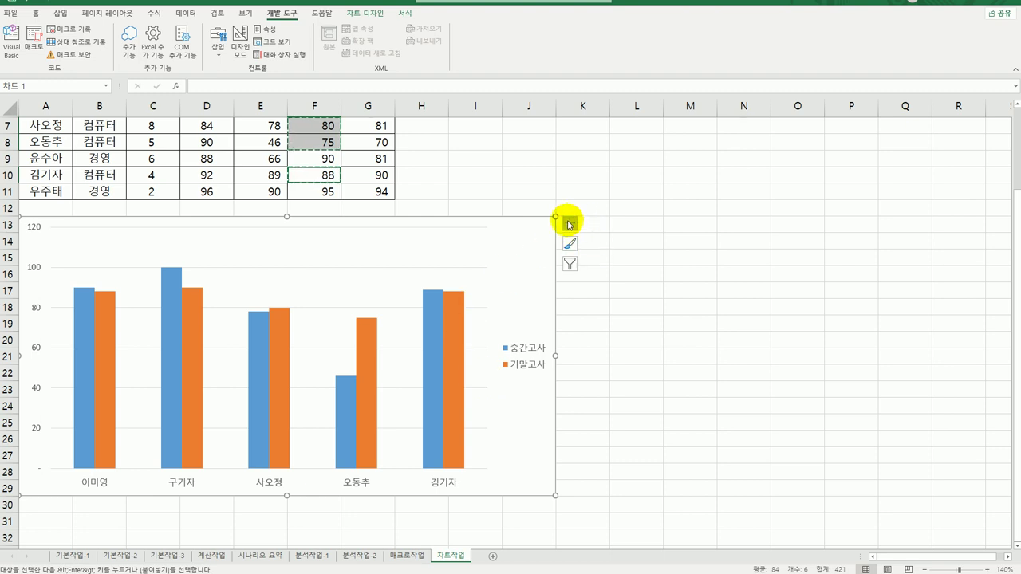
pyautogui.click(569, 224)
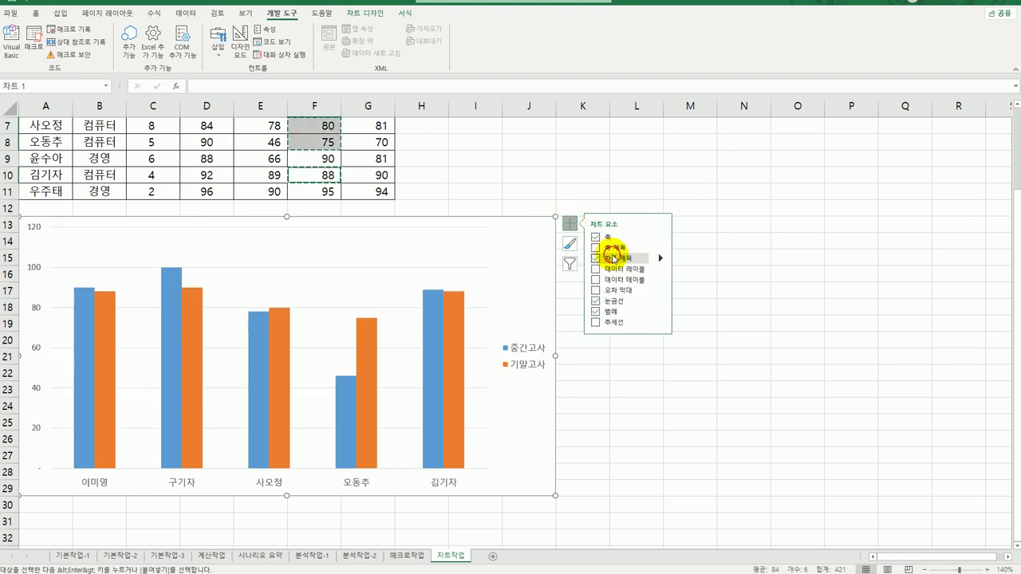
pyautogui.click(615, 258)
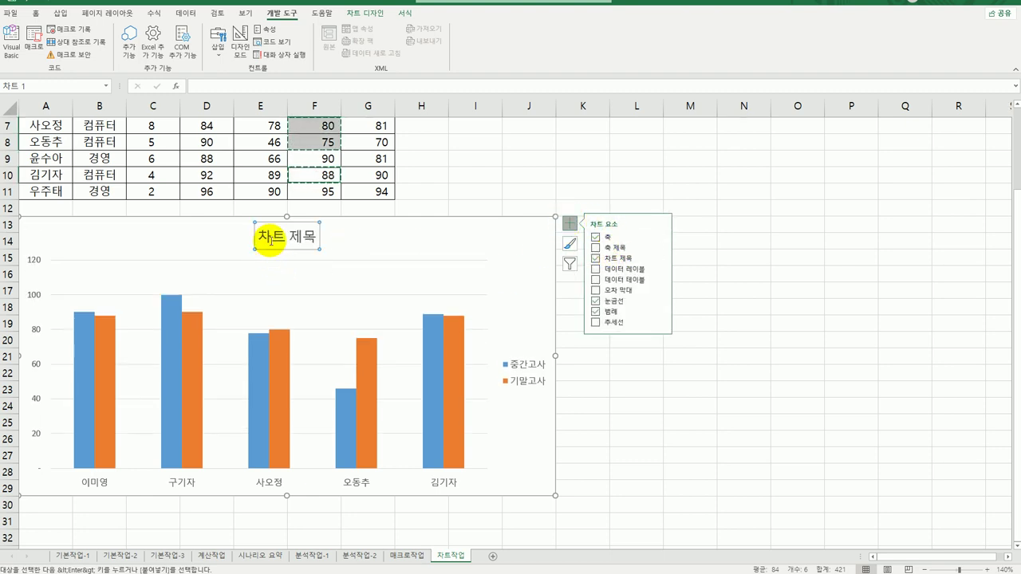
pyautogui.moveTo(252, 235); pyautogui.dragTo(327, 238)
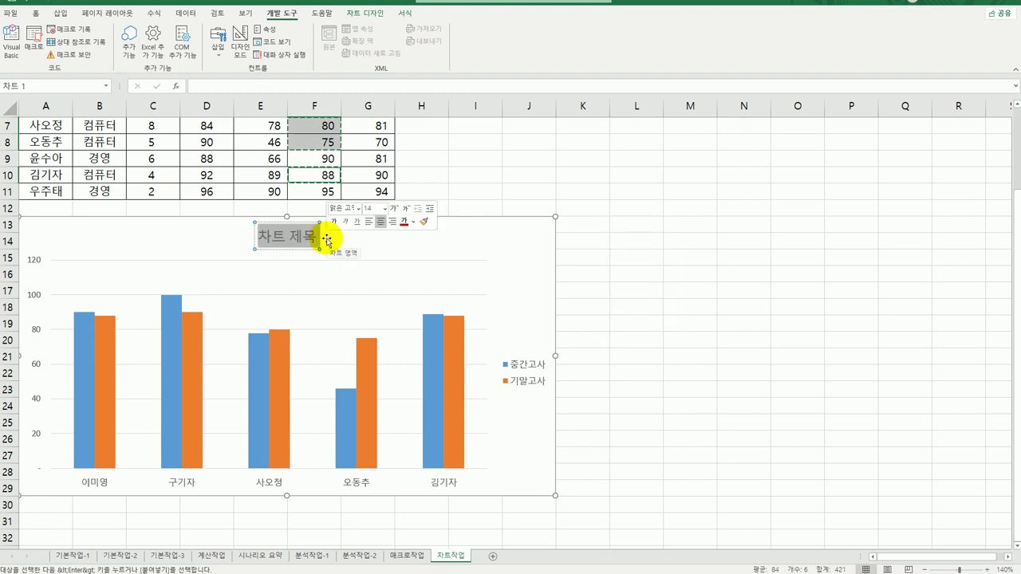
pyautogui.write('ㅋ퓨터')
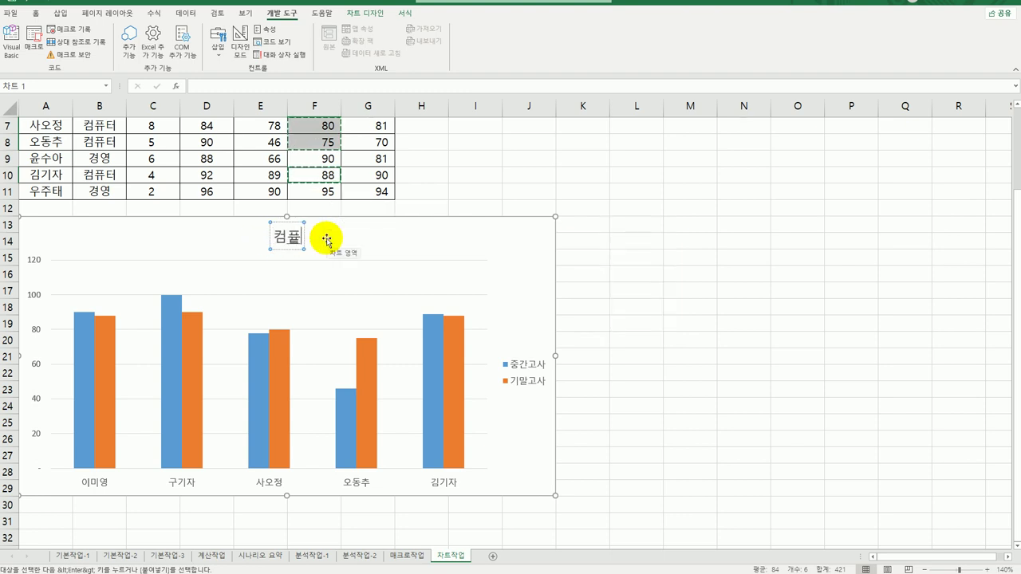
pyautogui.write('전고')
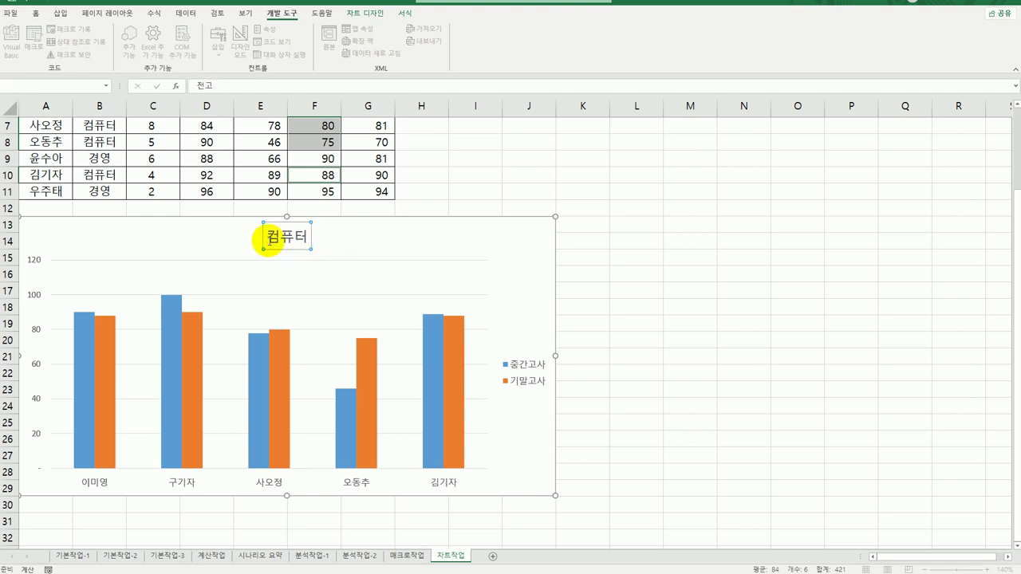
pyautogui.press('Return')
# - Replace the chart title text with 컴퓨터 전공의 성적현황
pyautogui.doubleClick(289, 237)
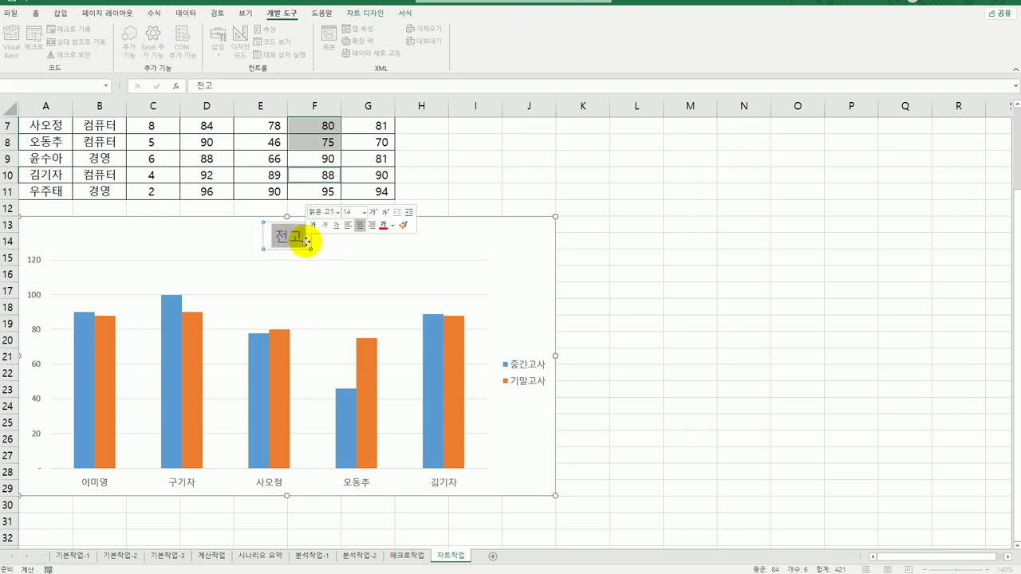
pyautogui.press('Delete')
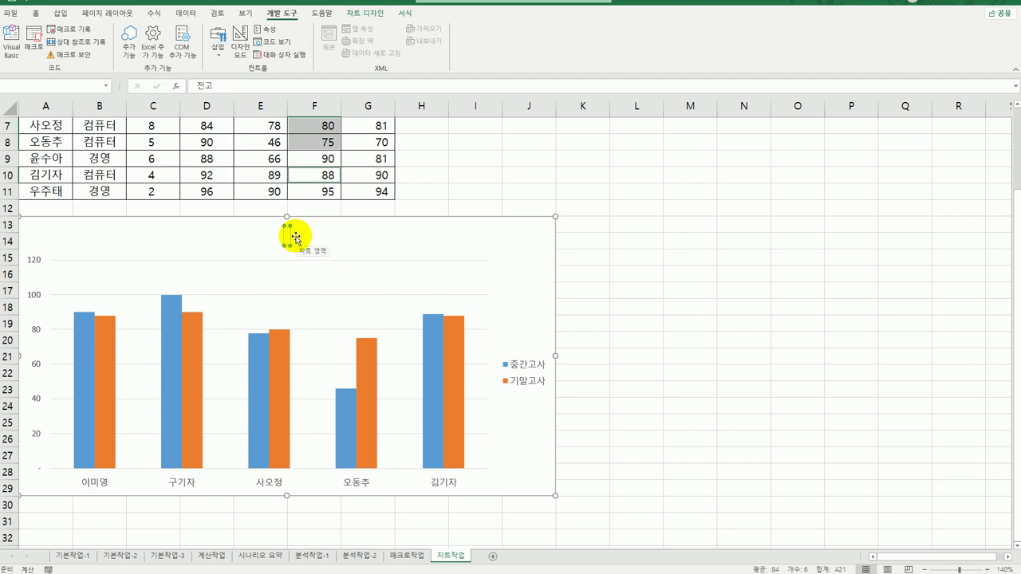
pyautogui.write('컴퓨터 전공')
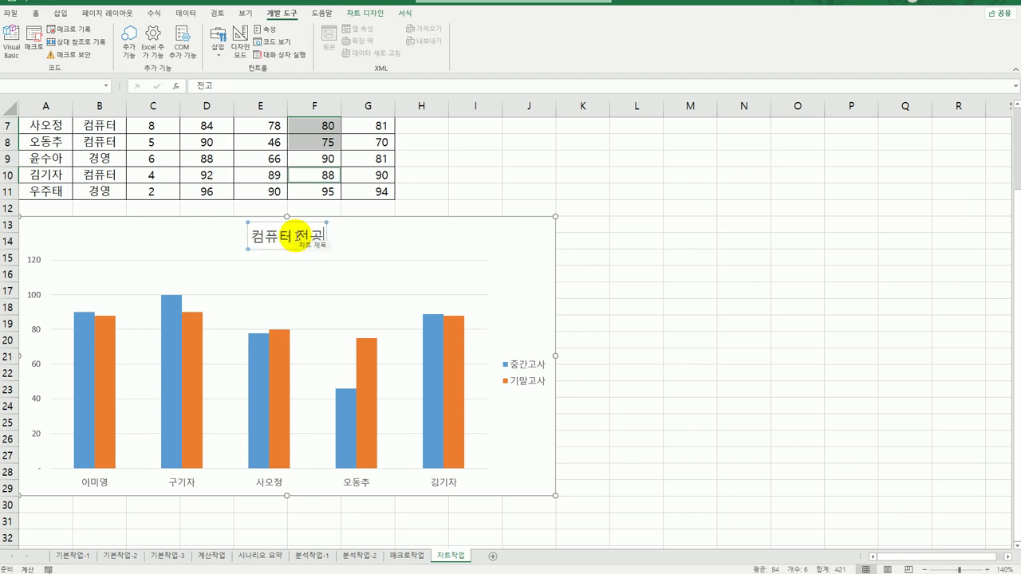
pyautogui.write('ㅇ의')
pyautogui.write(' 성적현황')
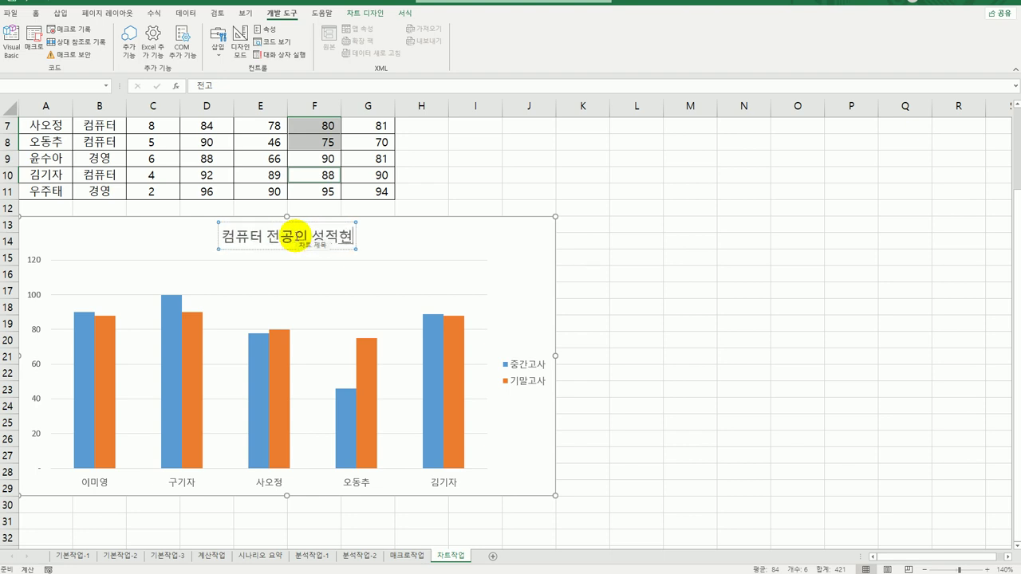
pyautogui.click(433, 243)
# - Set the chart title's font to 굴림체
pyautogui.click(322, 246)
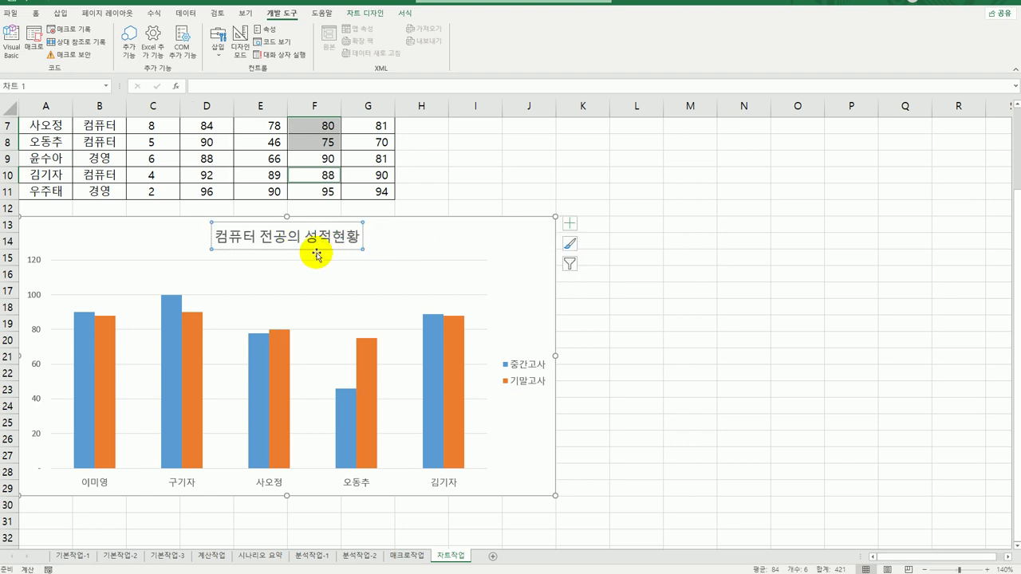
pyautogui.click(35, 14)
pyautogui.click(167, 34)
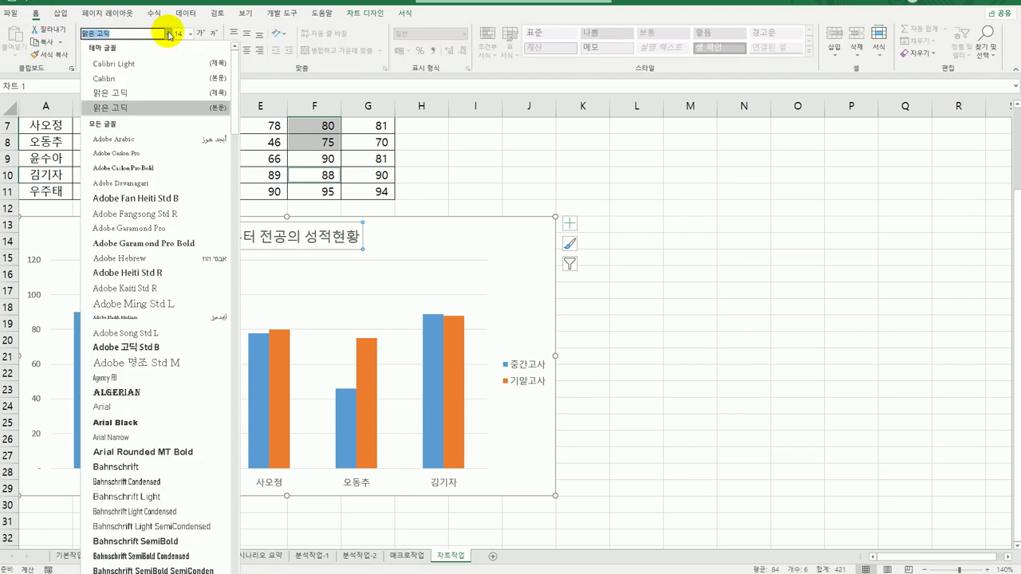
pyautogui.moveTo(234, 98); pyautogui.dragTo(200, 573)
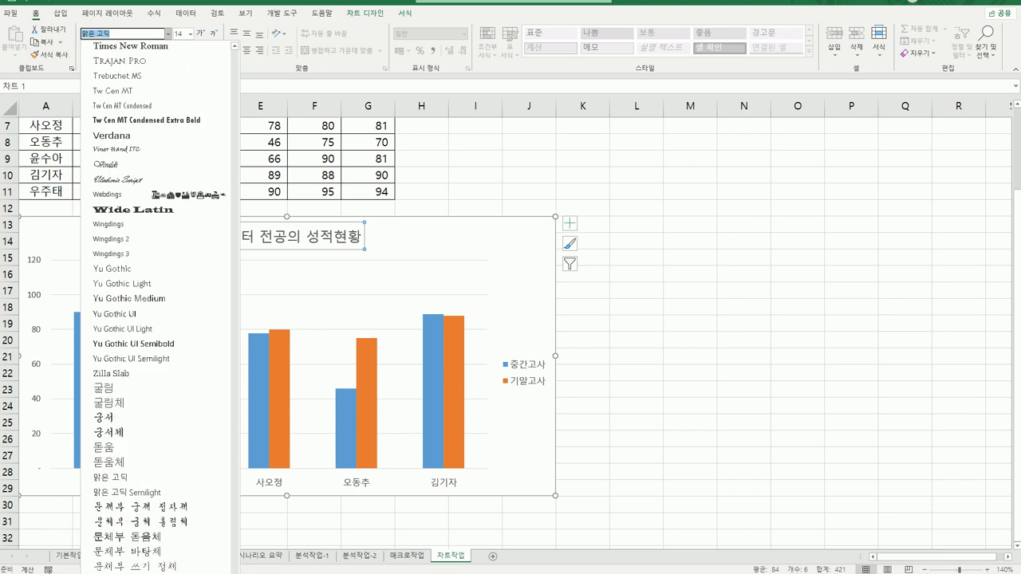
pyautogui.click(180, 411)
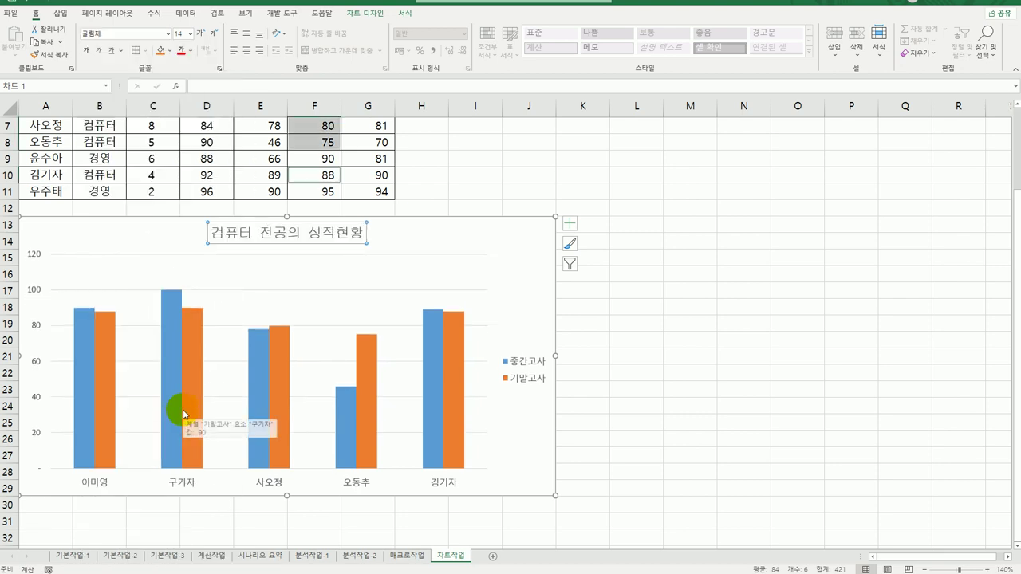
# - Give the chart title the standard purple font colour and a standard yellow fill
pyautogui.click(193, 50)
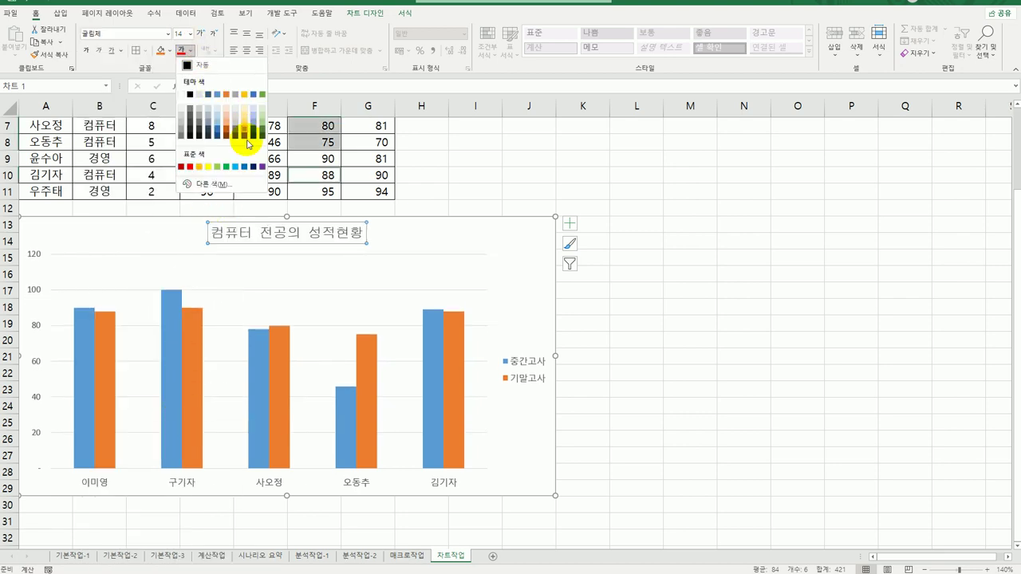
pyautogui.click(262, 161)
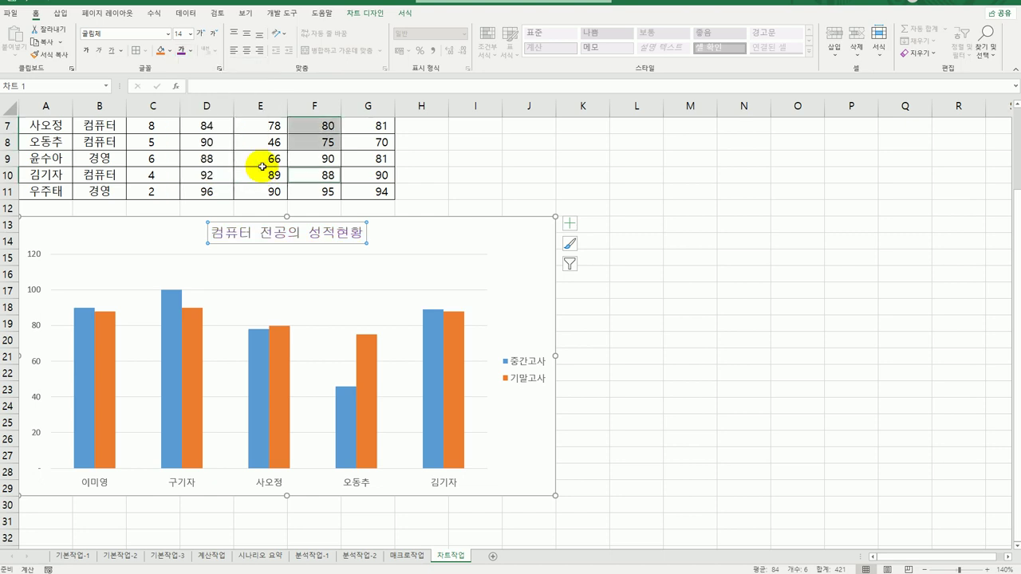
pyautogui.click(169, 51)
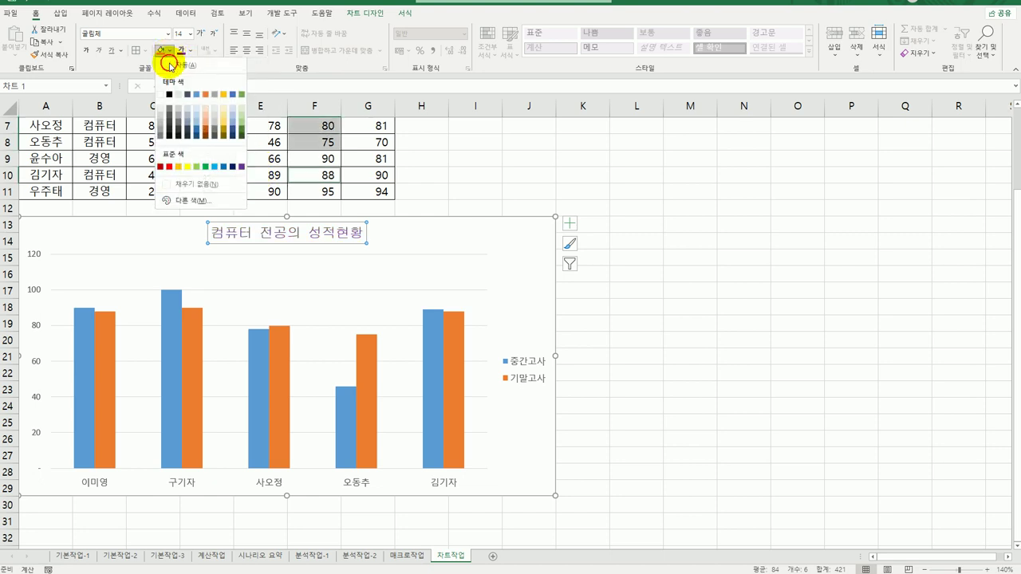
pyautogui.click(184, 166)
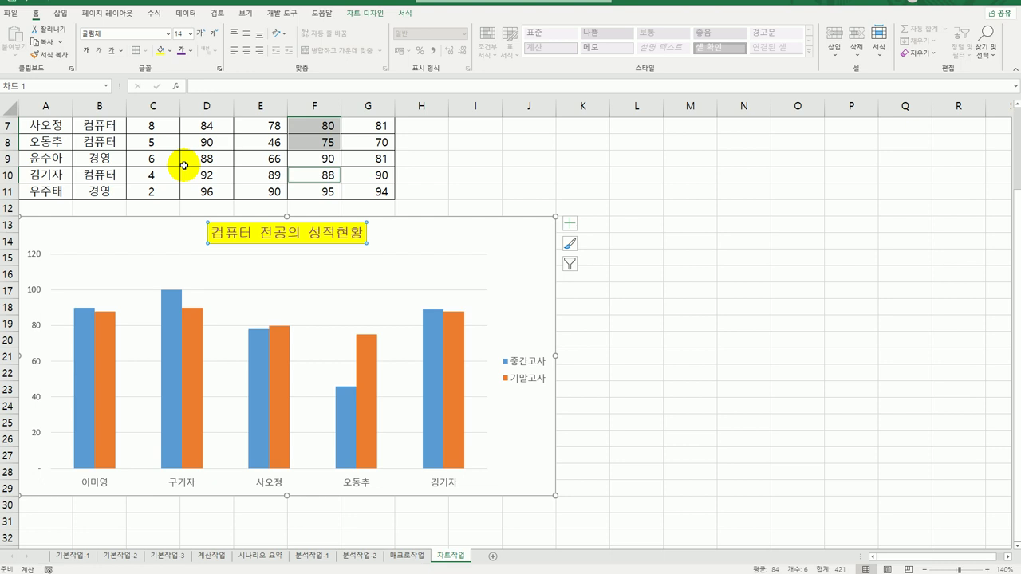
pyautogui.click(713, 456)
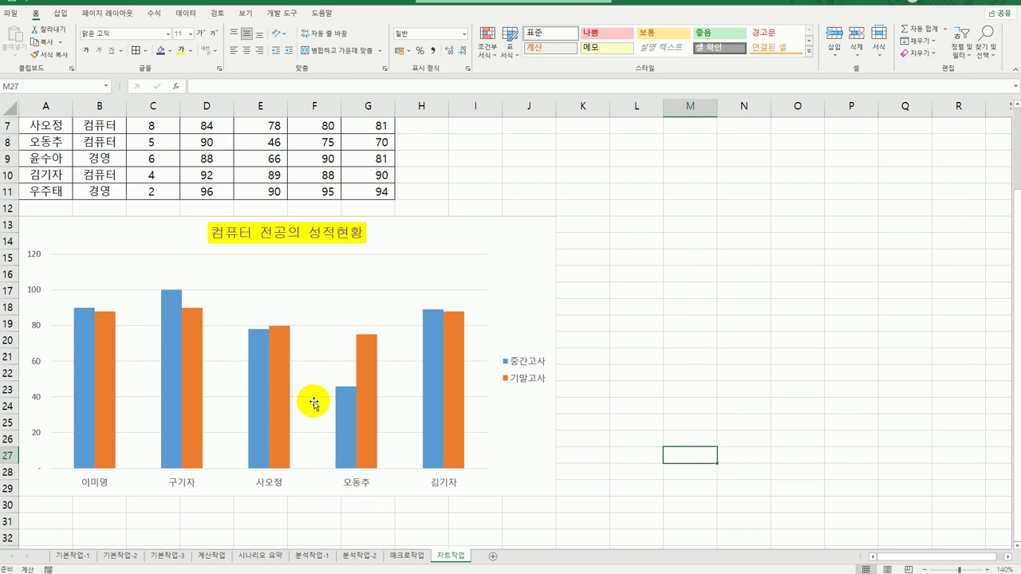
# - Add an inside-end (안쪽 끝에) data label to only the second student's 중간고사 column in the chart
pyautogui.click(176, 345)
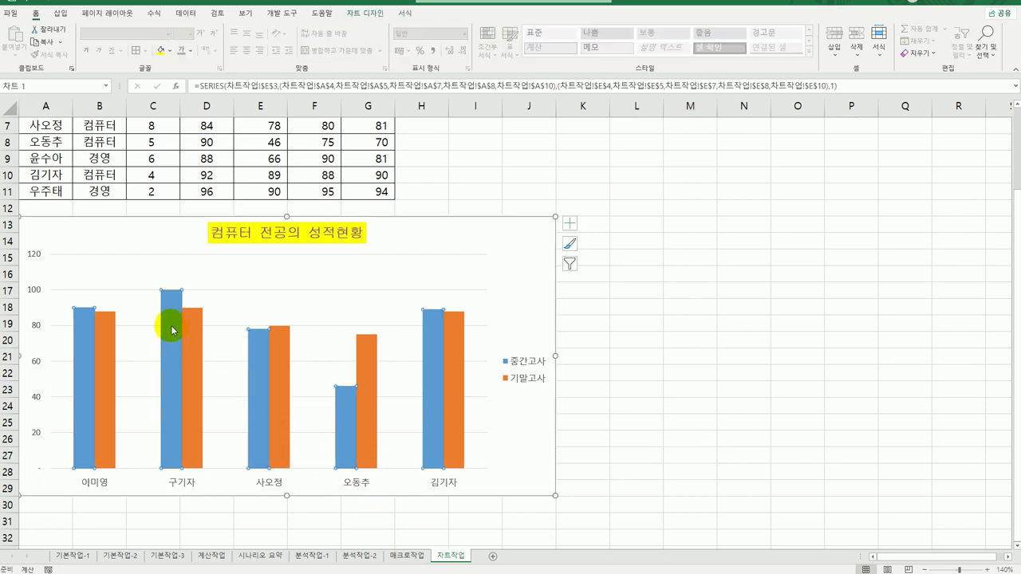
pyautogui.click(172, 321)
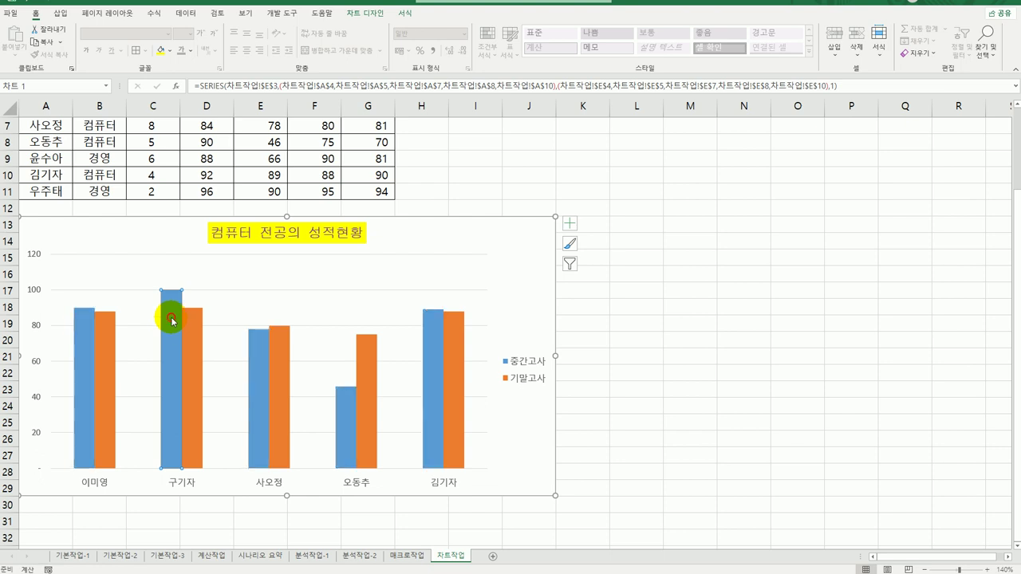
pyautogui.click(576, 224)
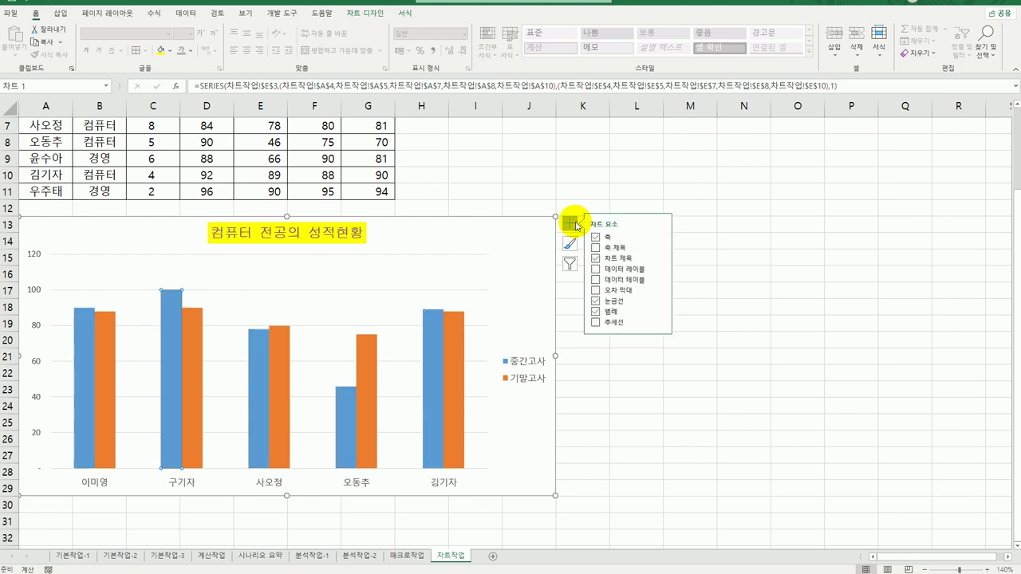
pyautogui.click(660, 272)
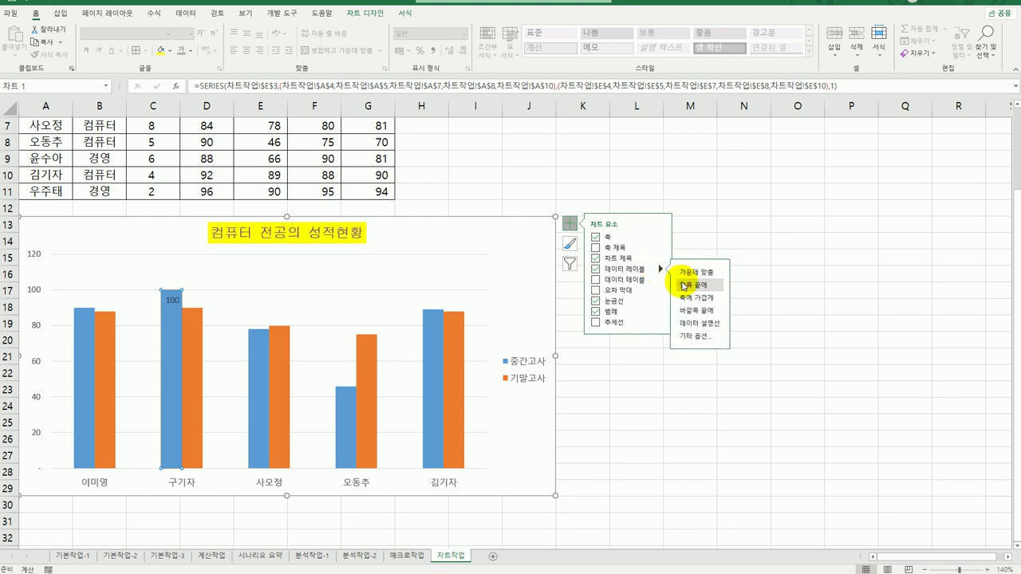
pyautogui.click(683, 285)
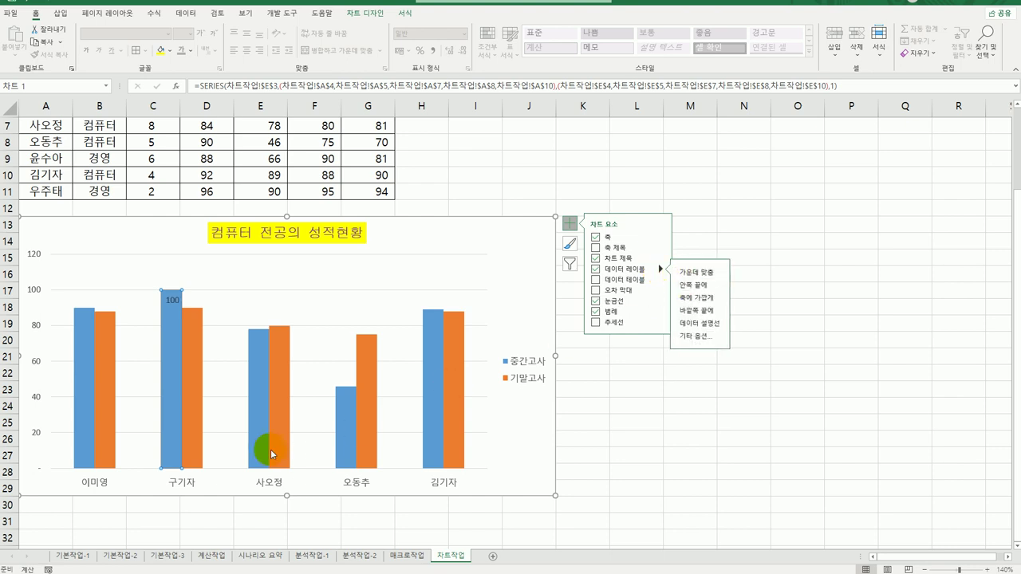
# - Add an inside-end (안쪽 끝에) data label to only the second student's 기말고사 column in the chart
pyautogui.click(196, 355)
pyautogui.click(198, 341)
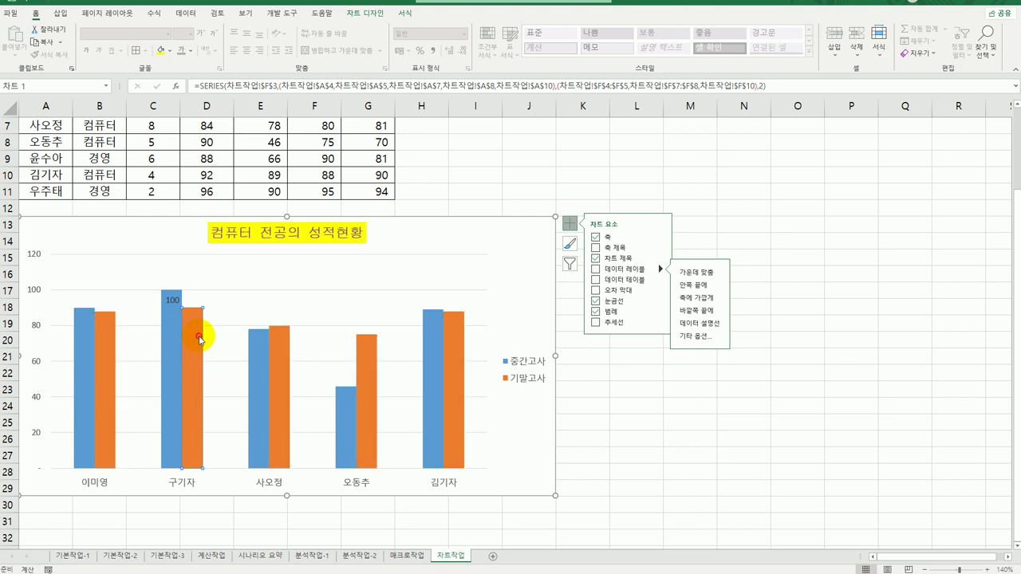
pyautogui.click(717, 285)
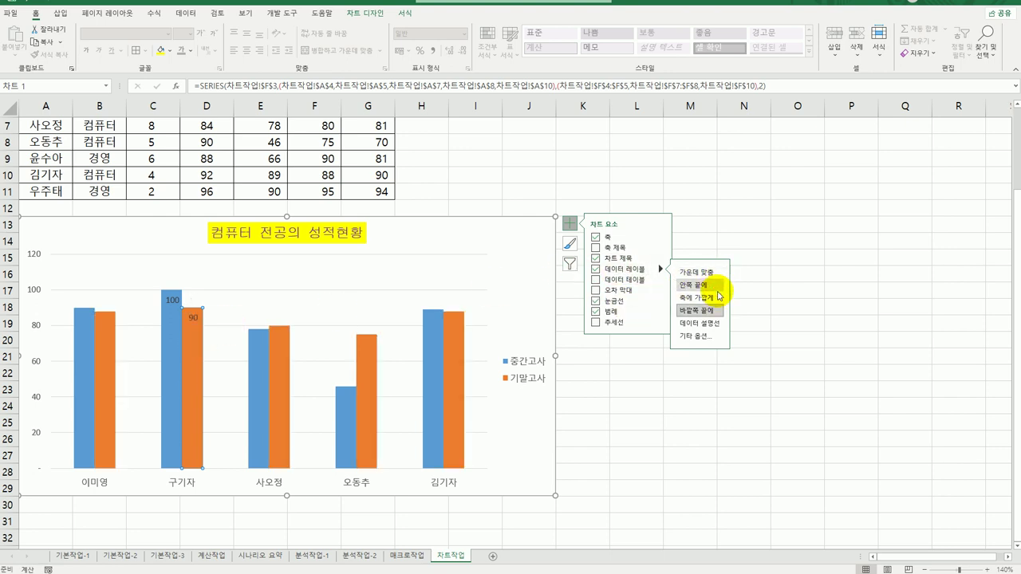
pyautogui.click(723, 388)
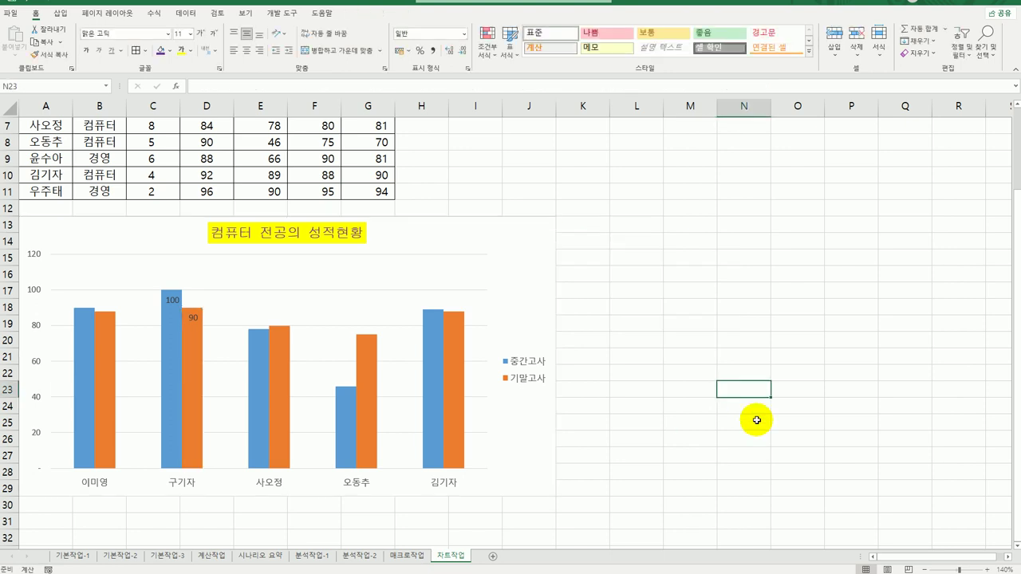
# - Set the vertical value axis to a maximum of 100 and a major unit of 10
pyautogui.click(35, 292)
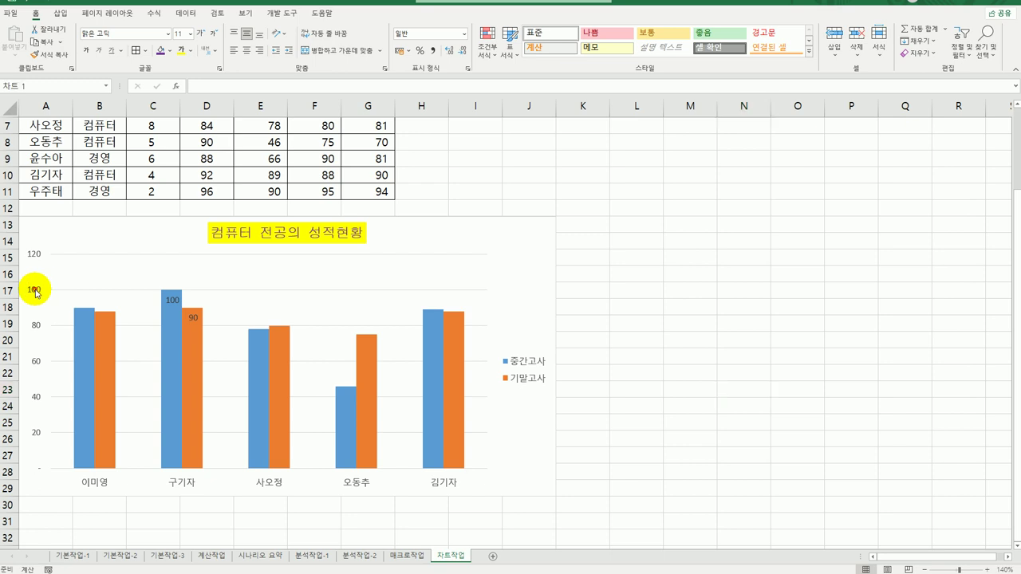
pyautogui.rightClick(35, 292)
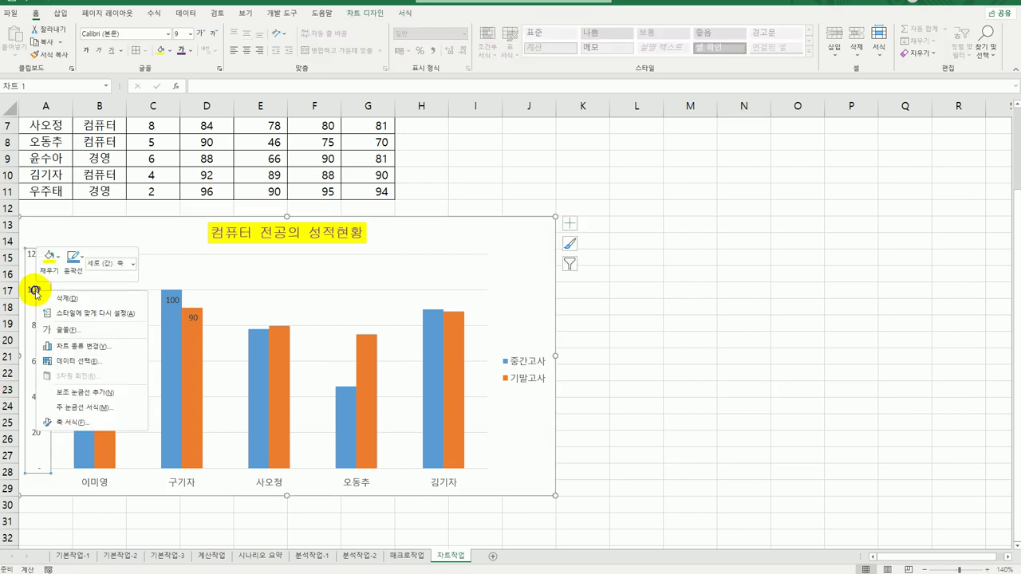
pyautogui.click(70, 422)
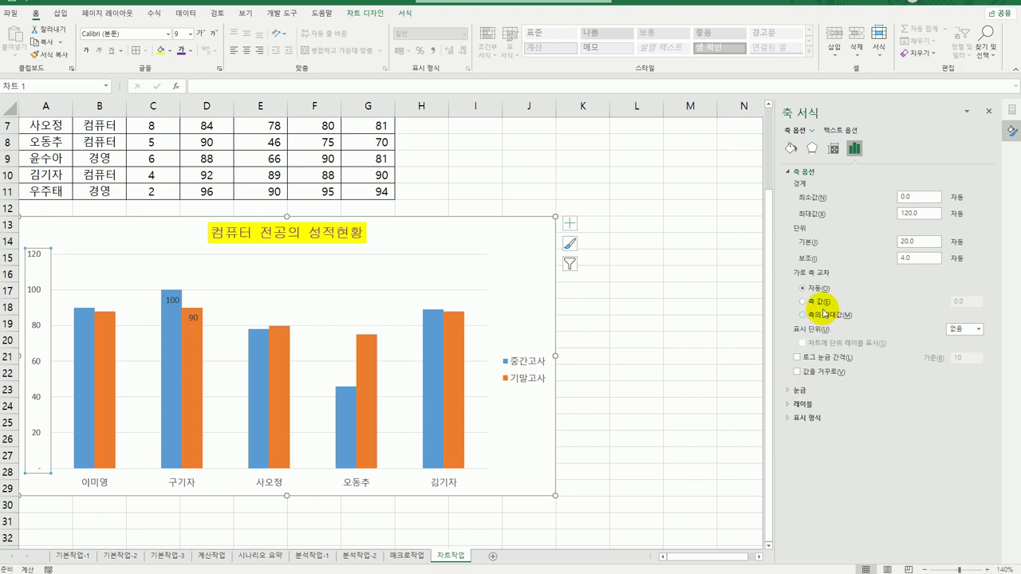
pyautogui.click(900, 197)
pyautogui.click(917, 213)
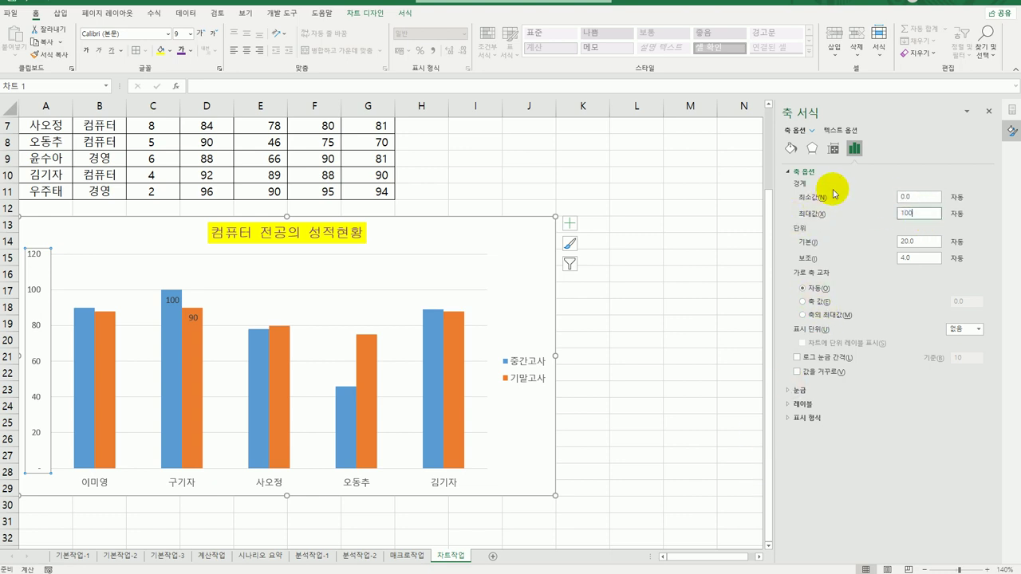
pyautogui.click(917, 241)
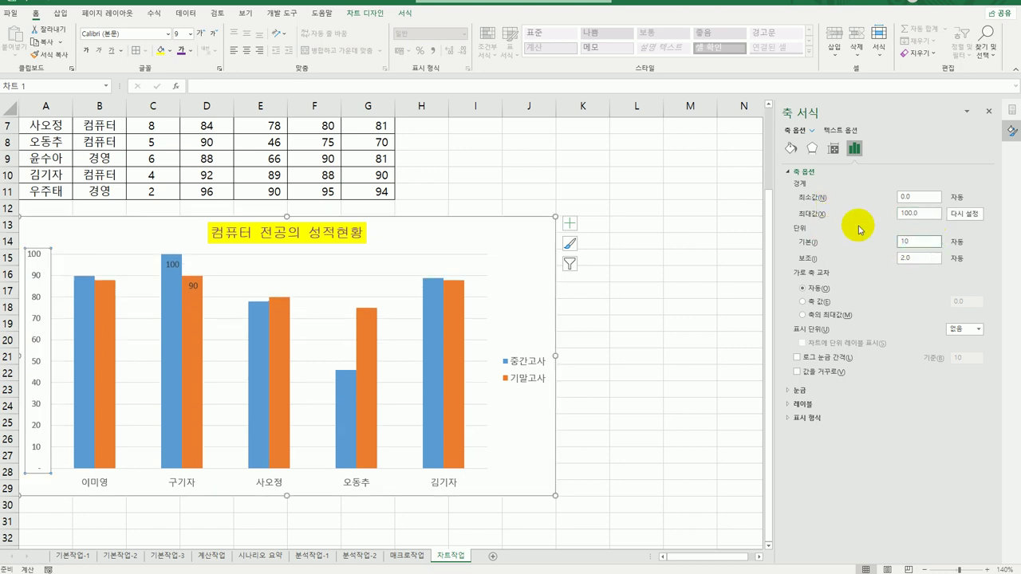
# - Give the chart area's border rounded corners (둥근 모서리)
pyautogui.click(528, 229)
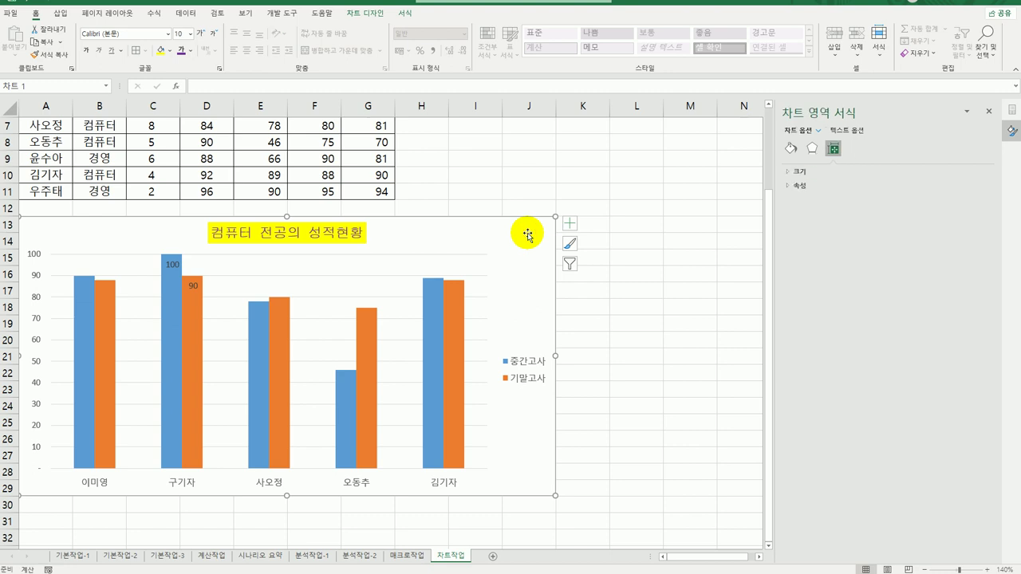
pyautogui.click(790, 154)
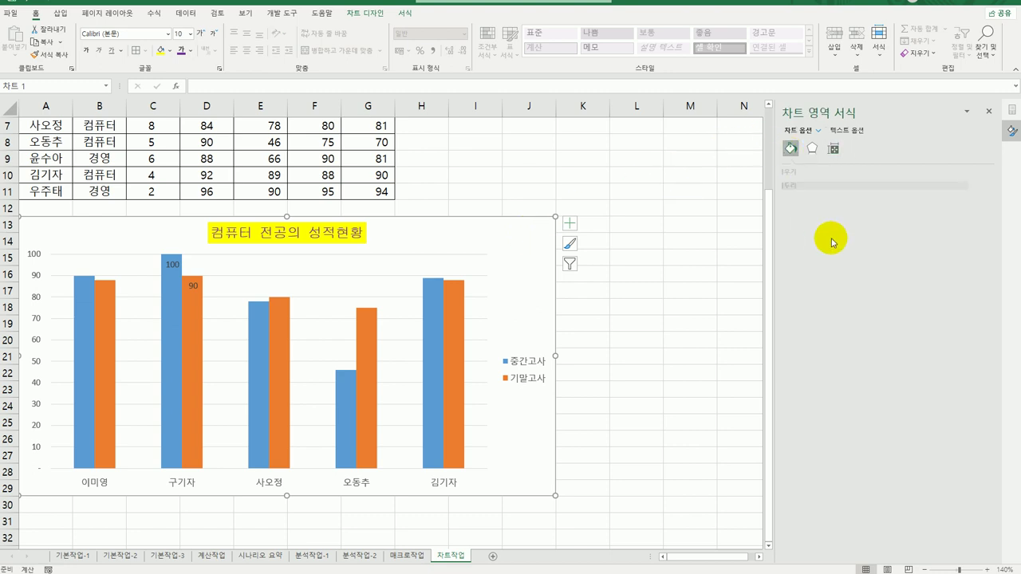
pyautogui.click(816, 186)
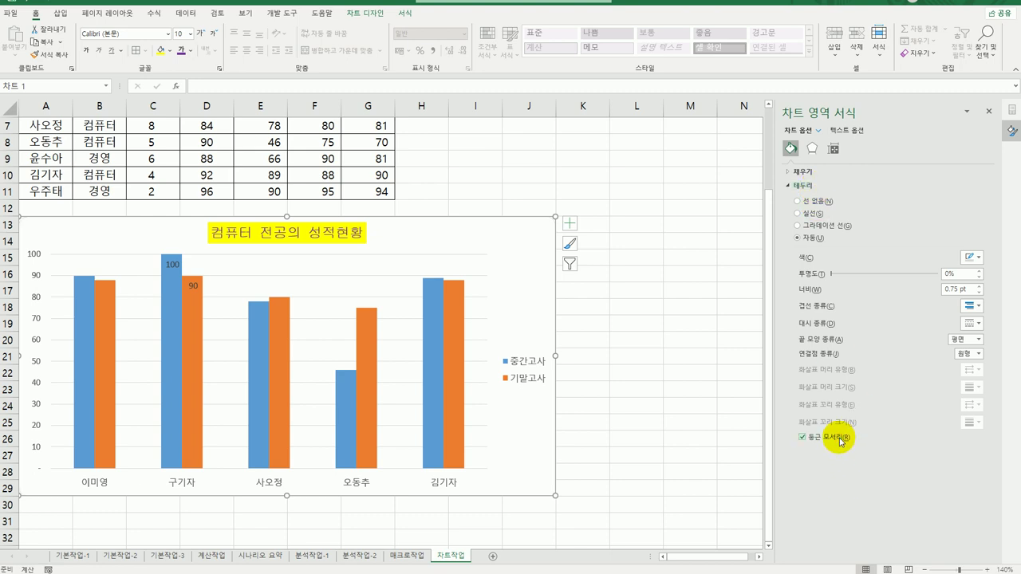
# - Apply the outer (바깥쪽) shadow preset offset straight down to the chart area and deselect the chart
pyautogui.click(812, 149)
pyautogui.click(821, 171)
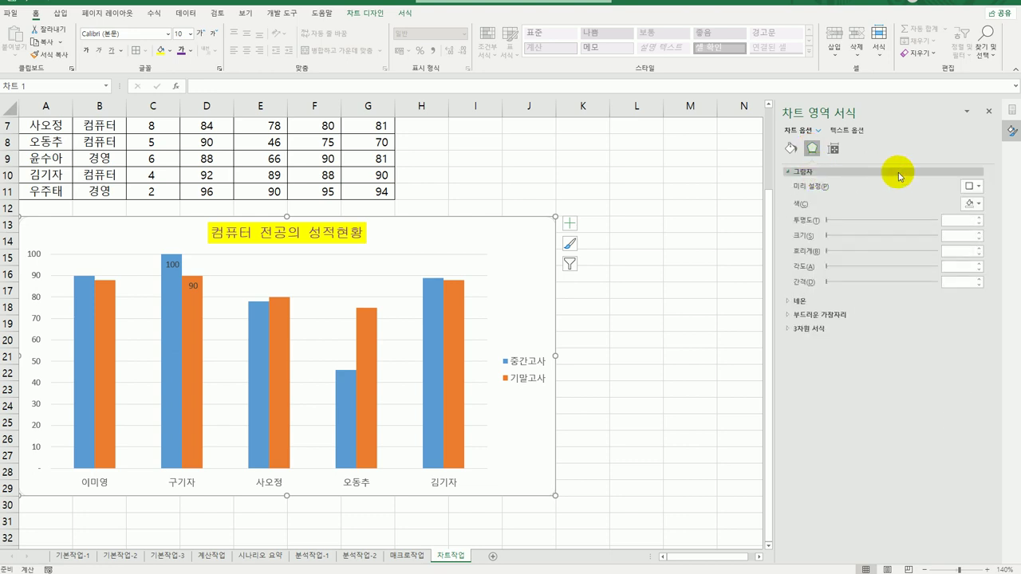
pyautogui.click(973, 192)
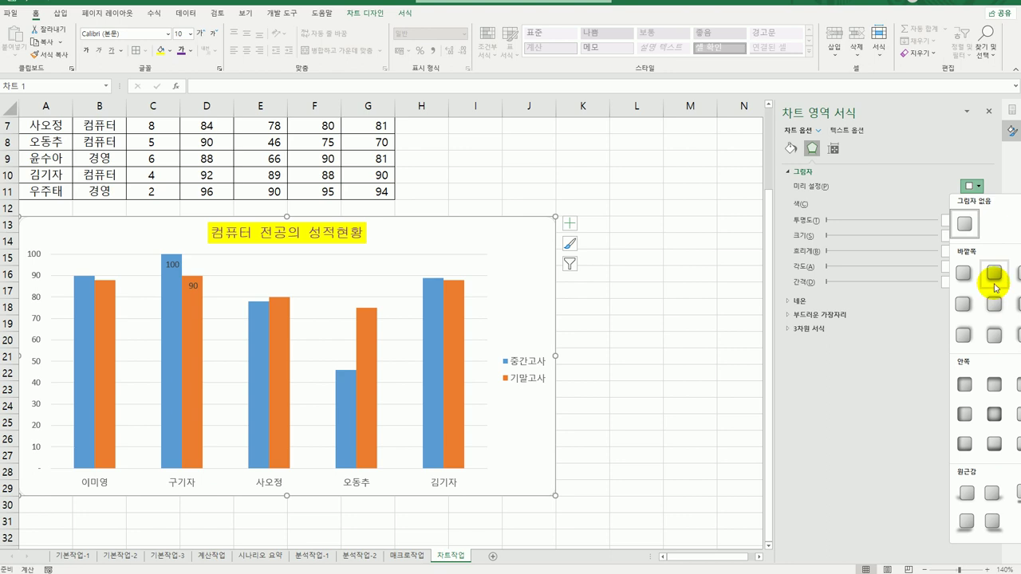
pyautogui.click(994, 274)
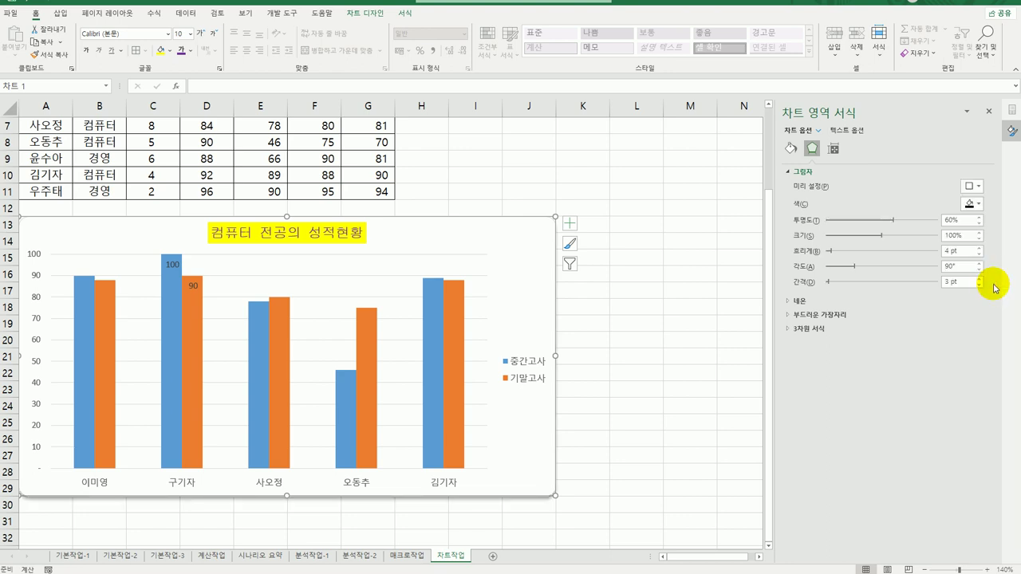
pyautogui.click(693, 472)
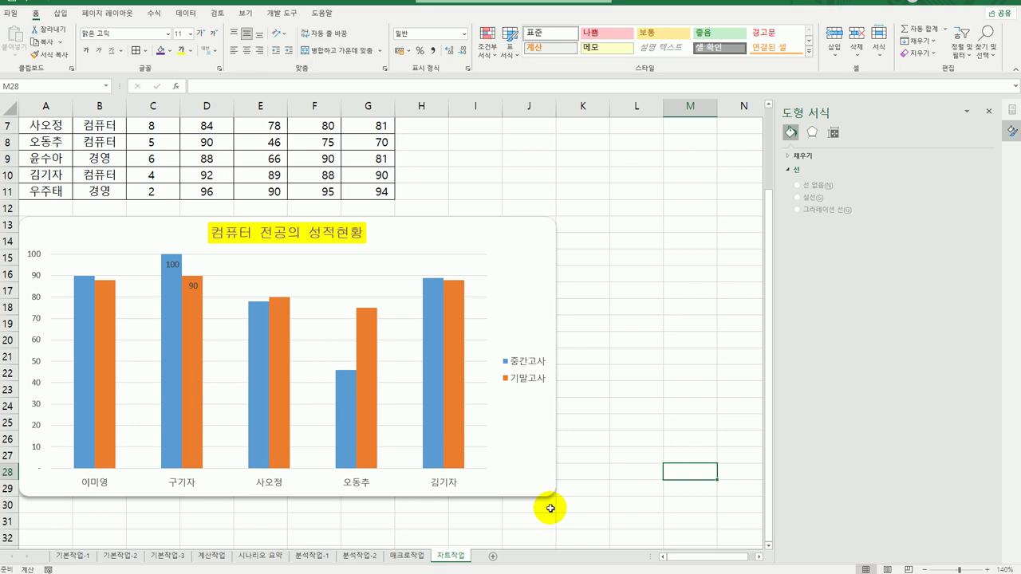
pyautogui.click(636, 506)
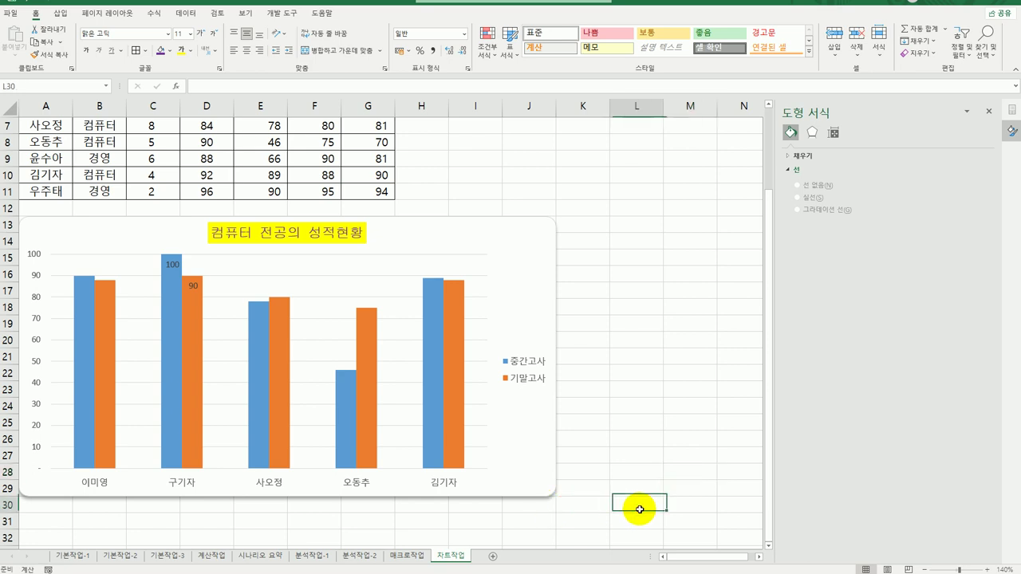